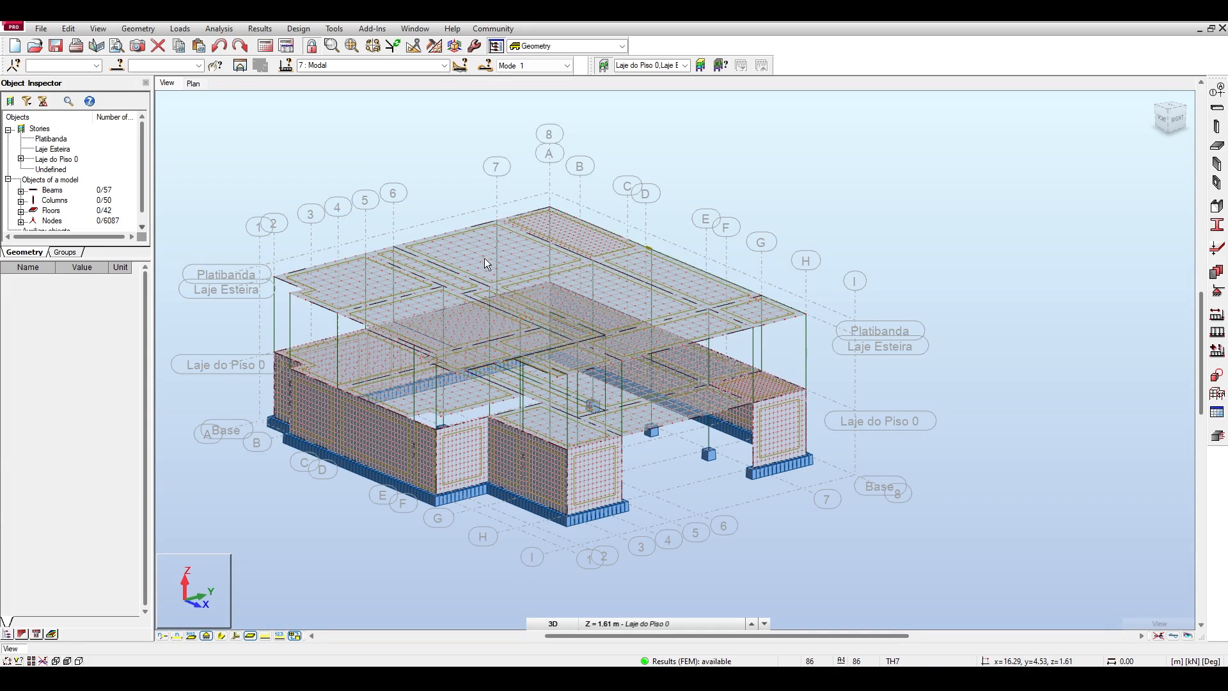
{"action": "middle_click_drag", "start_coordinate": [455, 162], "coordinate": [468, 147]}
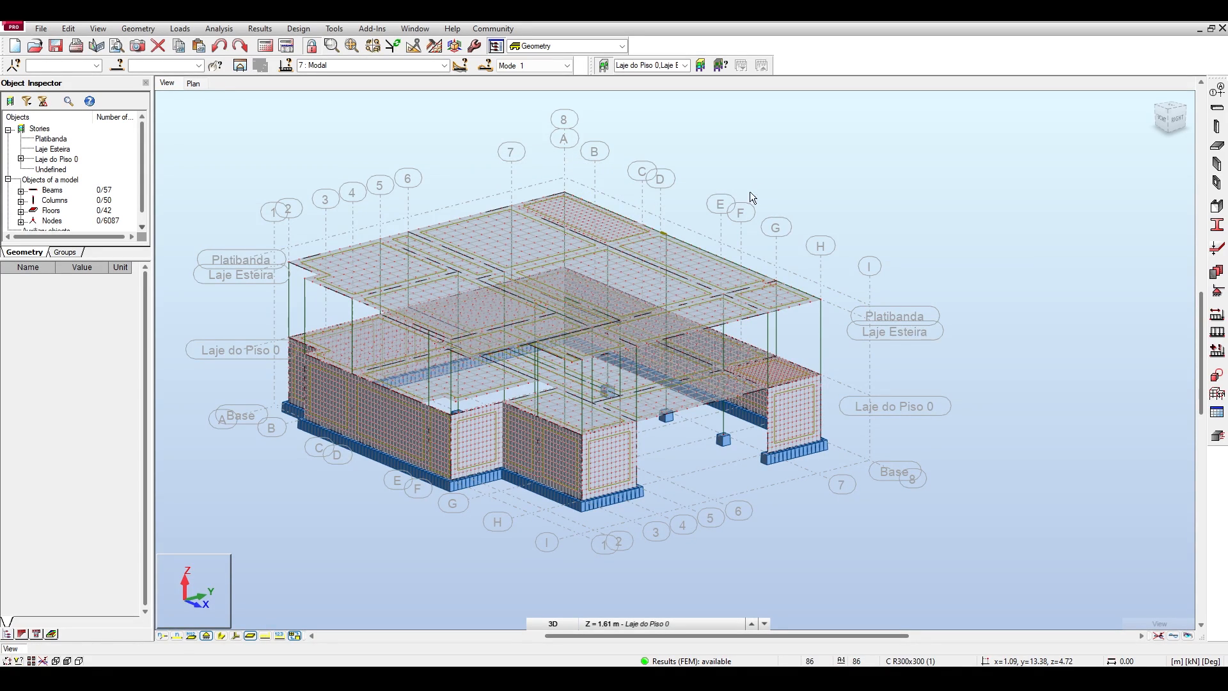
{"action": "middle_click_drag", "start_coordinate": [716, 168], "coordinate": [733, 171]}
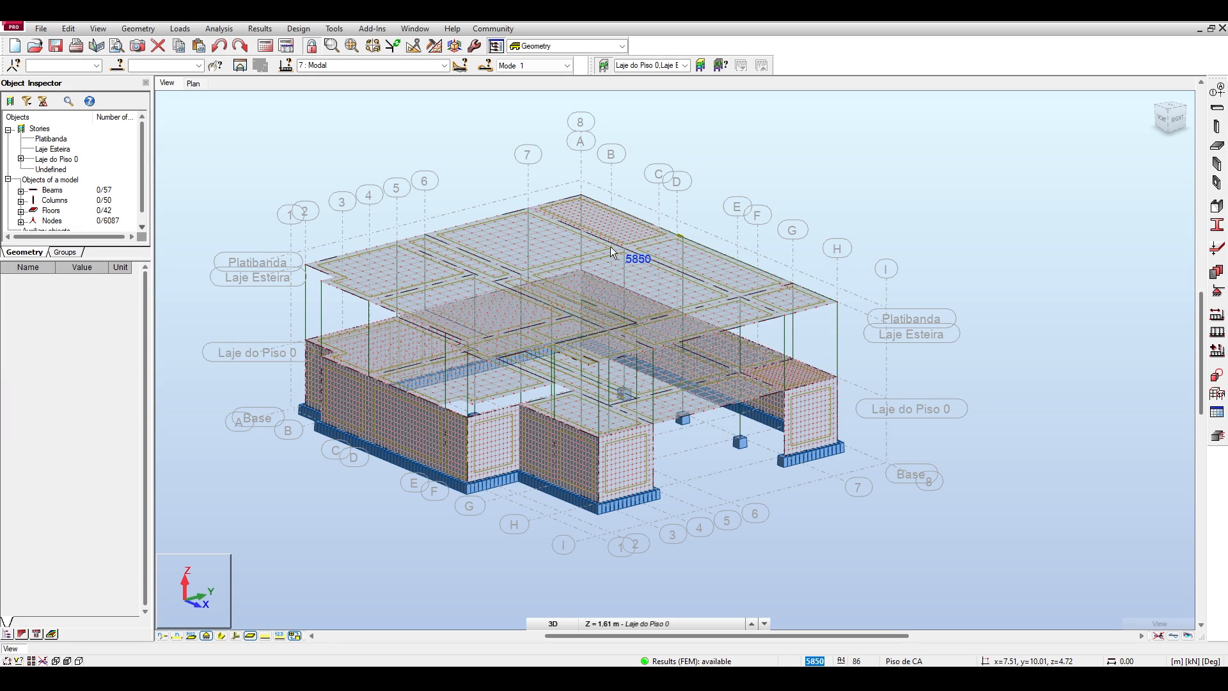
{"action": "middle_click_drag", "start_coordinate": [702, 141], "coordinate": [720, 151]}
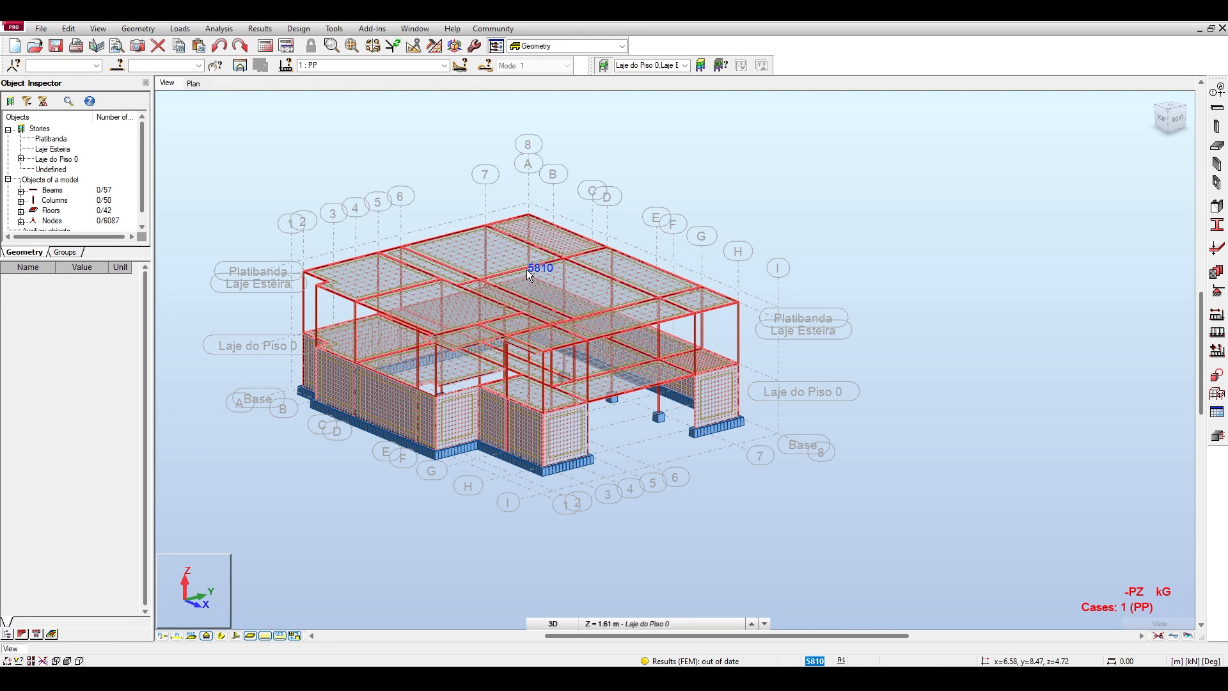
{"action": "scroll", "coordinate": [479, 412], "scroll_direction": "up", "scroll_amount": 2}
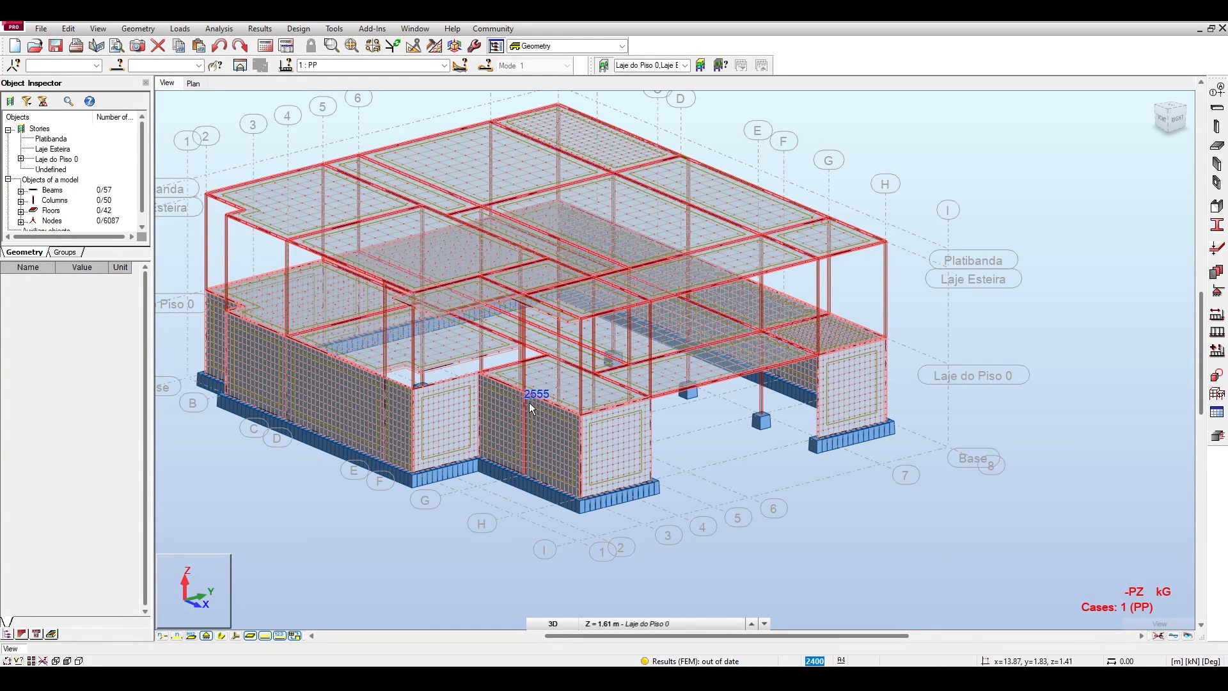
{"action": "scroll", "coordinate": [725, 423], "scroll_direction": "down", "scroll_amount": 1}
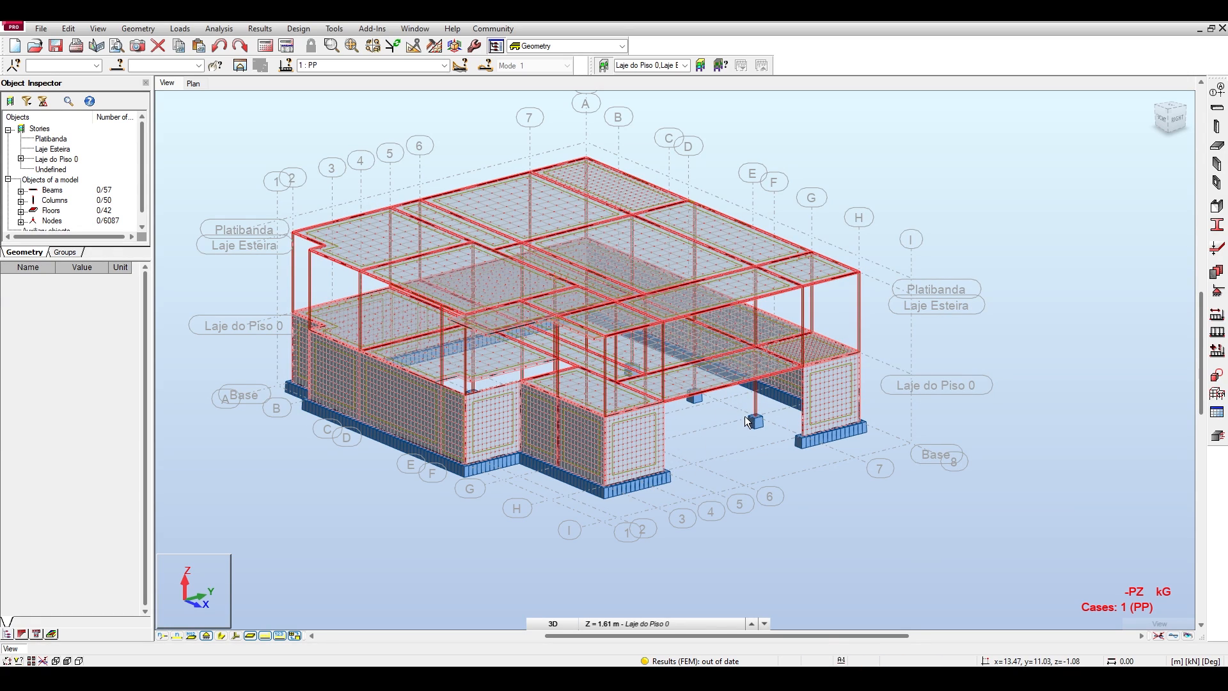
Display the loads of case 1: PP on the model, followed by those of case 2: REV.
{"action": "left_click", "coordinate": [444, 65]}
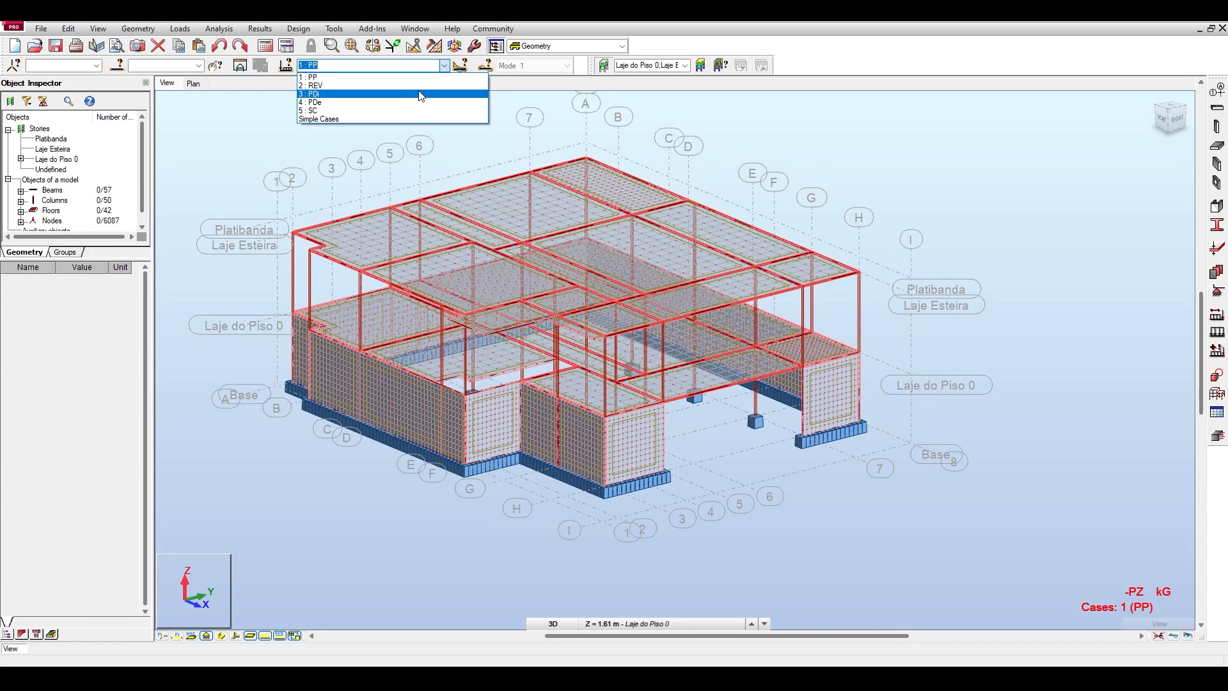
{"action": "left_click", "coordinate": [339, 77]}
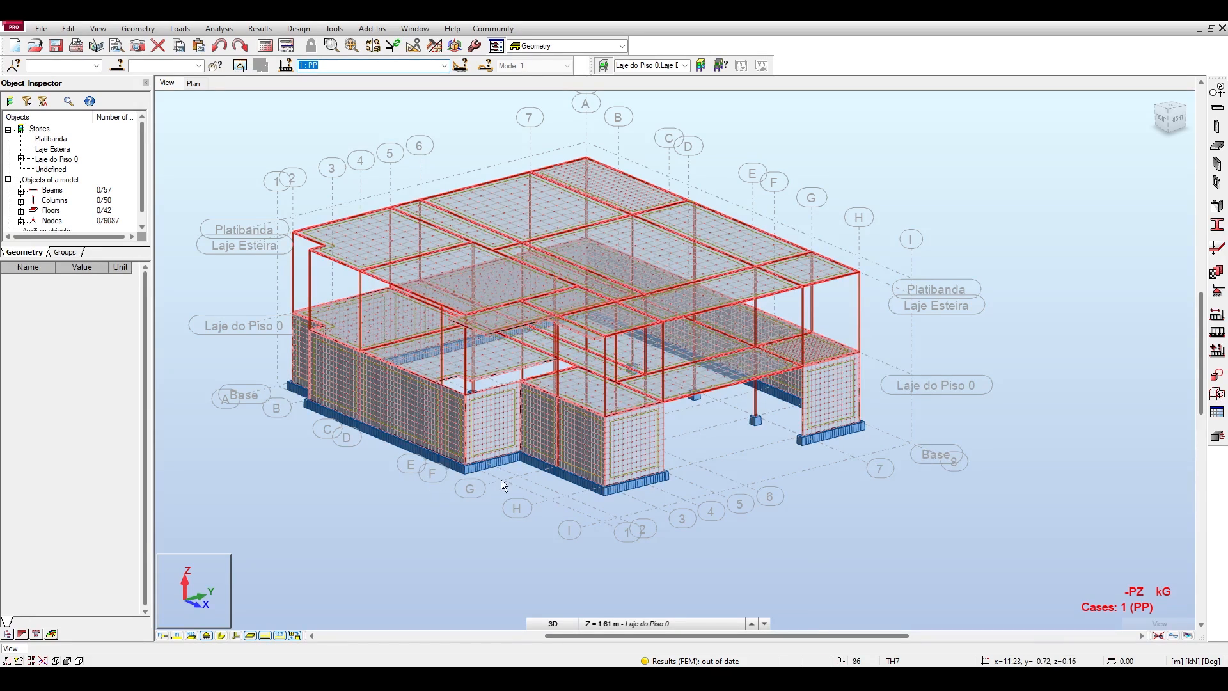
{"action": "left_click", "coordinate": [445, 65]}
{"action": "left_click", "coordinate": [419, 82]}
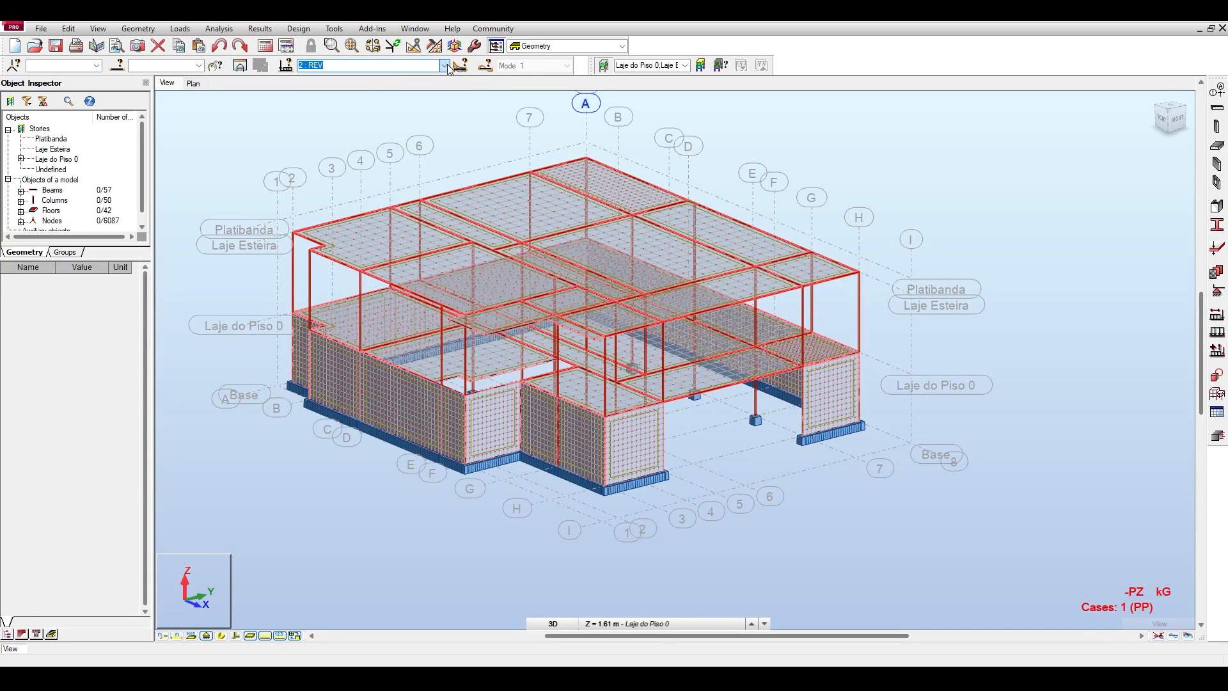
{"action": "left_click", "coordinate": [446, 66]}
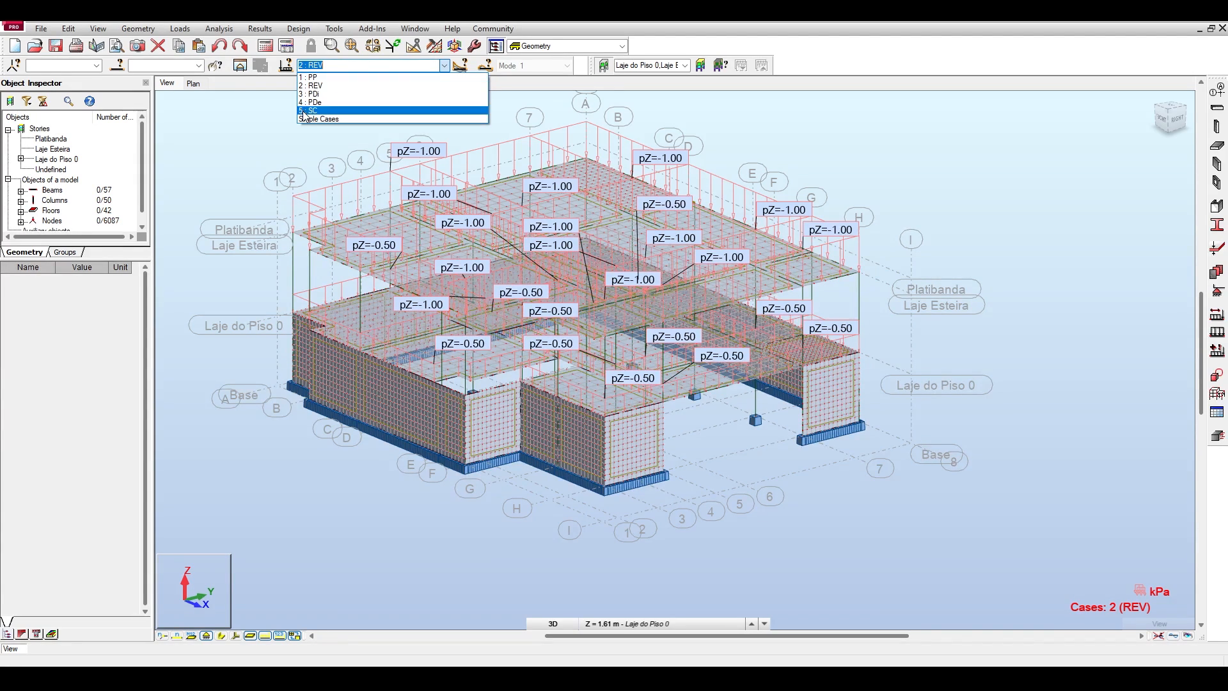
{"action": "left_click", "coordinate": [264, 106]}
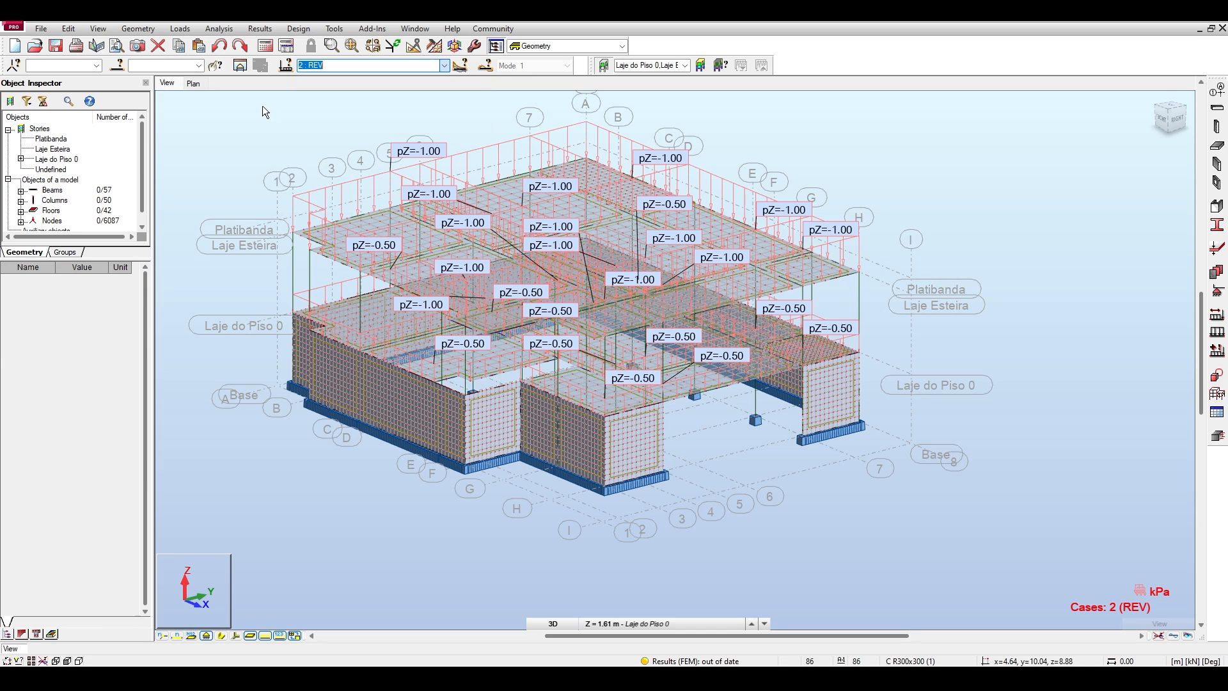
{"action": "left_click", "coordinate": [277, 121]}
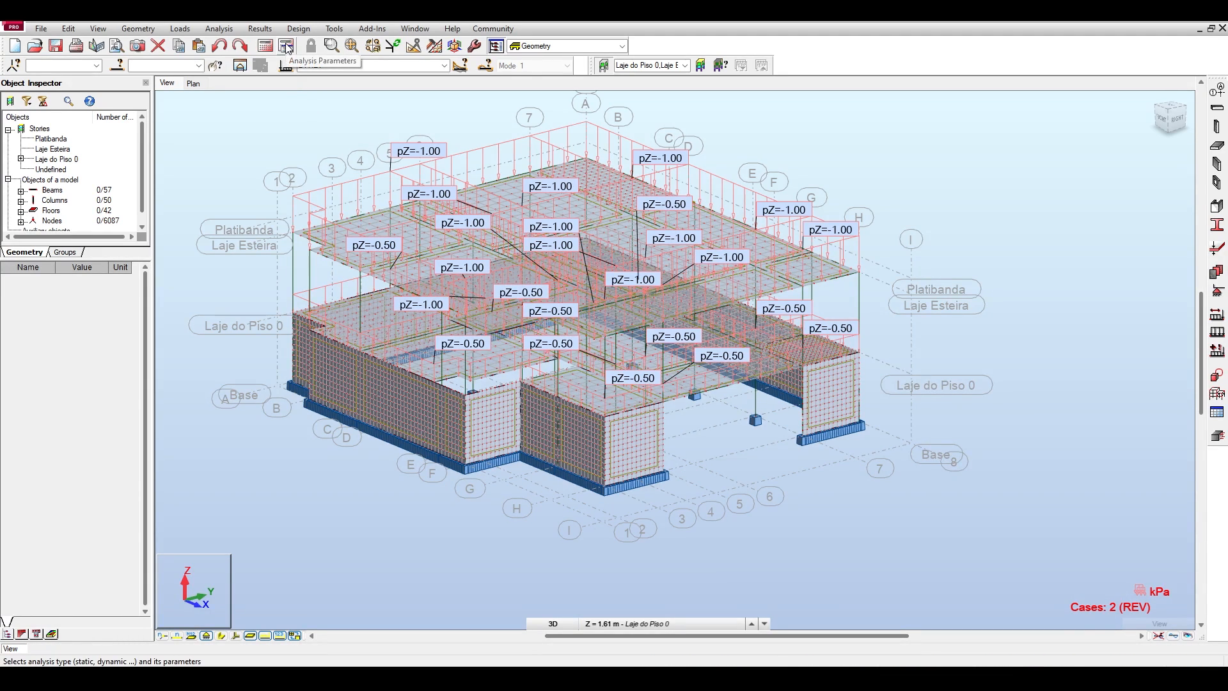
Open the Analysis Type settings and check the static analysis parameters of load case SC.
{"action": "left_click", "coordinate": [219, 28]}
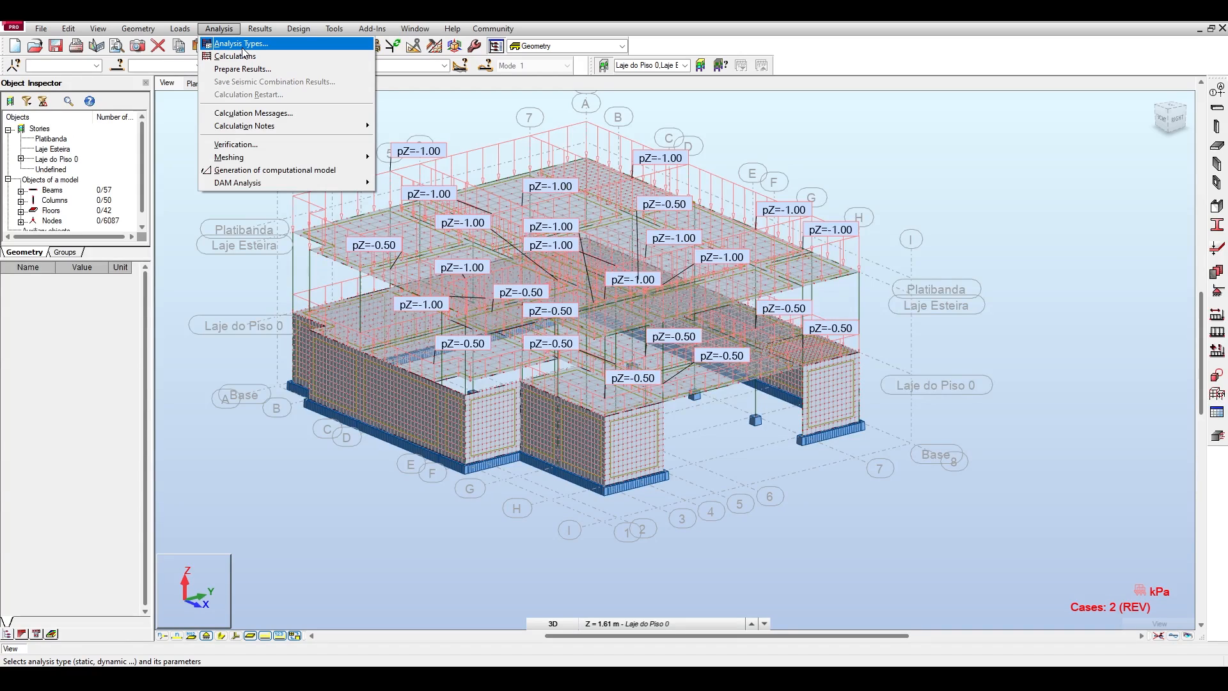
{"action": "left_click", "coordinate": [242, 44]}
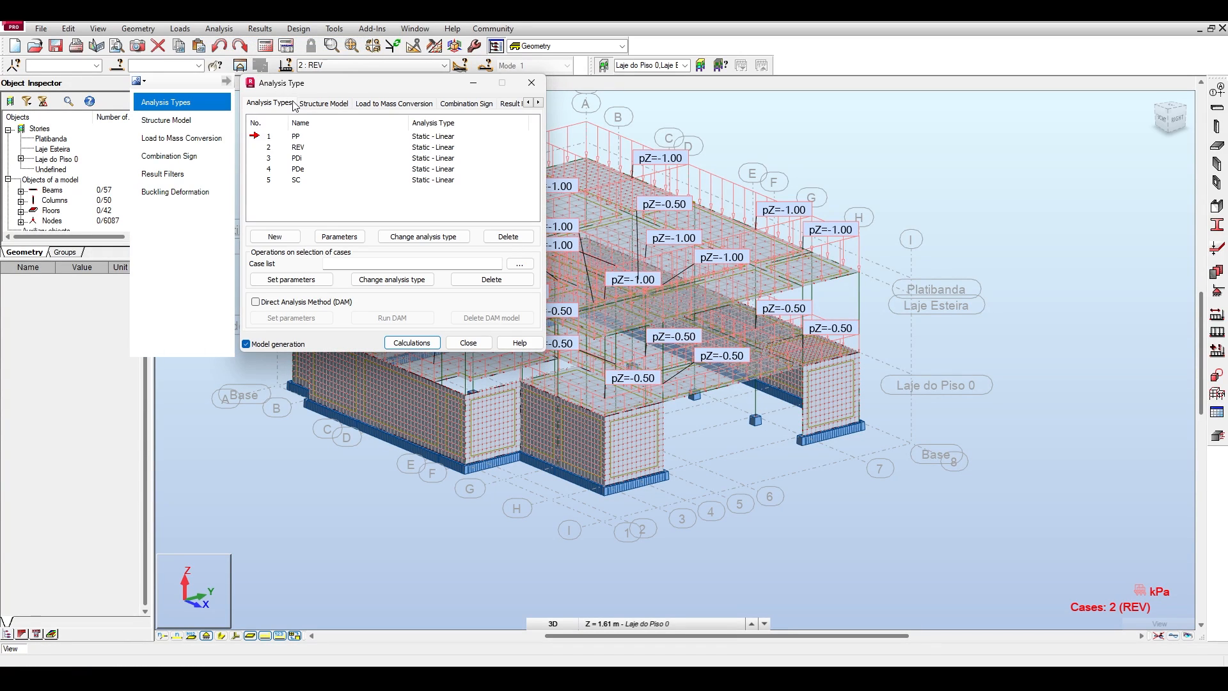
{"action": "left_click", "coordinate": [531, 82]}
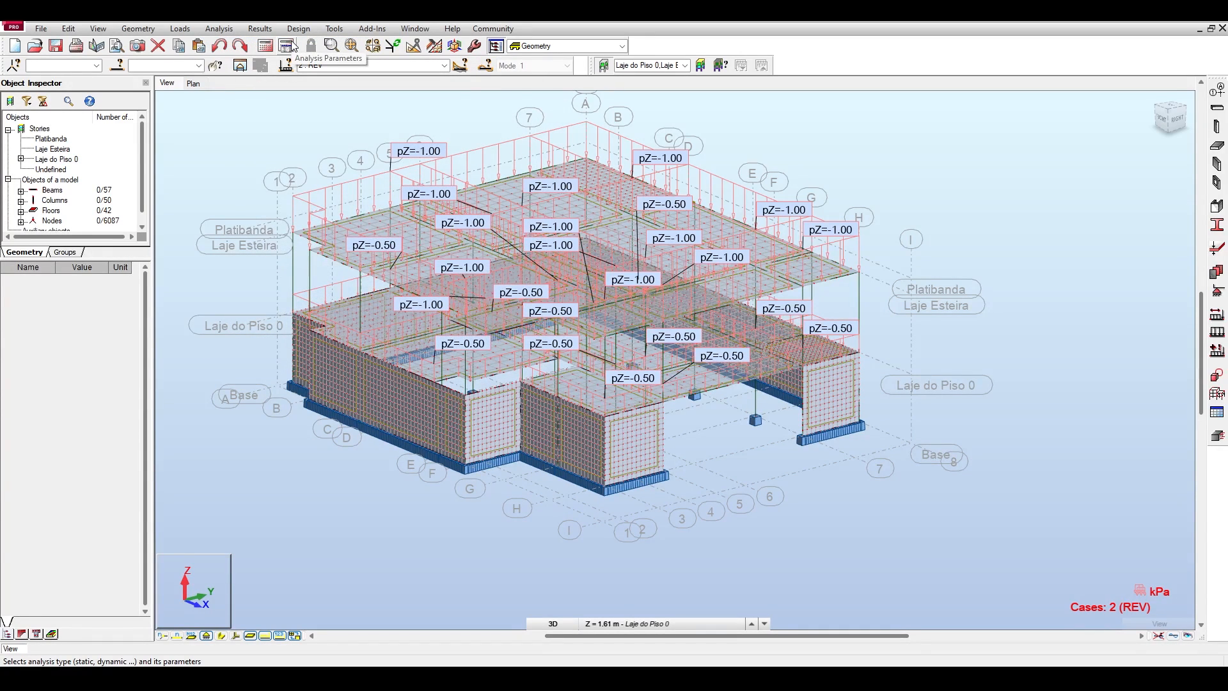
{"action": "left_click", "coordinate": [291, 45]}
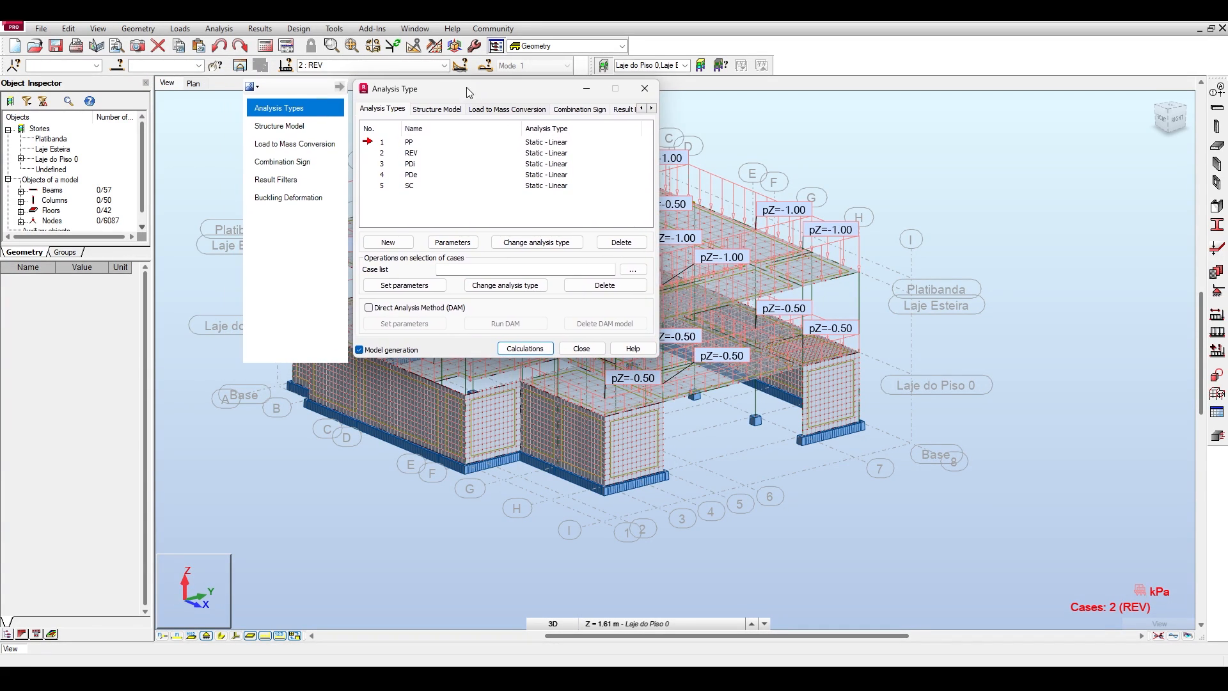
{"action": "left_click", "coordinate": [381, 174]}
{"action": "left_click", "coordinate": [382, 185]}
{"action": "left_click", "coordinate": [445, 243]}
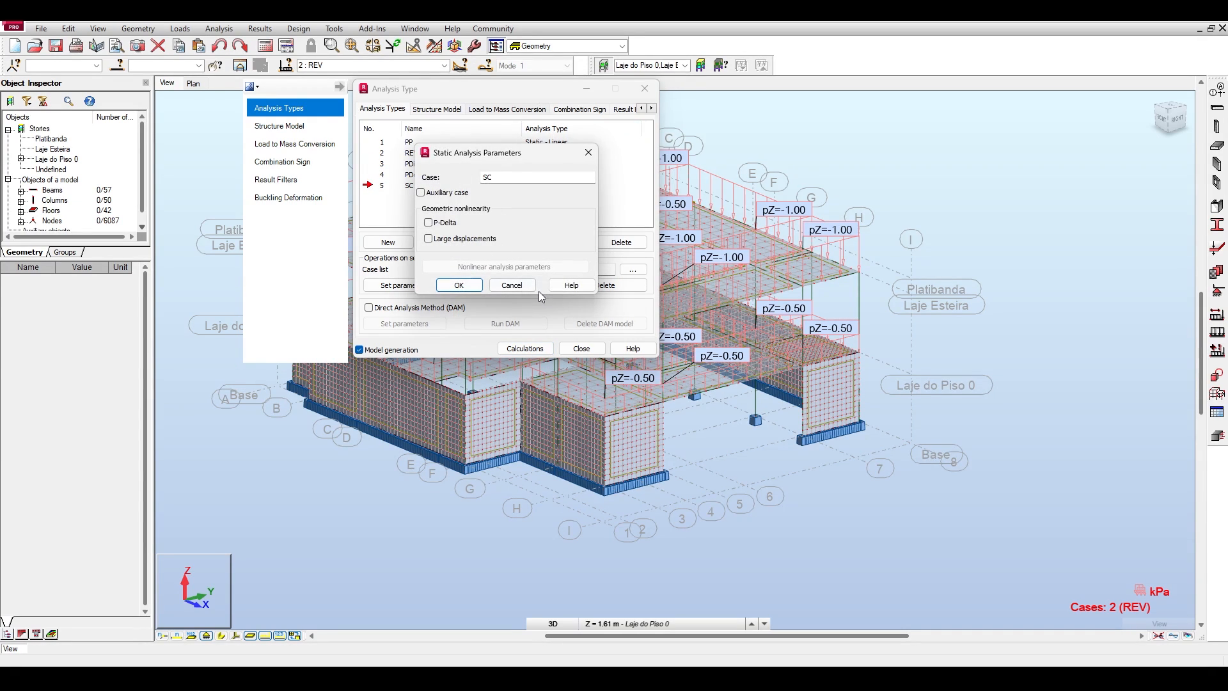
{"action": "left_click", "coordinate": [465, 282]}
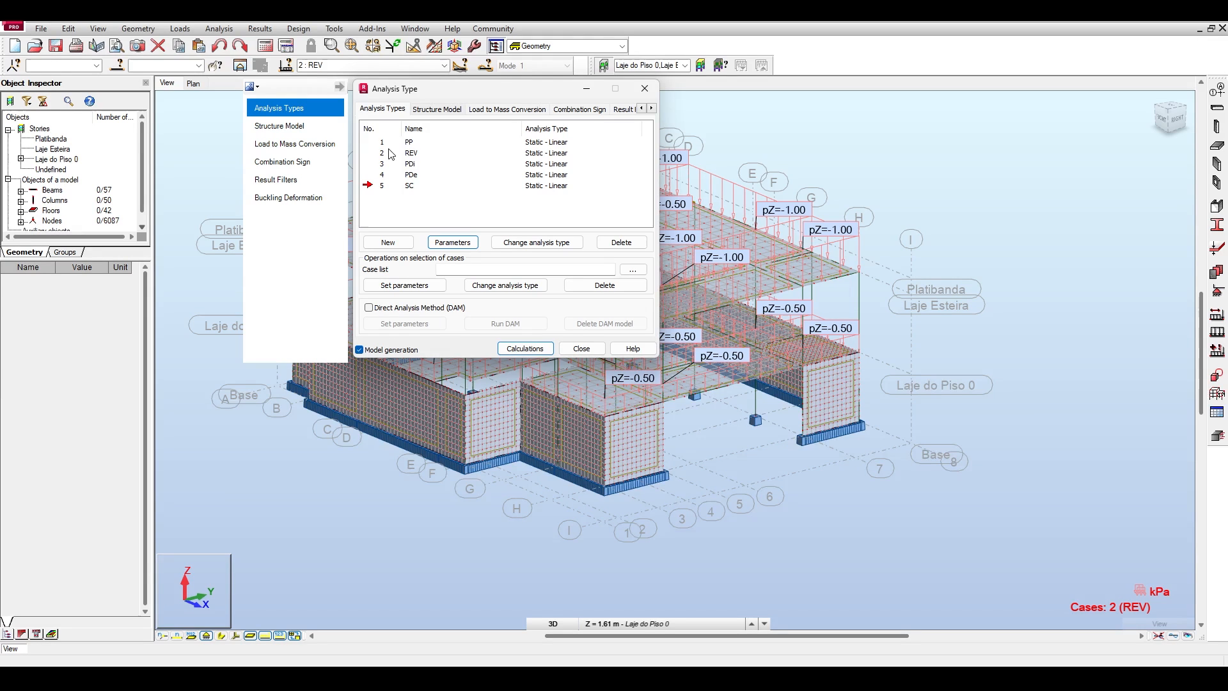
Place the Analysis Type dialog beside the model and show its load-to-mass conversion settings.
{"action": "left_click_drag", "start_coordinate": [458, 95], "coordinate": [145, 229]}
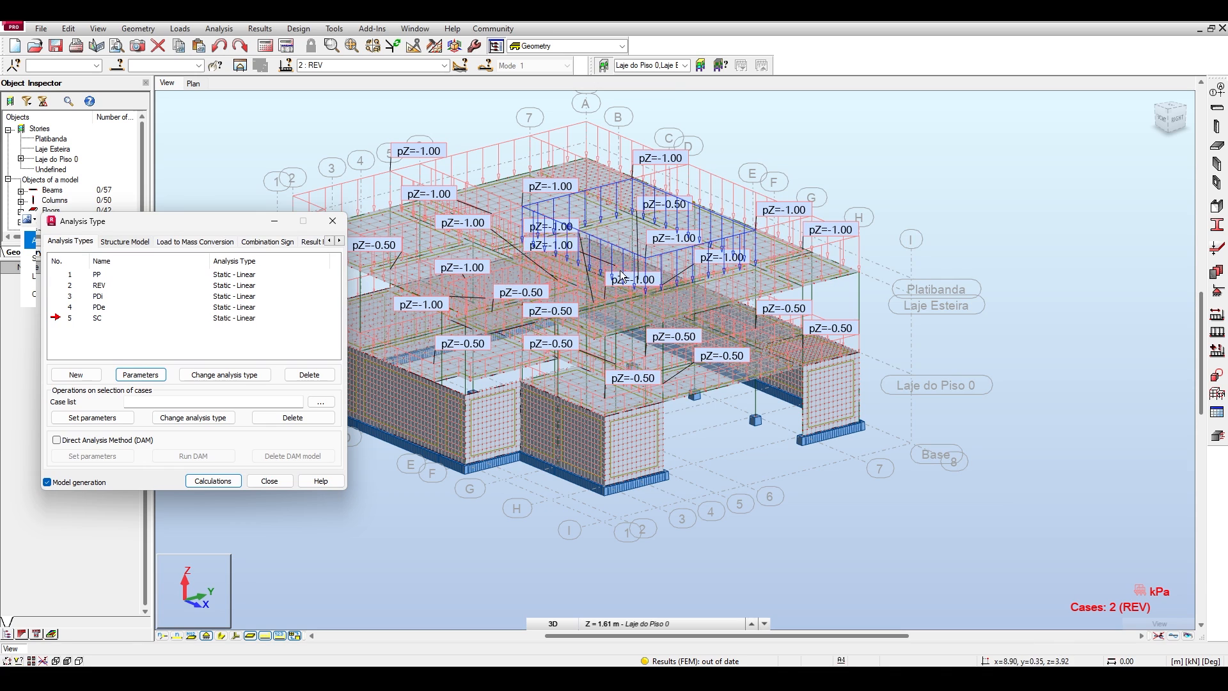
{"action": "left_click_drag", "start_coordinate": [161, 223], "coordinate": [822, 114]}
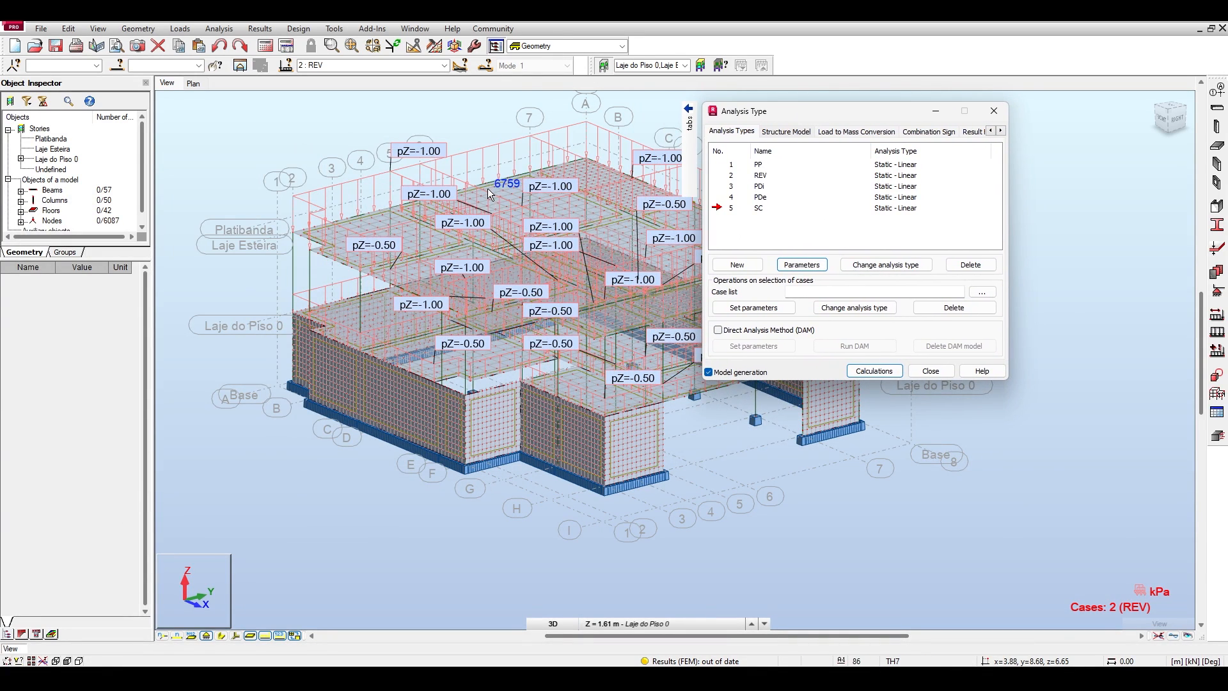
{"action": "middle_click_drag", "start_coordinate": [513, 200], "coordinate": [446, 180]}
{"action": "middle_click_drag", "start_coordinate": [509, 337], "coordinate": [465, 317]}
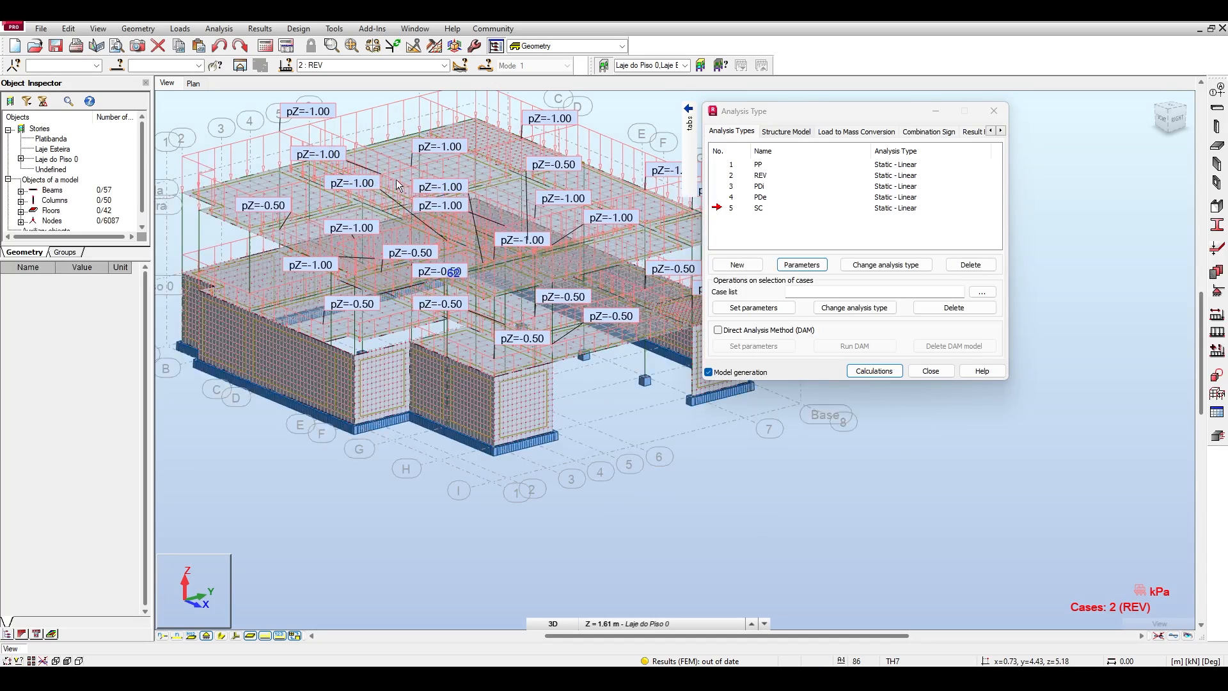
{"action": "scroll", "coordinate": [400, 184], "scroll_direction": "down", "scroll_amount": 1}
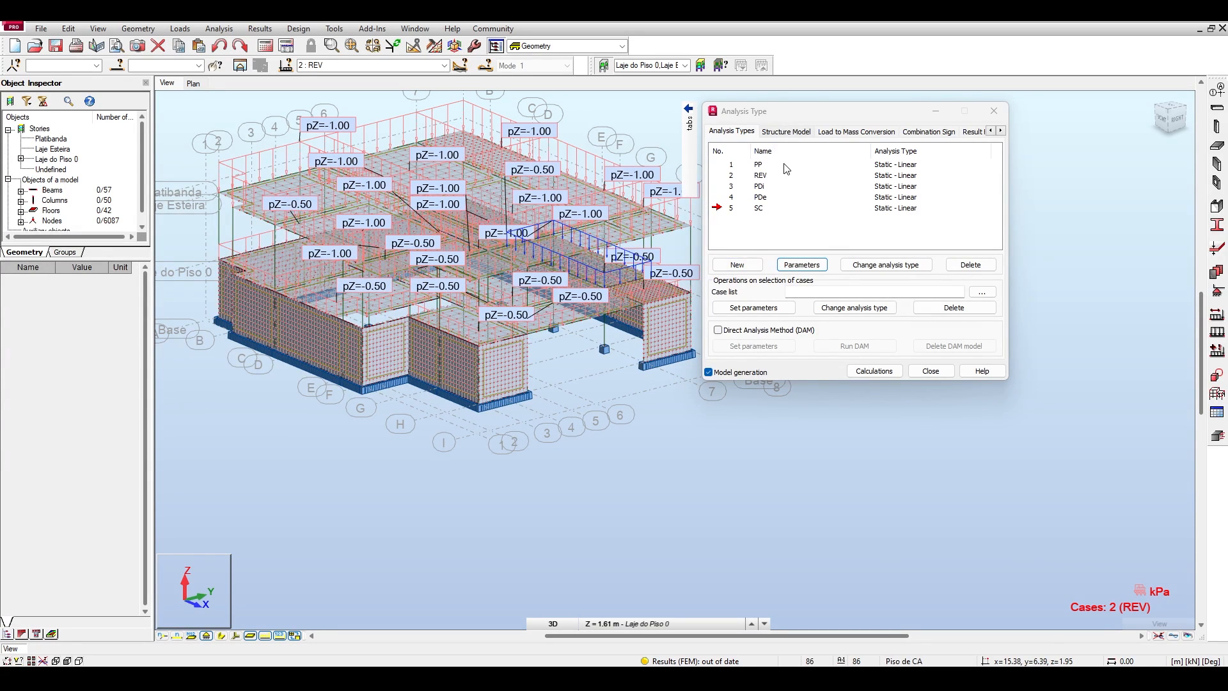
{"action": "left_click", "coordinate": [865, 132]}
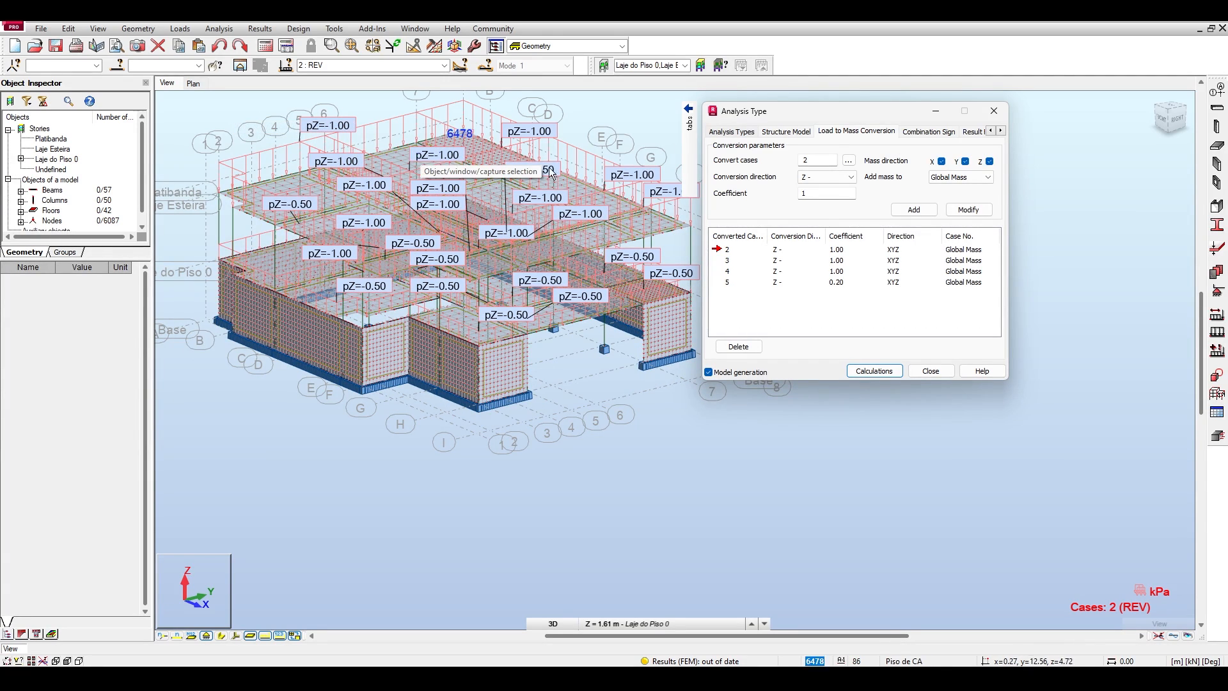
{"action": "left_click_drag", "start_coordinate": [782, 116], "coordinate": [773, 109]}
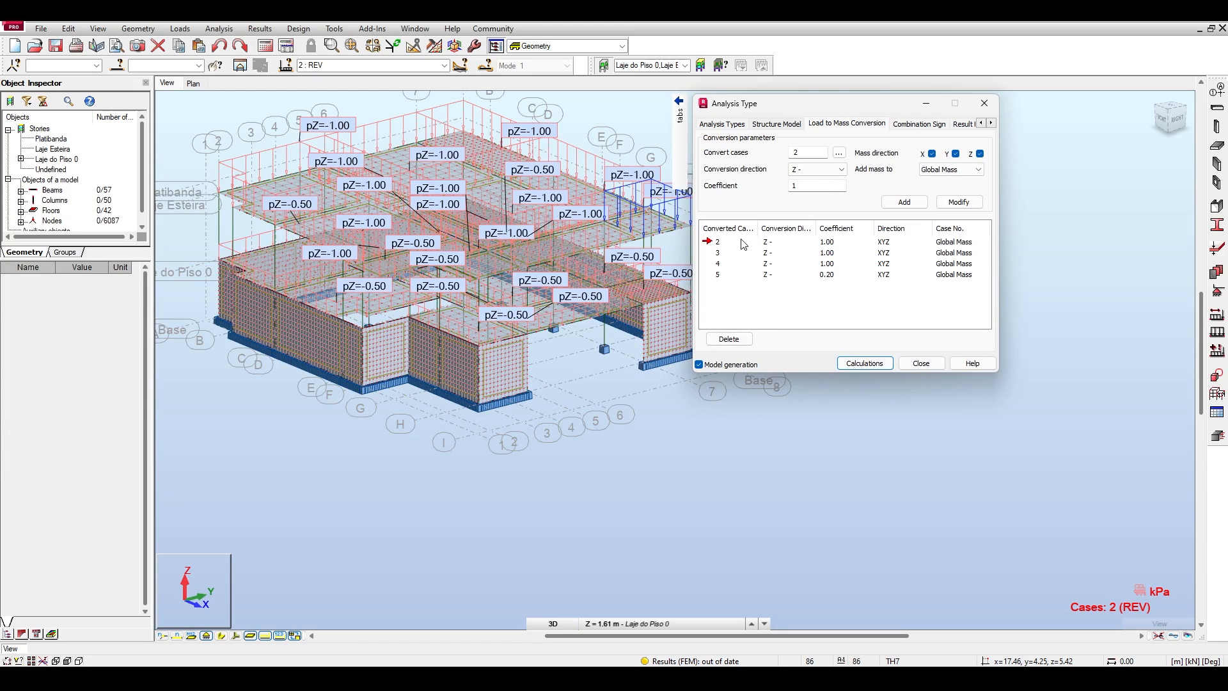
Review the load-to-mass conversion entries of cases 3, 4 and 5 and compare them with the load case list.
{"action": "left_click", "coordinate": [719, 263]}
{"action": "left_click", "coordinate": [371, 66]}
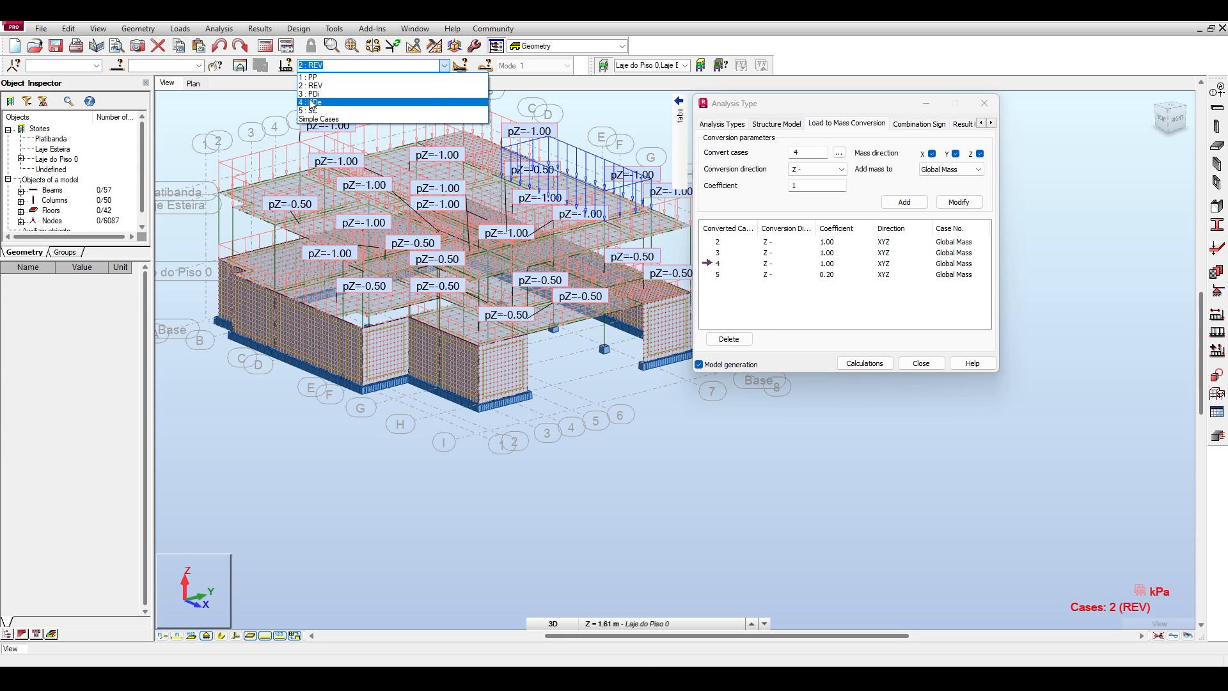
{"action": "left_click", "coordinate": [781, 286]}
{"action": "left_click", "coordinate": [794, 278]}
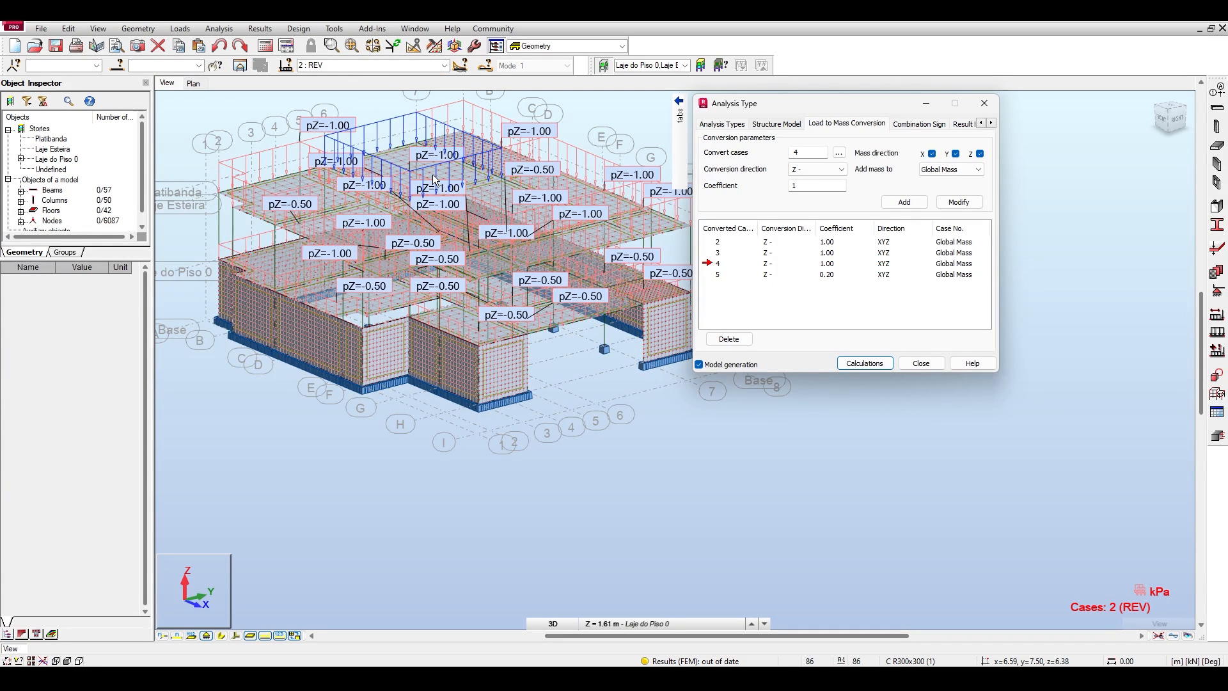
{"action": "left_click", "coordinate": [717, 253]}
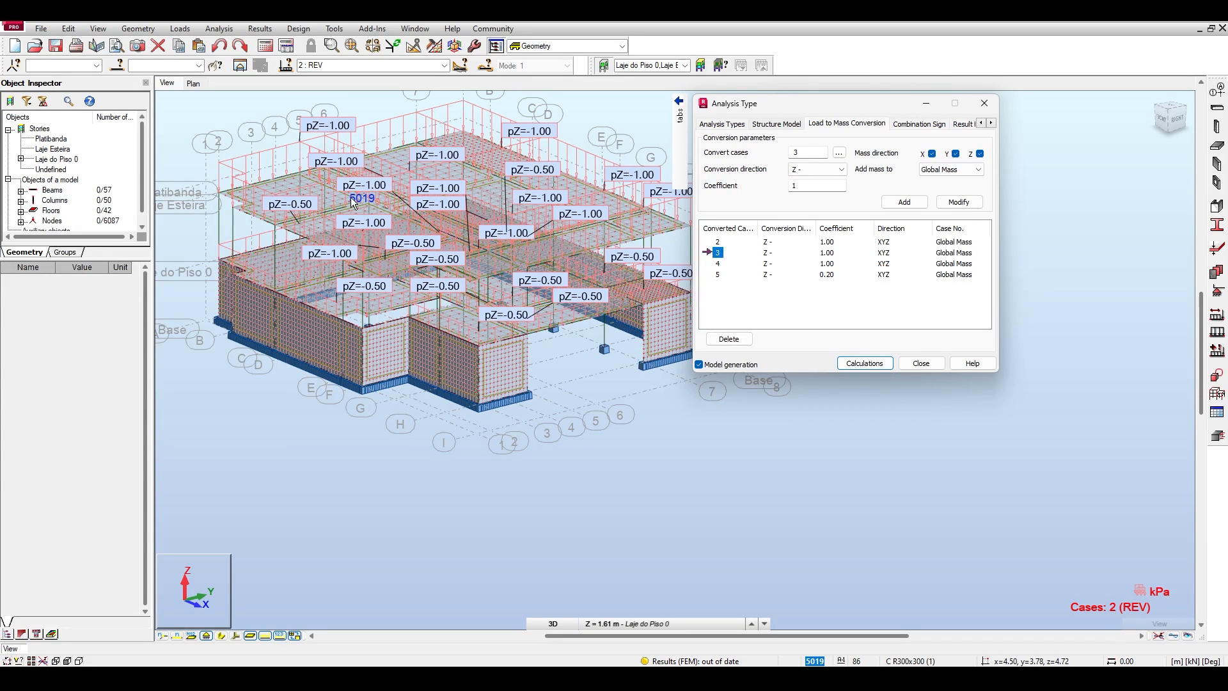
{"action": "left_click", "coordinate": [718, 264]}
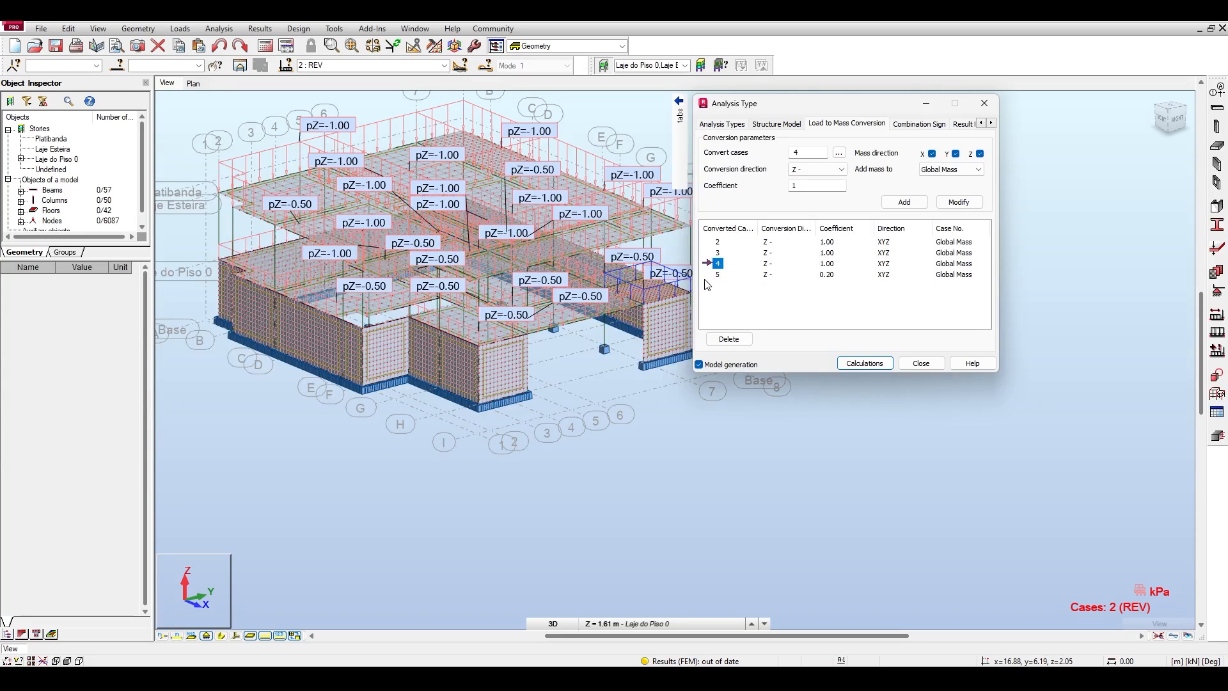
{"action": "left_click", "coordinate": [717, 275]}
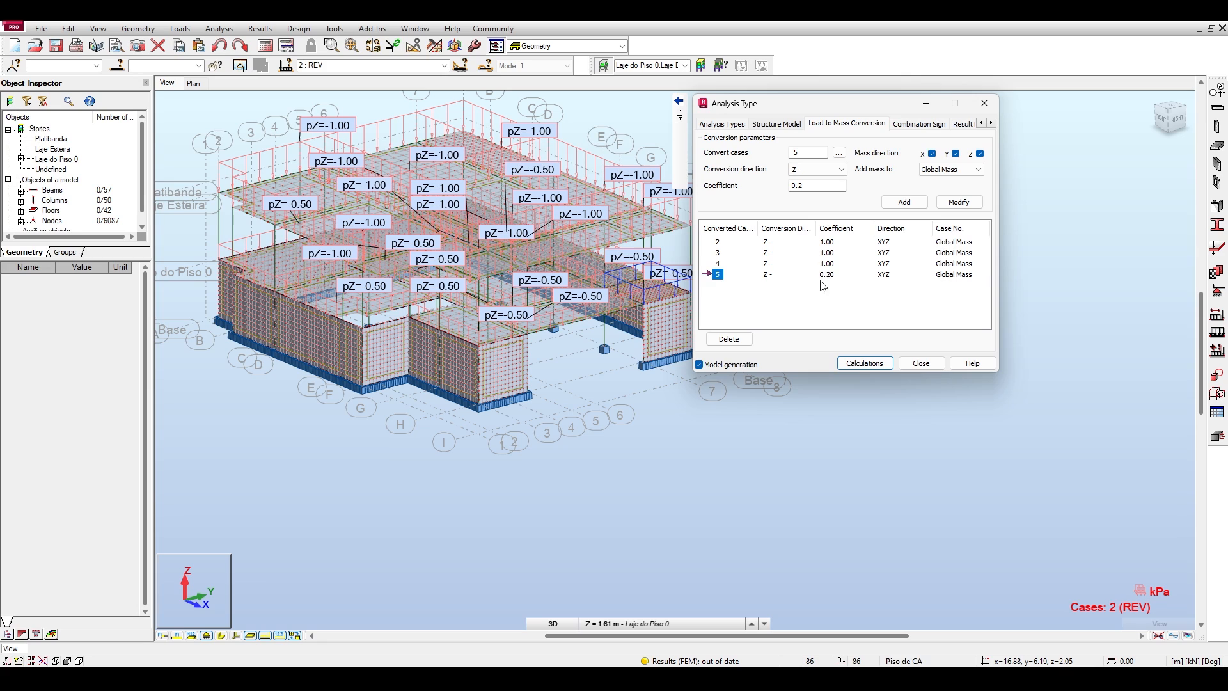
{"action": "left_click", "coordinate": [445, 66]}
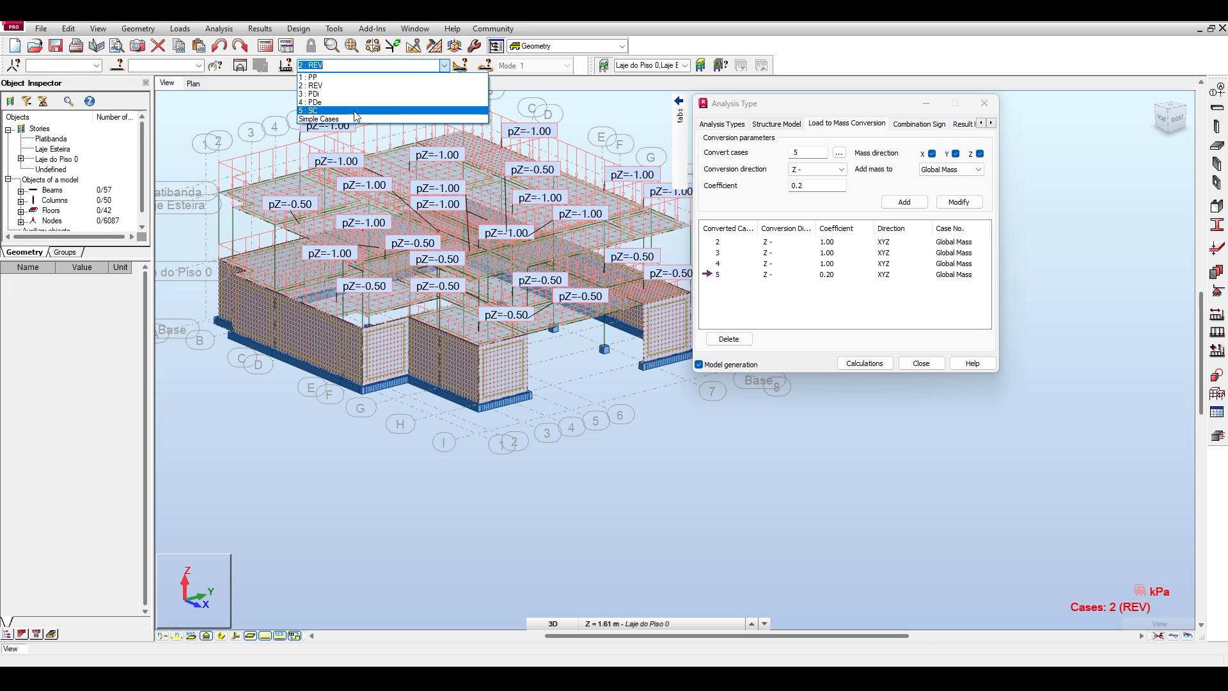
{"action": "left_click", "coordinate": [837, 263]}
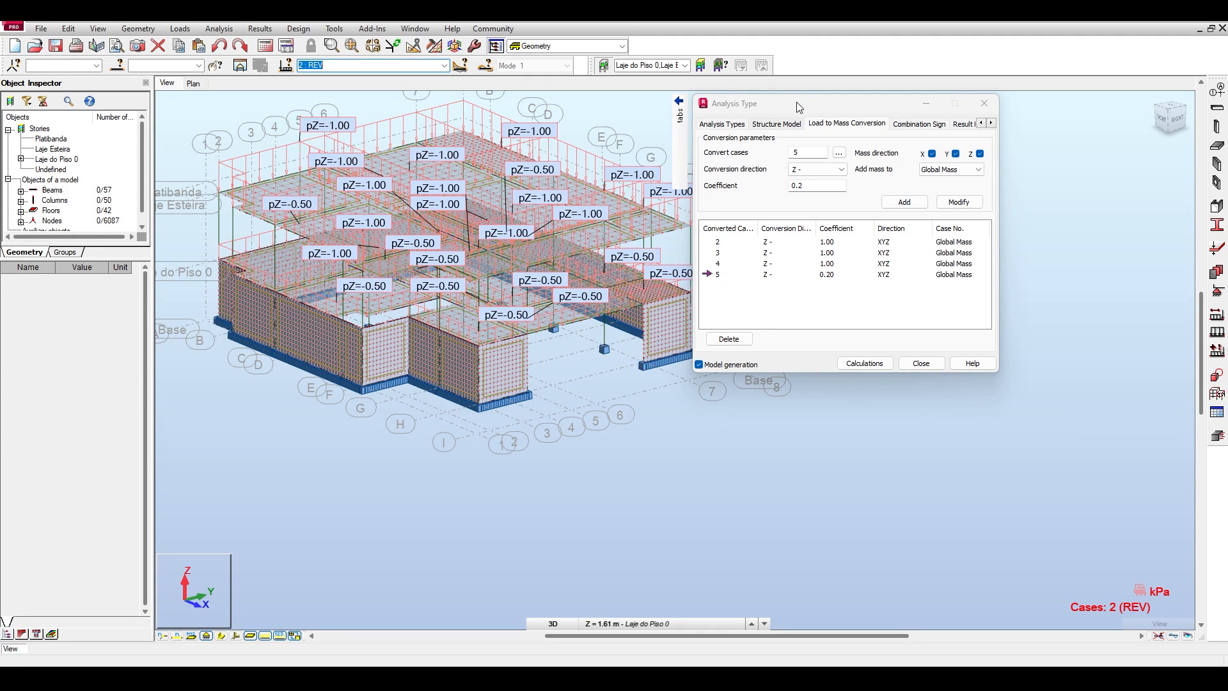
Delete the load-to-mass conversion entry for case 5.
{"action": "left_click_drag", "start_coordinate": [798, 107], "coordinate": [854, 97]}
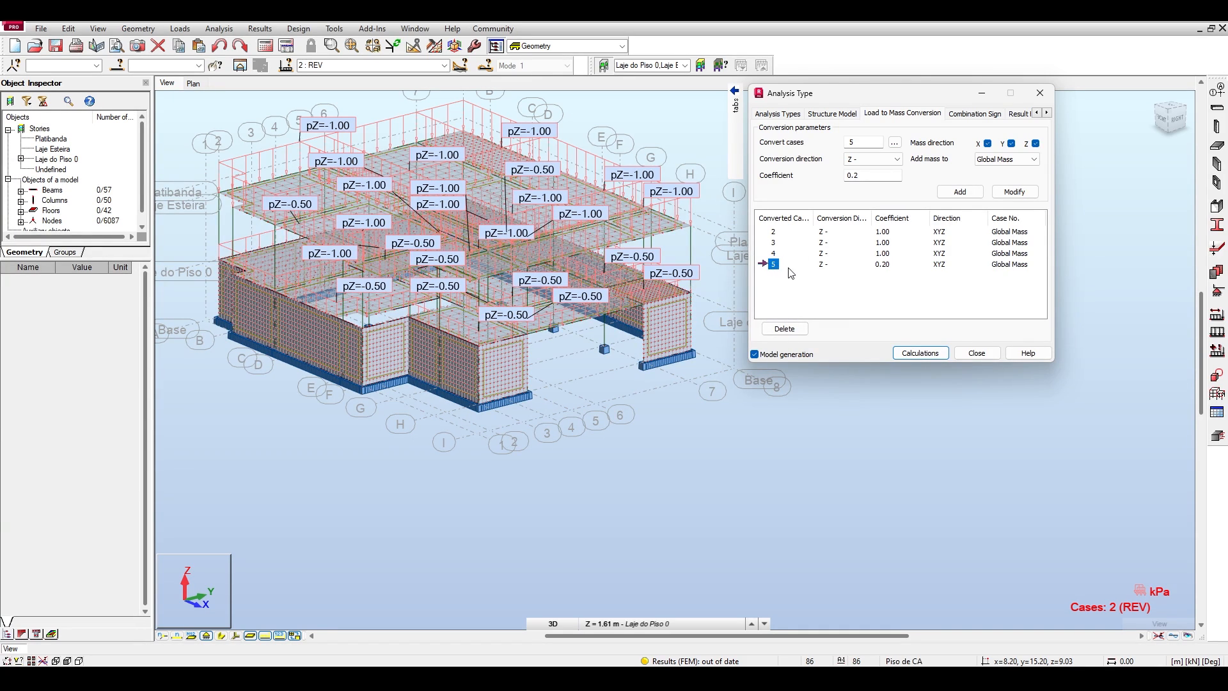
{"action": "left_click", "coordinate": [787, 329]}
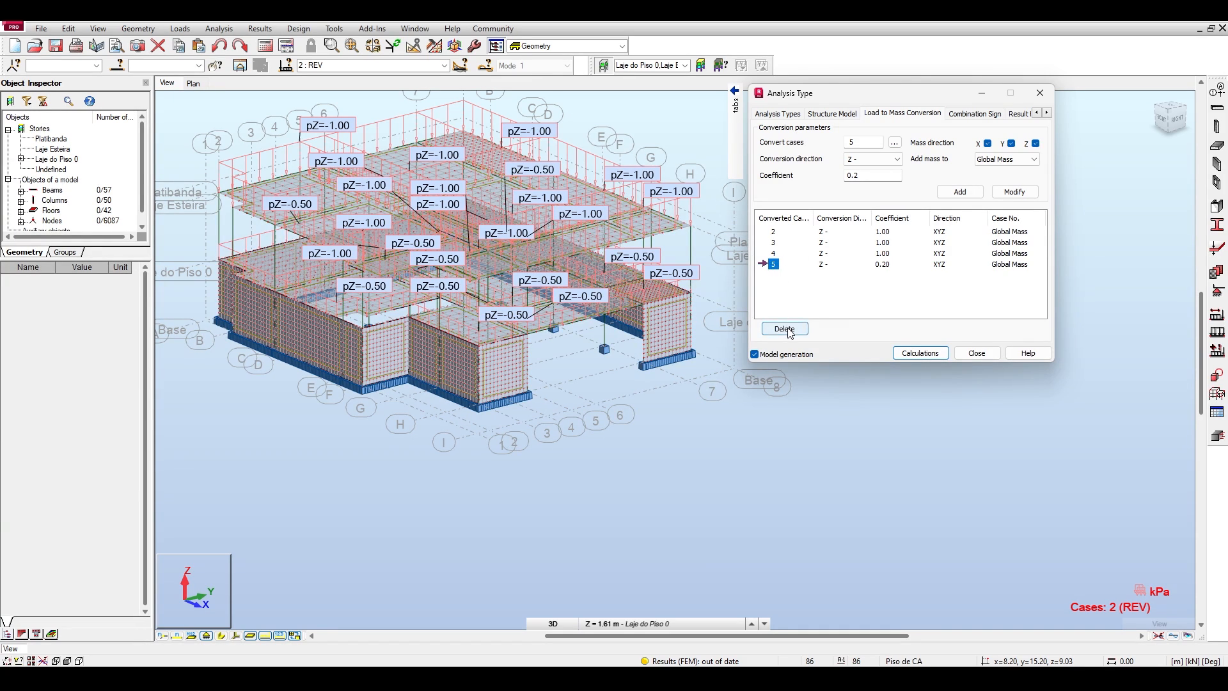
Add a load-to-mass conversion for case 5 (SC) in direction Z- with coefficient 0.2, added to the global mass.
{"action": "left_click", "coordinate": [774, 253]}
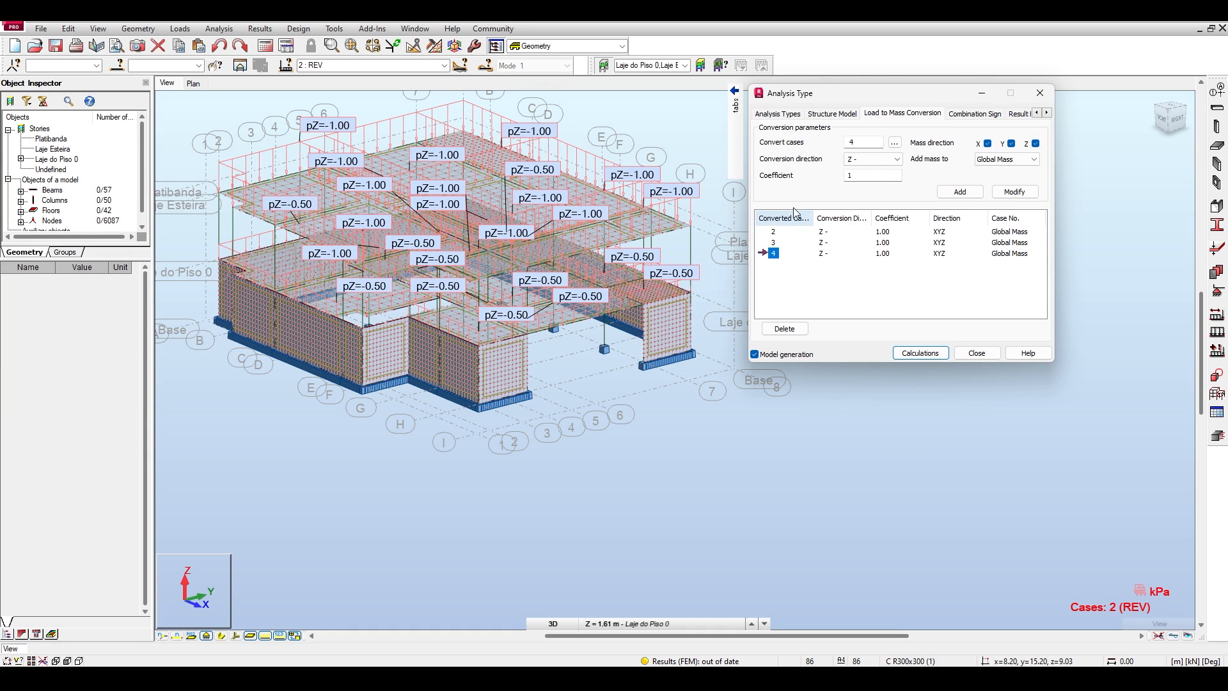
{"action": "double_click", "coordinate": [846, 142]}
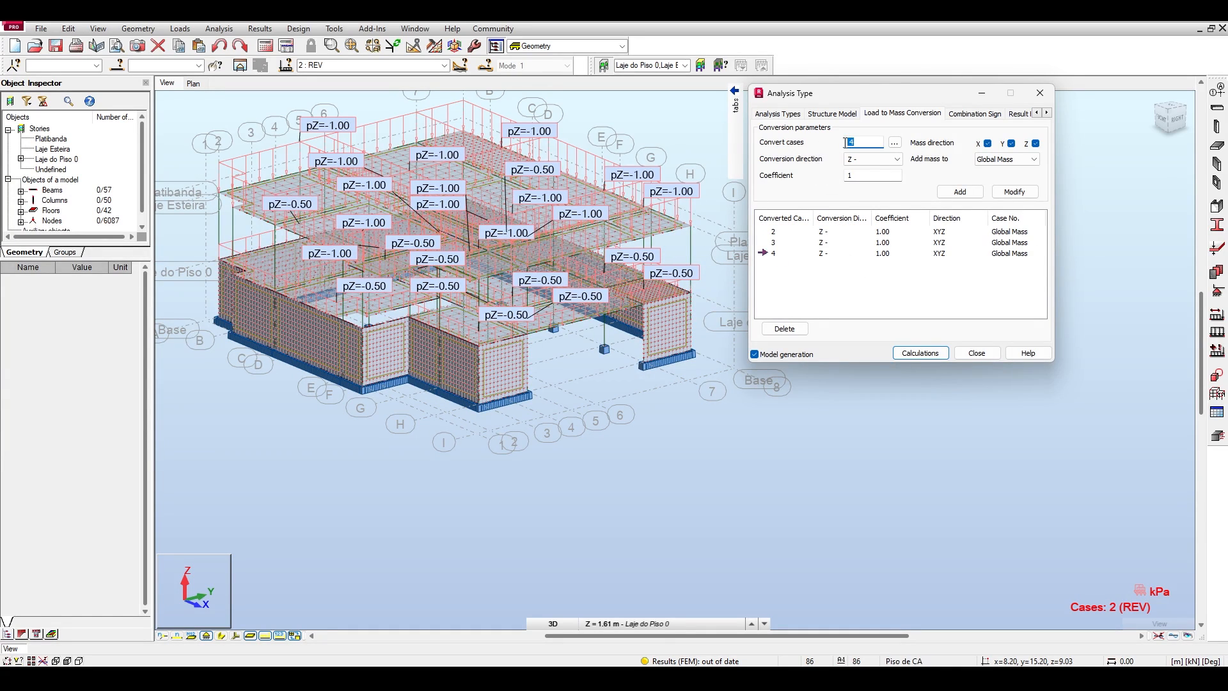
{"action": "left_click", "coordinate": [893, 142]}
{"action": "left_click", "coordinate": [923, 263]}
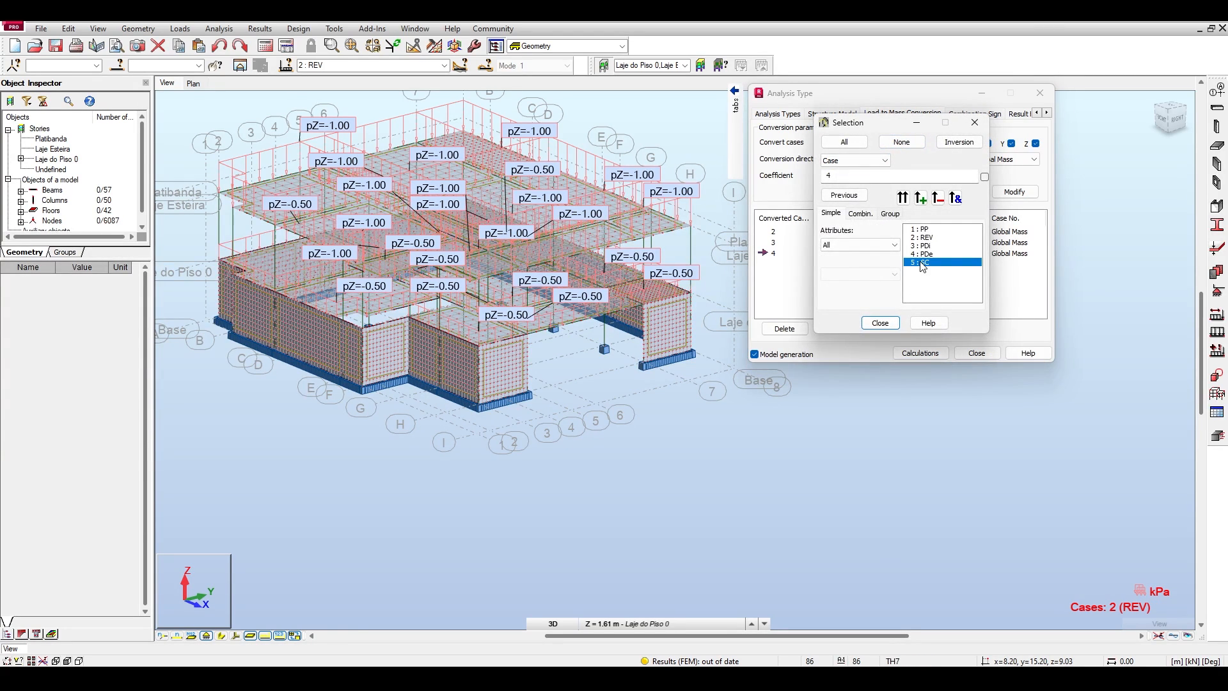
{"action": "left_click", "coordinate": [880, 323]}
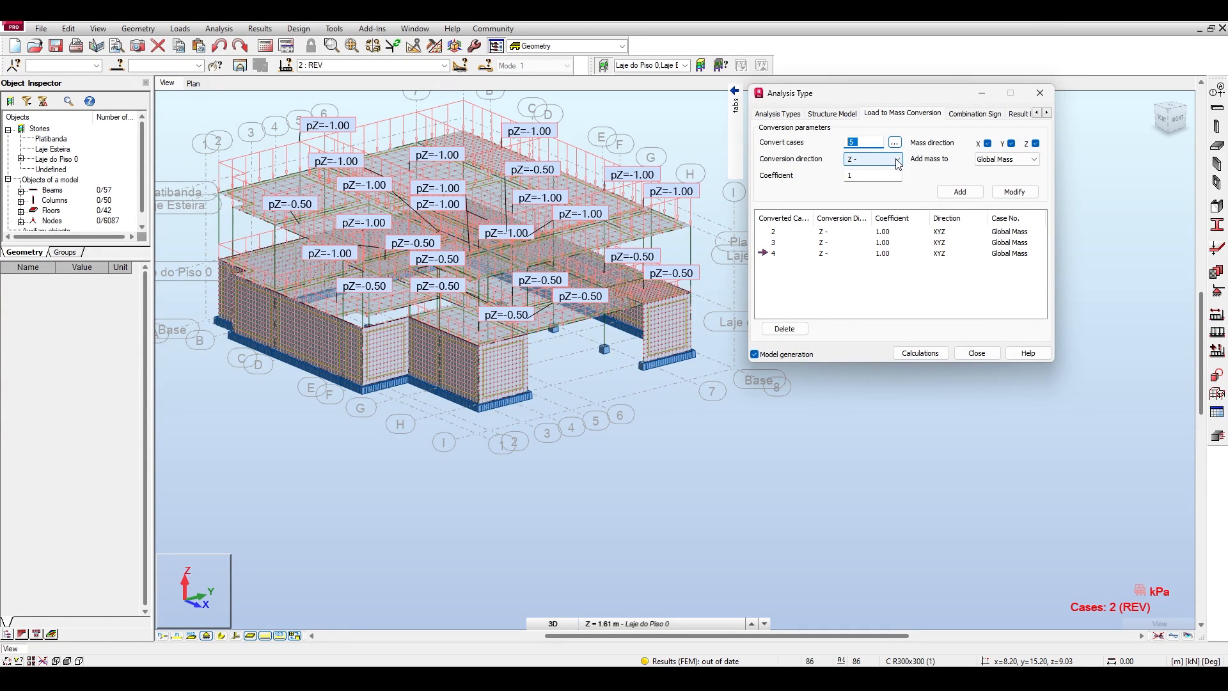
{"action": "left_click", "coordinate": [860, 176]}
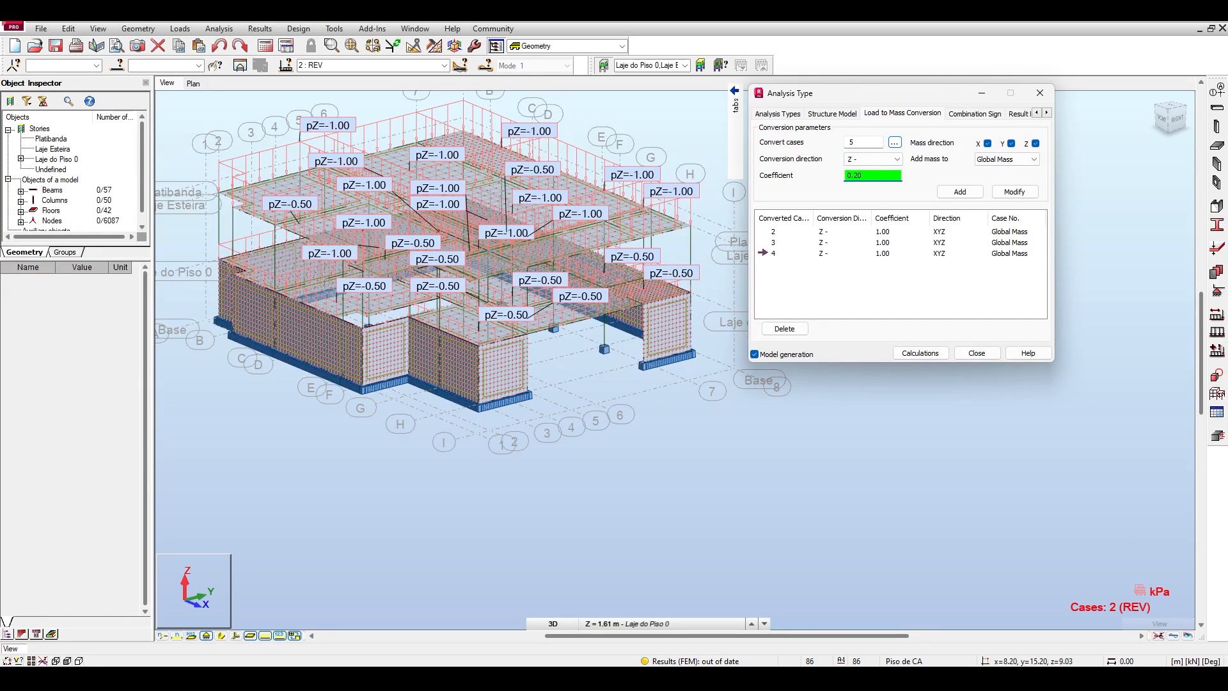
{"action": "left_click", "coordinate": [942, 192]}
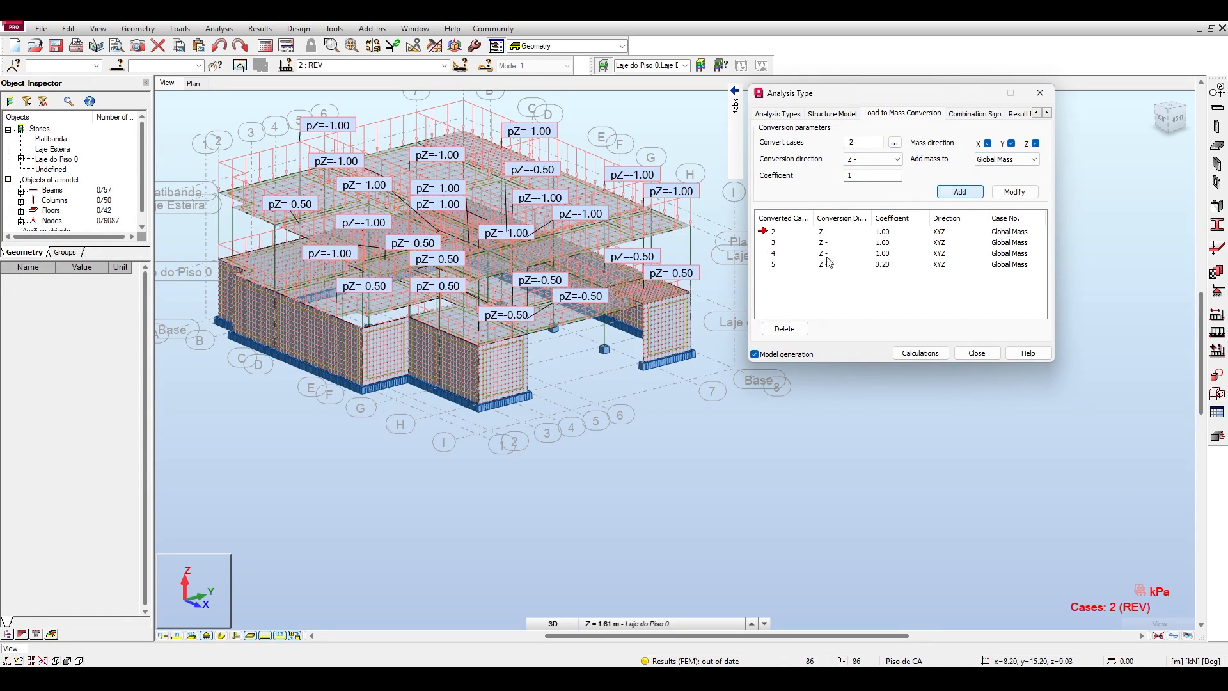
{"action": "left_click", "coordinate": [773, 265]}
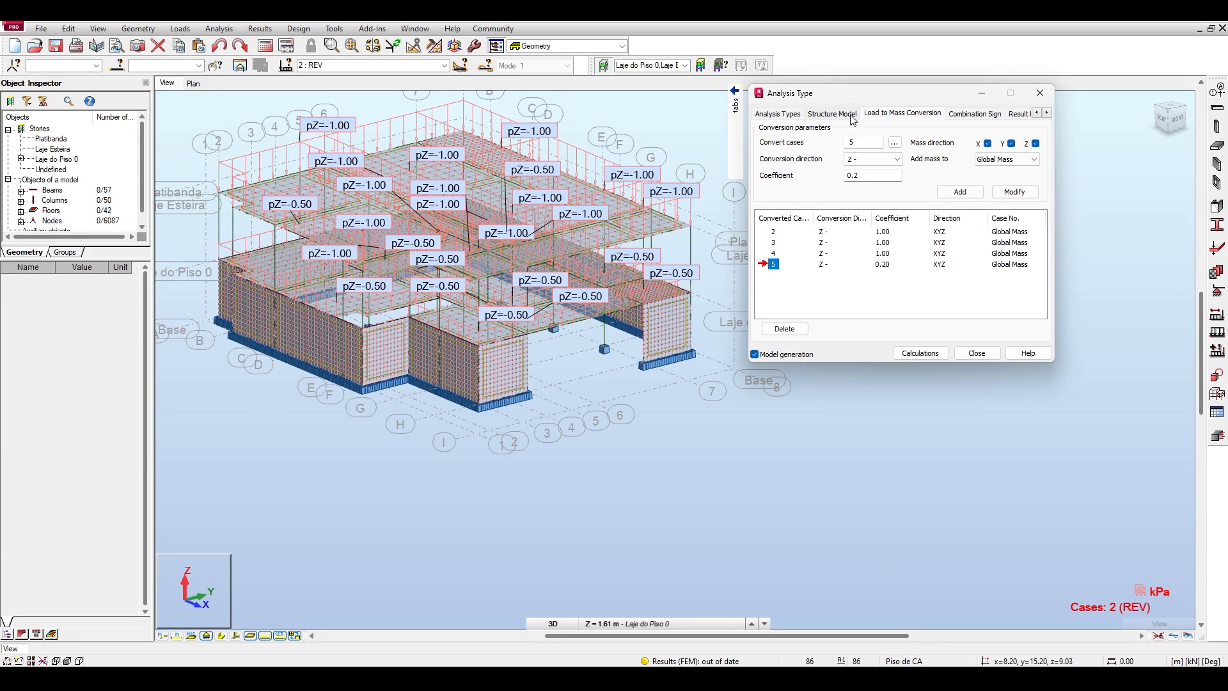
Show load case PP in the model and add a load-to-mass conversion for case 1 in direction Z- with coefficient 1.
{"action": "left_click", "coordinate": [443, 66]}
{"action": "left_click", "coordinate": [414, 78]}
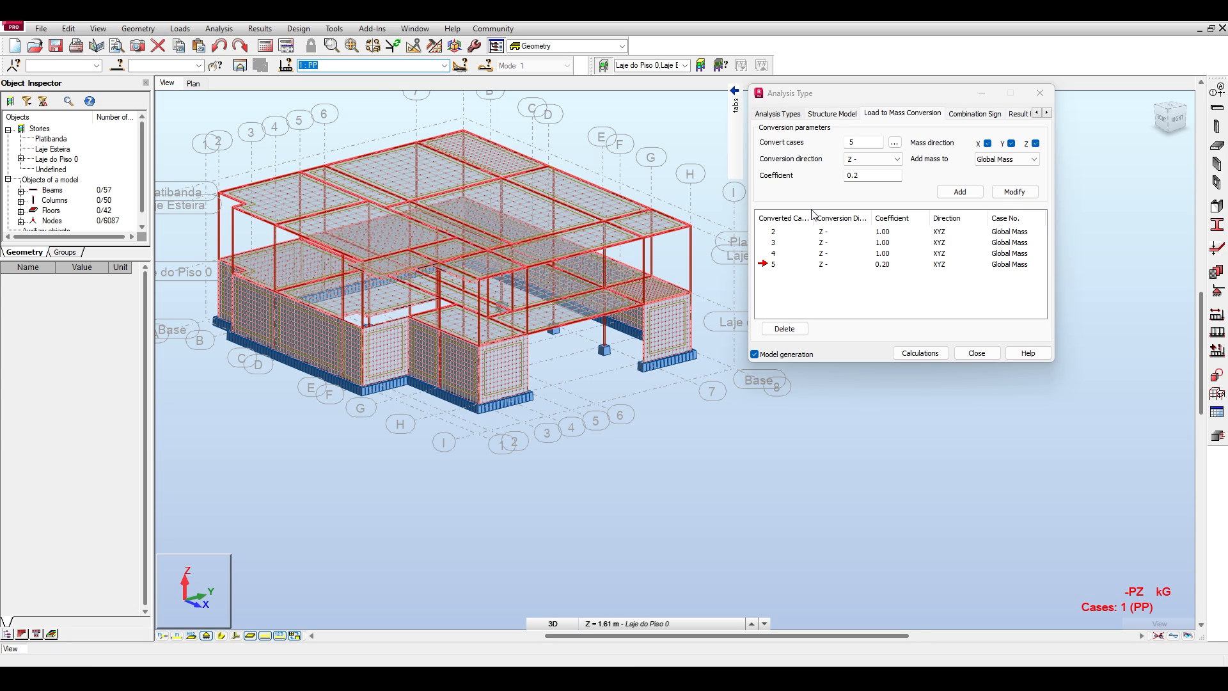
{"action": "left_click", "coordinate": [840, 143]}
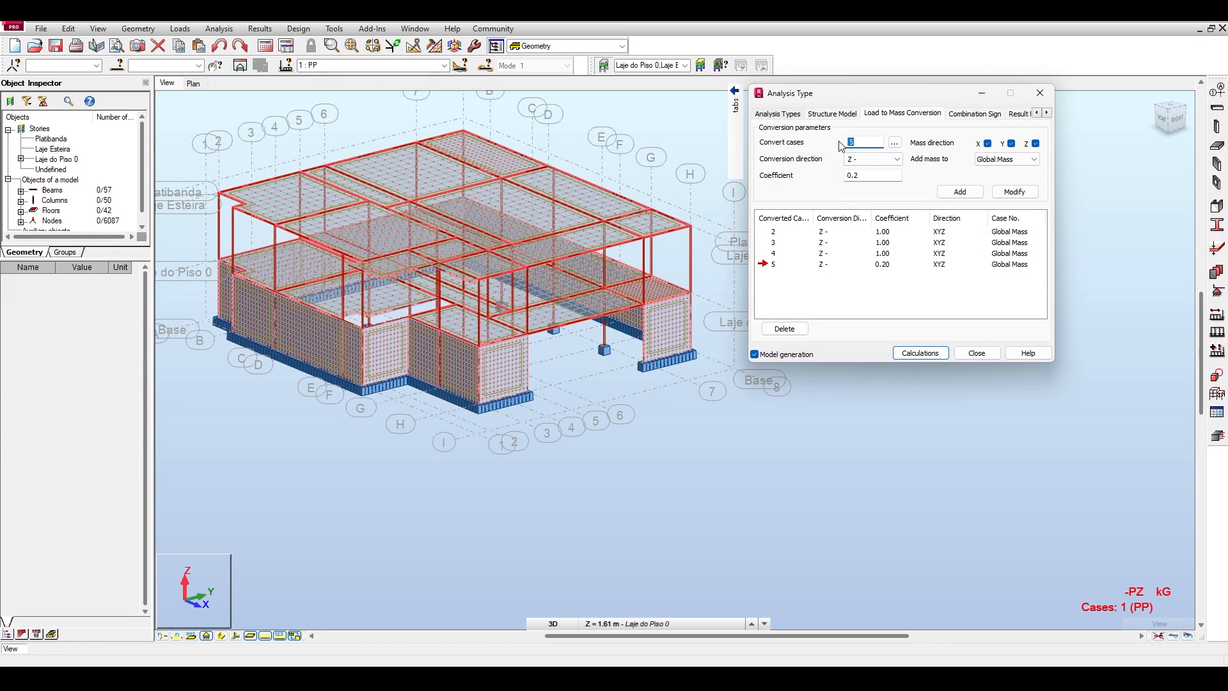
{"action": "type", "text": "1"}
{"action": "key", "text": "Tab"}
{"action": "key", "text": "Tab"}
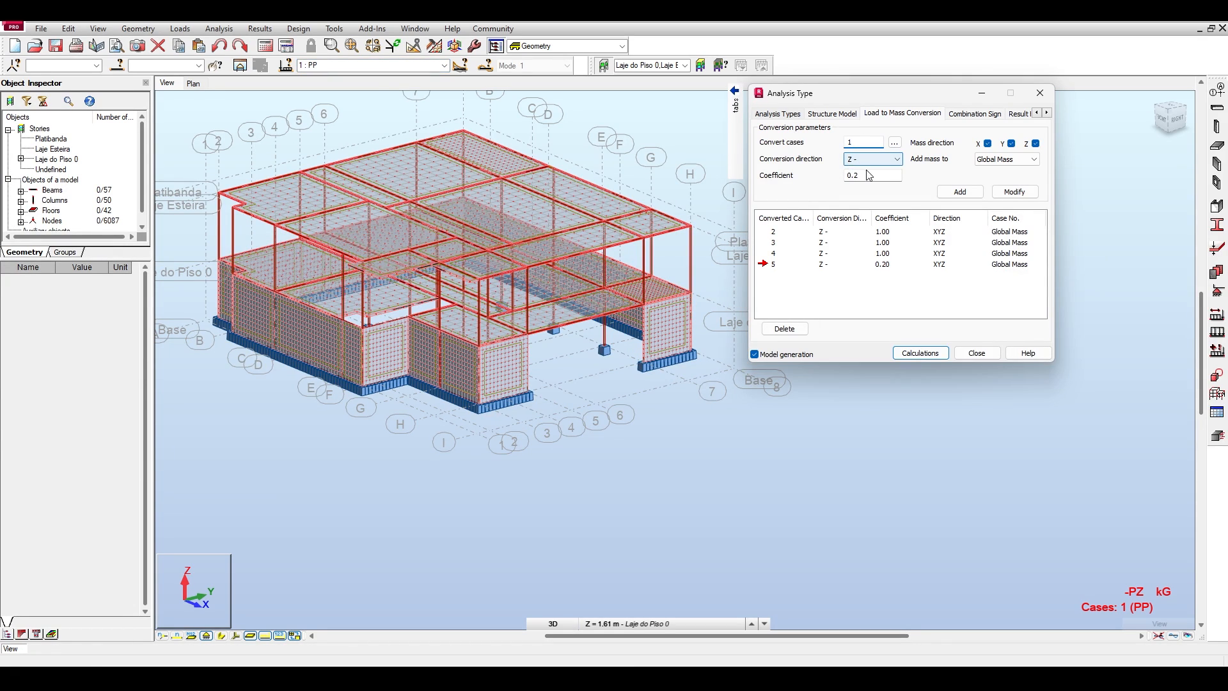
{"action": "type", "text": "1"}
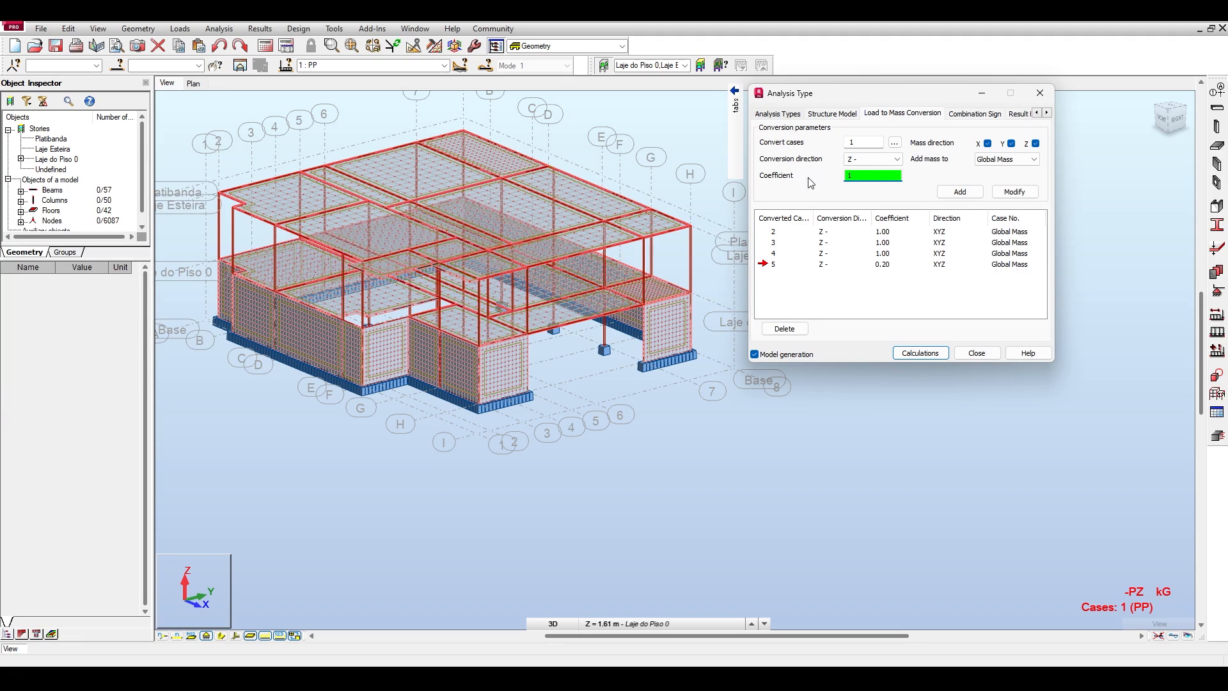
{"action": "left_click", "coordinate": [957, 192]}
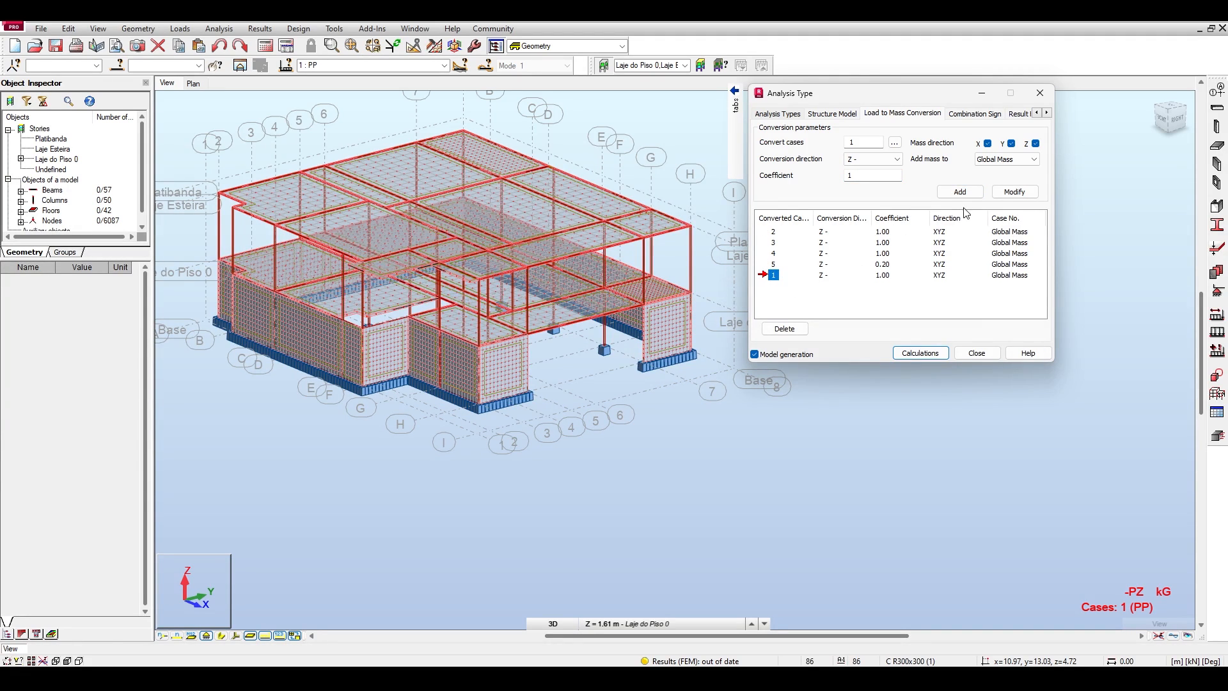
Delete the load-to-mass conversion entry for case 1.
{"action": "left_click", "coordinate": [784, 328]}
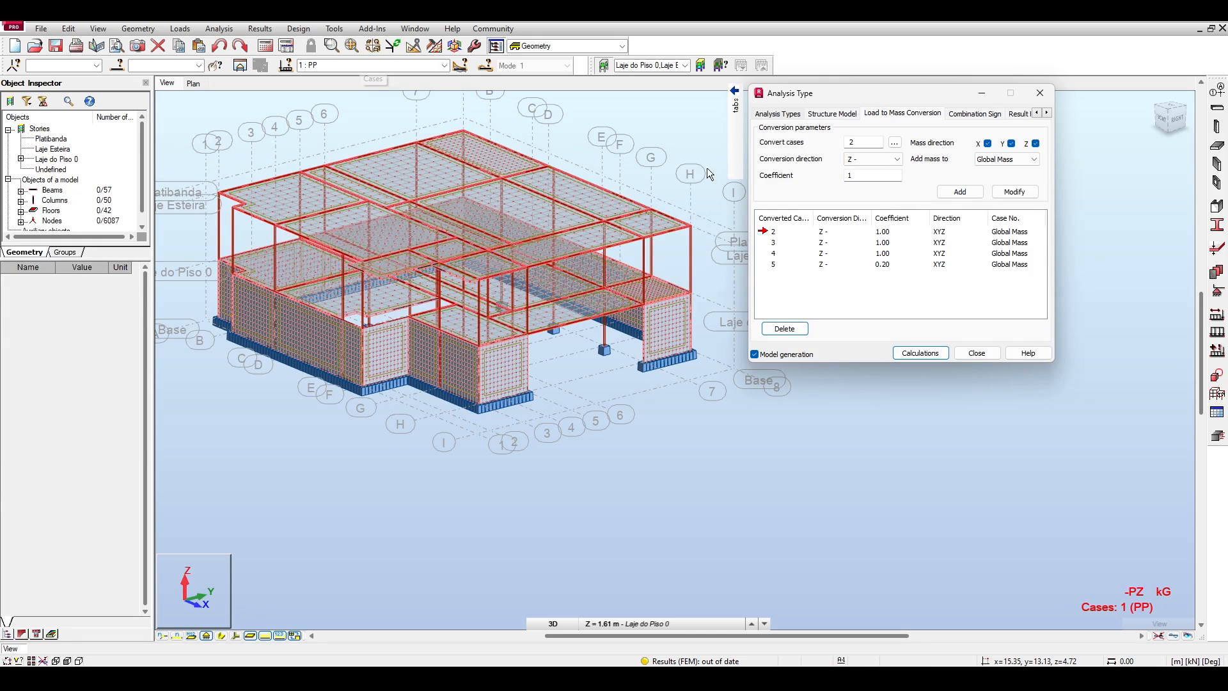
{"action": "left_click", "coordinate": [967, 194]}
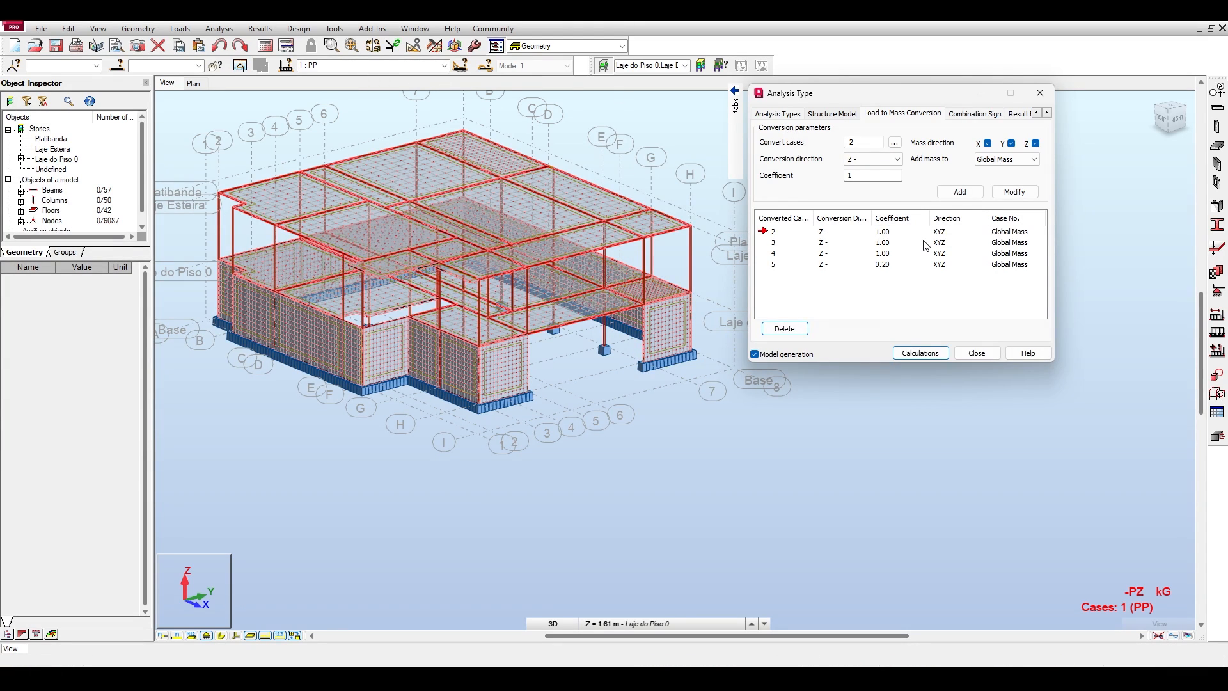
Create a modal analysis case named Modal with 10 modes, 40 iterations and a mass matrix lumped without rotations.
{"action": "left_click", "coordinate": [777, 114]}
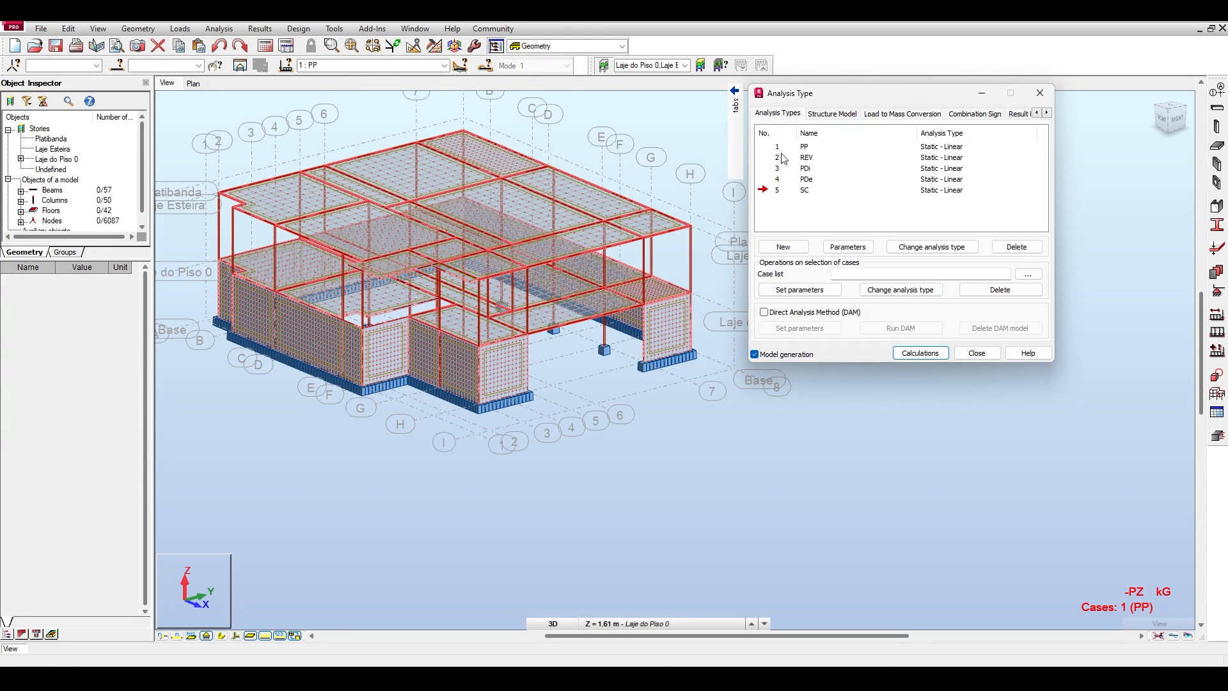
{"action": "left_click", "coordinate": [789, 248]}
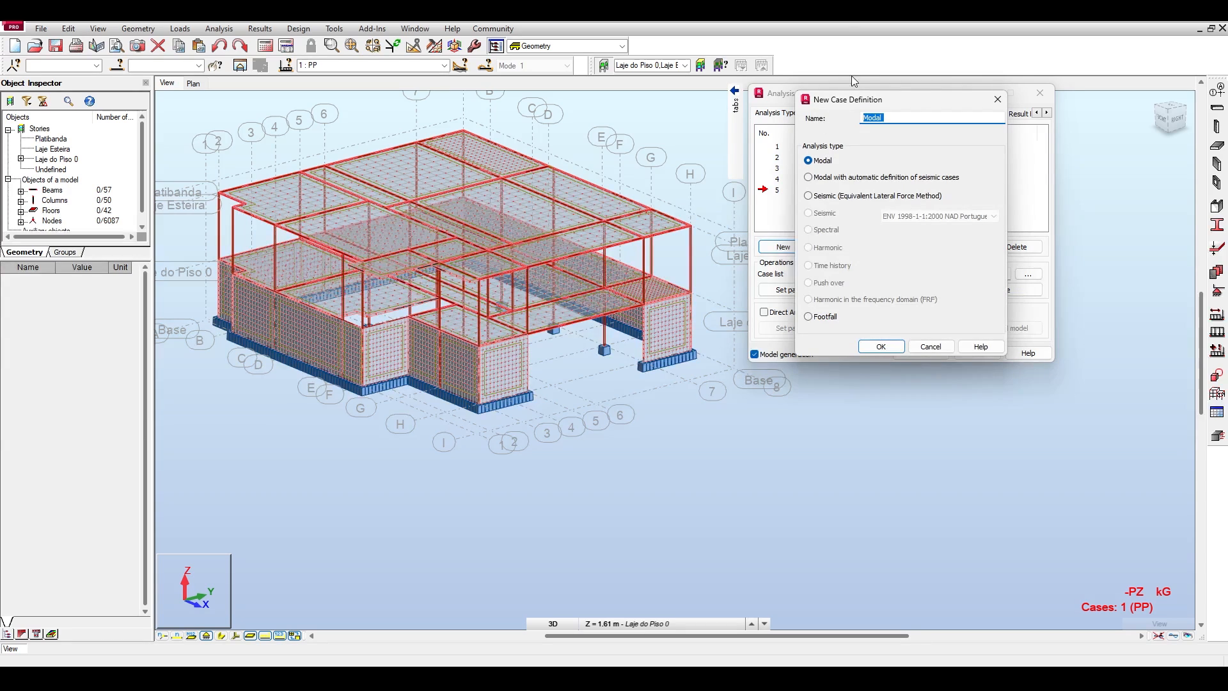
{"action": "left_click", "coordinate": [674, 146]}
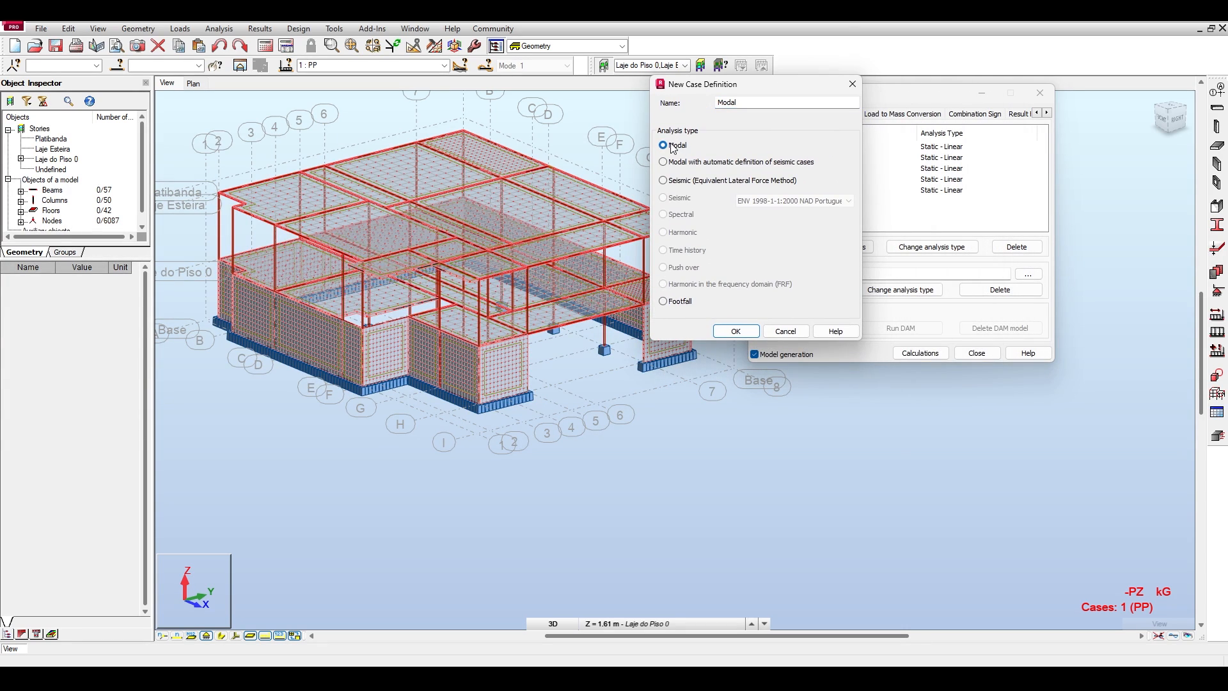
{"action": "left_click", "coordinate": [736, 330]}
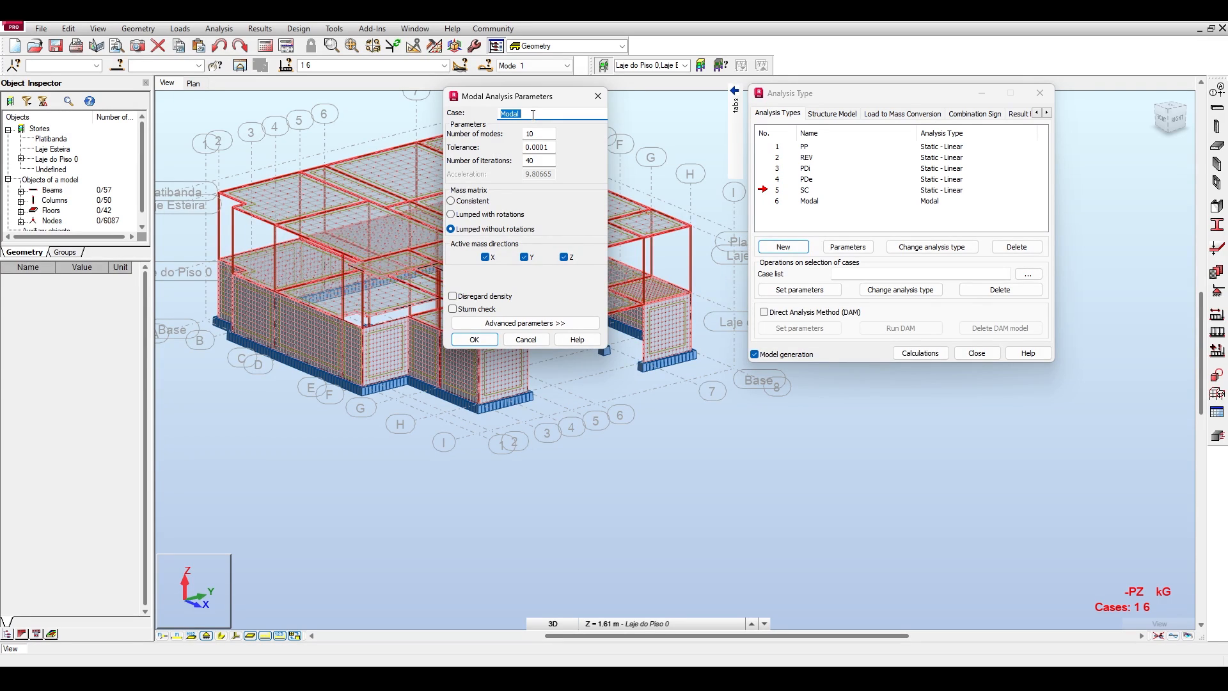
{"action": "key", "text": "Return"}
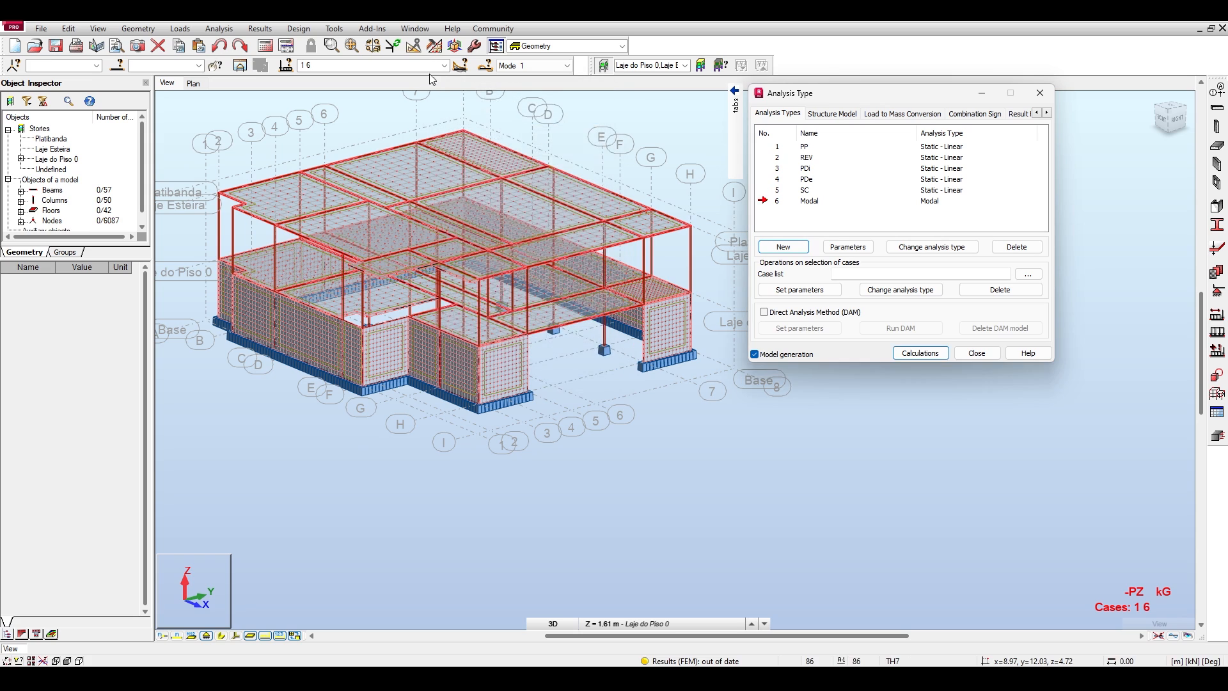
Check the available load cases, inspect the parameters of the Modal case and close them without changes.
{"action": "left_click", "coordinate": [358, 66]}
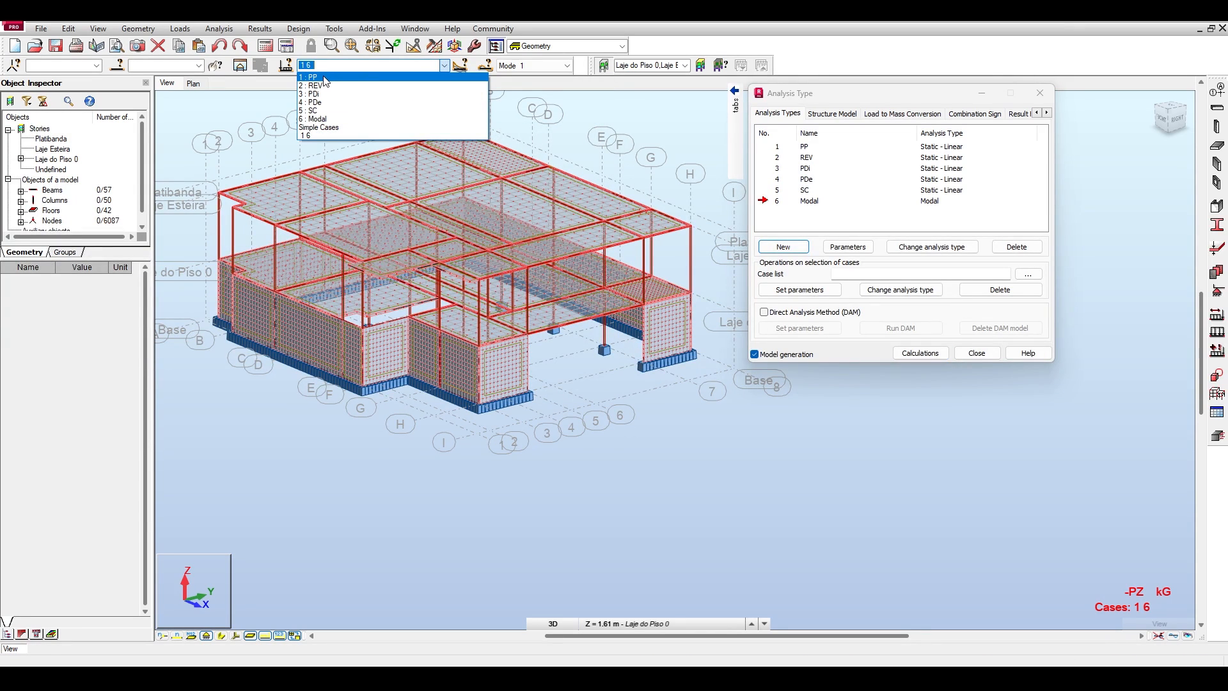
{"action": "left_click", "coordinate": [824, 224]}
{"action": "double_click", "coordinate": [778, 202]}
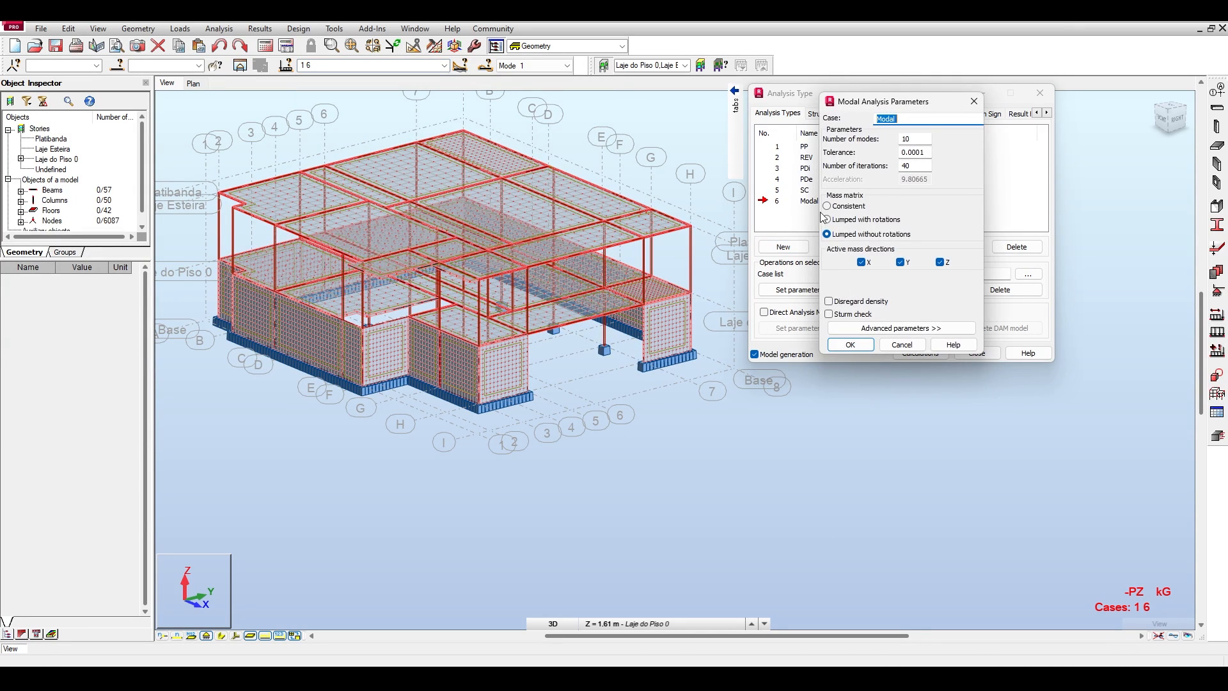
{"action": "left_click_drag", "start_coordinate": [878, 103], "coordinate": [549, 99]}
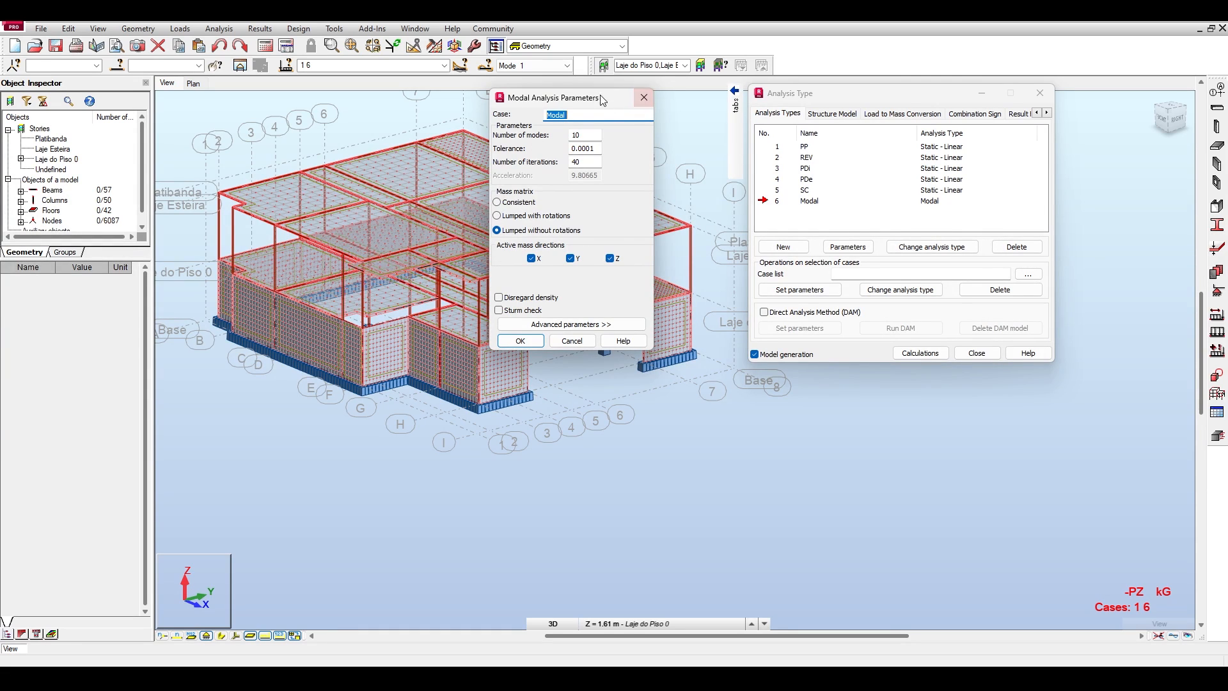
{"action": "left_click", "coordinate": [643, 97]}
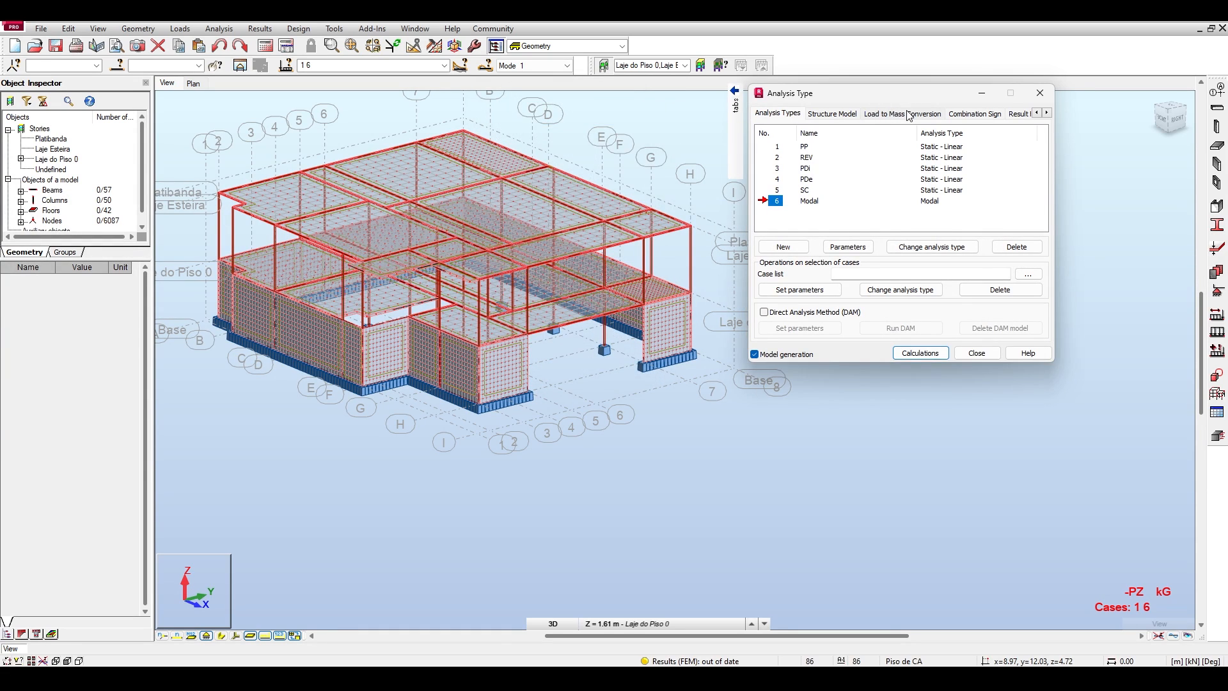
Display load case PP in the model and check the load-to-mass conversion entries, starting with case 2.
{"action": "left_click", "coordinate": [908, 114]}
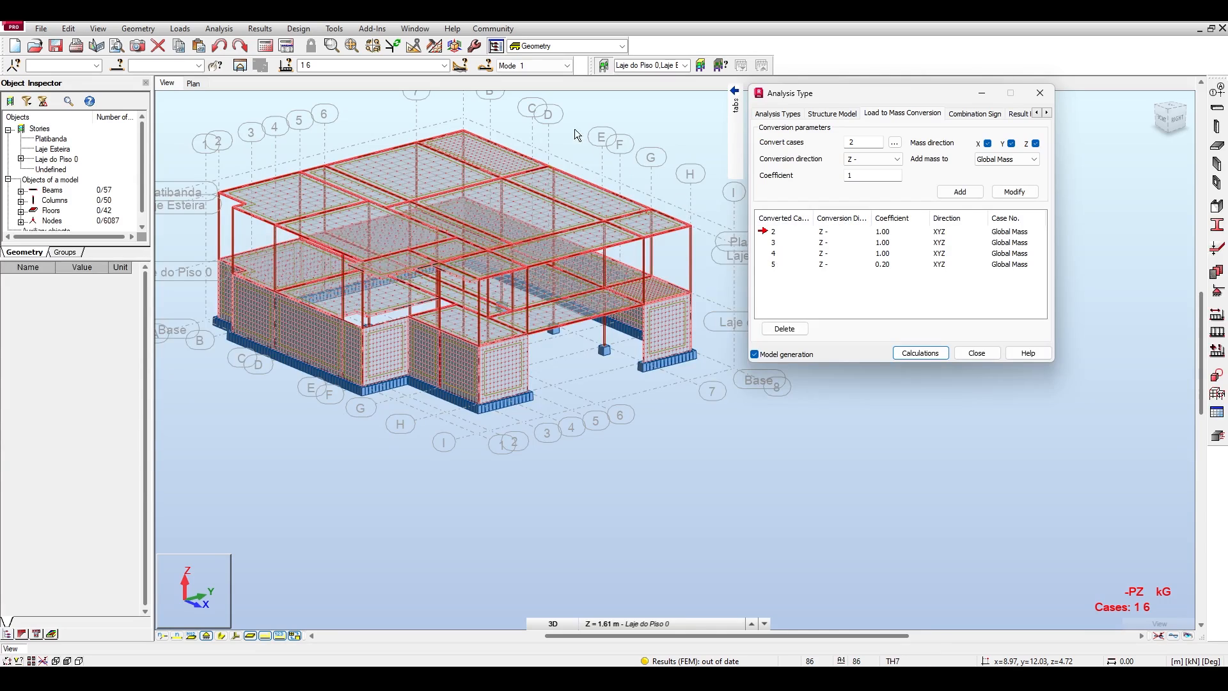
{"action": "left_click", "coordinate": [444, 65]}
{"action": "left_click", "coordinate": [408, 83]}
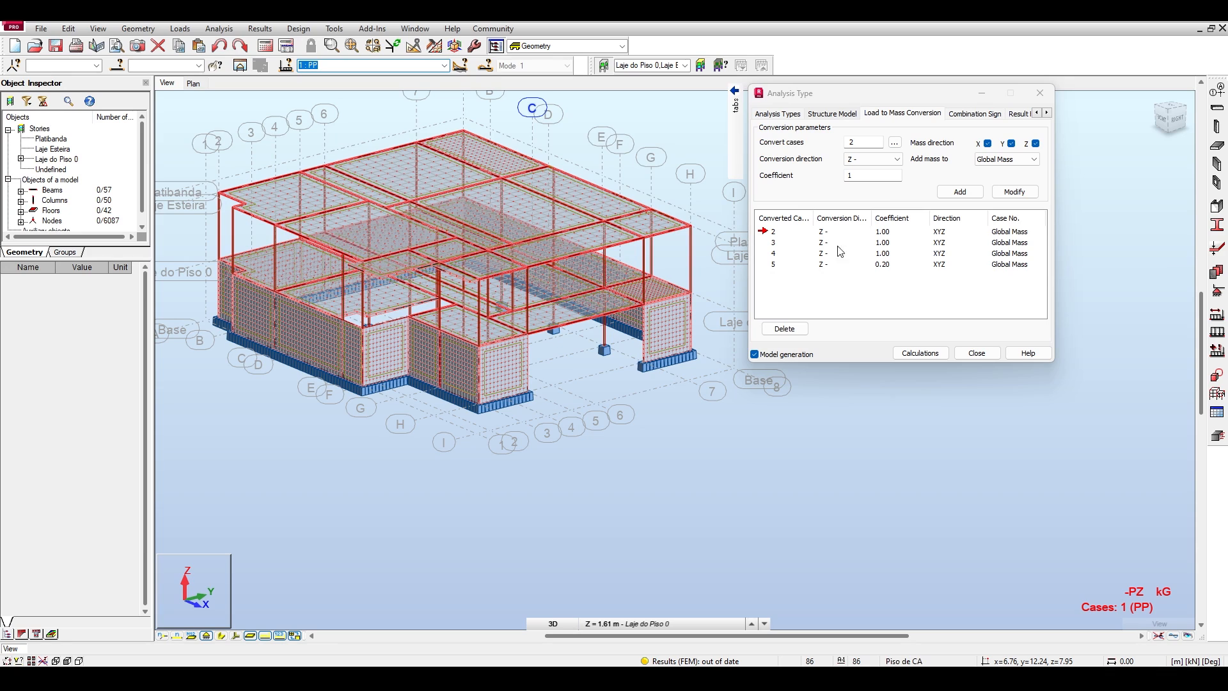
{"action": "left_click", "coordinate": [773, 231]}
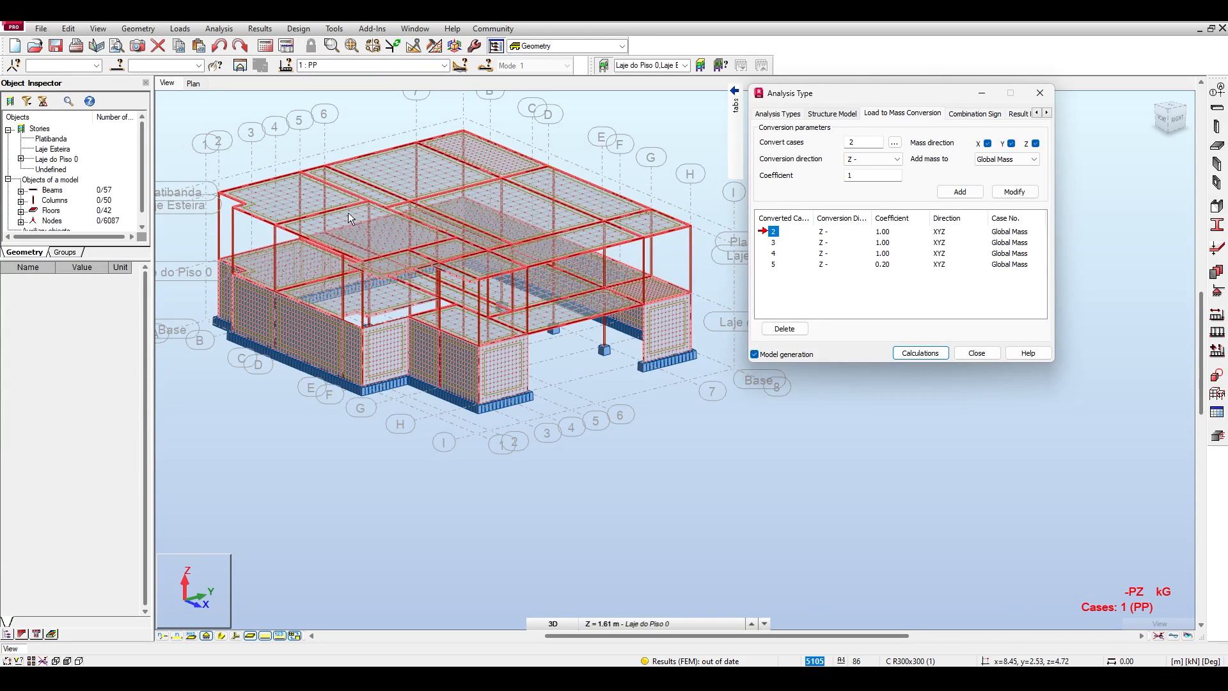
Try the Disregard density option in the parameters of the Modal case and discard the change.
{"action": "left_click", "coordinate": [791, 116]}
{"action": "double_click", "coordinate": [776, 204]}
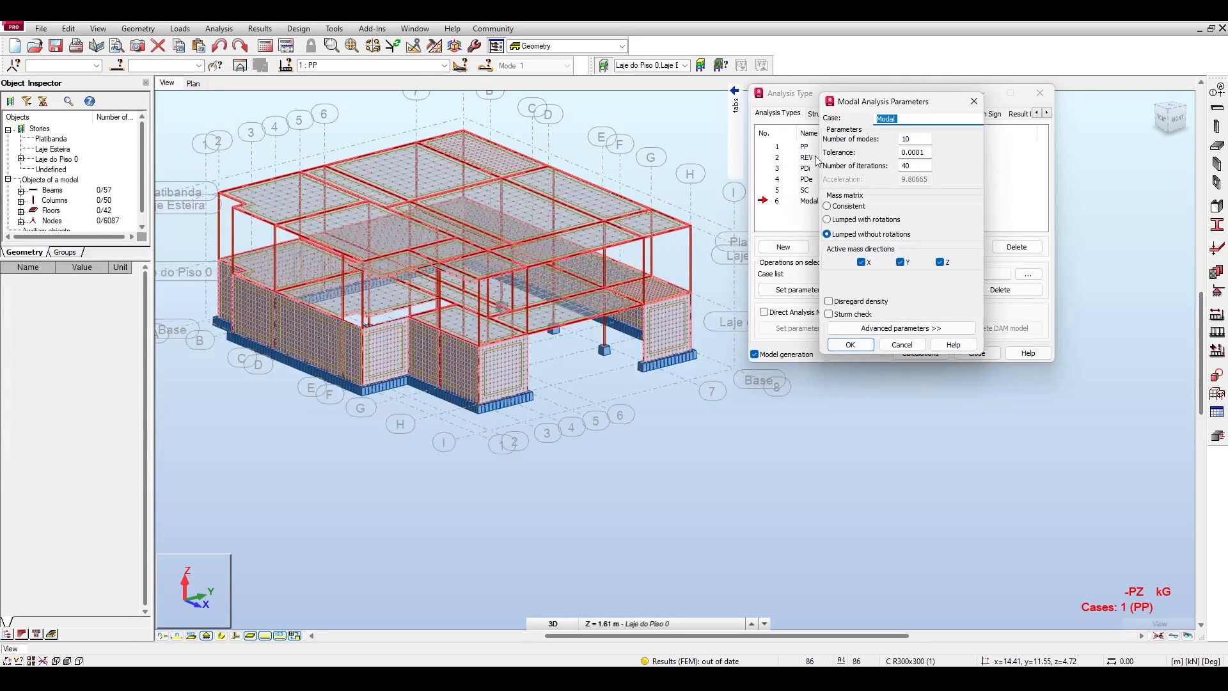
{"action": "left_click_drag", "start_coordinate": [873, 105], "coordinate": [548, 114]}
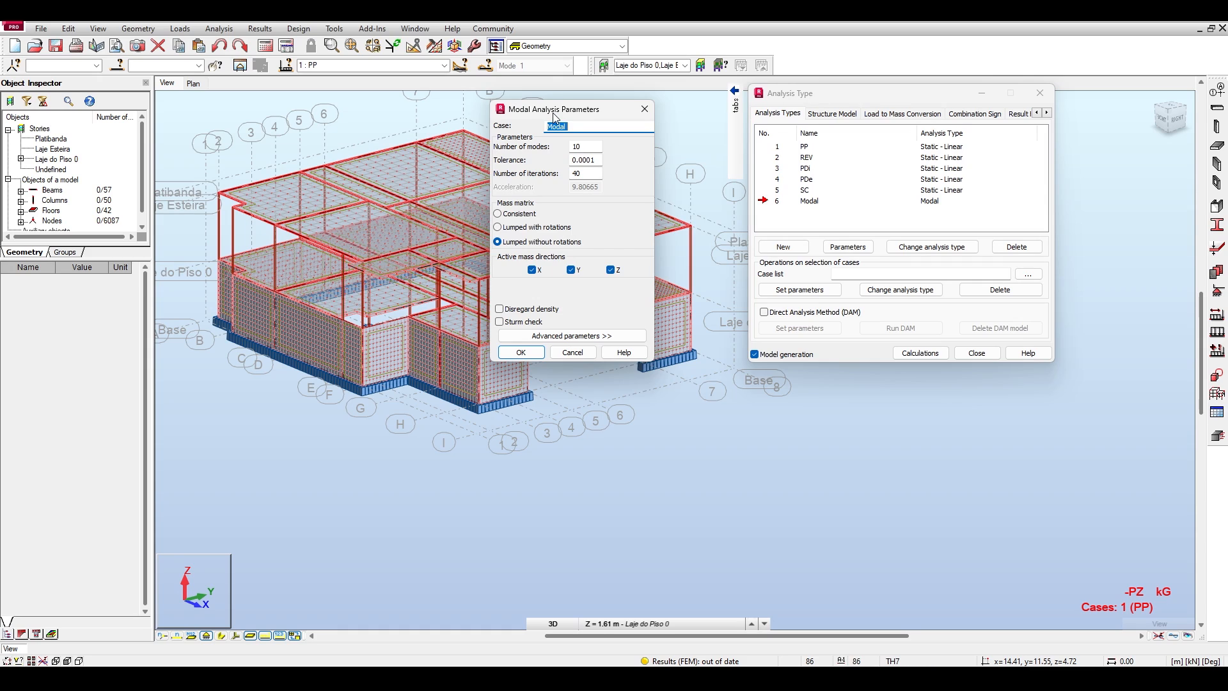
{"action": "left_click", "coordinate": [505, 311]}
{"action": "left_click_drag", "start_coordinate": [531, 112], "coordinate": [548, 107]}
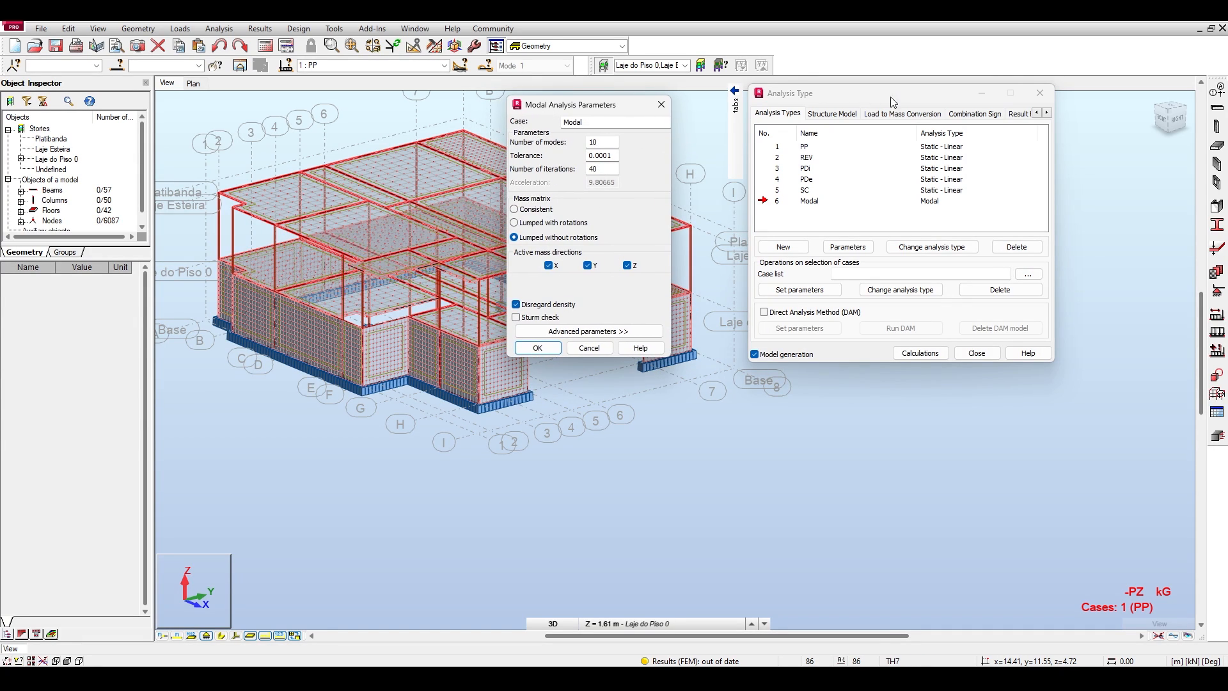
{"action": "mouse_move", "coordinate": [697, 117]}
{"action": "key", "text": "Escape"}
Go through the load-to-mass conversion entries of cases 4, 3 and 2.
{"action": "left_click", "coordinate": [689, 147]}
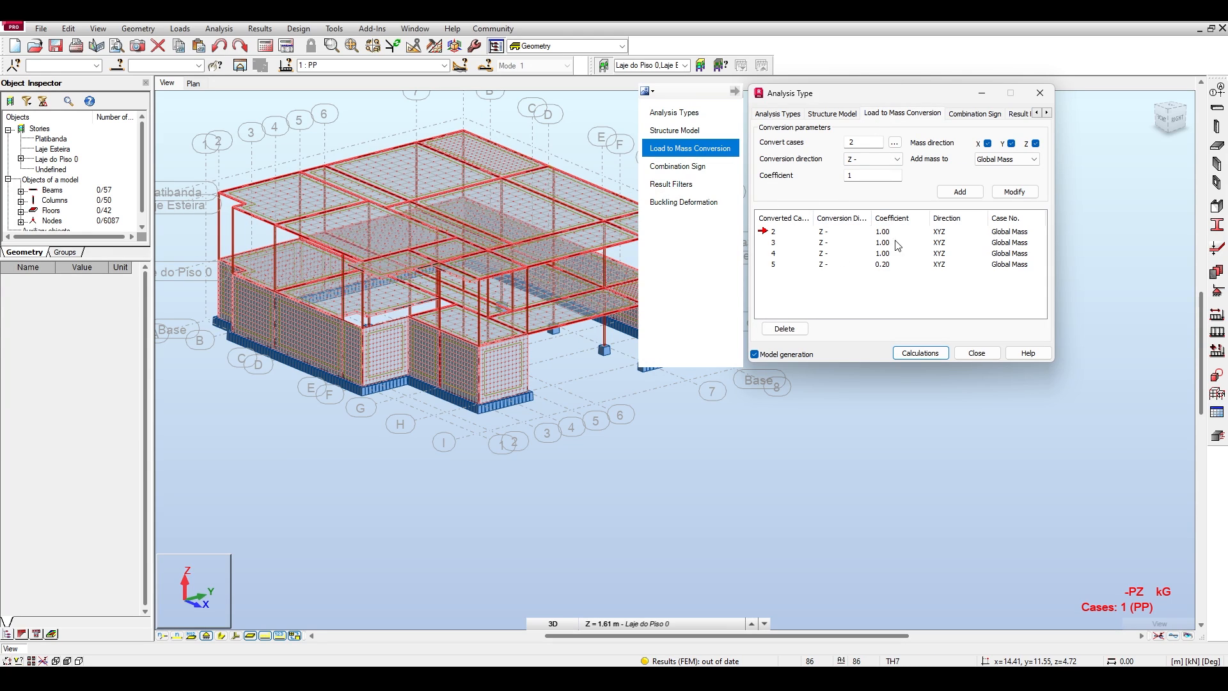
{"action": "left_click", "coordinate": [772, 254]}
{"action": "left_click", "coordinate": [773, 243]}
{"action": "left_click", "coordinate": [773, 233]}
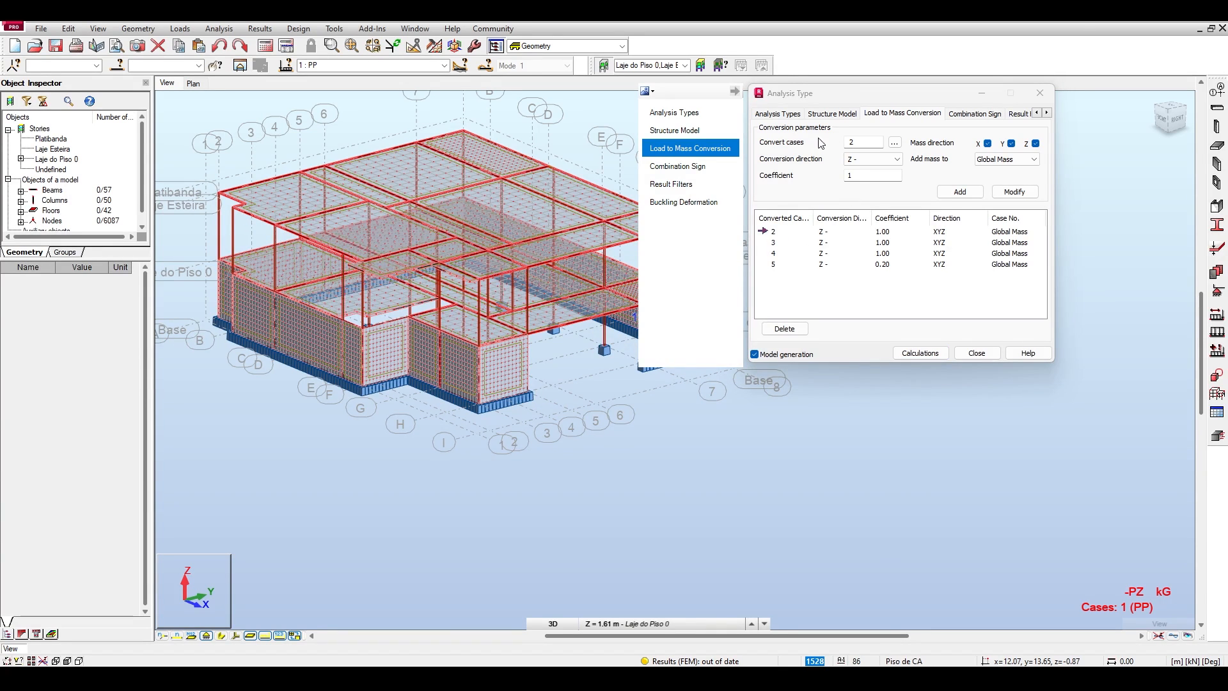
Examine the advanced parameters of the Modal case and return to its simplified parameters.
{"action": "left_click", "coordinate": [793, 114]}
{"action": "double_click", "coordinate": [805, 200]}
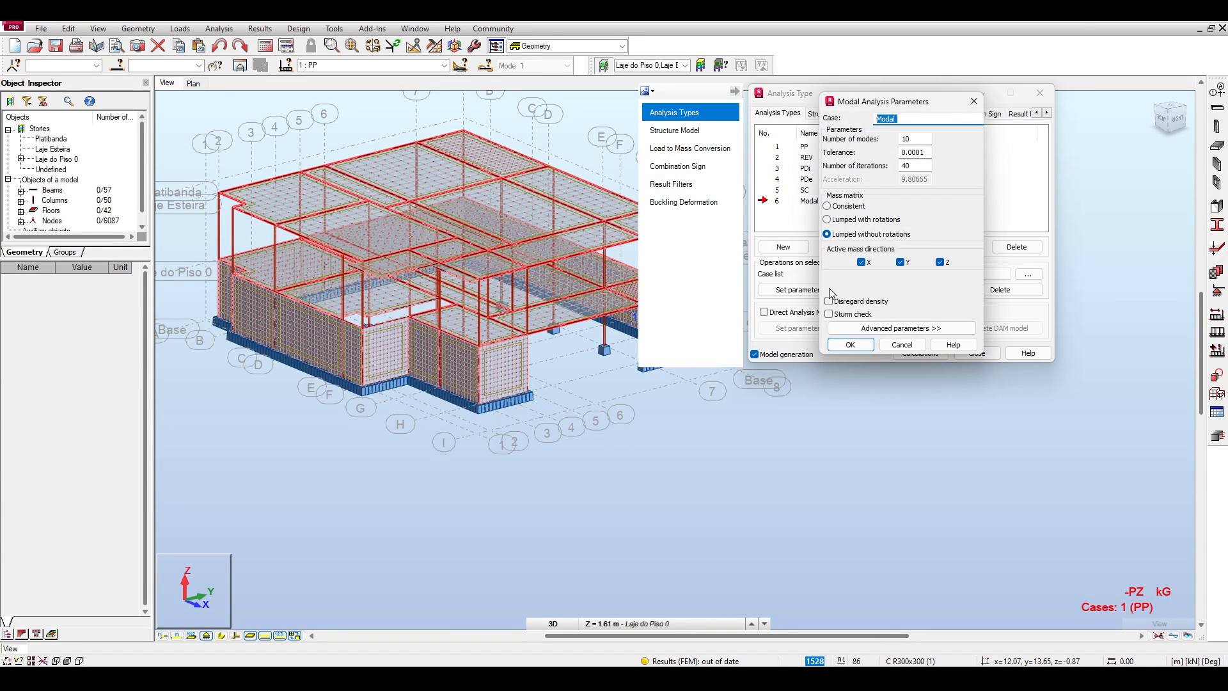
{"action": "left_click_drag", "start_coordinate": [864, 107], "coordinate": [548, 108]}
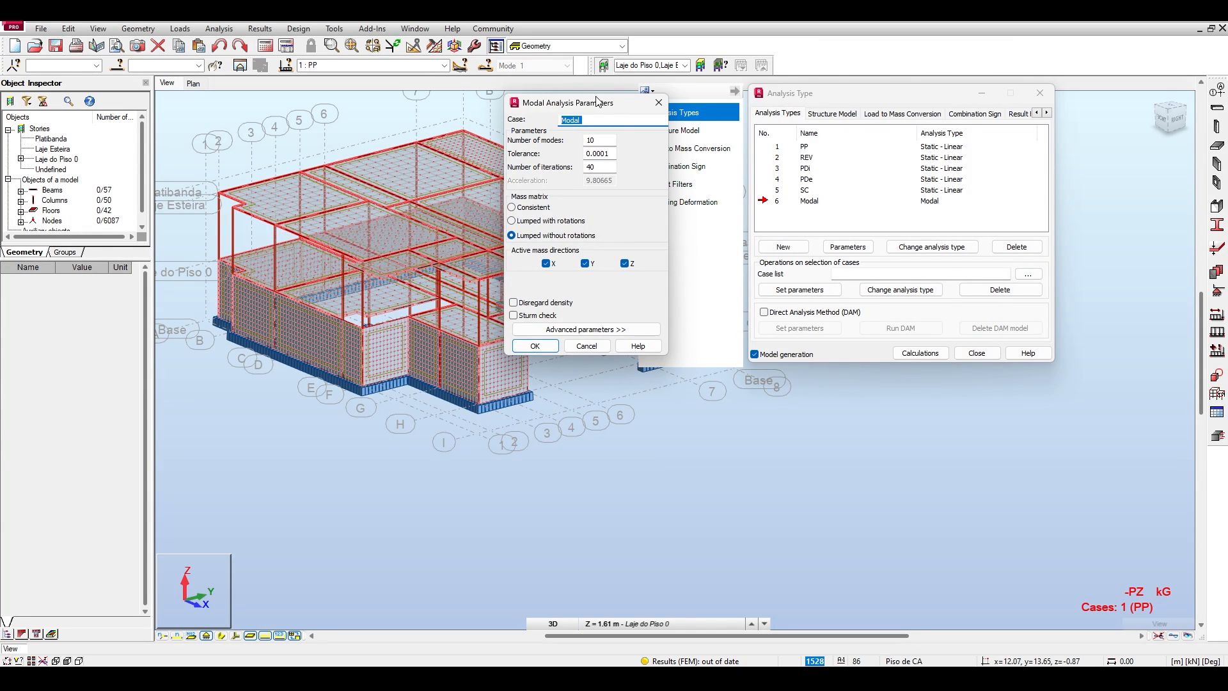
{"action": "left_click", "coordinate": [607, 329]}
{"action": "left_click_drag", "start_coordinate": [688, 104], "coordinate": [543, 93]}
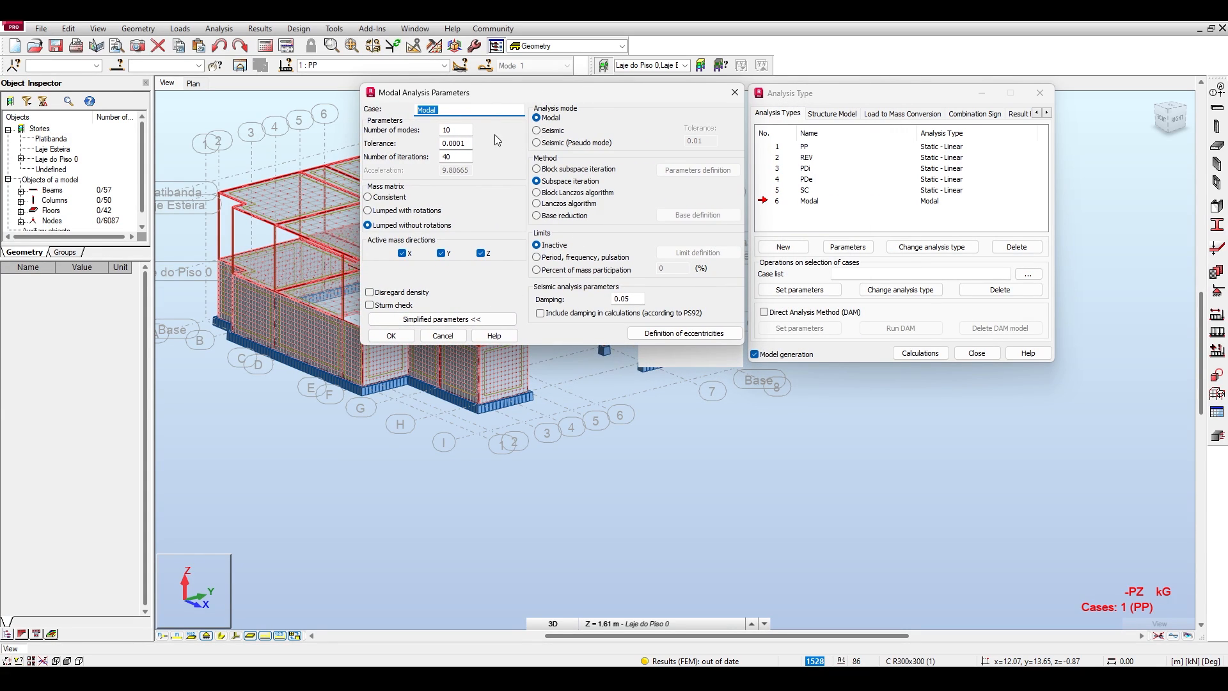
{"action": "left_click", "coordinate": [428, 323]}
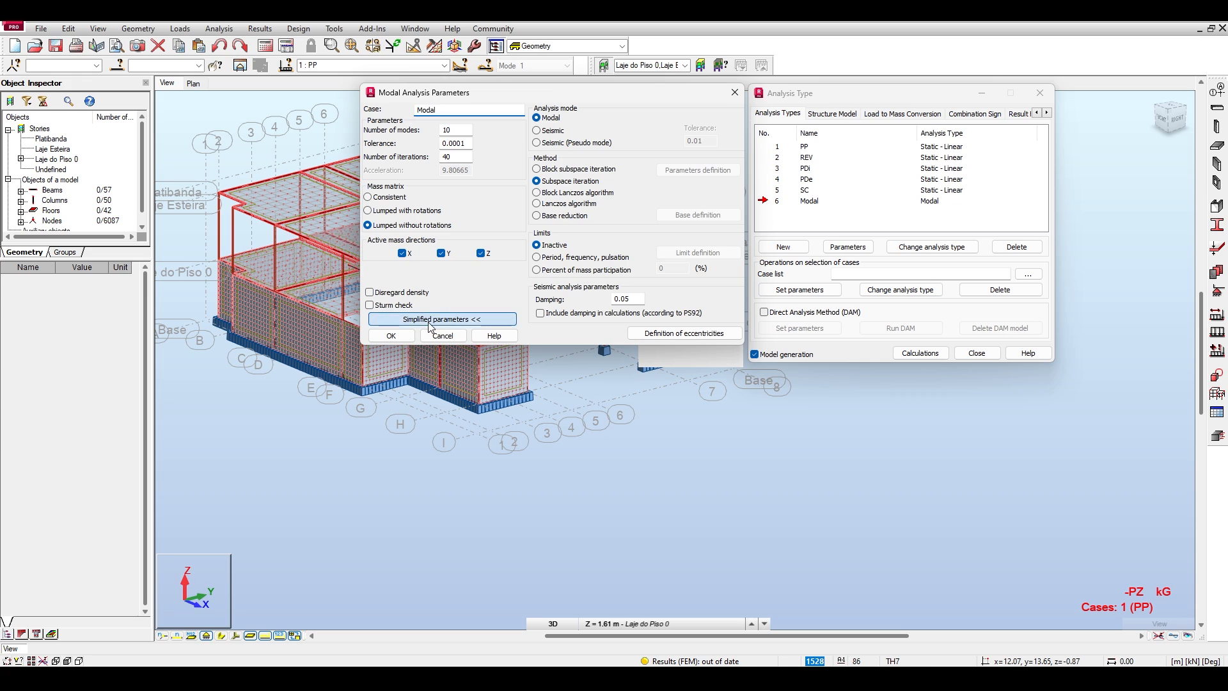
{"action": "left_click", "coordinate": [428, 322]}
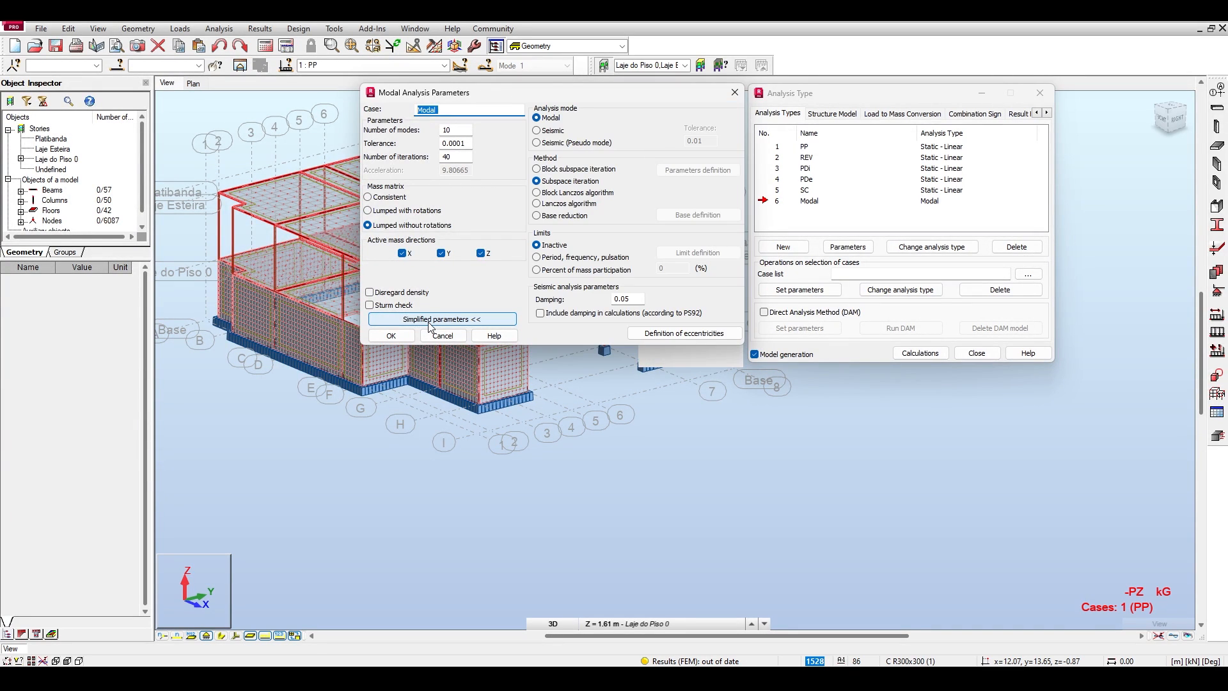
{"action": "left_click", "coordinate": [428, 322]}
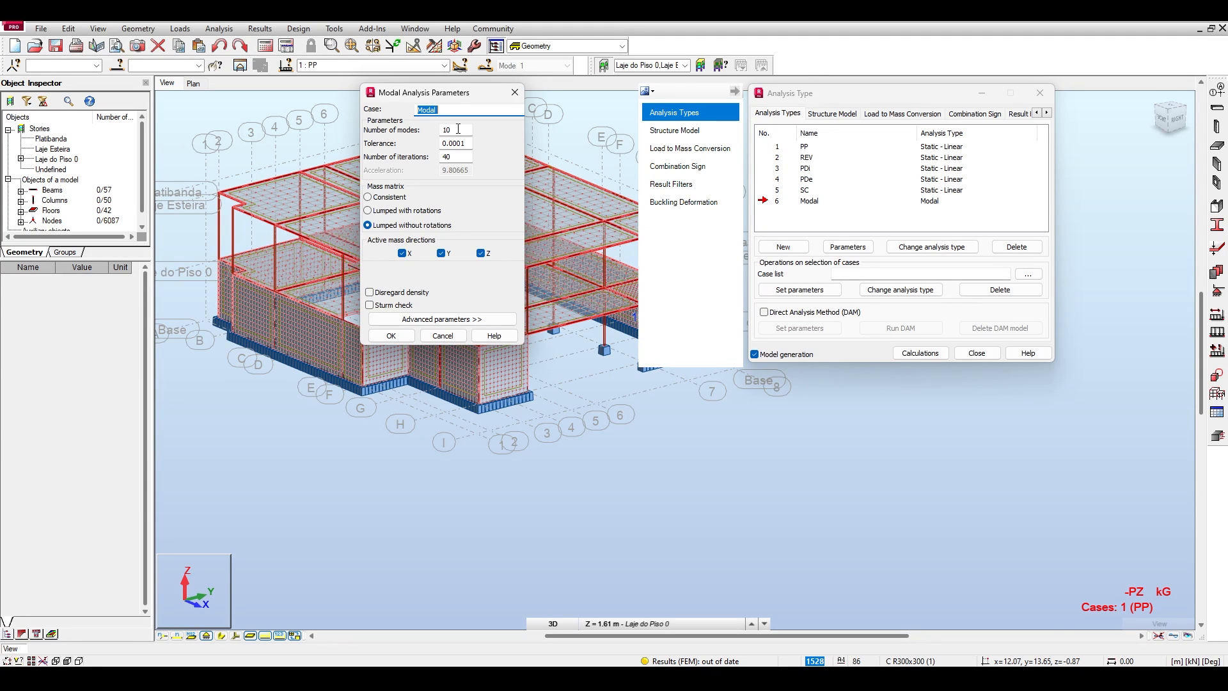
Accept the Modal case's parameters, run the calculations and select the Modal case for display.
{"action": "left_click", "coordinate": [391, 336]}
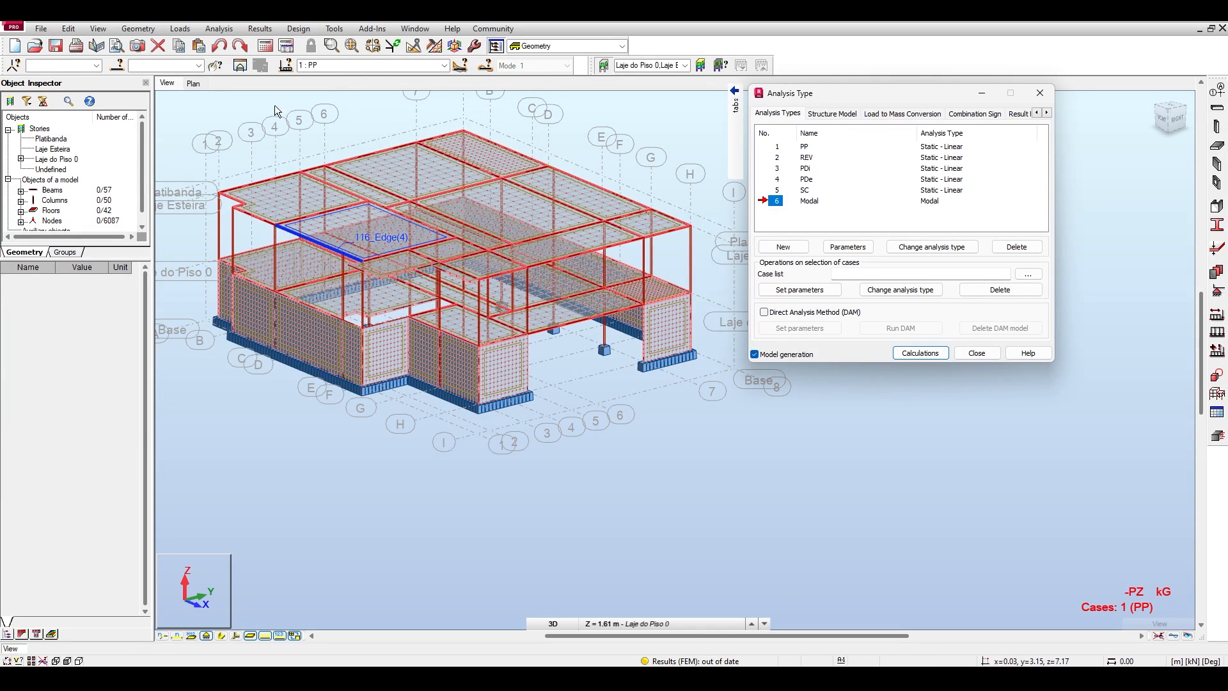
{"action": "left_click", "coordinate": [937, 355]}
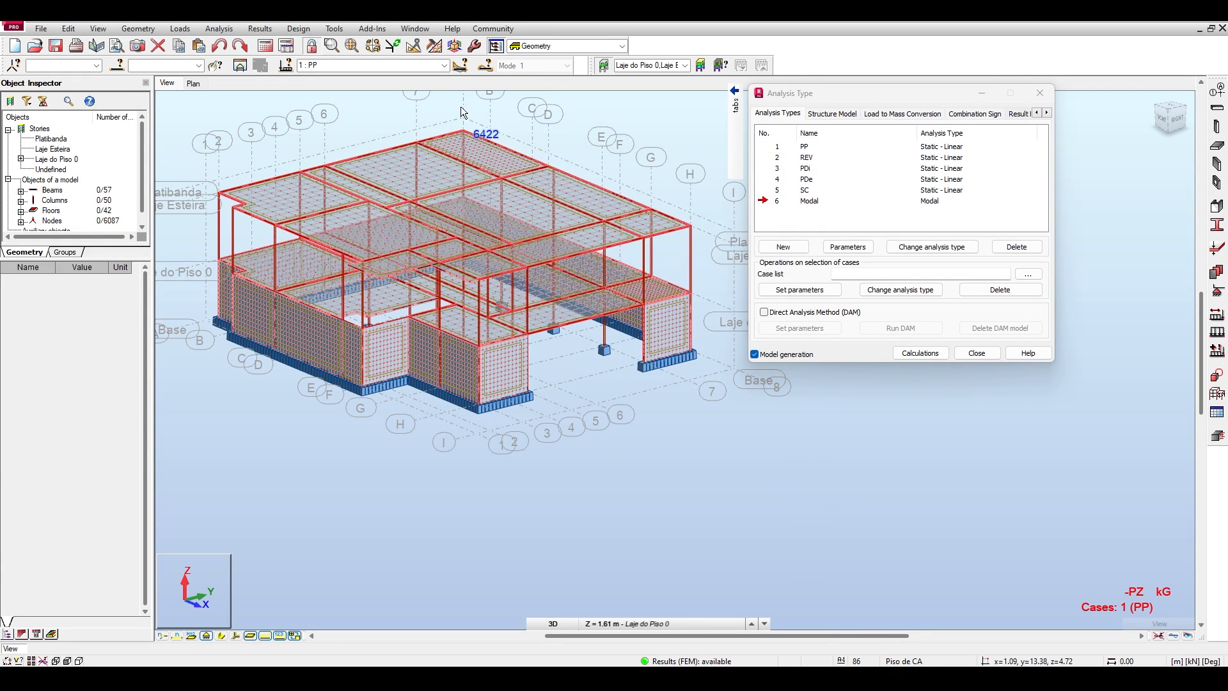
{"action": "left_click", "coordinate": [443, 65]}
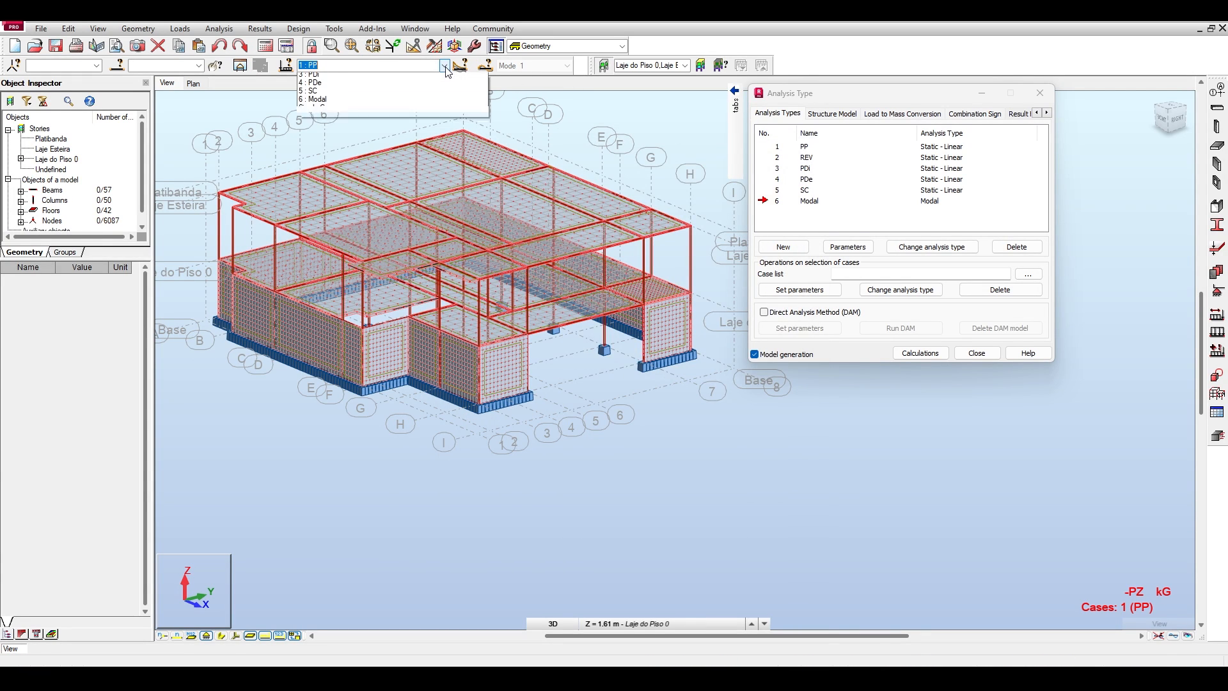
{"action": "left_click", "coordinate": [315, 119]}
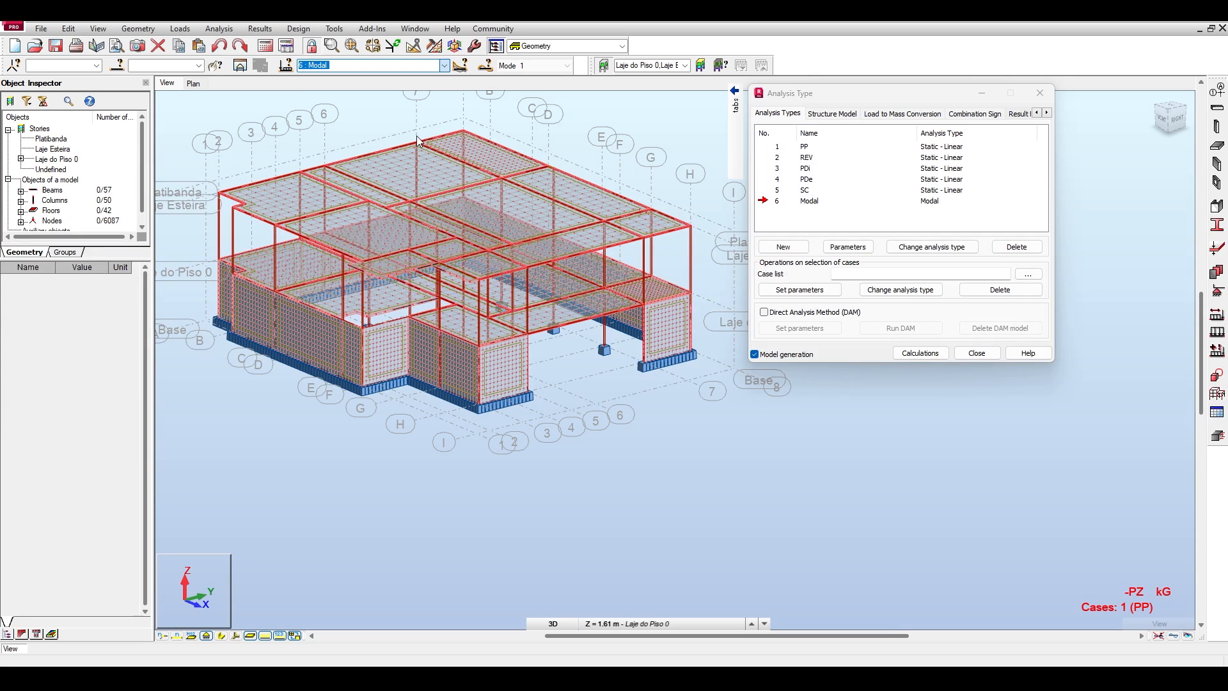
Show the deformed shape of mode 1 of the Modal case in the 3D view.
{"action": "double_click", "coordinate": [779, 201]}
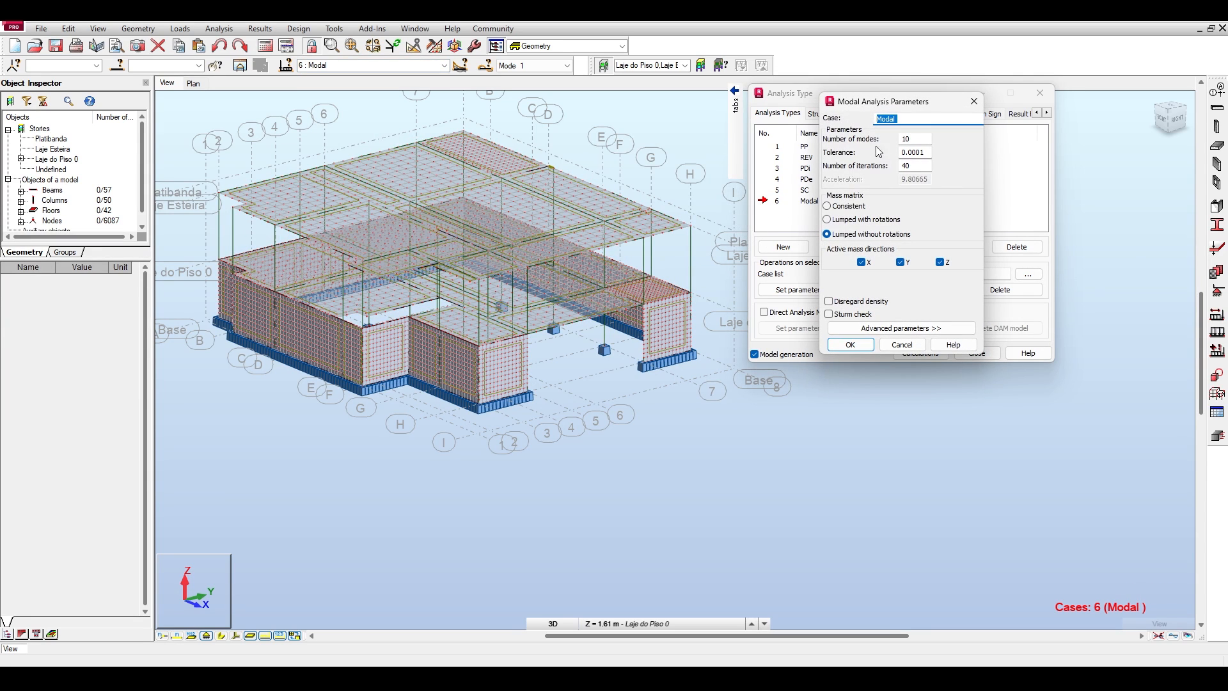
{"action": "left_click", "coordinate": [974, 101]}
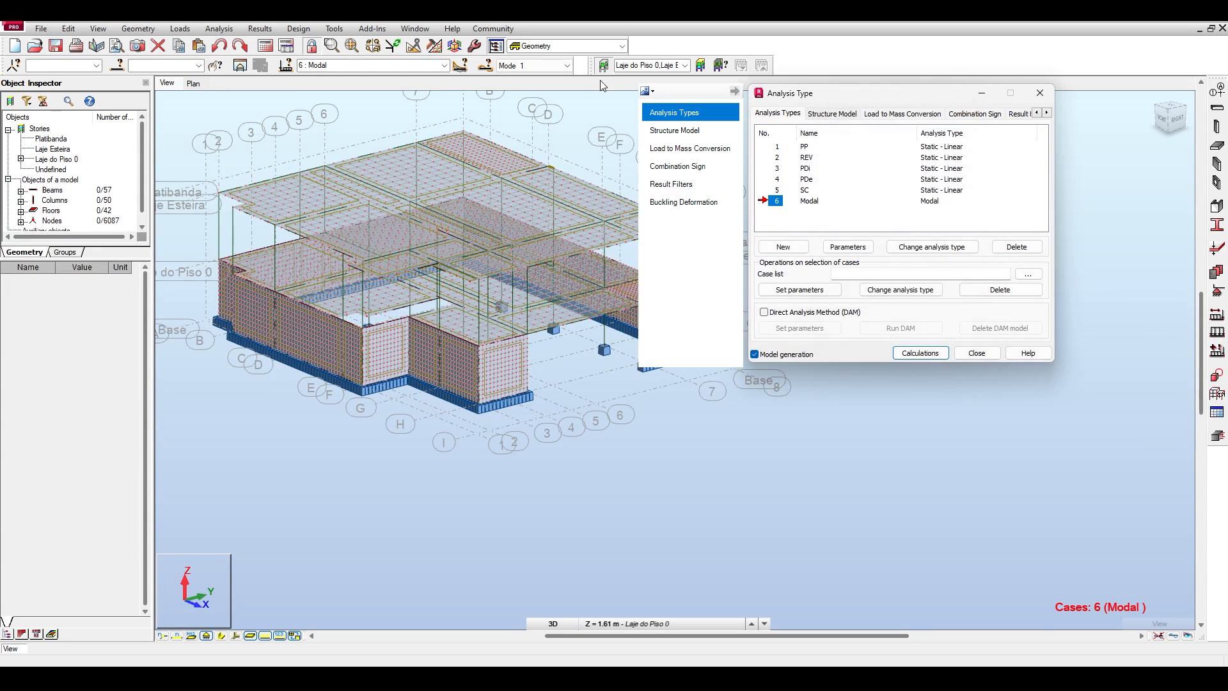
{"action": "left_click", "coordinate": [569, 66]}
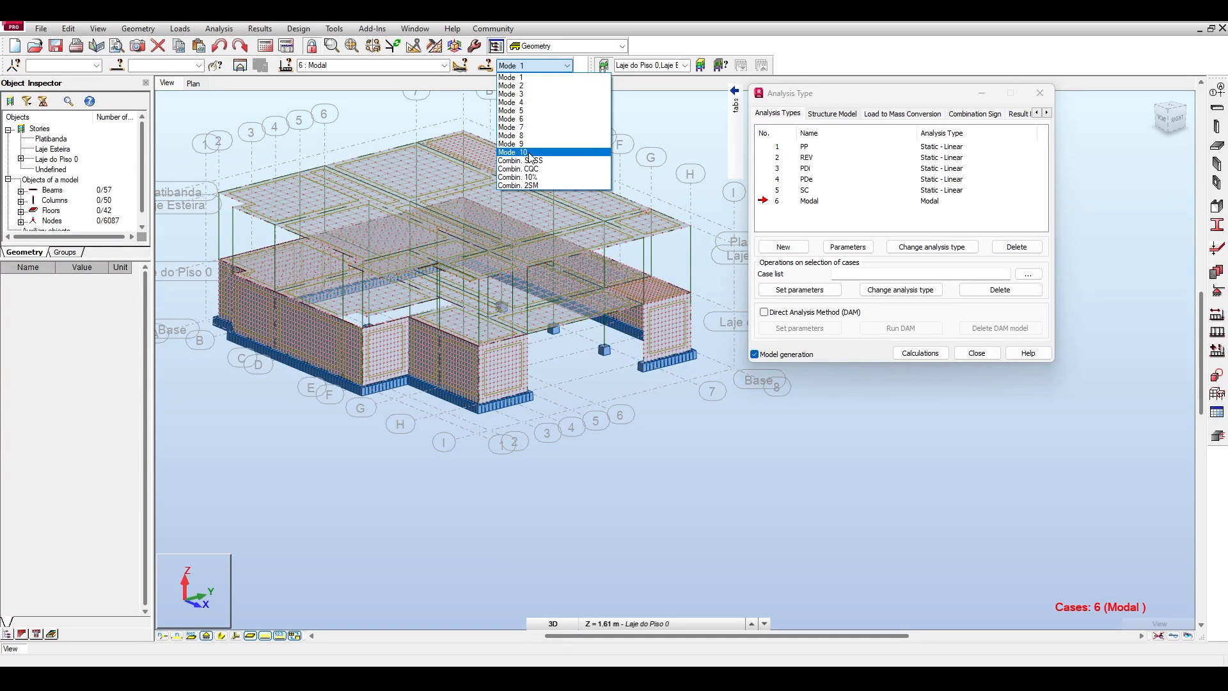
{"action": "left_click", "coordinate": [511, 78]}
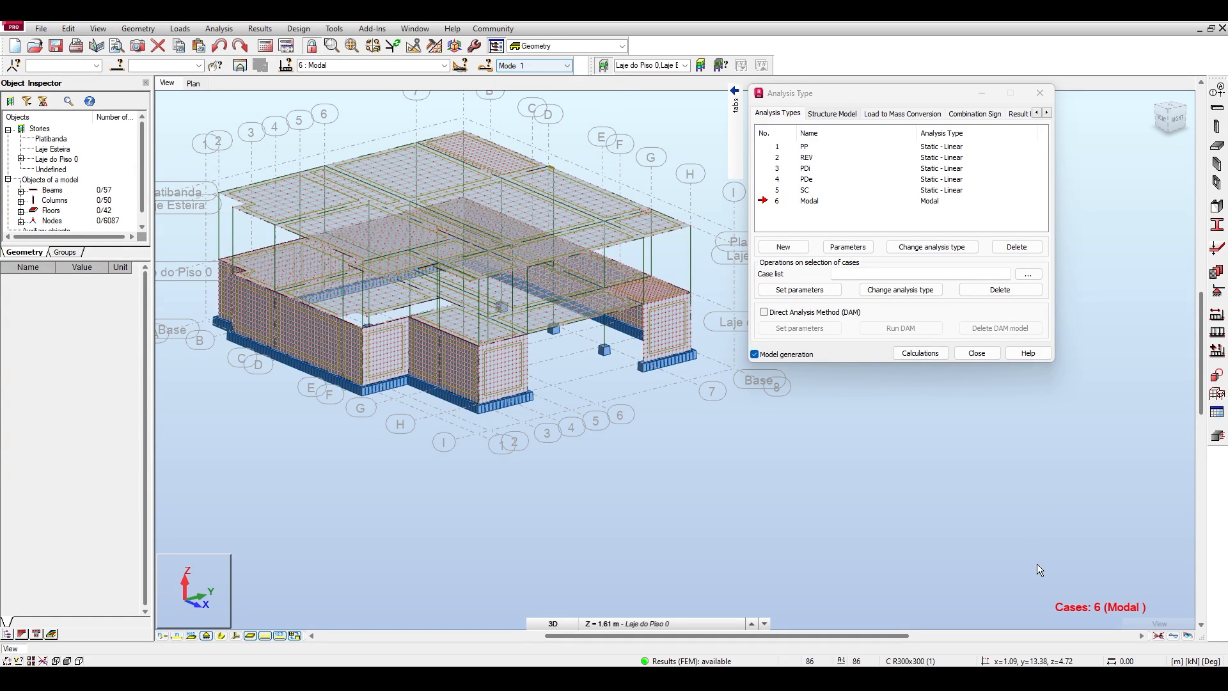
{"action": "left_click", "coordinate": [1173, 636]}
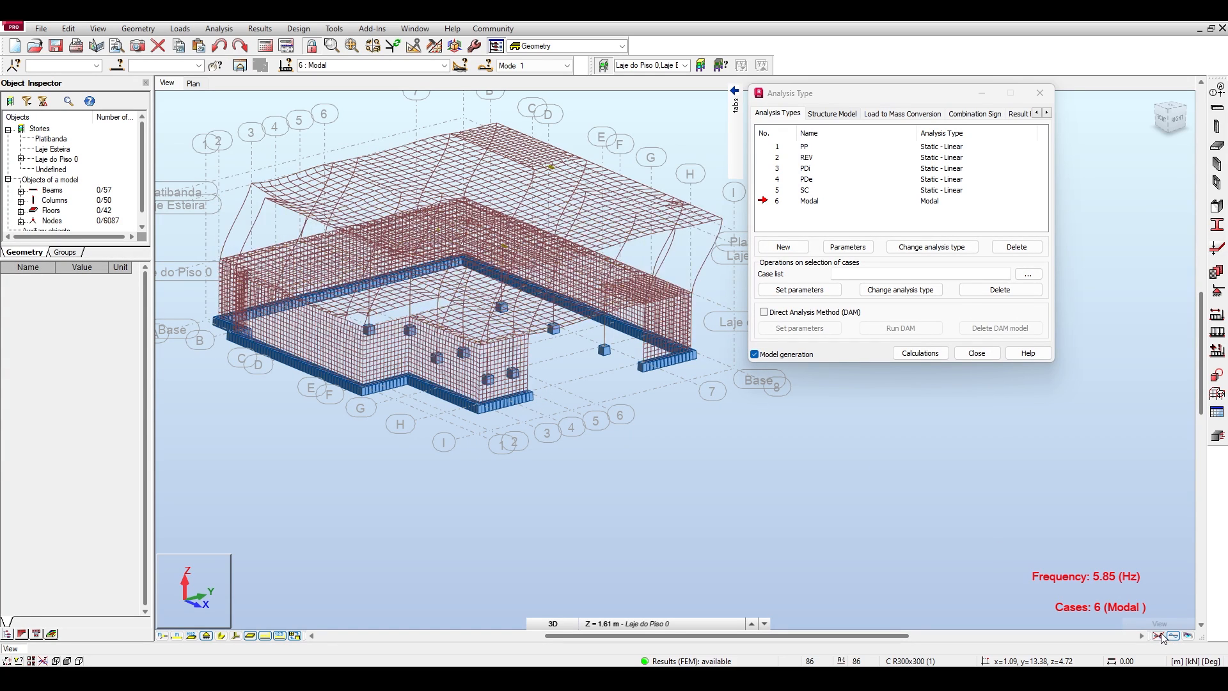
{"action": "left_click", "coordinate": [1177, 119]}
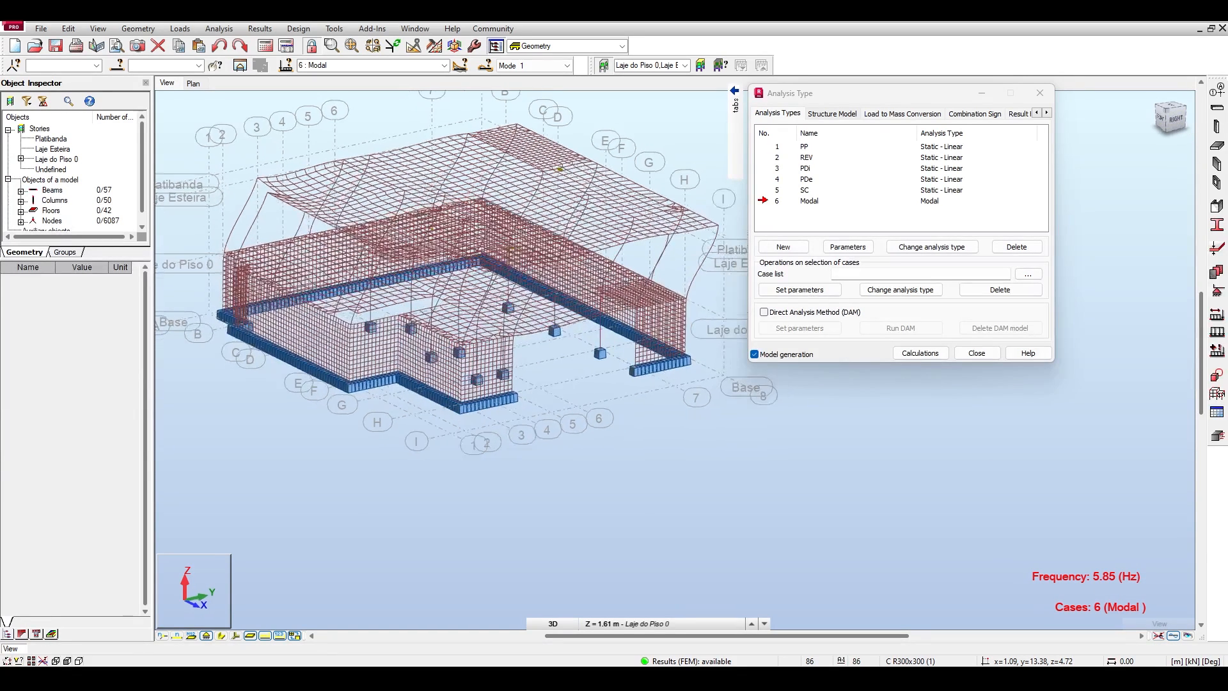
{"action": "left_click_drag", "start_coordinate": [1174, 118], "coordinate": [1205, 130]}
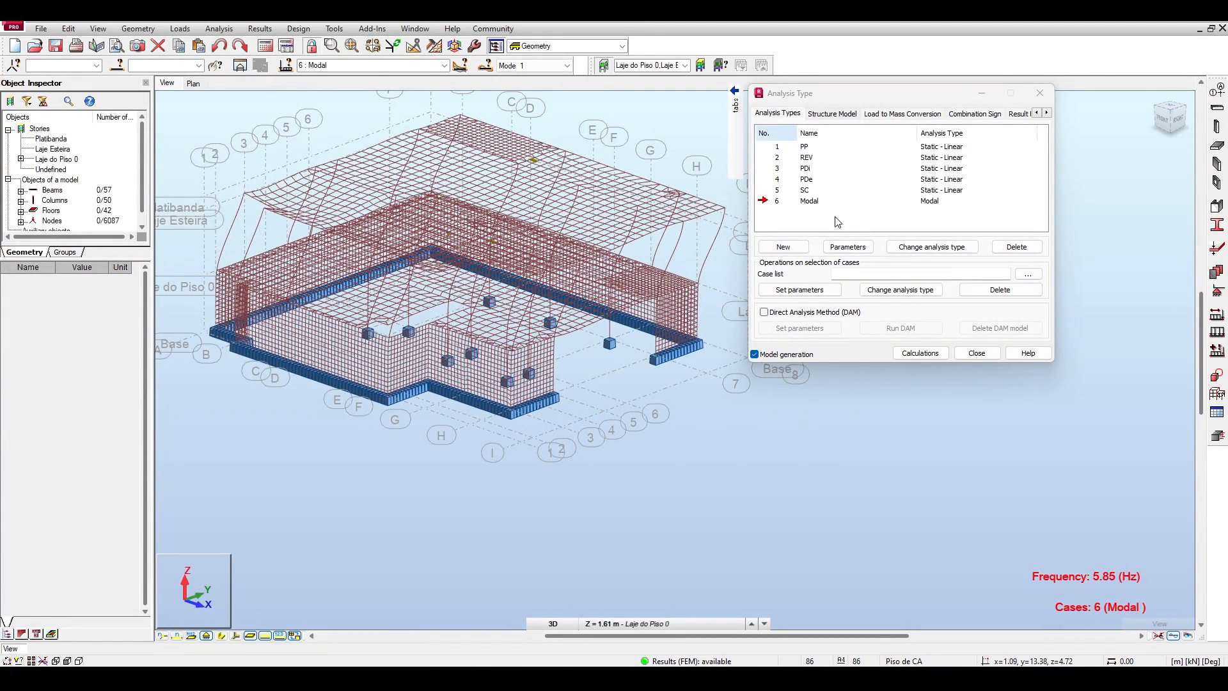
Reopen the Modal case's parameters, look over its advanced parameters and return to the simplified ones.
{"action": "left_click", "coordinate": [782, 202]}
{"action": "double_click", "coordinate": [781, 202]}
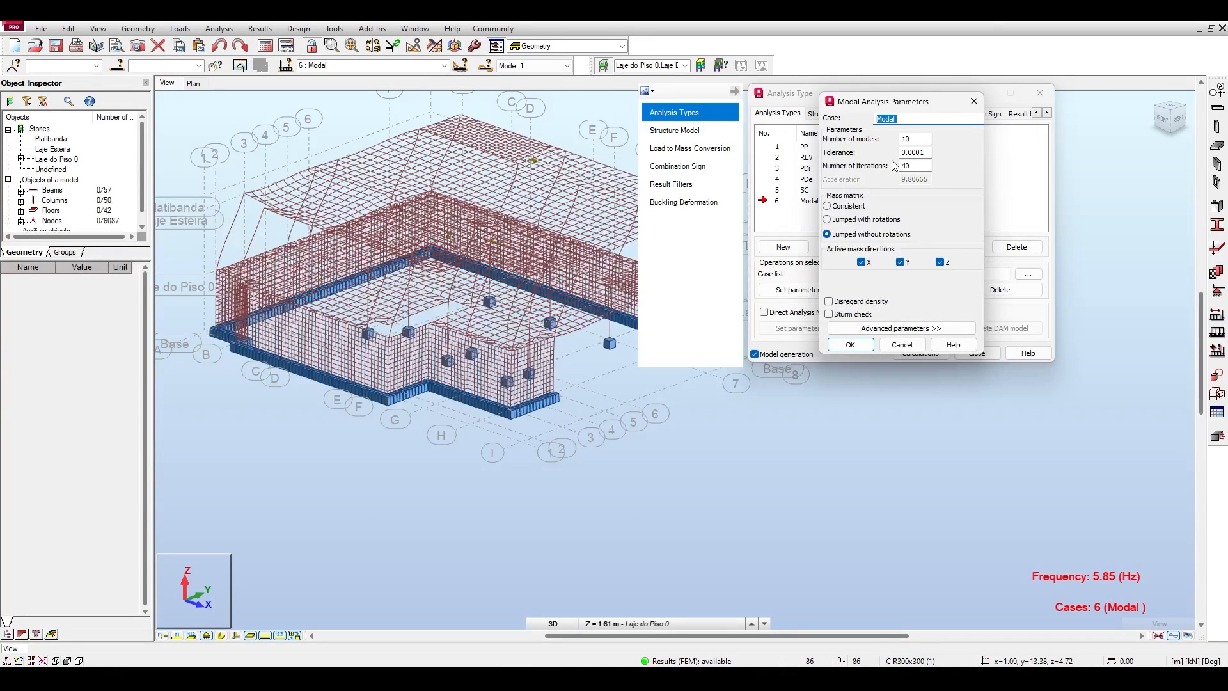
{"action": "double_click", "coordinate": [928, 152]}
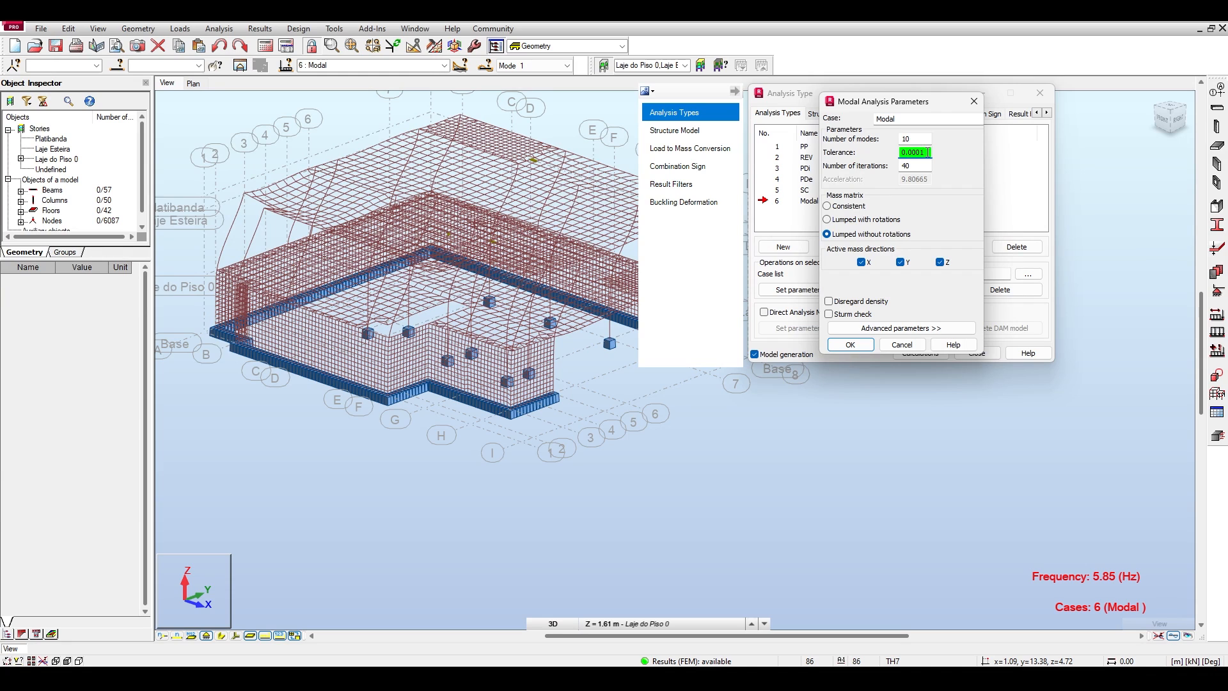
{"action": "left_click_drag", "start_coordinate": [908, 102], "coordinate": [838, 86]}
{"action": "left_click", "coordinate": [838, 311]}
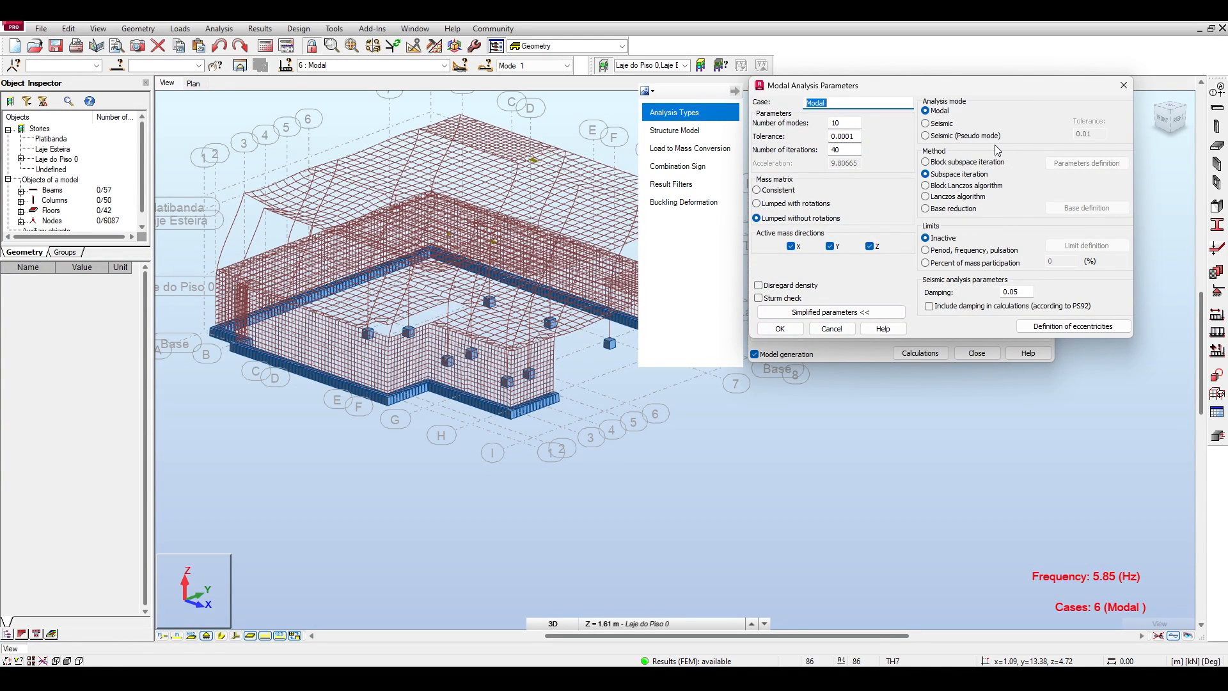
{"action": "left_click", "coordinate": [870, 311]}
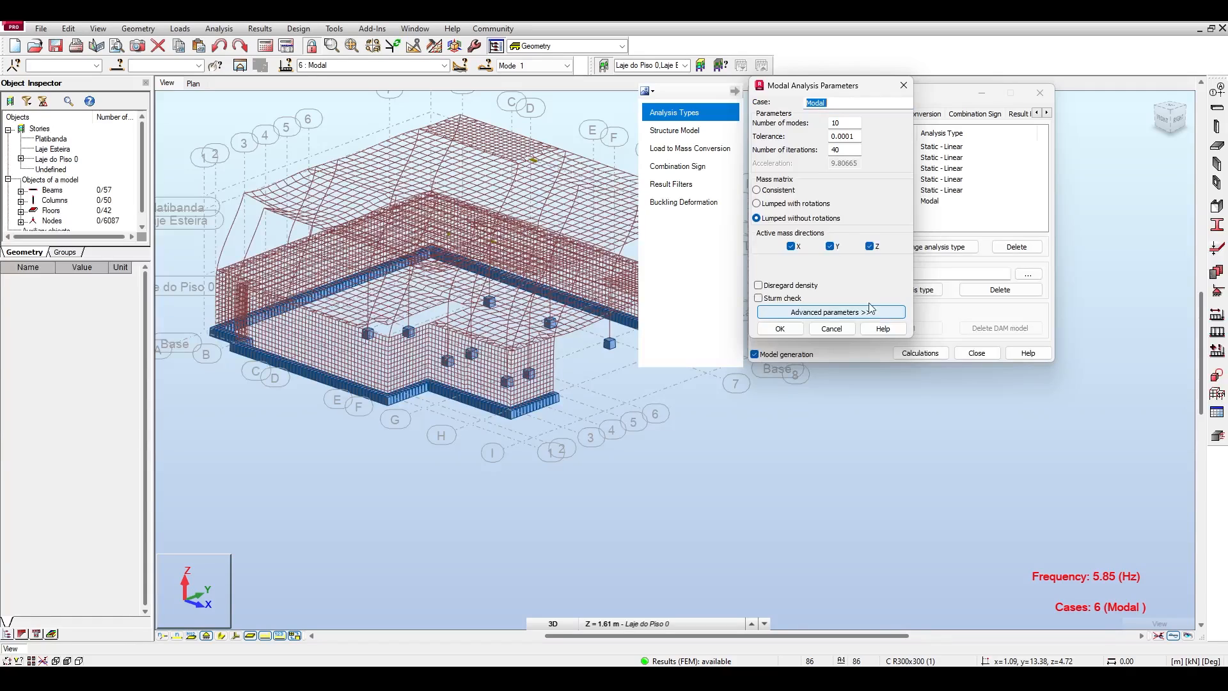
{"action": "left_click_drag", "start_coordinate": [829, 93], "coordinate": [547, 119]}
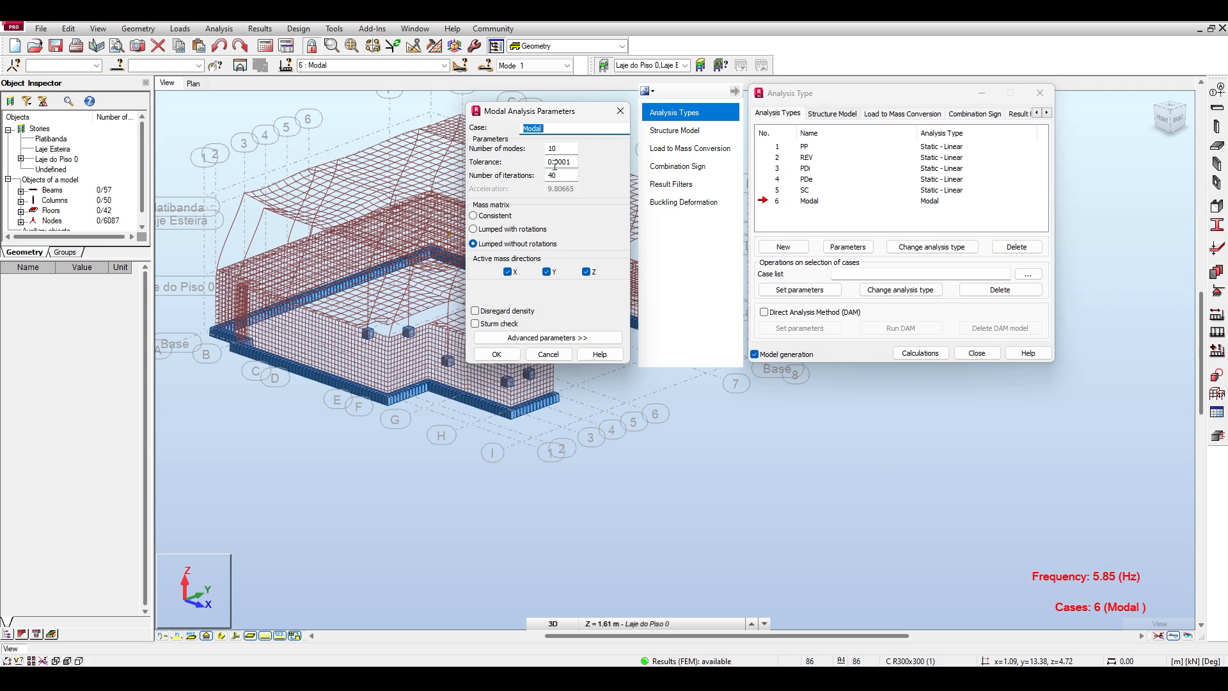
Examine the tolerance and number of iterations of the Modal case.
{"action": "double_click", "coordinate": [567, 166]}
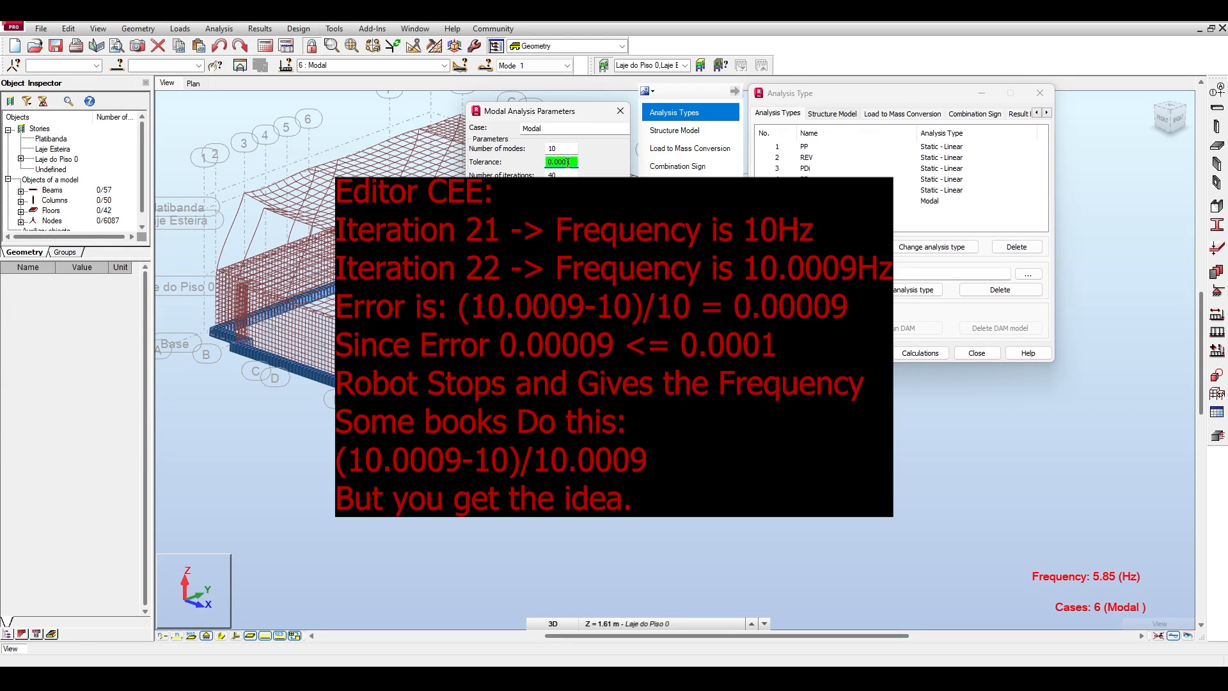
{"action": "left_click_drag", "start_coordinate": [567, 163], "coordinate": [561, 162]}
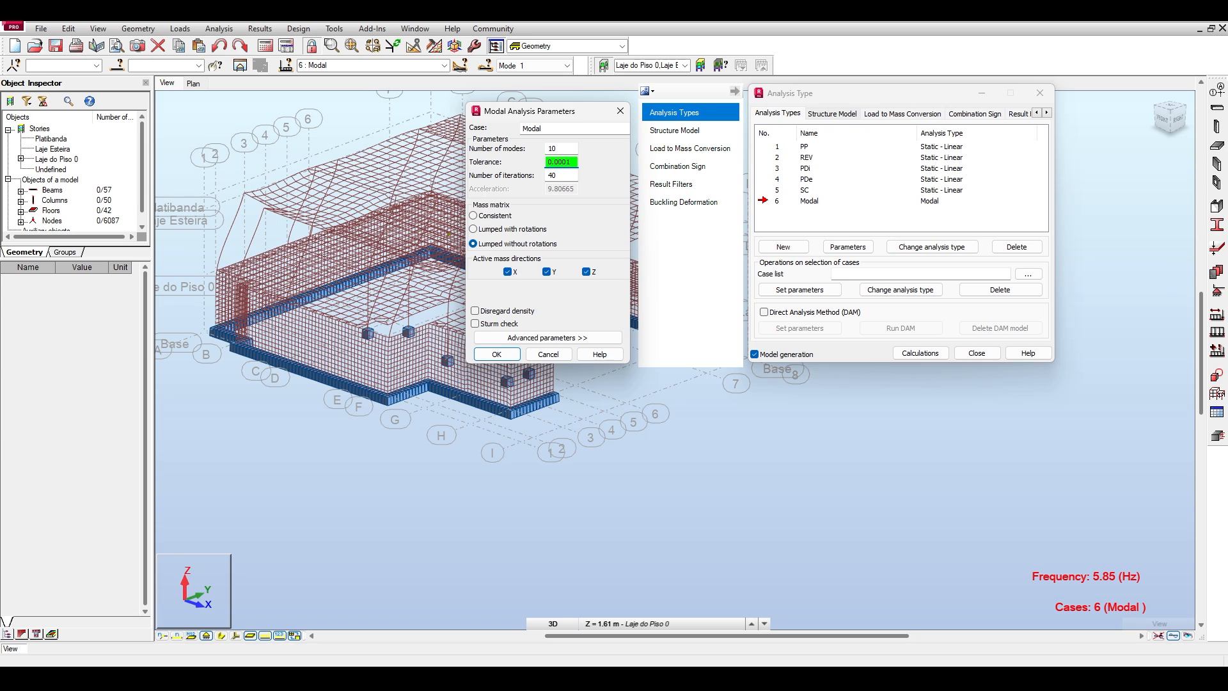
{"action": "left_click", "coordinate": [566, 175]}
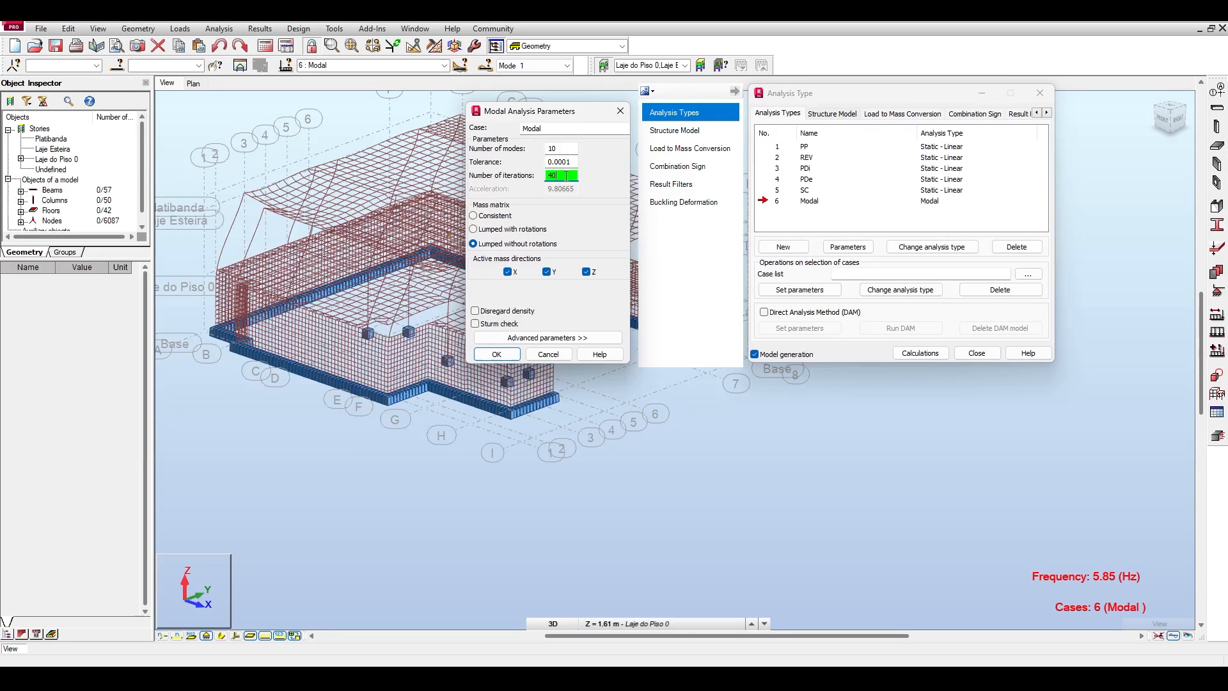
{"action": "left_click_drag", "start_coordinate": [566, 175], "coordinate": [541, 177]}
Set the Modal case's mass matrix to Consistent, keep the X, Y and Z mass directions active and accept the change.
{"action": "left_click", "coordinate": [474, 216]}
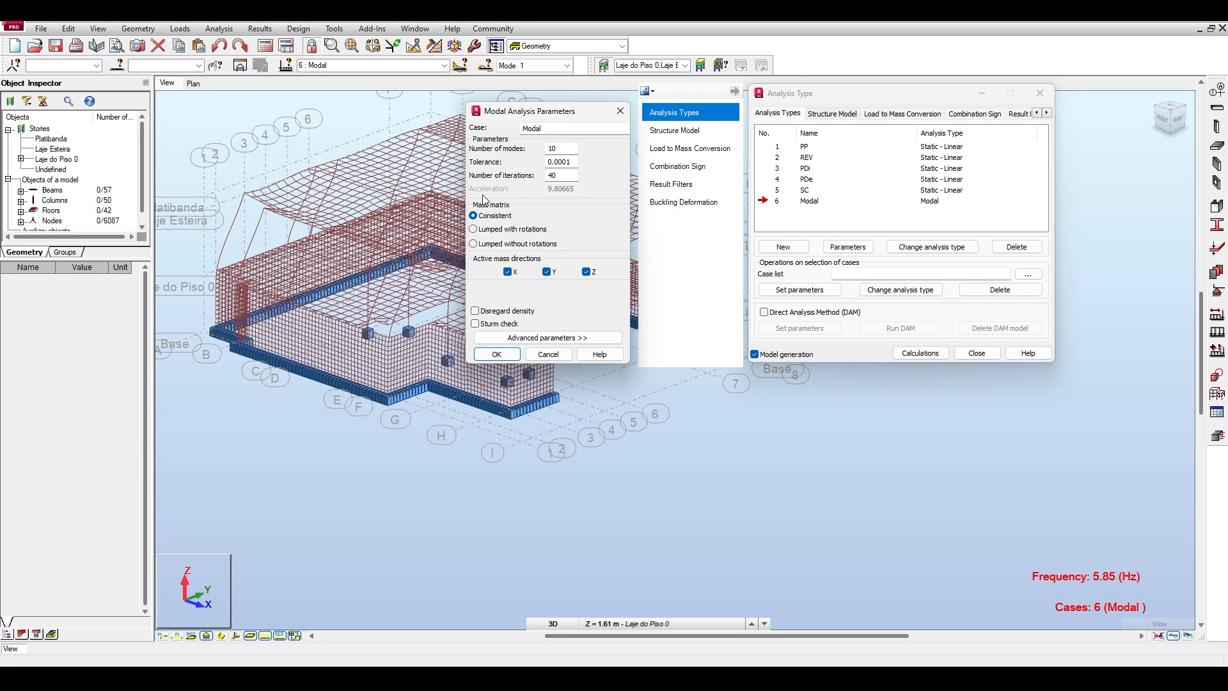
{"action": "left_click", "coordinate": [489, 230]}
{"action": "left_click", "coordinate": [480, 217]}
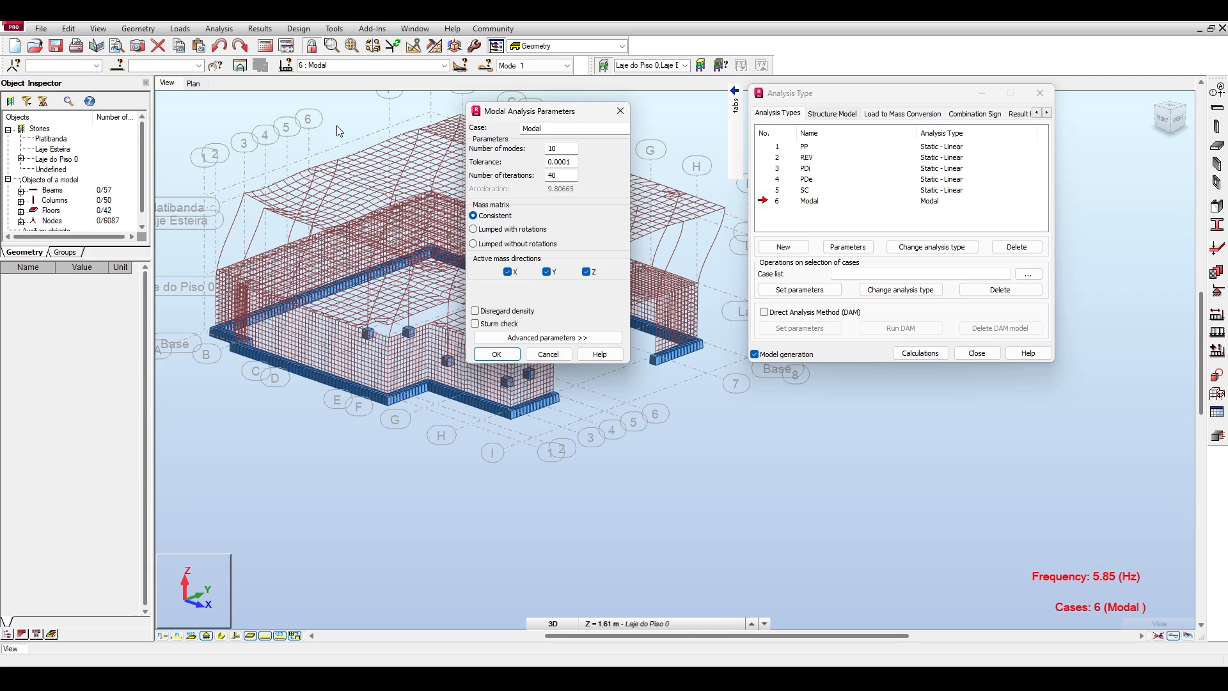
{"action": "left_click", "coordinate": [588, 273]}
{"action": "left_click", "coordinate": [587, 271]}
{"action": "left_click_drag", "start_coordinate": [549, 111], "coordinate": [519, 107]}
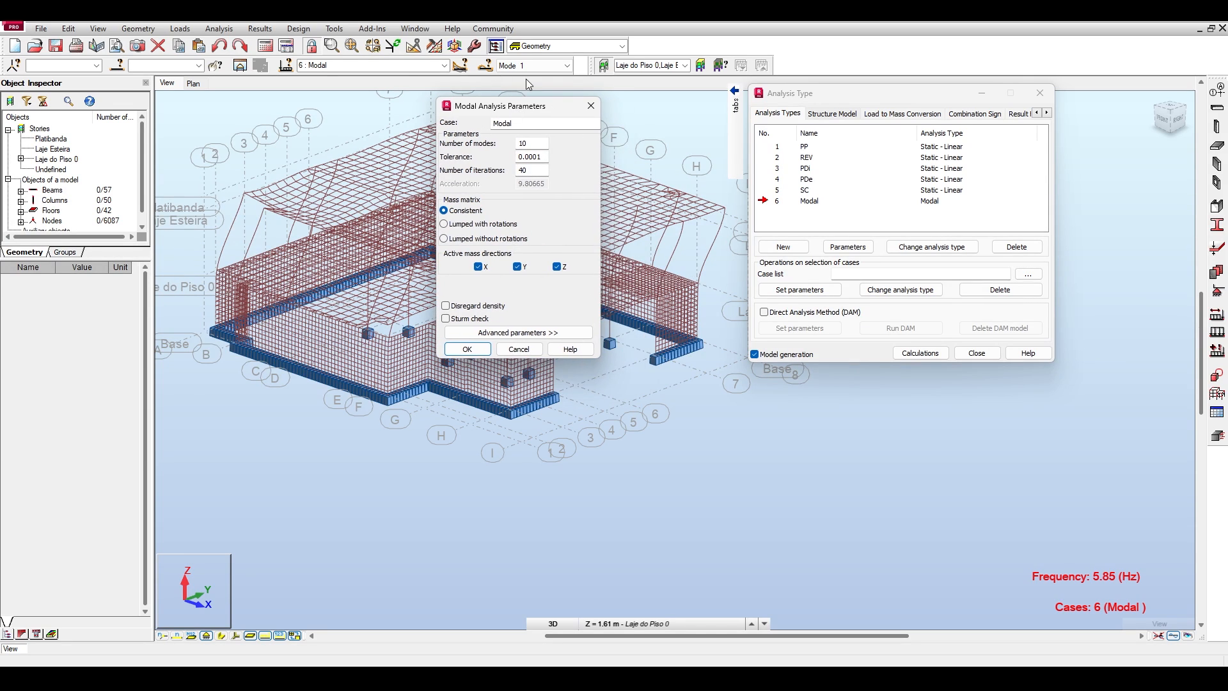
{"action": "left_click", "coordinate": [474, 349]}
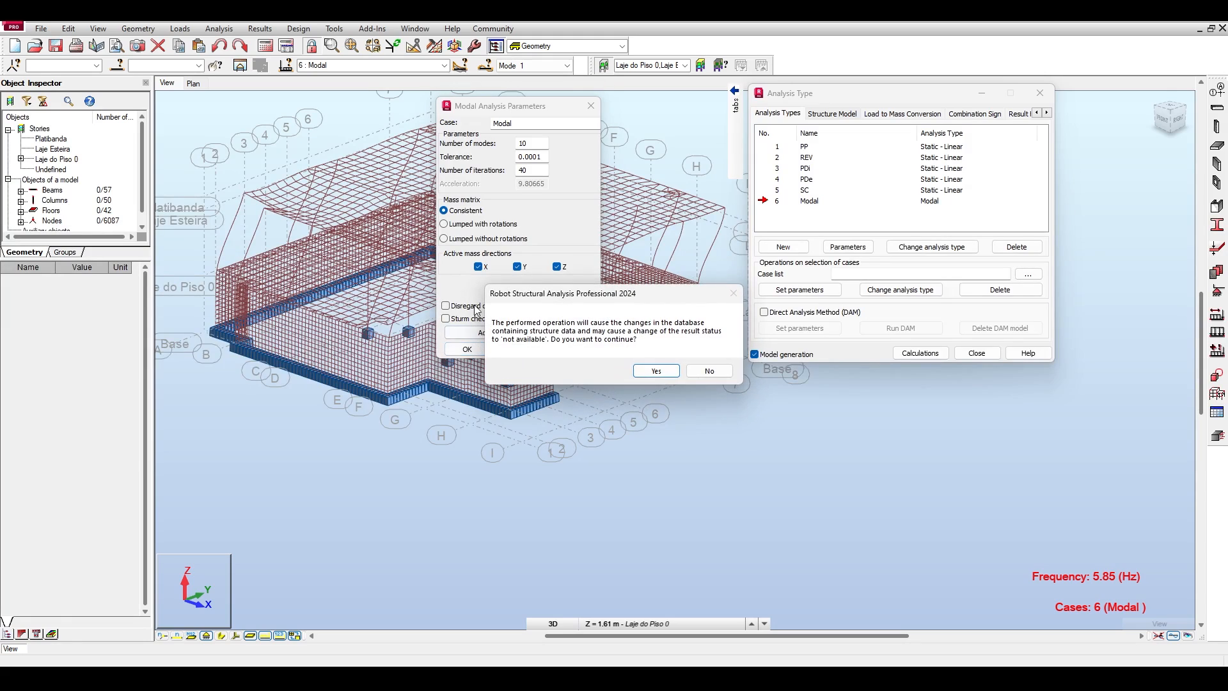
{"action": "left_click", "coordinate": [656, 371]}
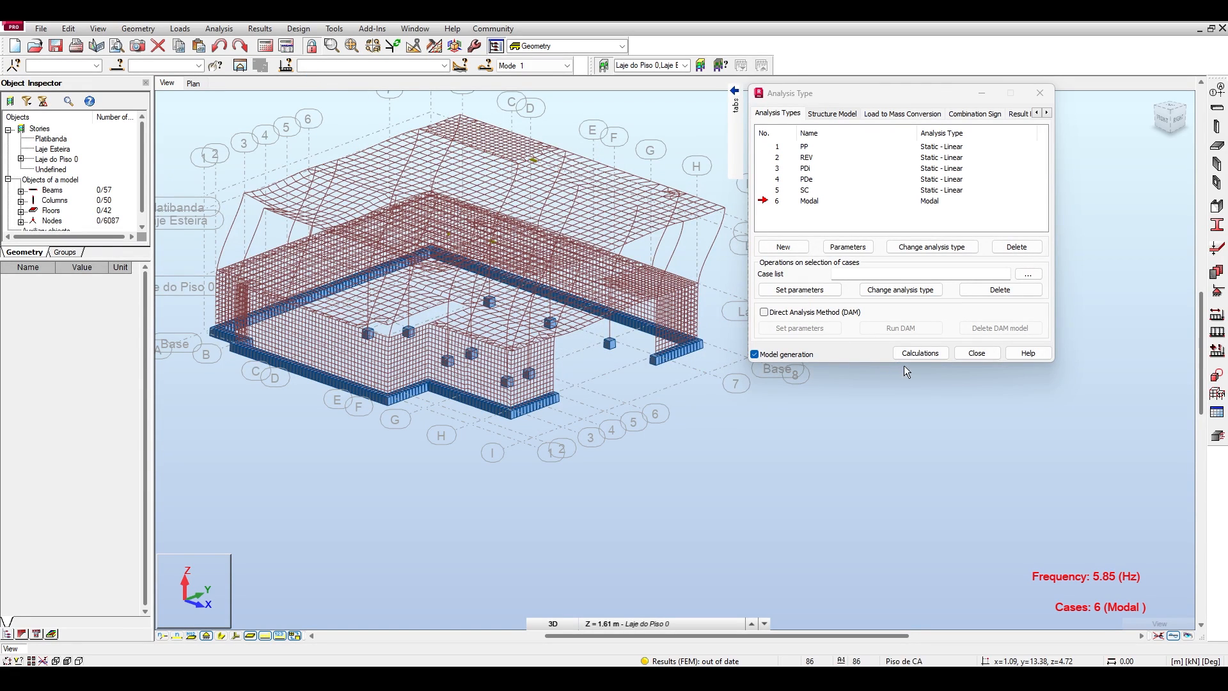
Recalculate the model and inspect the Modal case's mode 1 deformed shape in side elevation and at an angle.
{"action": "left_click", "coordinate": [918, 353]}
{"action": "left_click", "coordinate": [346, 65]}
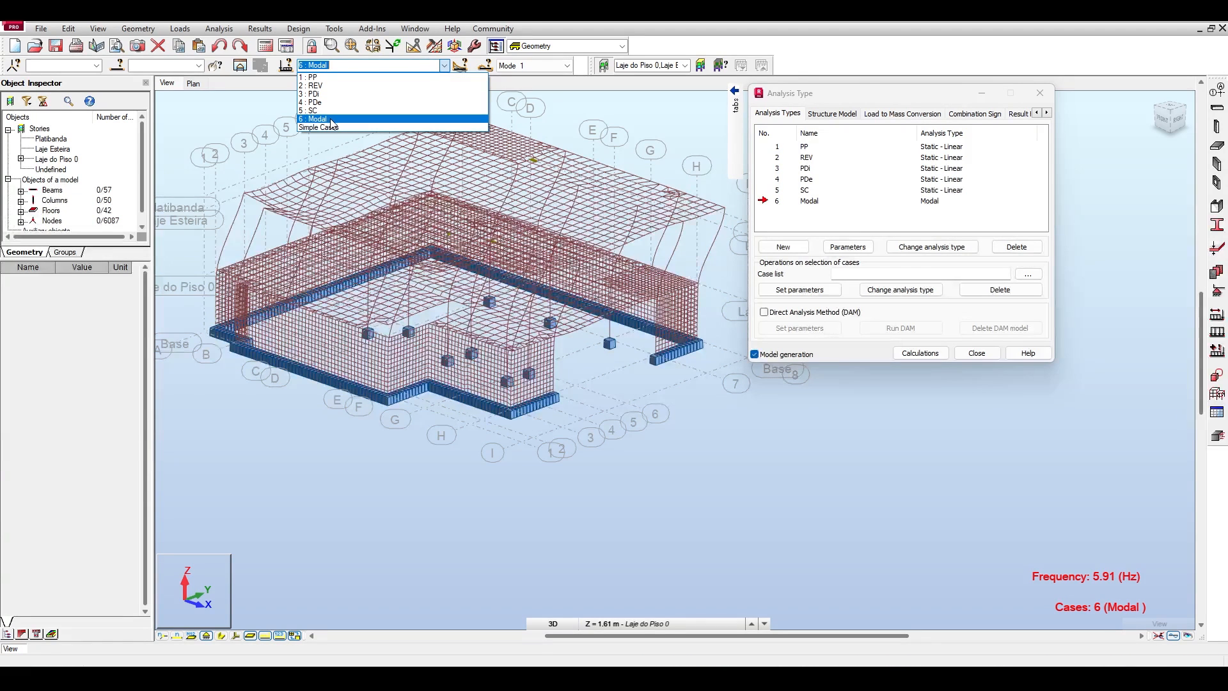
{"action": "left_click", "coordinate": [331, 119]}
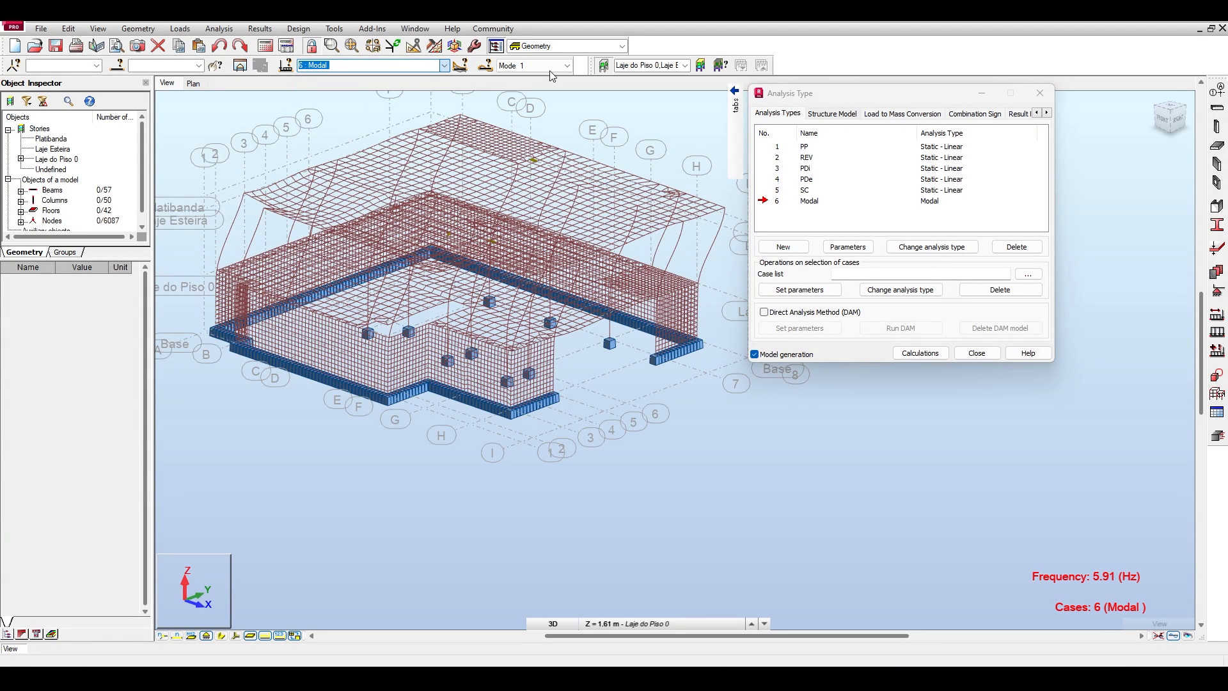
{"action": "left_click", "coordinate": [1176, 637]}
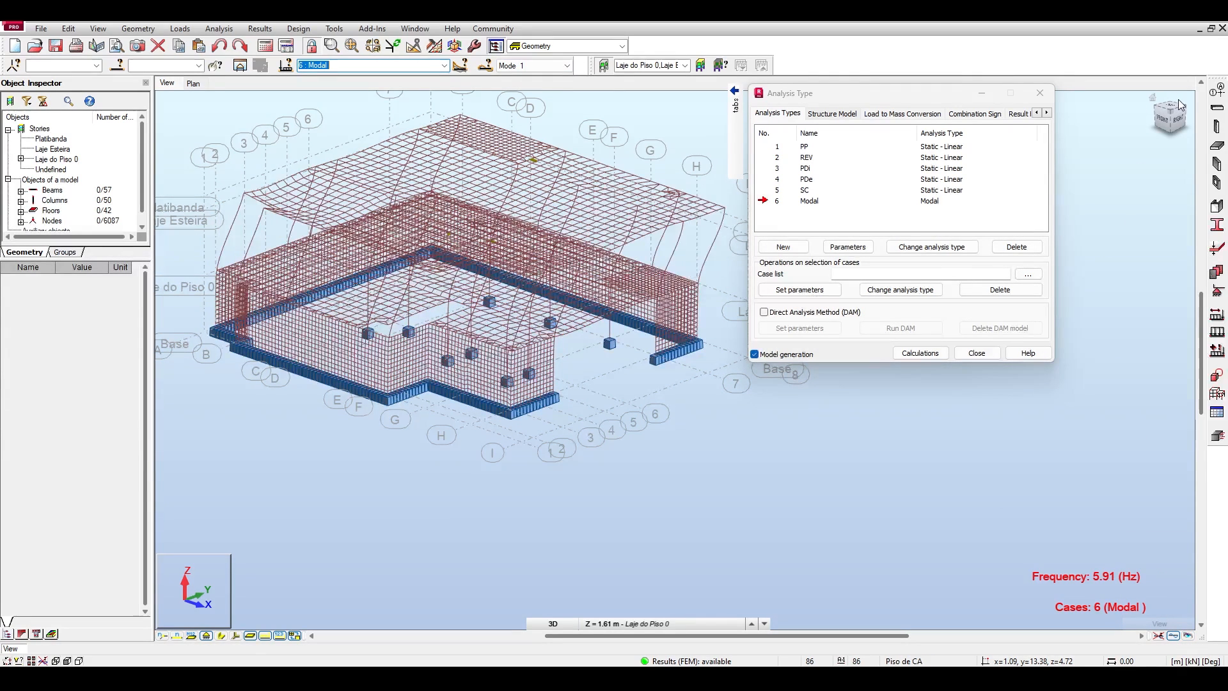
{"action": "left_click", "coordinate": [1179, 123]}
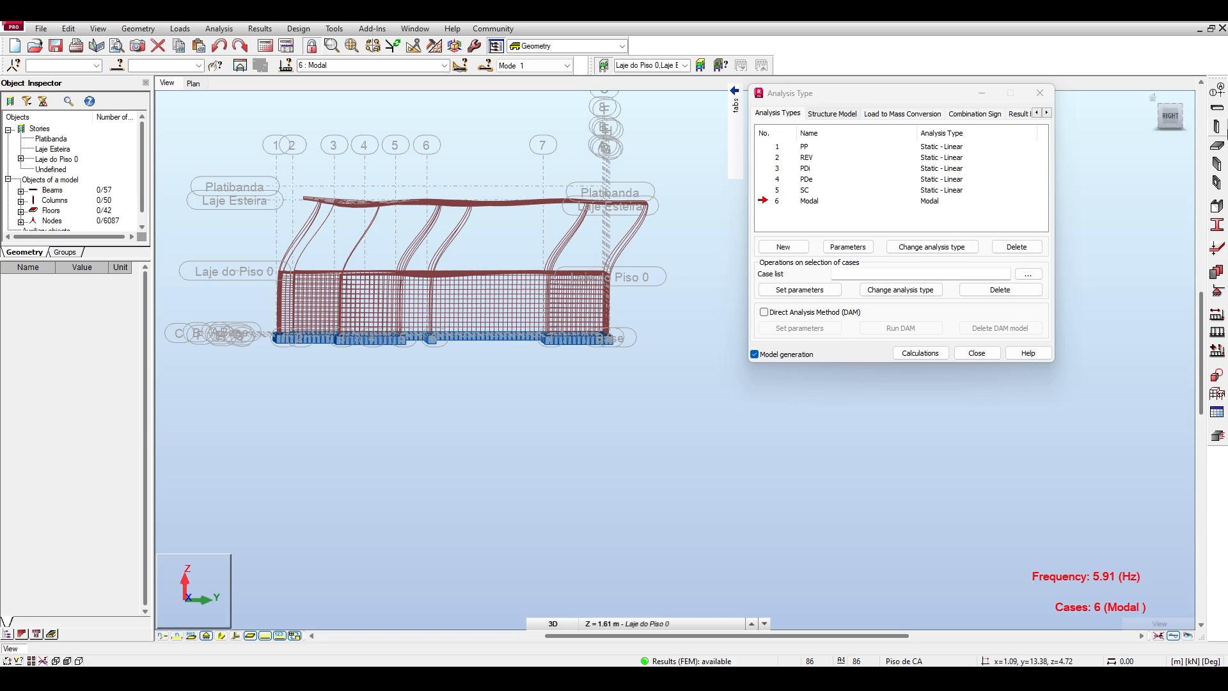
{"action": "left_click_drag", "start_coordinate": [1168, 119], "coordinate": [1202, 133]}
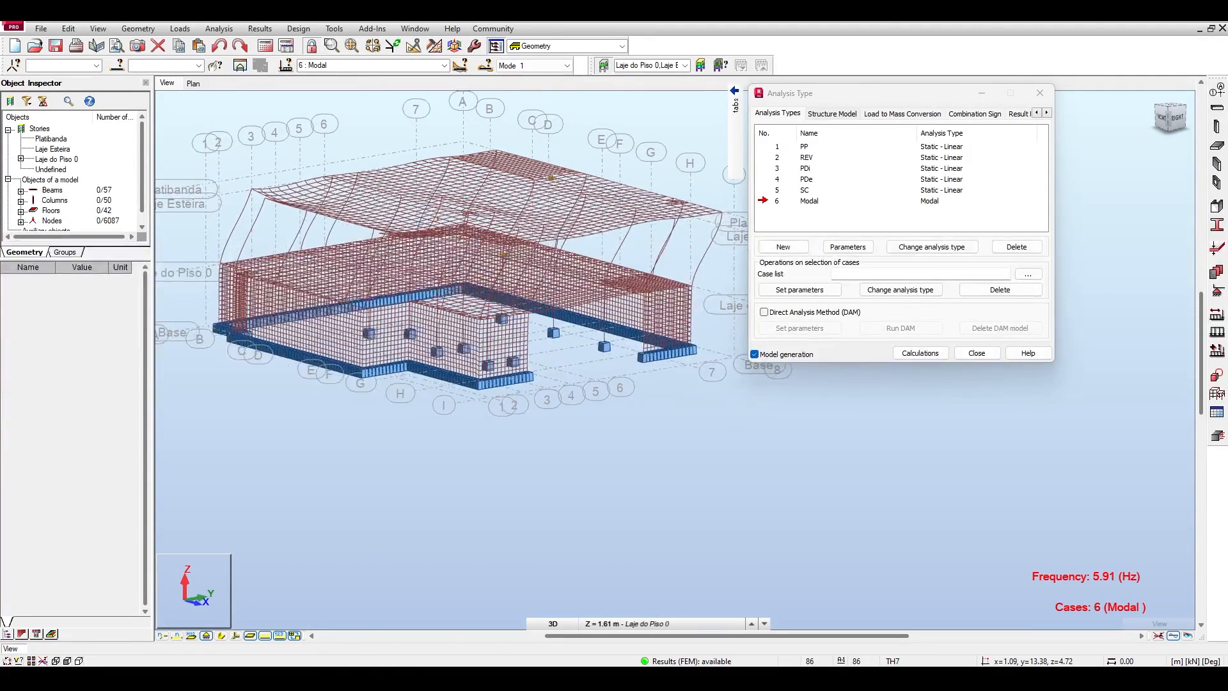
Examine the deformed shape of mode 2 in plan and at an angle, and switch the display back to mode 1.
{"action": "left_click", "coordinate": [567, 65]}
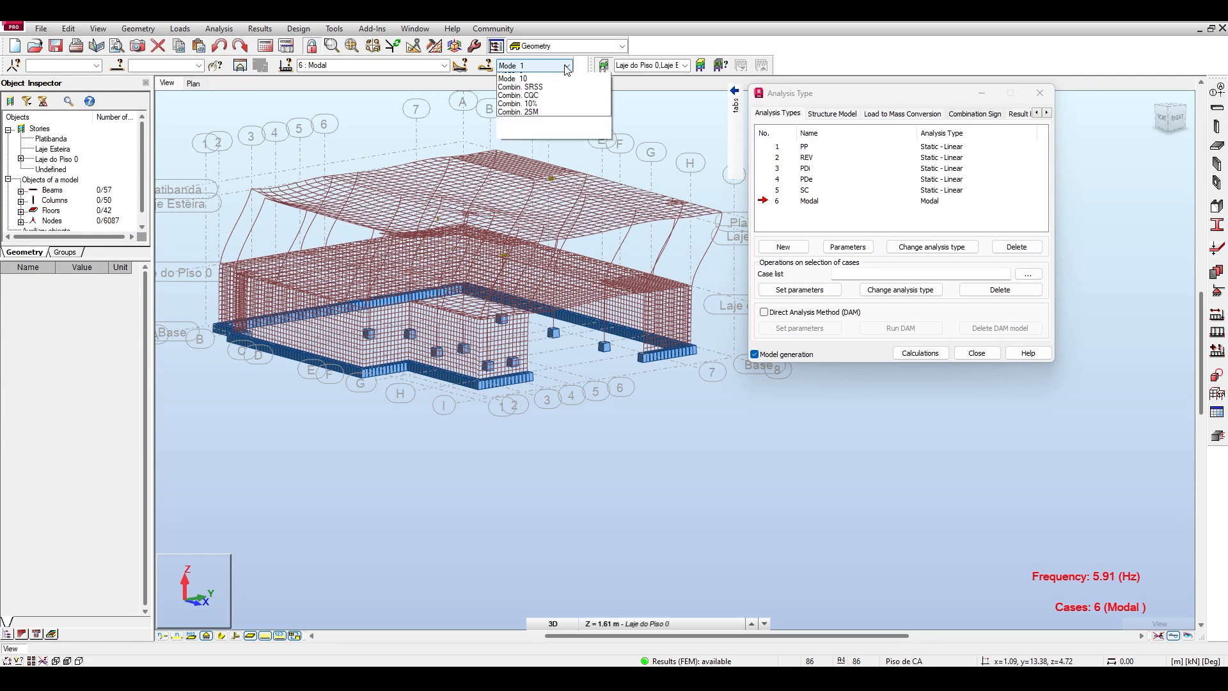
{"action": "scroll", "coordinate": [555, 89], "scroll_direction": "up", "scroll_amount": 3}
{"action": "left_click", "coordinate": [532, 87]}
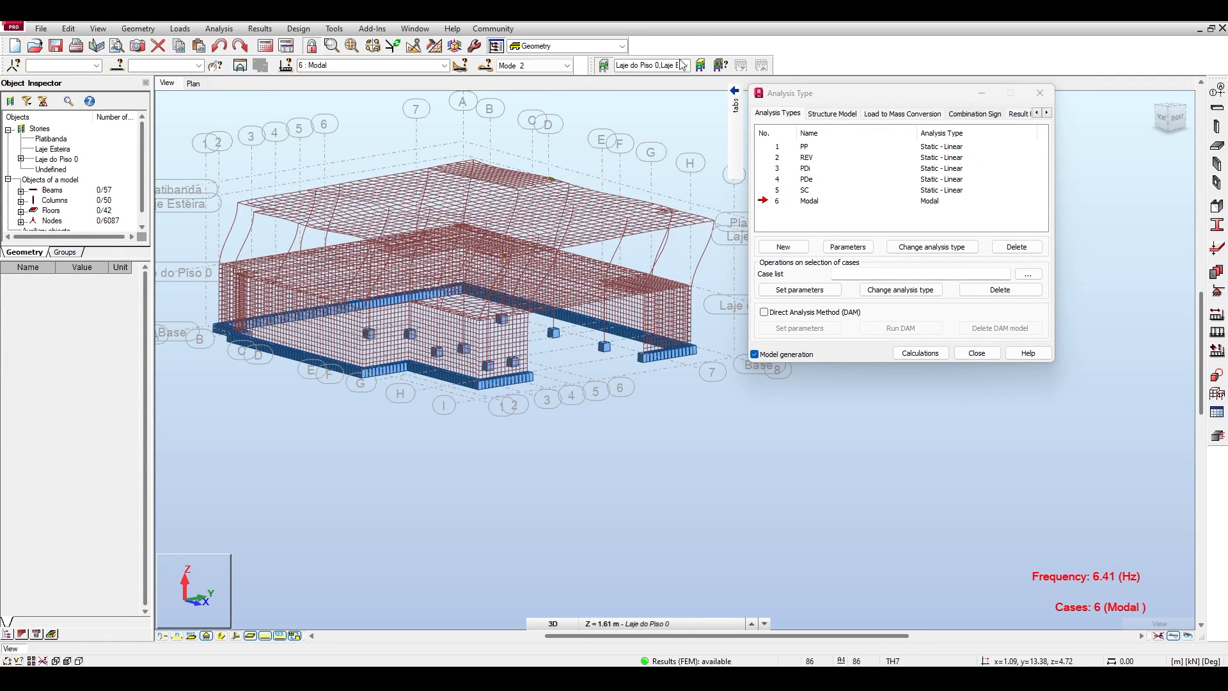
{"action": "middle_click_drag", "start_coordinate": [486, 287], "coordinate": [409, 269], "text": "shift"}
{"action": "left_click", "coordinate": [1169, 107]}
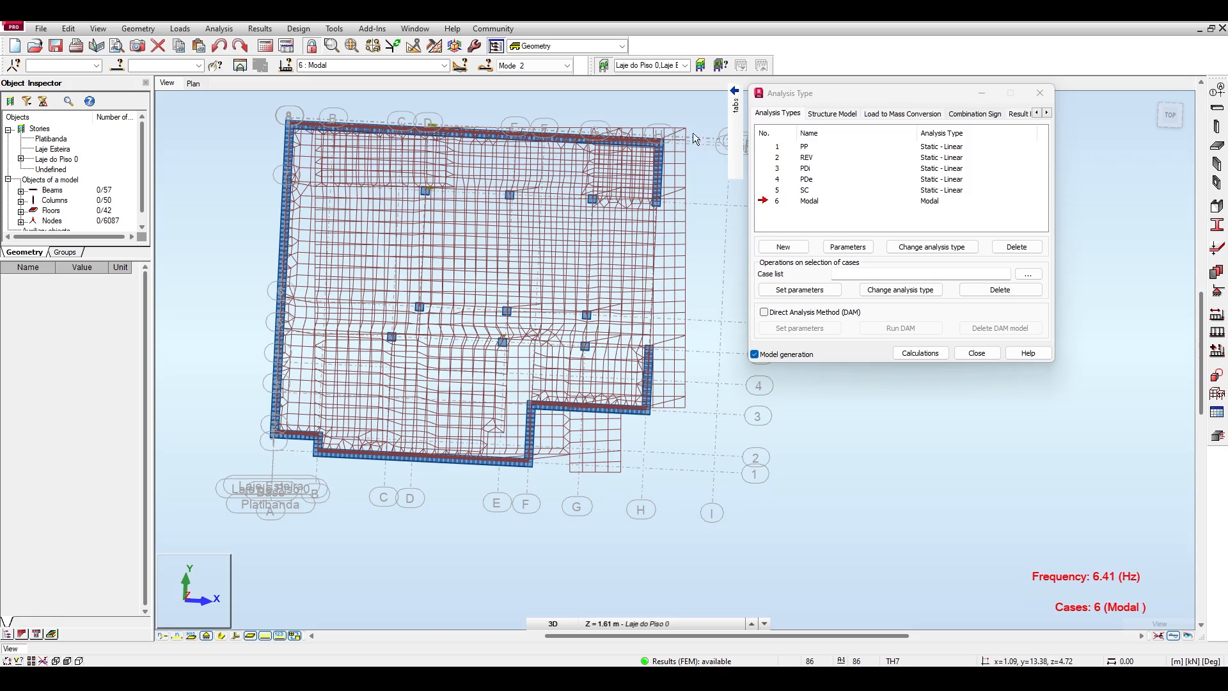
{"action": "left_click", "coordinate": [1169, 115]}
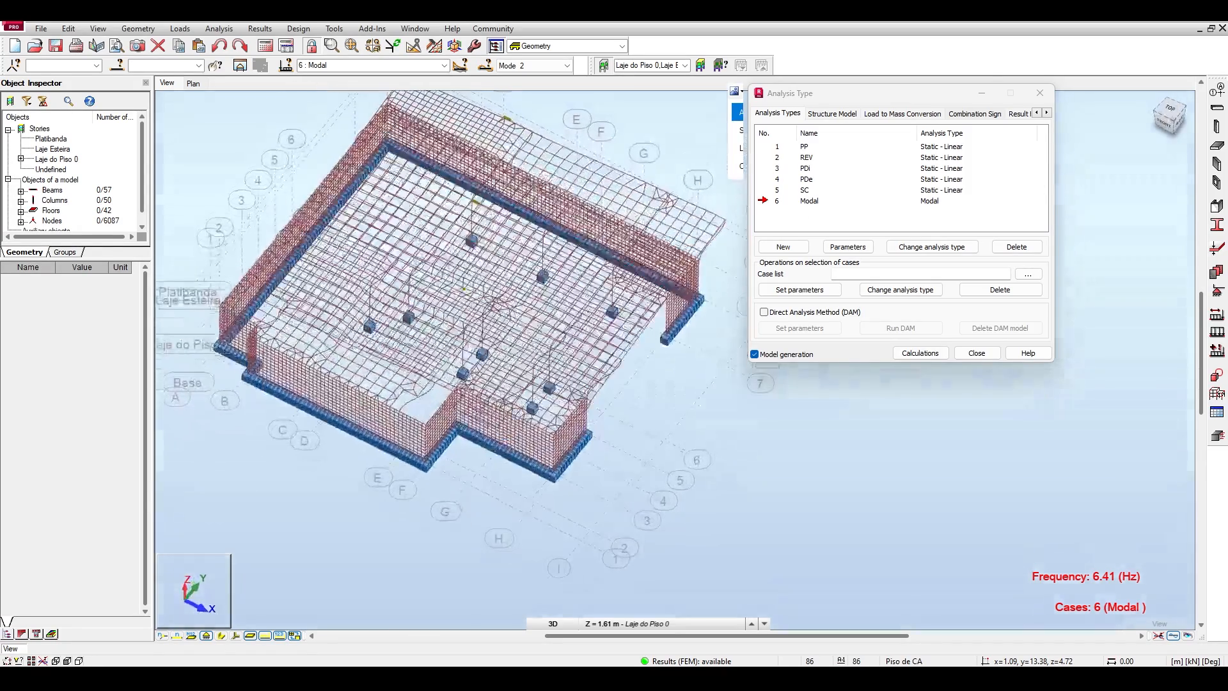
{"action": "left_click", "coordinate": [546, 66]}
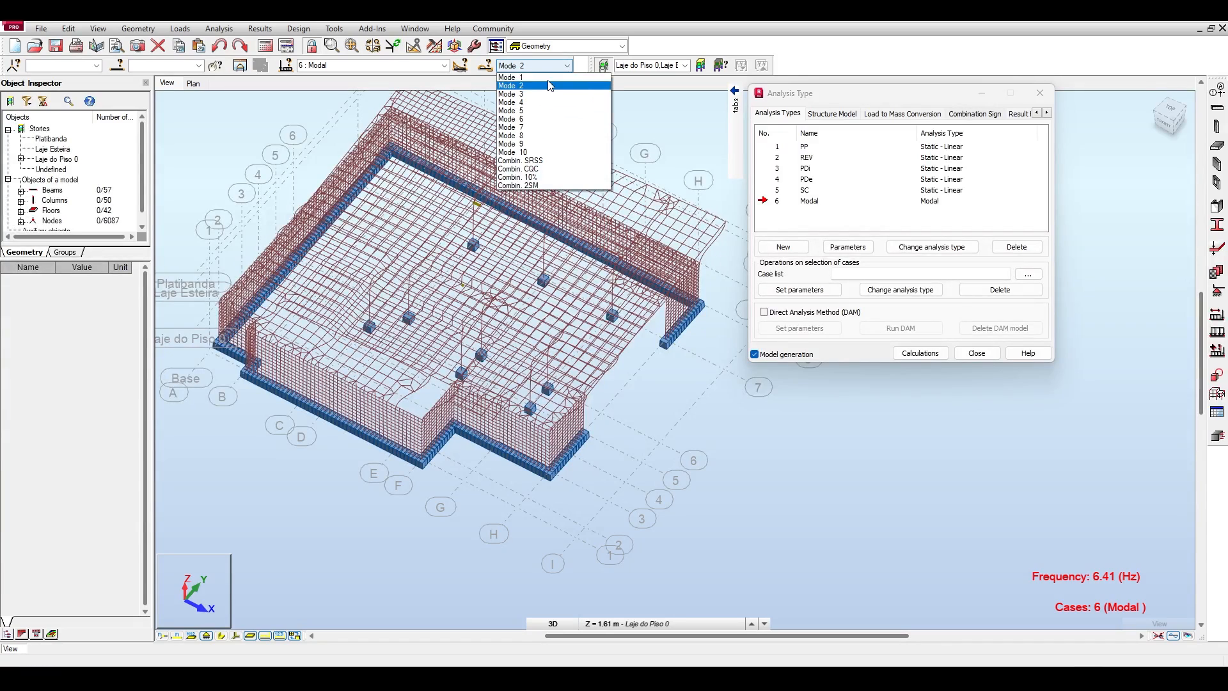
{"action": "left_click", "coordinate": [546, 77]}
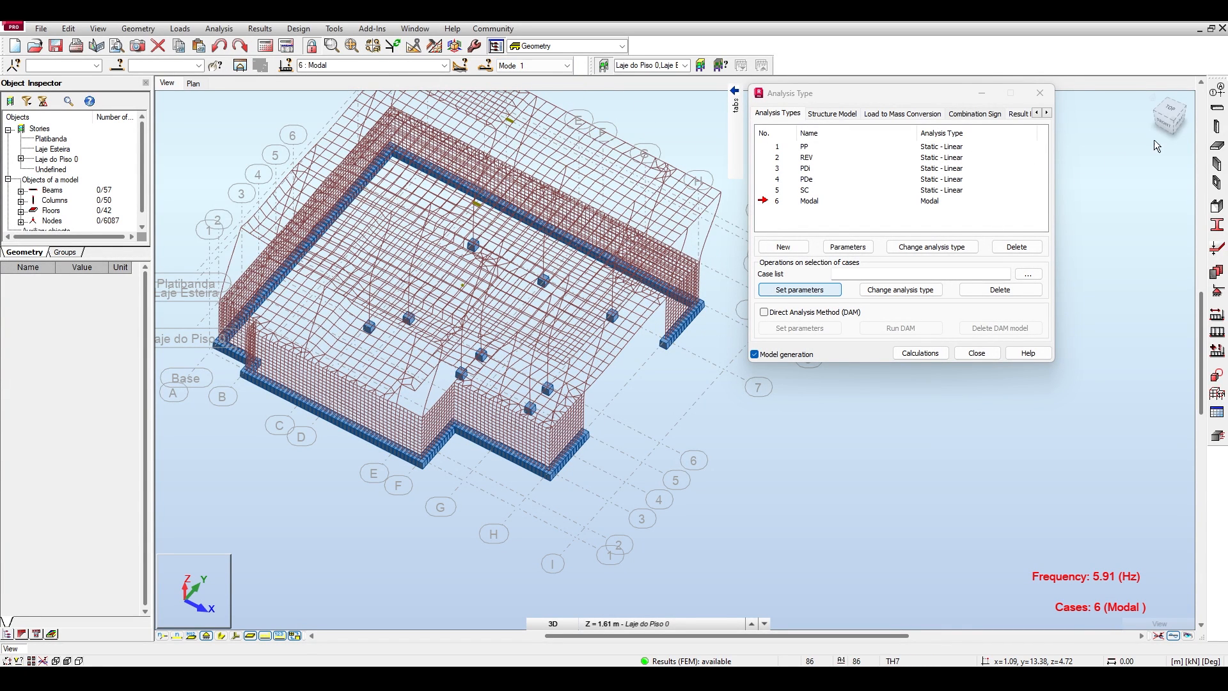
Compare the deformed shapes and frequencies of modes 1 and 5 in side elevation and switch the display back to mode 1.
{"action": "left_click", "coordinate": [1181, 126]}
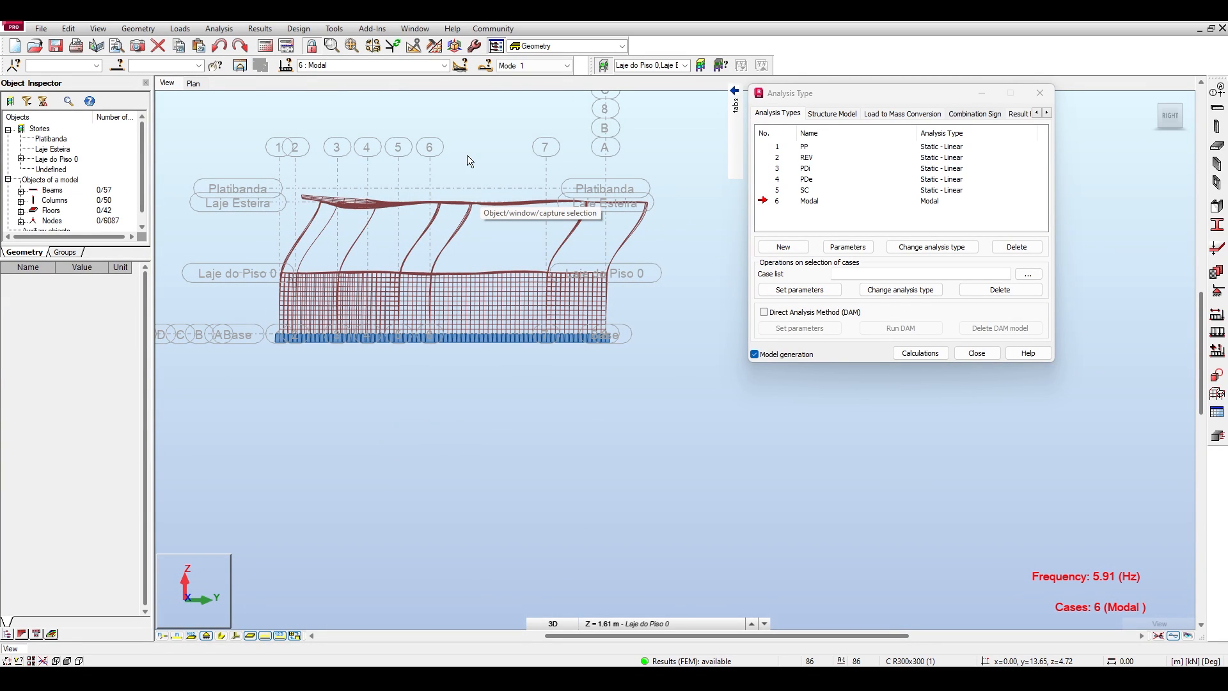
{"action": "left_click", "coordinate": [566, 65]}
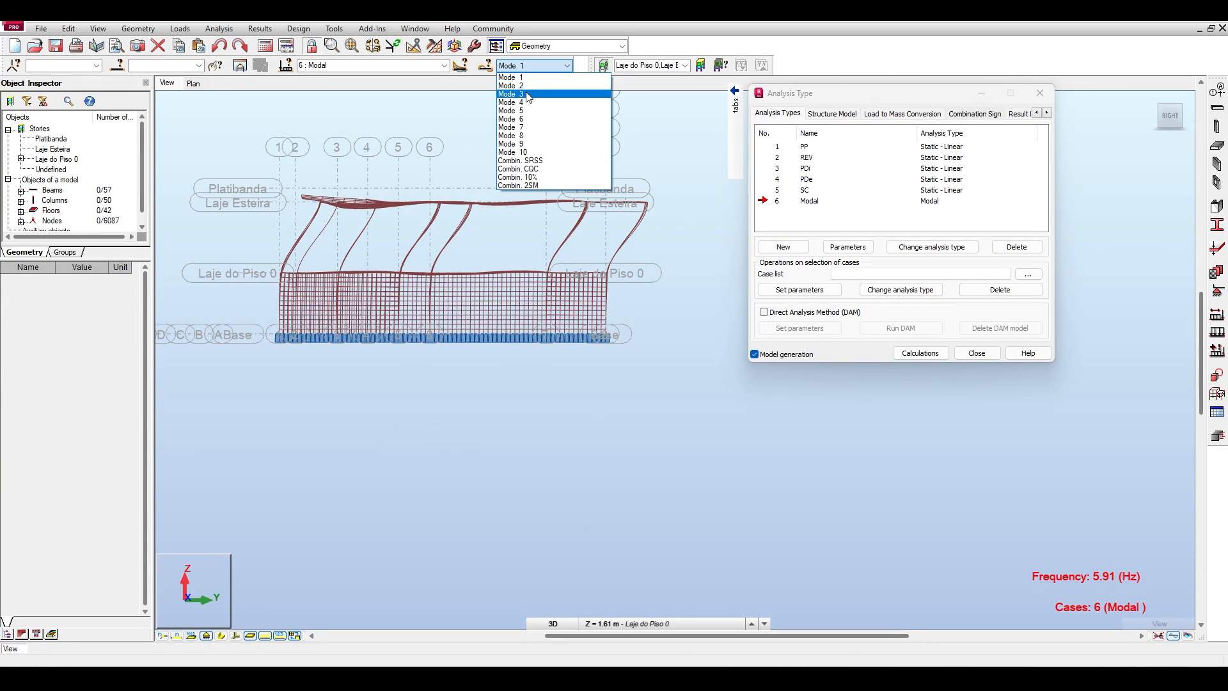
{"action": "left_click", "coordinate": [1051, 568]}
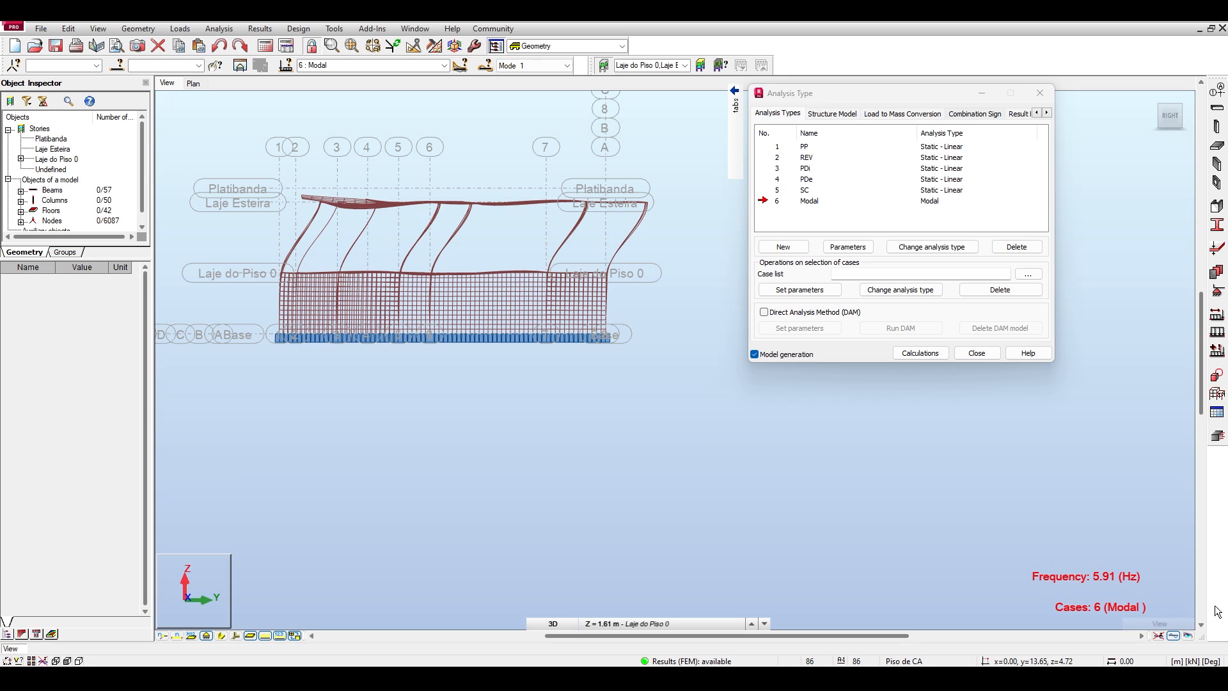
{"action": "left_click", "coordinate": [566, 65]}
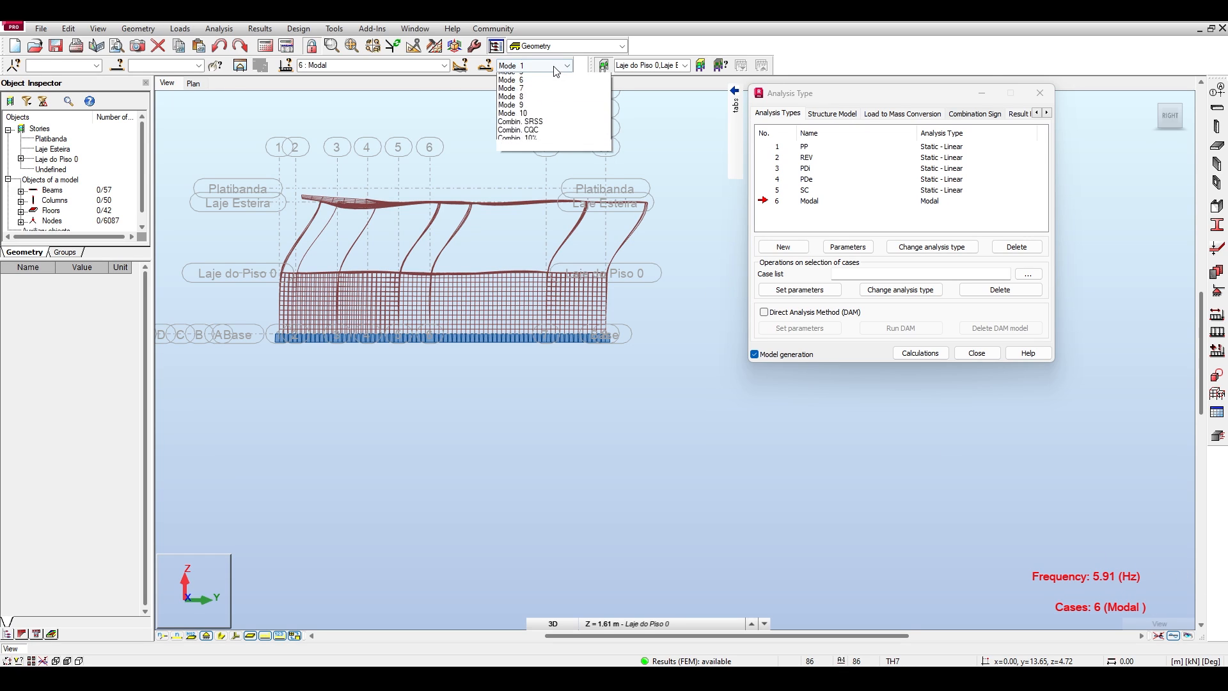
{"action": "left_click", "coordinate": [518, 111]}
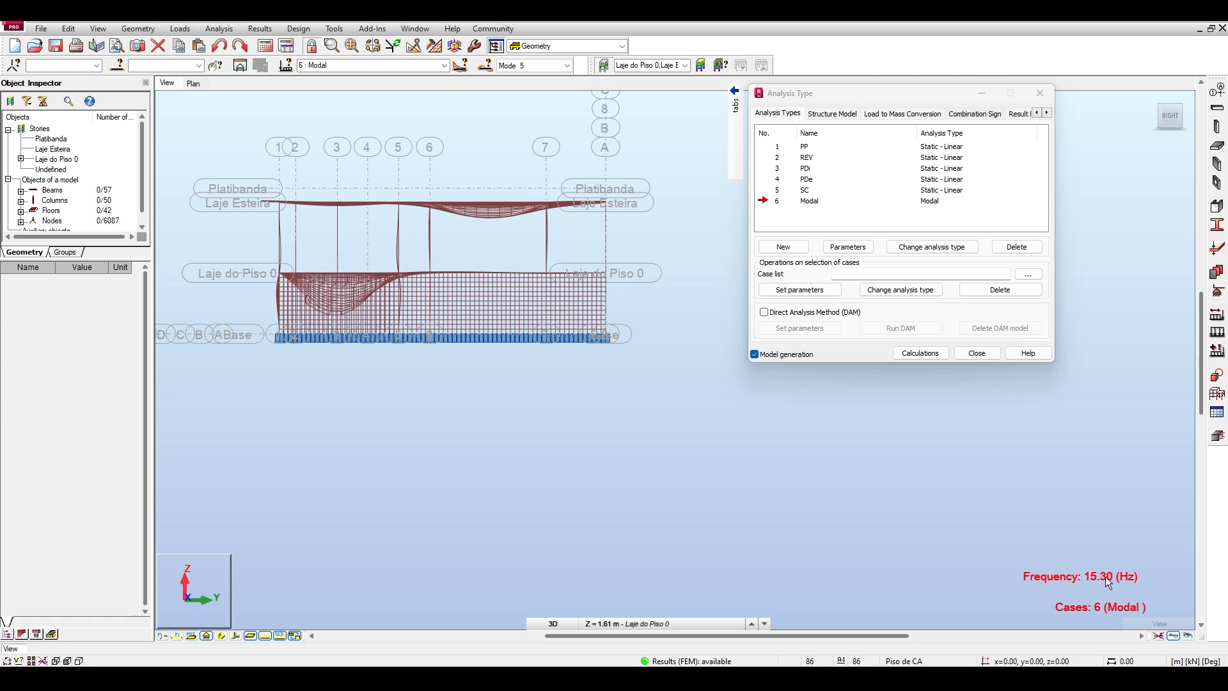
{"action": "left_click", "coordinate": [555, 66]}
{"action": "left_click", "coordinate": [518, 78]}
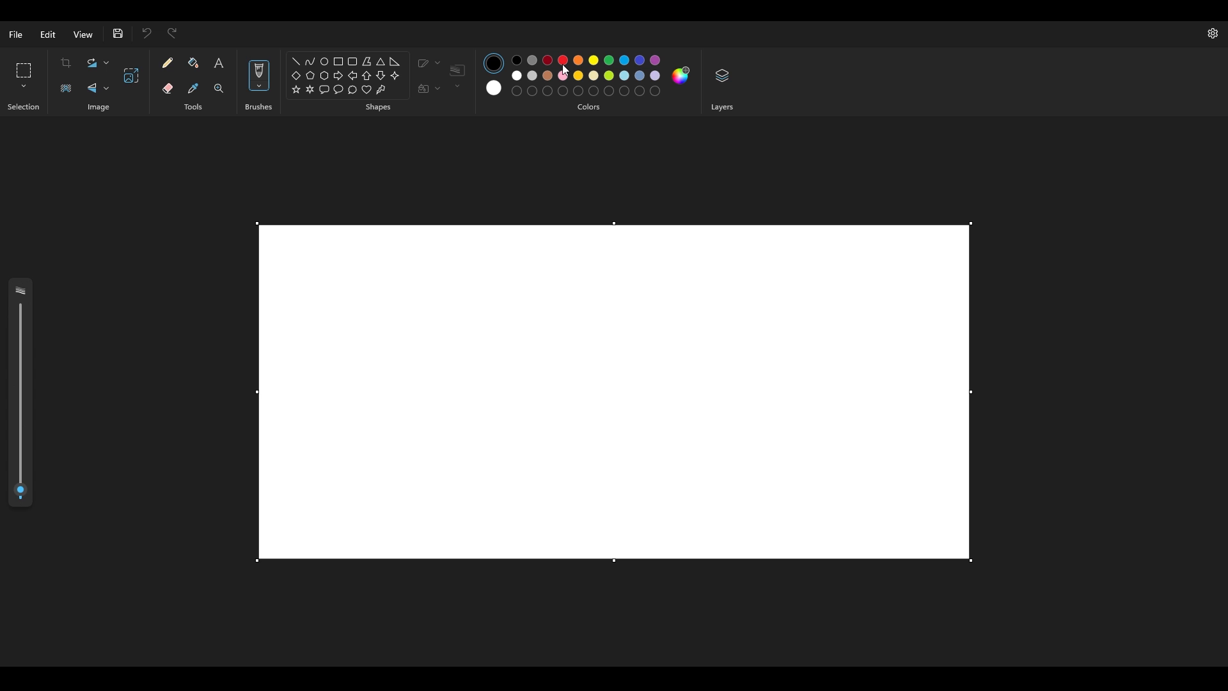
Switch to Paint and draw a black table-like frame from one horizontal line and two vertical legs.
{"action": "left_click", "coordinate": [296, 61]}
{"action": "left_click_drag", "start_coordinate": [434, 299], "coordinate": [435, 398]}
{"action": "mouse_move", "coordinate": [434, 297]}
{"action": "left_mouse_down"}
{"action": "mouse_move", "coordinate": [690, 297]}
{"action": "mouse_move", "coordinate": [690, 402]}
{"action": "left_mouse_up"}
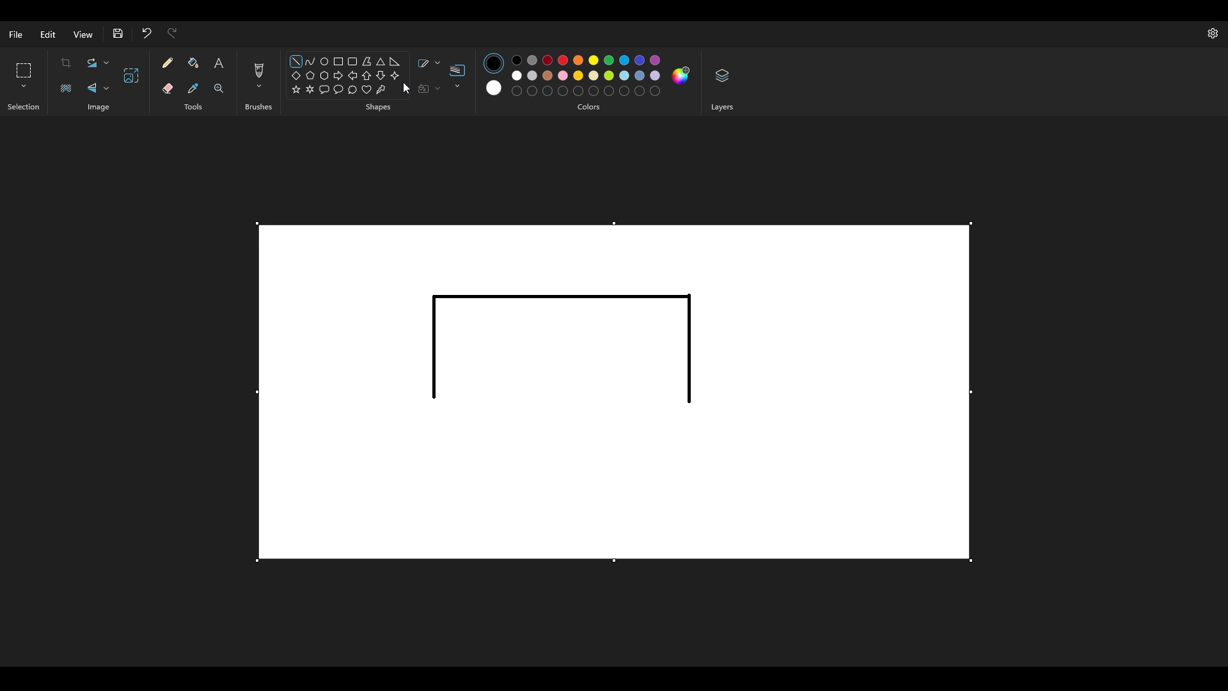
Sketch a thin red bar overhanging the frame's right end, with dark red loops over its supported part and a downward arrow at its tip.
{"action": "left_click", "coordinate": [339, 61]}
{"action": "left_click", "coordinate": [563, 60]}
{"action": "mouse_move", "coordinate": [845, 295]}
{"action": "left_mouse_down"}
{"action": "mouse_move", "coordinate": [573, 285]}
{"action": "mouse_move", "coordinate": [590, 291]}
{"action": "mouse_move", "coordinate": [641, 266]}
{"action": "mouse_move", "coordinate": [669, 290]}
{"action": "left_mouse_up"}
{"action": "left_click_drag", "start_coordinate": [830, 230], "coordinate": [836, 273]}
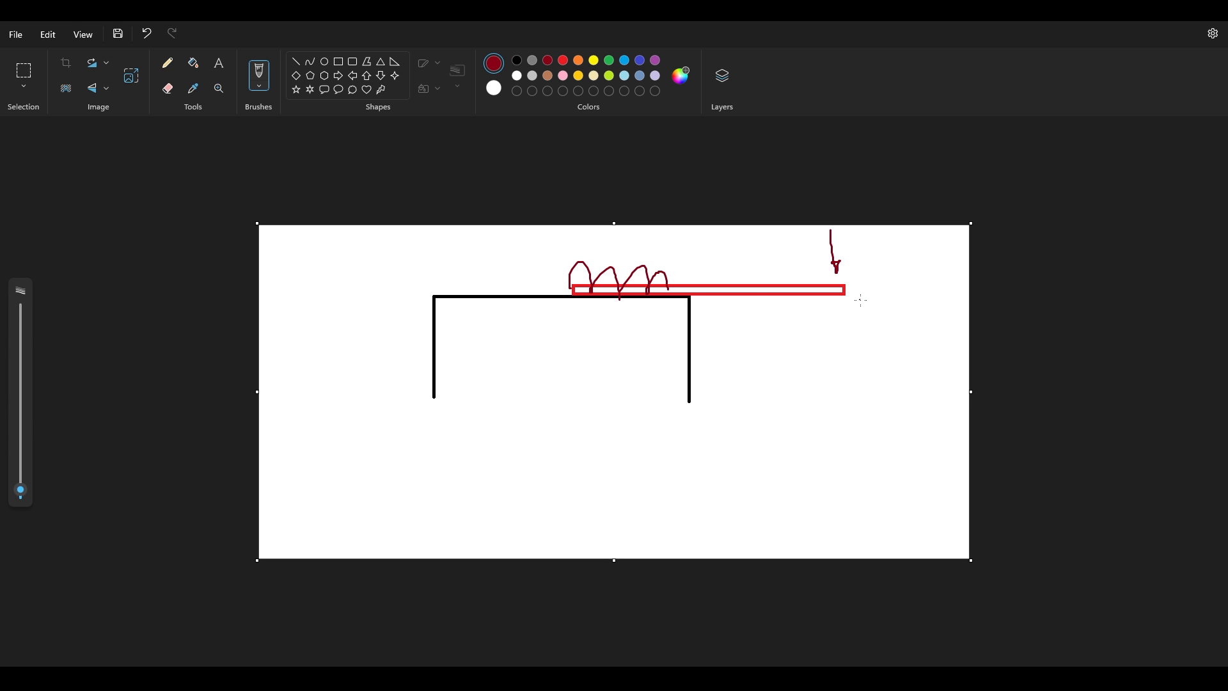
Undo the arrow and sketch displacement marks above and below the bar's free end with a downward deflection curve.
{"action": "key", "text": "ctrl+z"}
{"action": "mouse_move", "coordinate": [815, 268]}
{"action": "left_mouse_down"}
{"action": "mouse_move", "coordinate": [846, 269]}
{"action": "mouse_move", "coordinate": [842, 260]}
{"action": "left_mouse_up"}
{"action": "left_click_drag", "start_coordinate": [822, 307], "coordinate": [843, 308]}
{"action": "left_click_drag", "start_coordinate": [817, 310], "coordinate": [862, 322]}
{"action": "left_click_drag", "start_coordinate": [828, 289], "coordinate": [679, 314]}
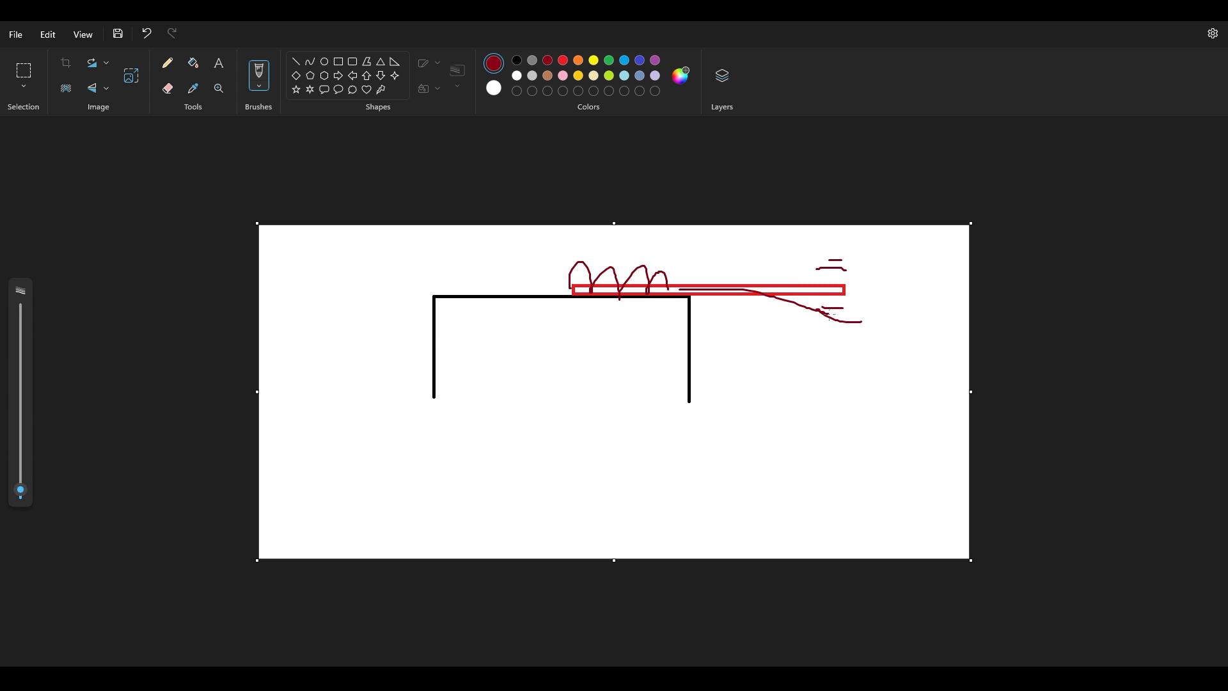
{"action": "key", "text": "ctrl+z"}
{"action": "left_click_drag", "start_coordinate": [711, 286], "coordinate": [861, 323]}
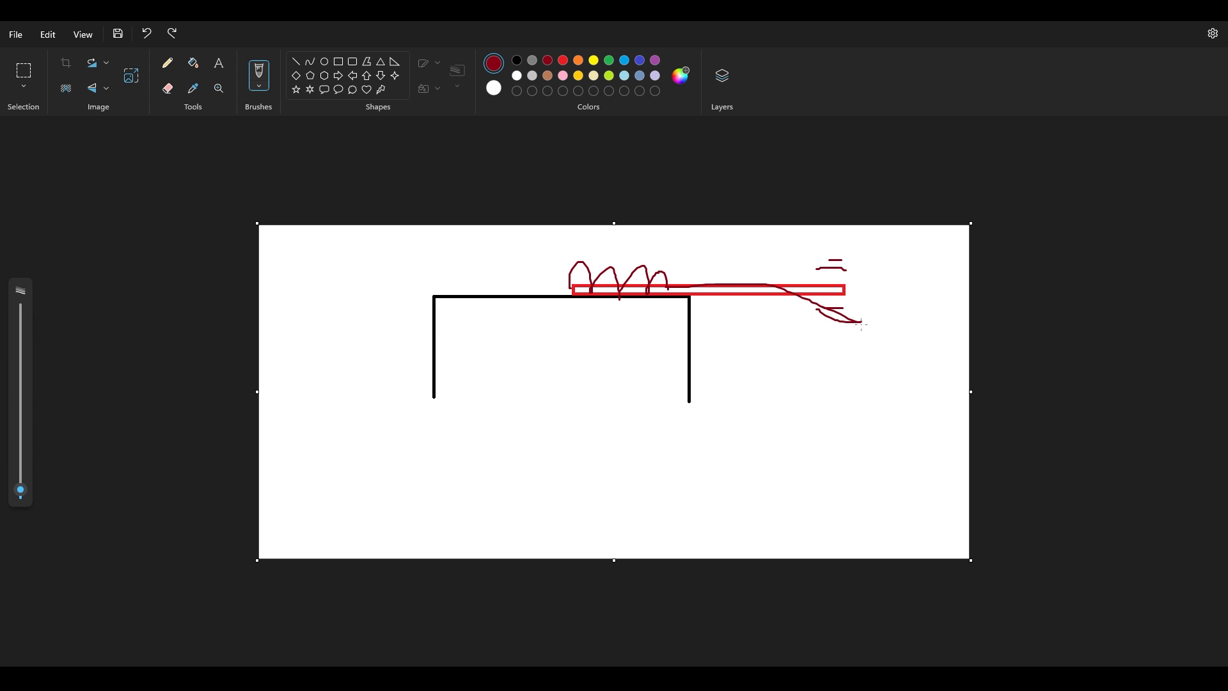
Sketch the bar's upward deflection and vertical oscillation at its free end, and undo everything drawn in red.
{"action": "mouse_move", "coordinate": [702, 289]}
{"action": "left_mouse_down"}
{"action": "mouse_move", "coordinate": [796, 266]}
{"action": "mouse_move", "coordinate": [824, 241]}
{"action": "left_mouse_up"}
{"action": "key", "text": "ctrl+z"}
{"action": "key", "text": "ctrl+z"}
{"action": "left_click_drag", "start_coordinate": [849, 301], "coordinate": [851, 309]}
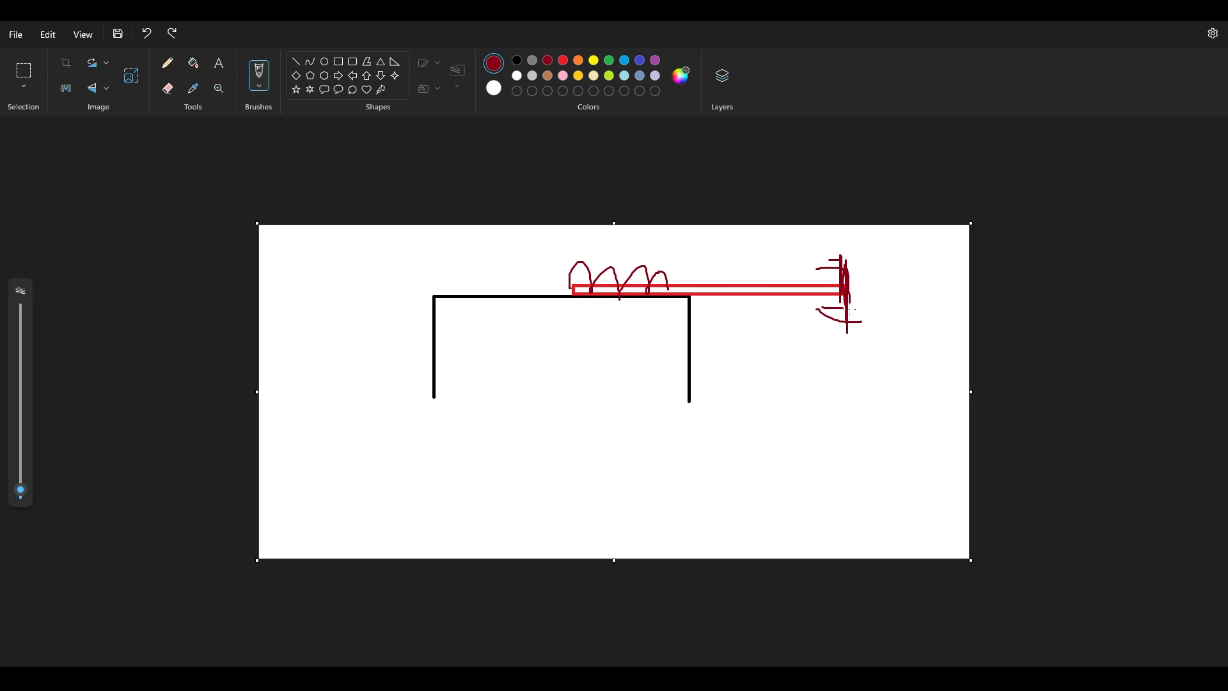
{"action": "key", "text": "ctrl+z"}
{"action": "key", "text": "ctrl+z"}
{"action": "key", "text": "ctrl+z"}
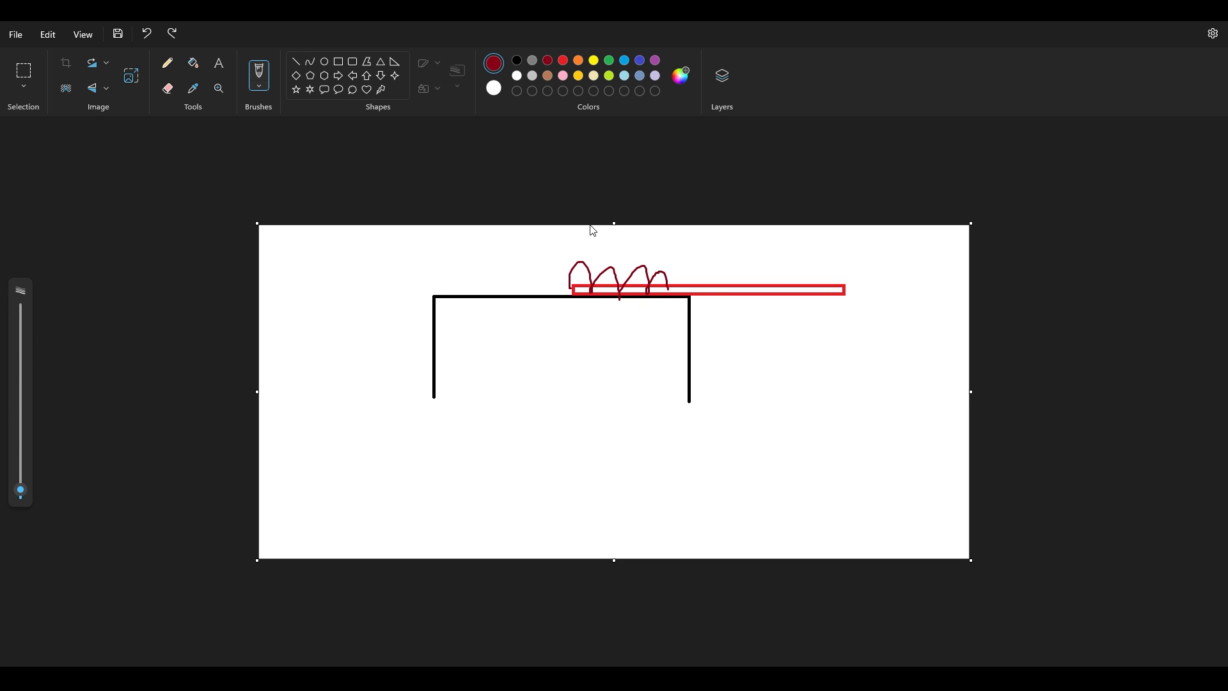
{"action": "key", "text": "ctrl+z"}
{"action": "key", "text": "ctrl+z"}
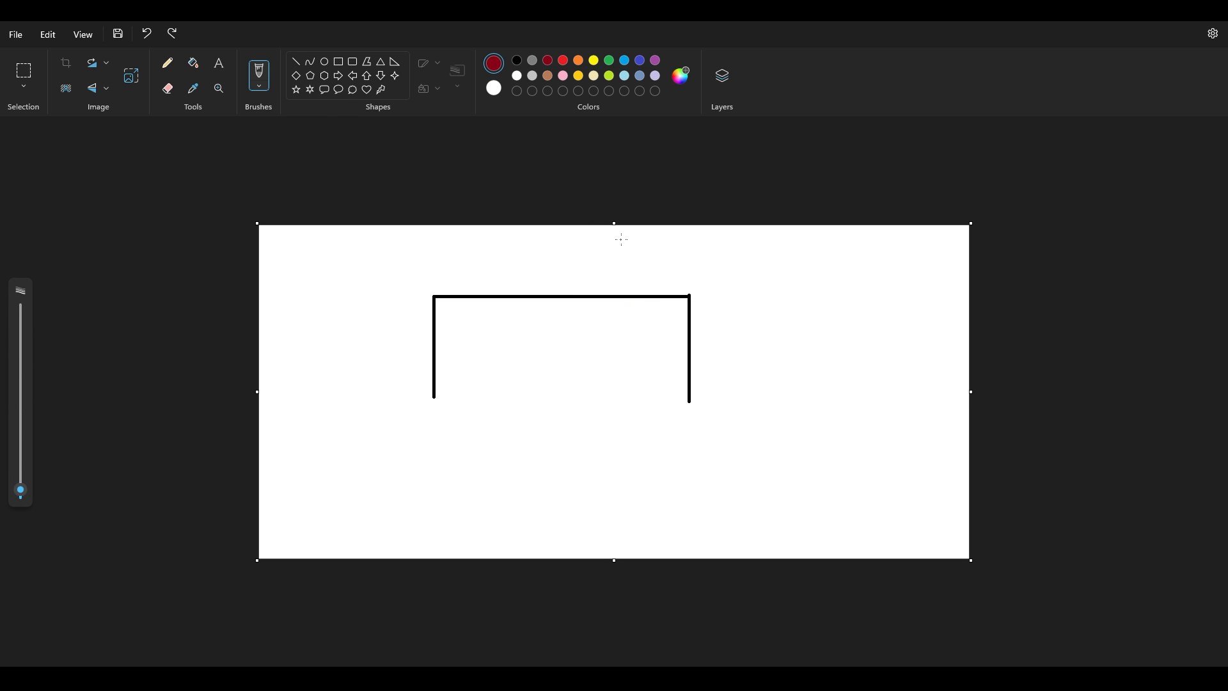
Draw a longer thin red bar overhanging the frame's right end, with dark red brush loops over its short supported part.
{"action": "left_click", "coordinate": [564, 61]}
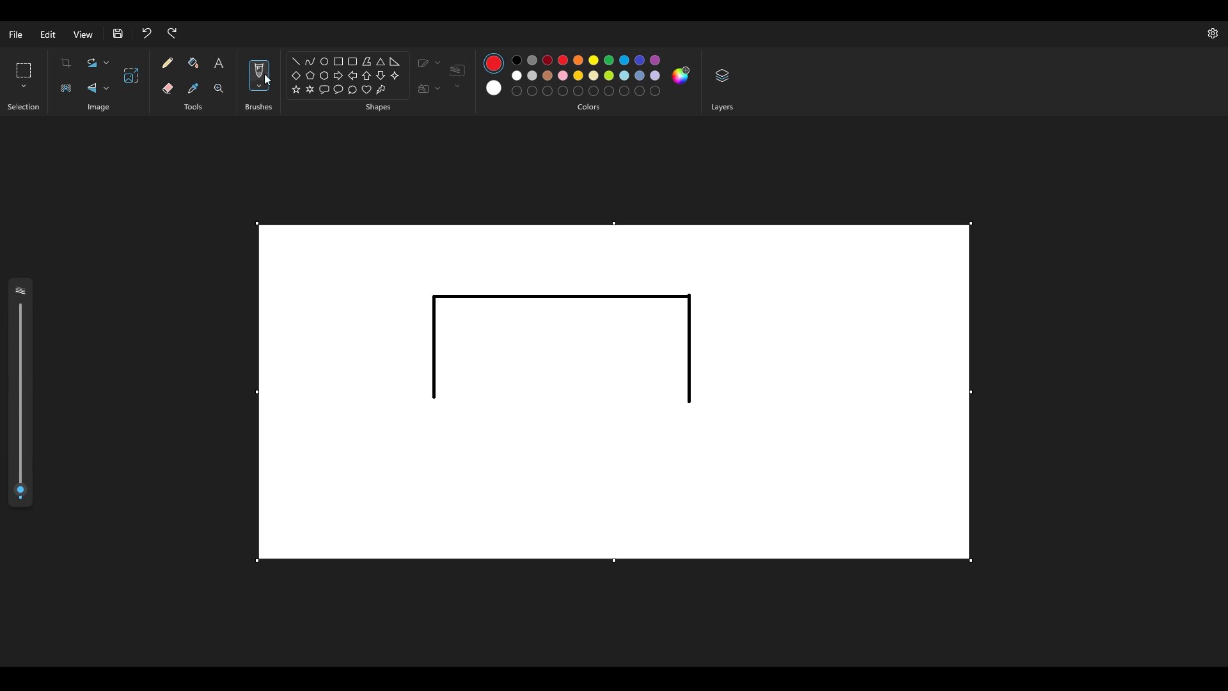
{"action": "left_click", "coordinate": [339, 62]}
{"action": "left_click_drag", "start_coordinate": [652, 283], "coordinate": [946, 294]}
{"action": "left_click", "coordinate": [548, 61]}
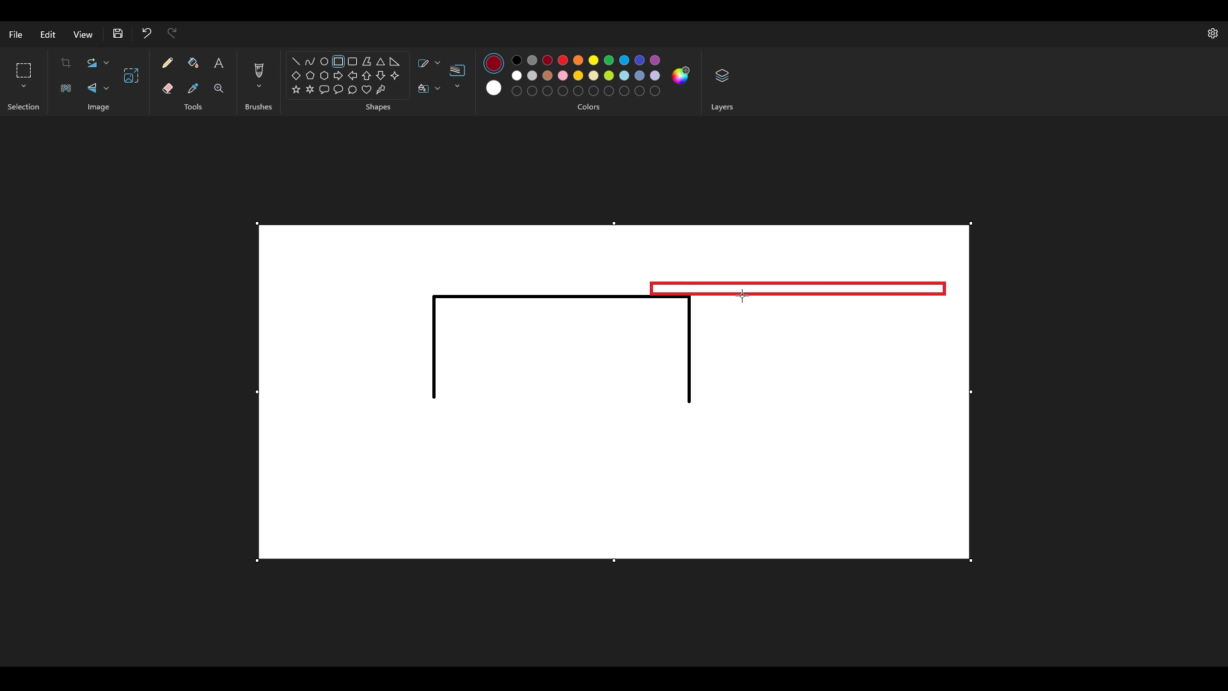
{"action": "left_click", "coordinate": [259, 73]}
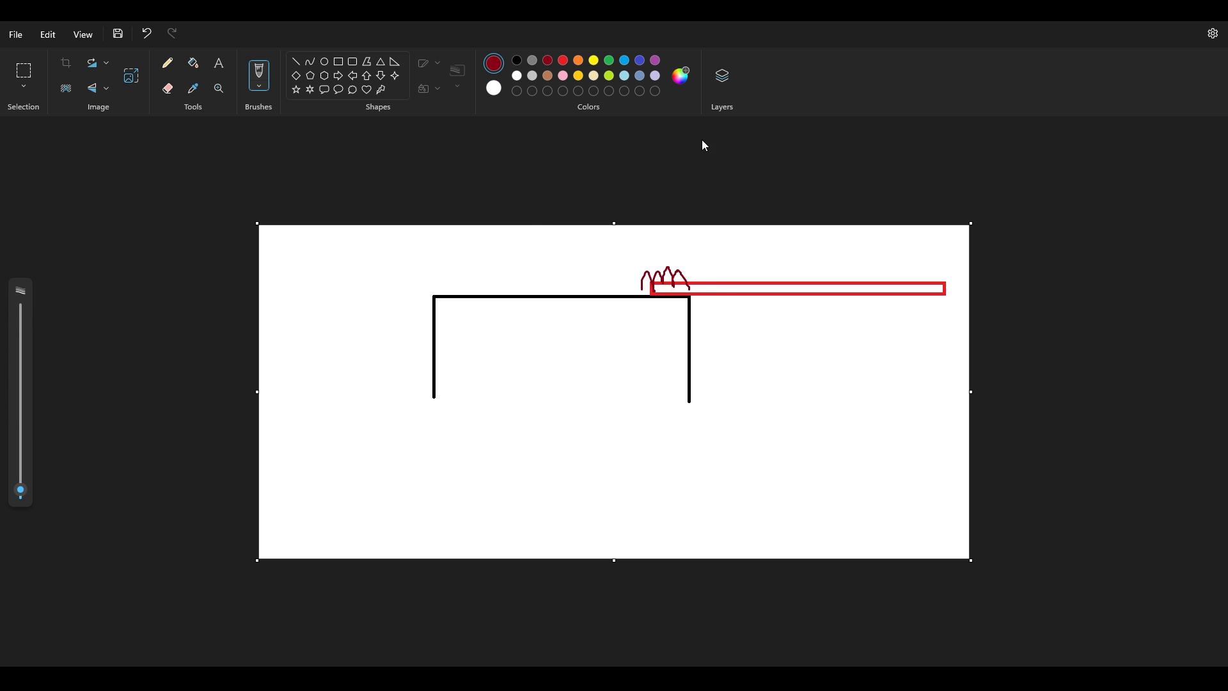
Sketch a downward arrow and oscillation strokes at the longer bar's overhang, undoing each of them.
{"action": "left_click_drag", "start_coordinate": [931, 242], "coordinate": [951, 281]}
{"action": "key", "text": "ctrl+z"}
{"action": "mouse_move", "coordinate": [862, 297]}
{"action": "left_mouse_down"}
{"action": "mouse_move", "coordinate": [843, 245]}
{"action": "mouse_move", "coordinate": [837, 319]}
{"action": "mouse_move", "coordinate": [828, 259]}
{"action": "mouse_move", "coordinate": [811, 253]}
{"action": "left_mouse_up"}
{"action": "key", "text": "ctrl+z"}
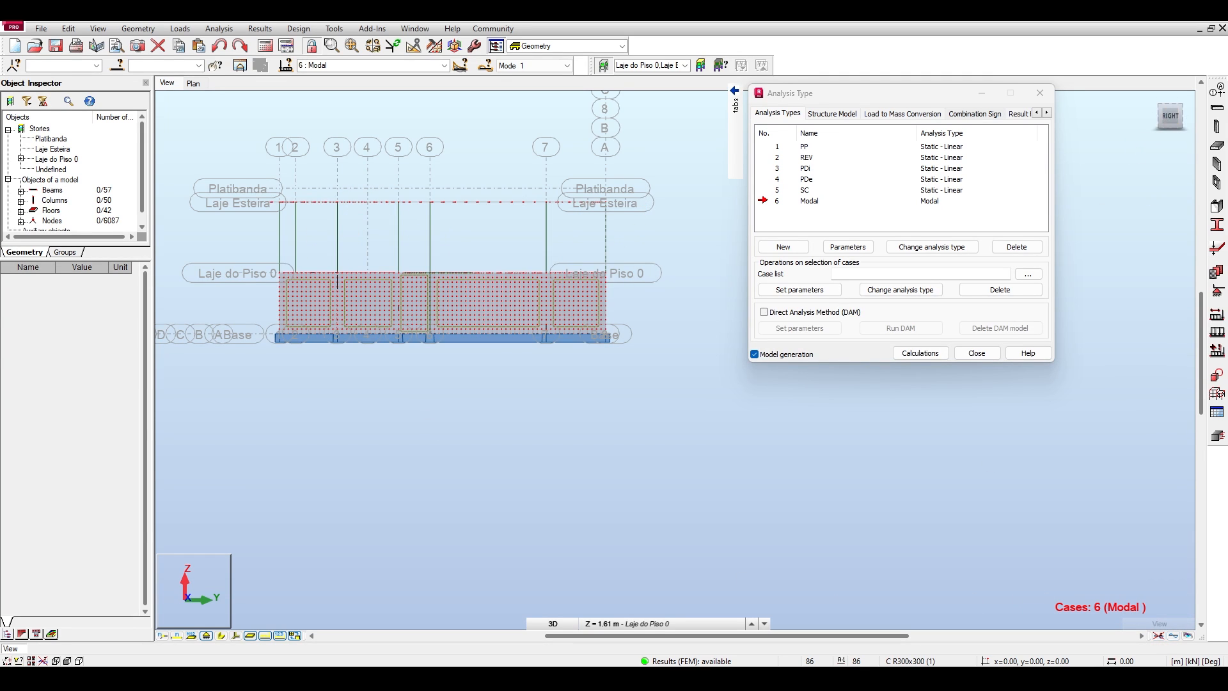
Back in Robot Structural Analysis, examine the deformed shapes of modes 1 and 2 against the member section shapes, at an angle and in plan.
{"action": "left_click_drag", "start_coordinate": [1171, 119], "coordinate": [1191, 130]}
{"action": "middle_click_drag", "start_coordinate": [500, 268], "coordinate": [496, 286], "text": "shift"}
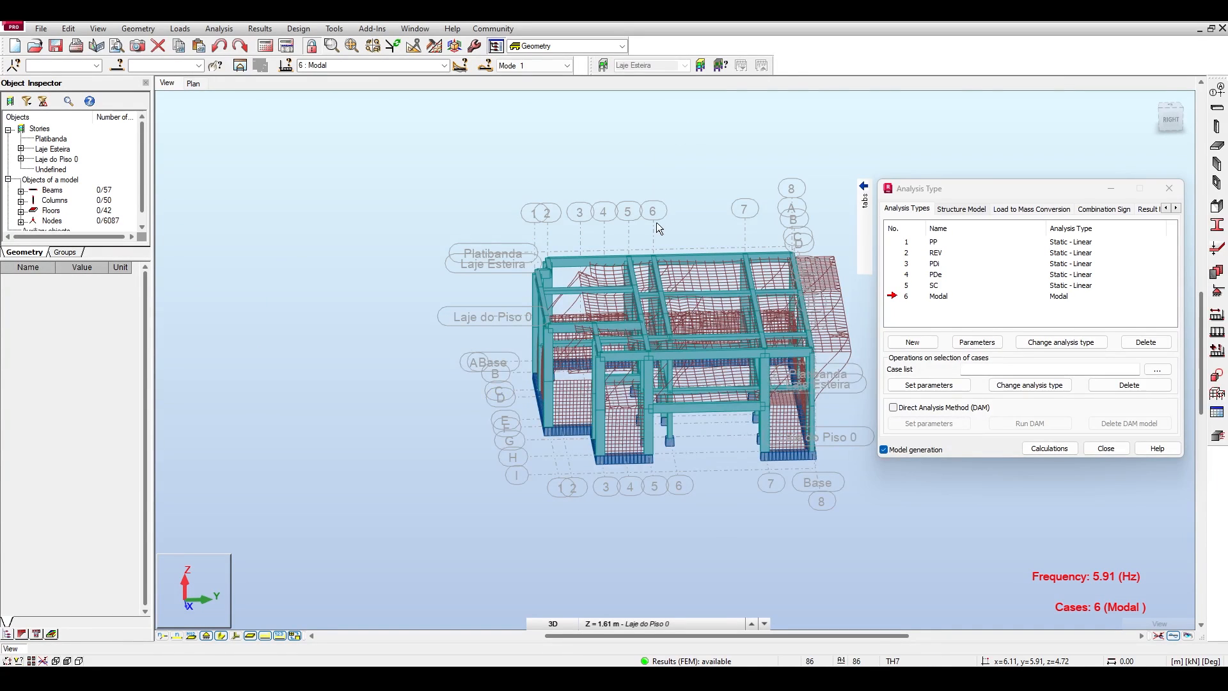
{"action": "left_click", "coordinate": [566, 66]}
{"action": "left_click", "coordinate": [537, 86]}
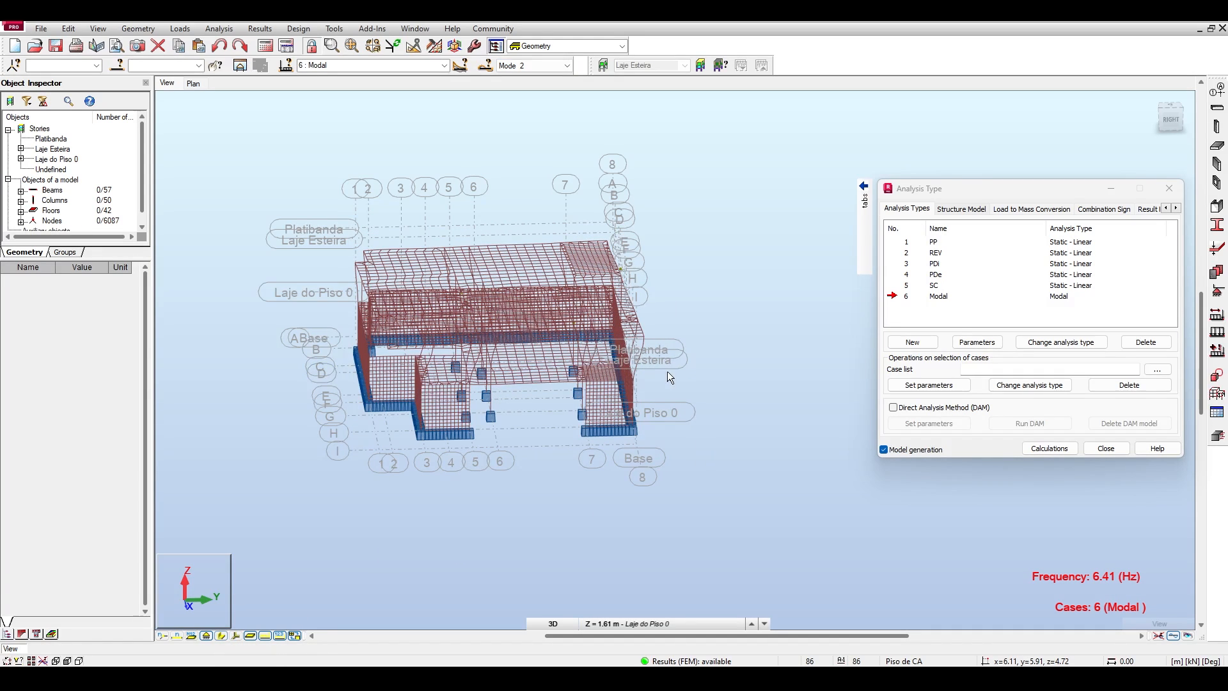
{"action": "left_click", "coordinate": [223, 636]}
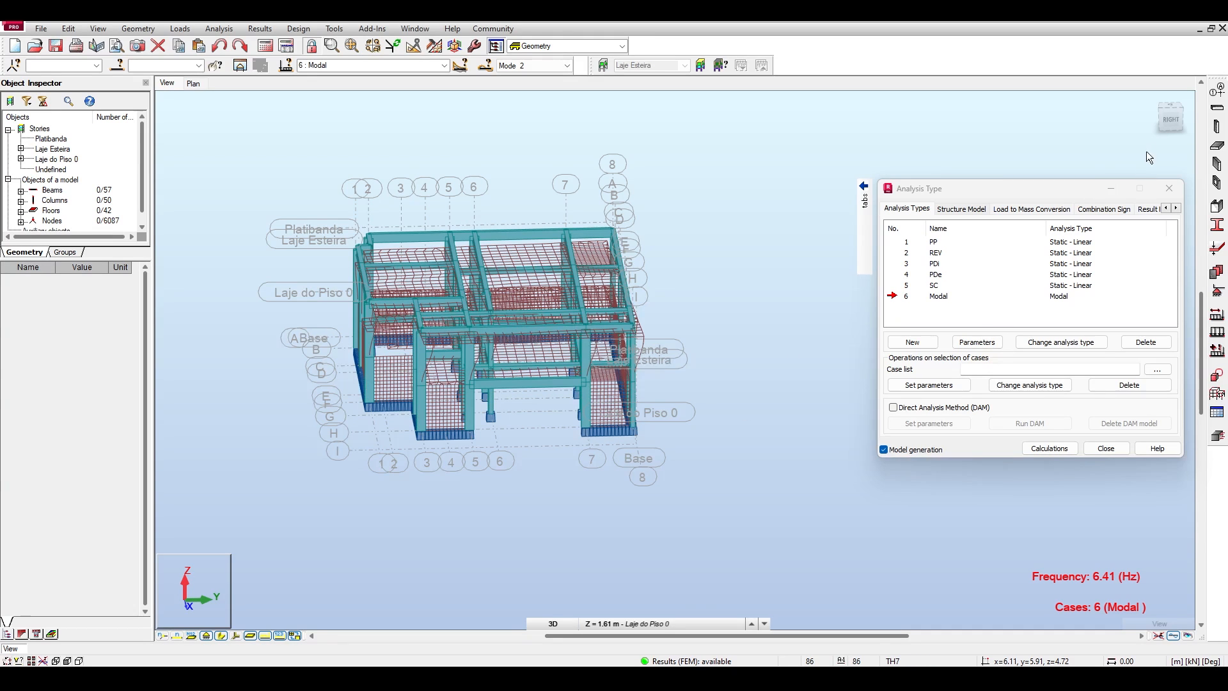
{"action": "left_click", "coordinate": [1170, 114]}
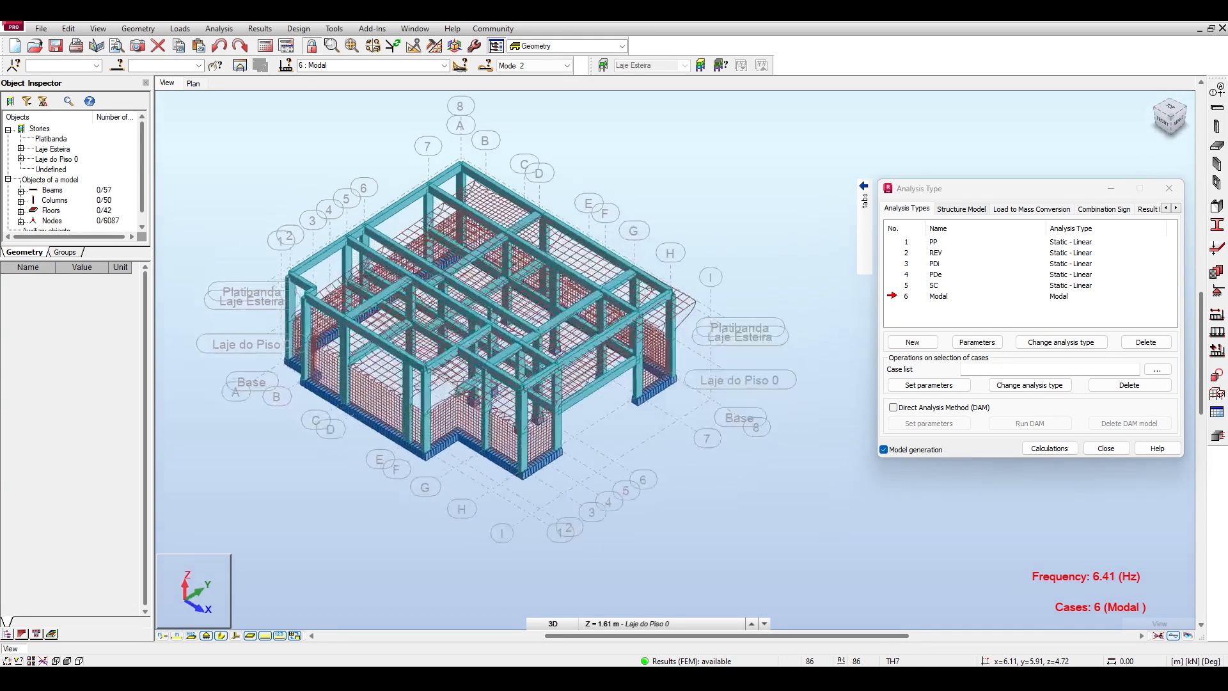
{"action": "left_click", "coordinate": [1172, 113]}
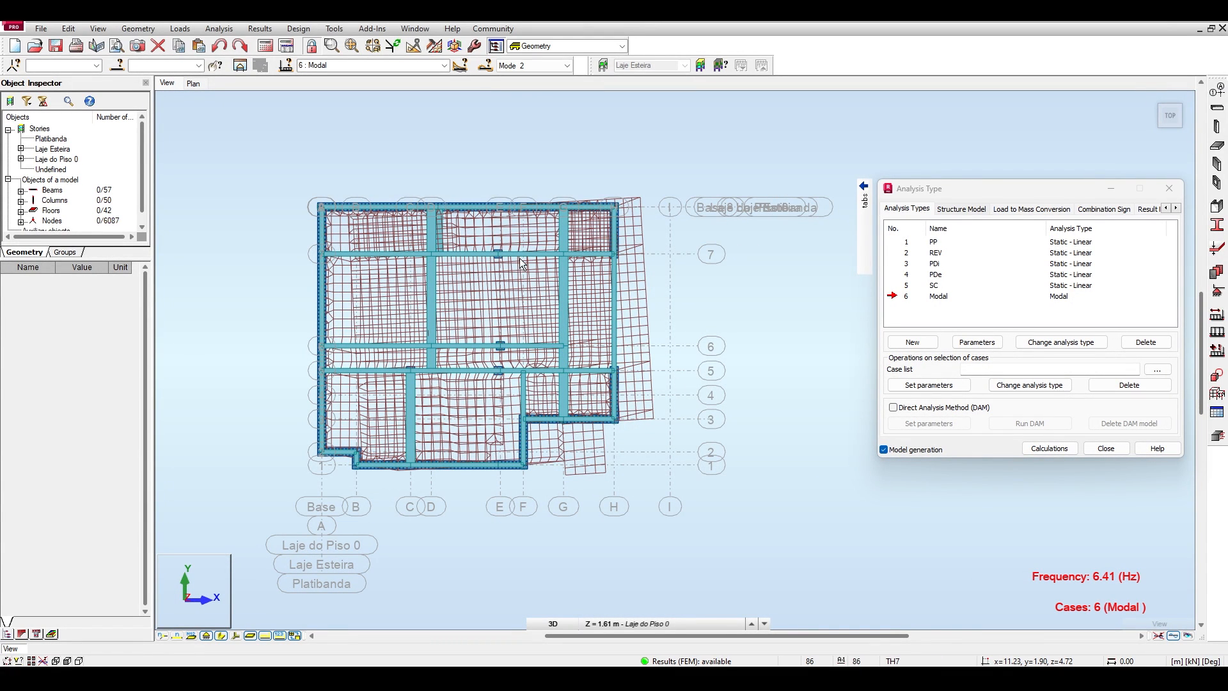
Display mode 3 and examine its deformed shape in plan and at several angles.
{"action": "left_click", "coordinate": [567, 65]}
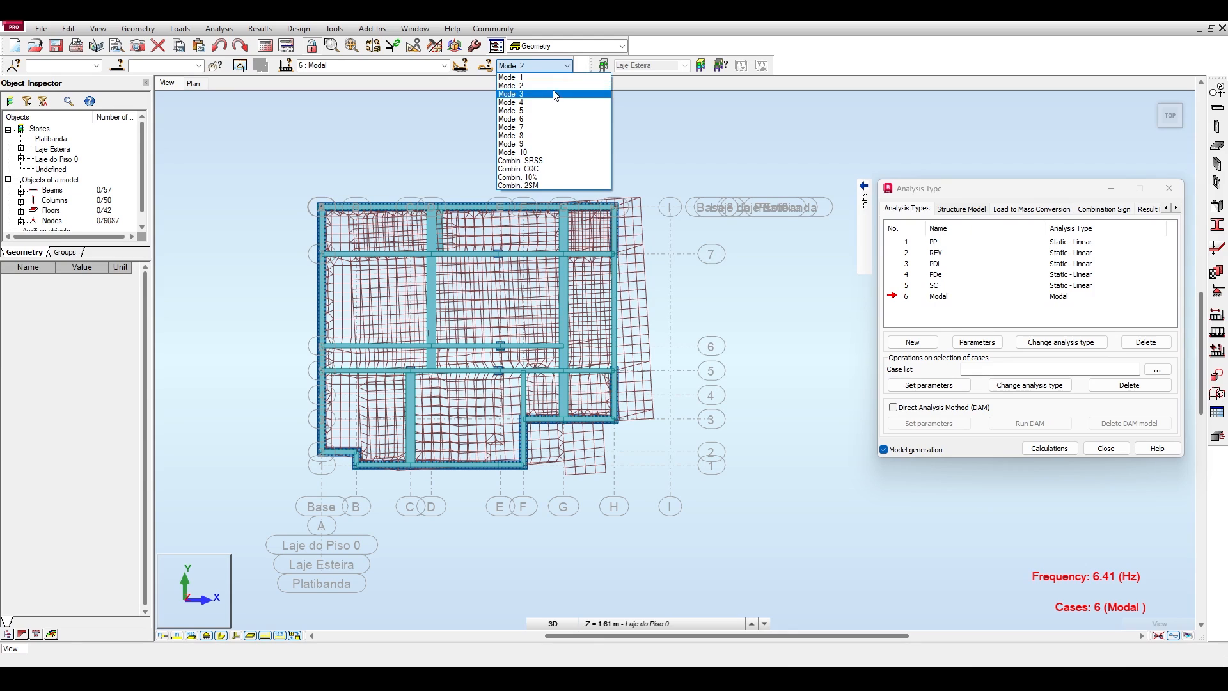
{"action": "left_click", "coordinate": [550, 93]}
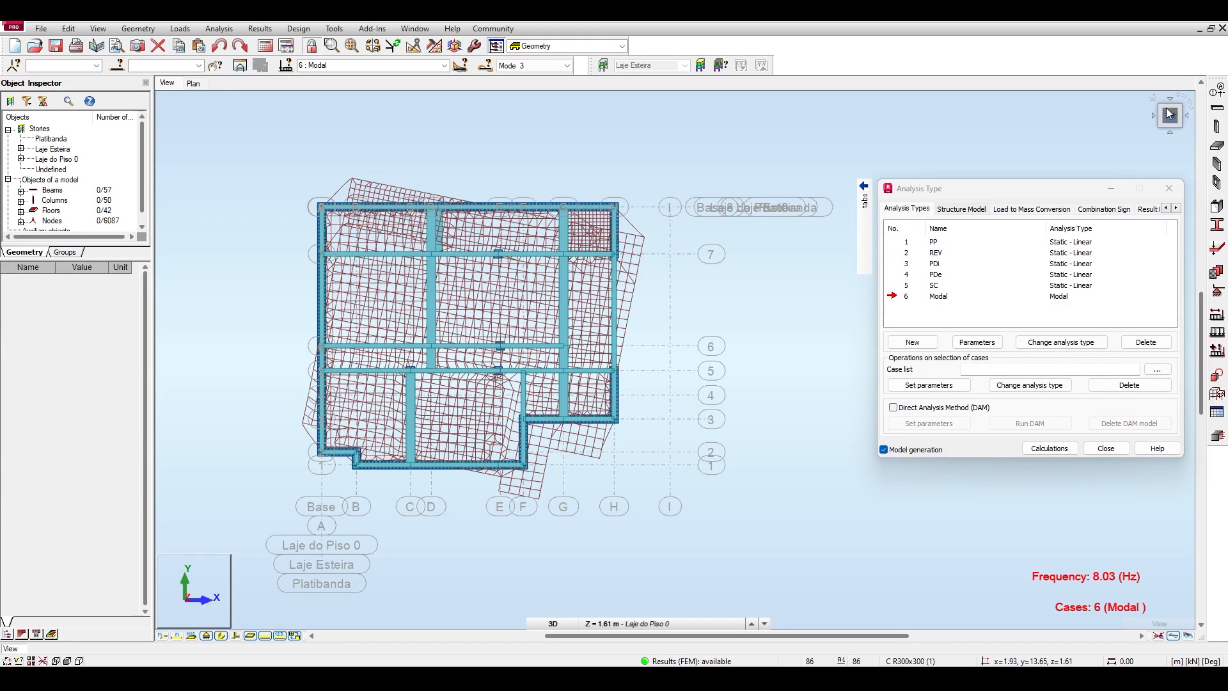
{"action": "left_click", "coordinate": [1141, 100]}
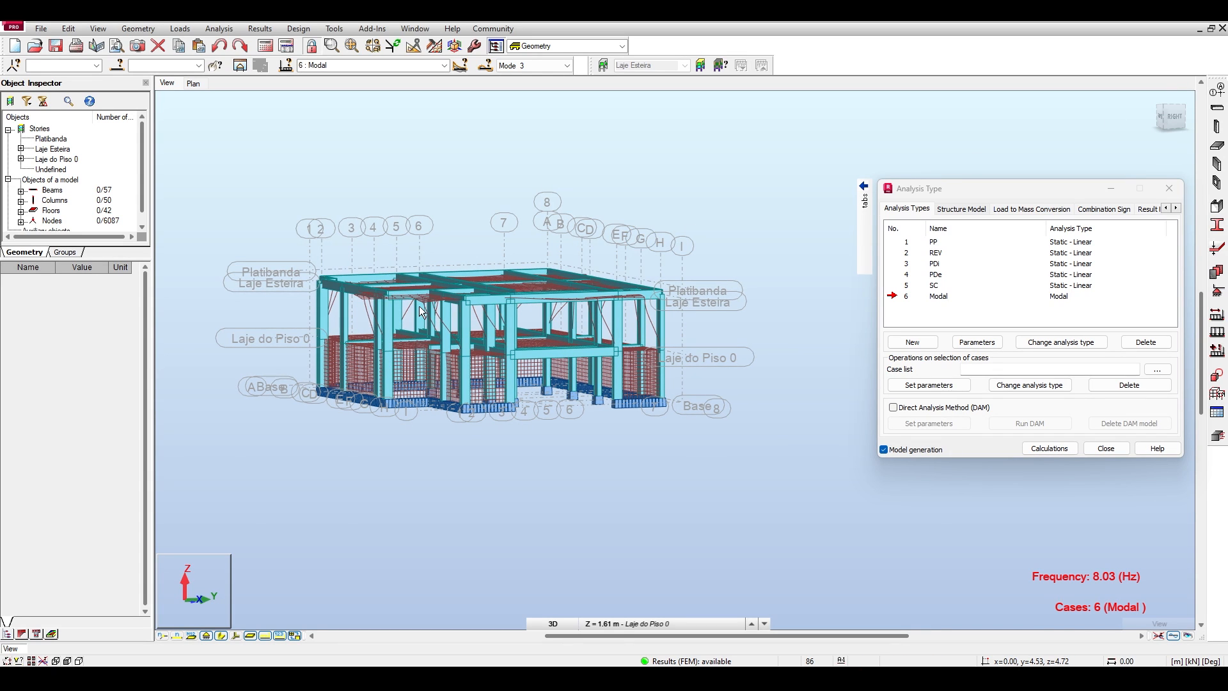
{"action": "left_click", "coordinate": [1156, 115]}
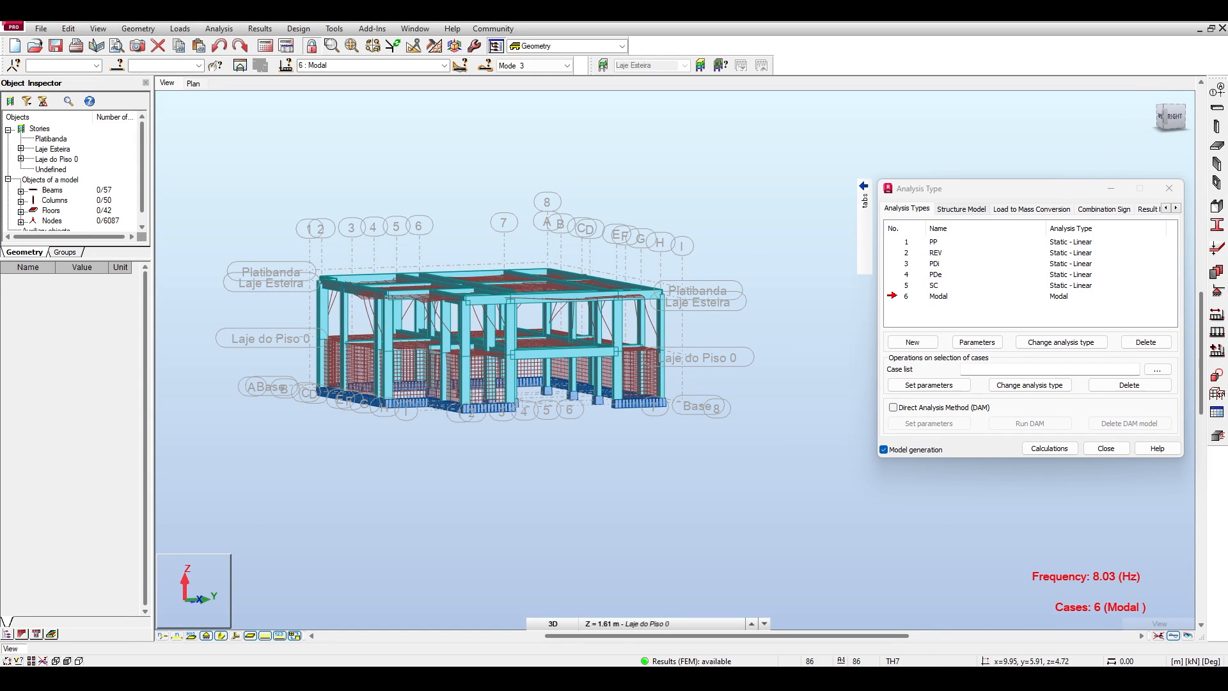
{"action": "left_click", "coordinate": [1169, 109]}
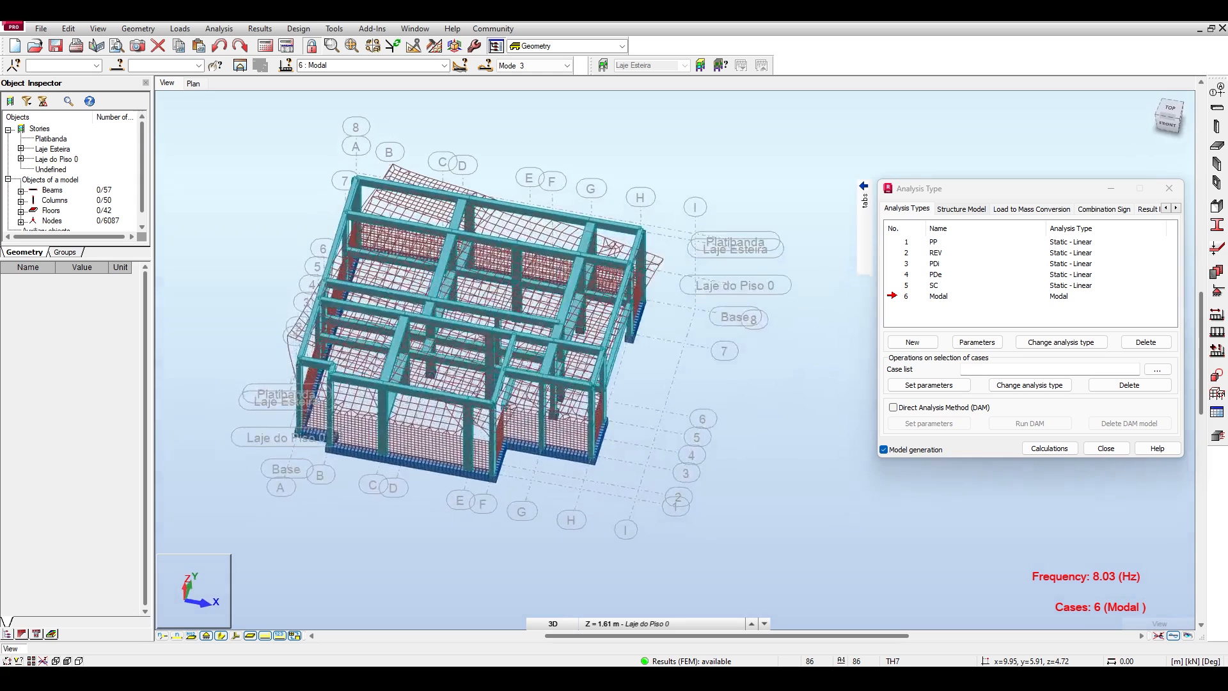
{"action": "left_click", "coordinate": [1168, 114]}
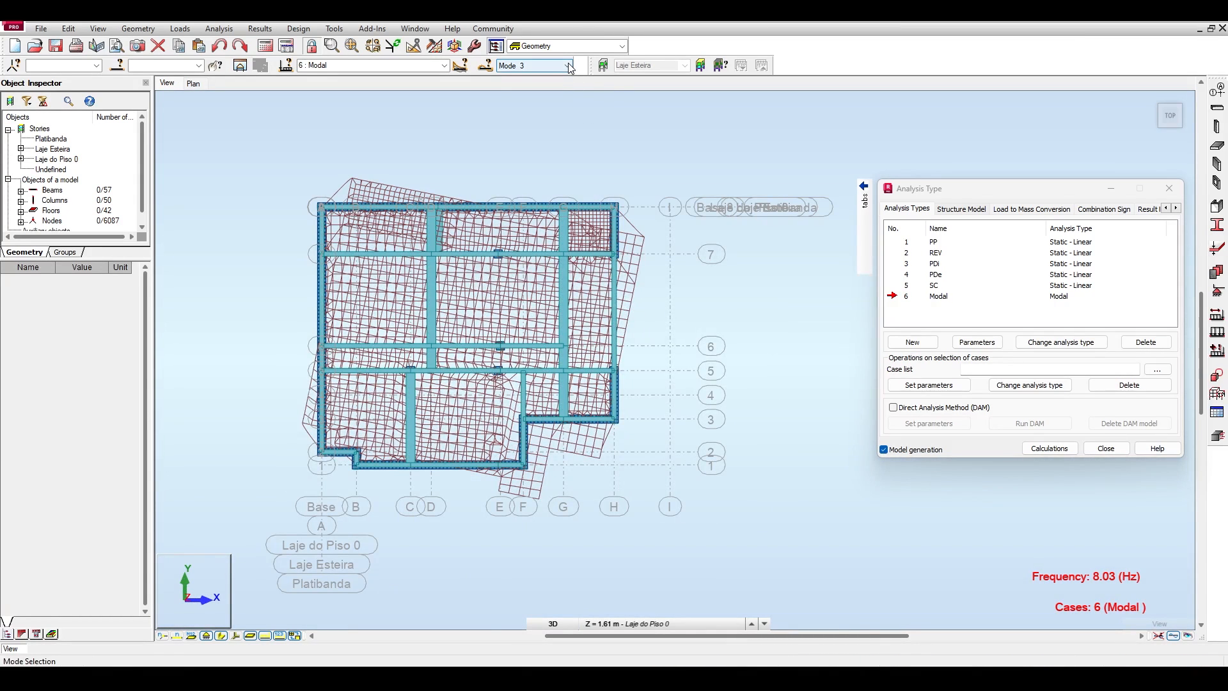
Review mode 2 in plan again, and display mode 4 to examine its slab deformation in plan and at an angle.
{"action": "left_click", "coordinate": [567, 66]}
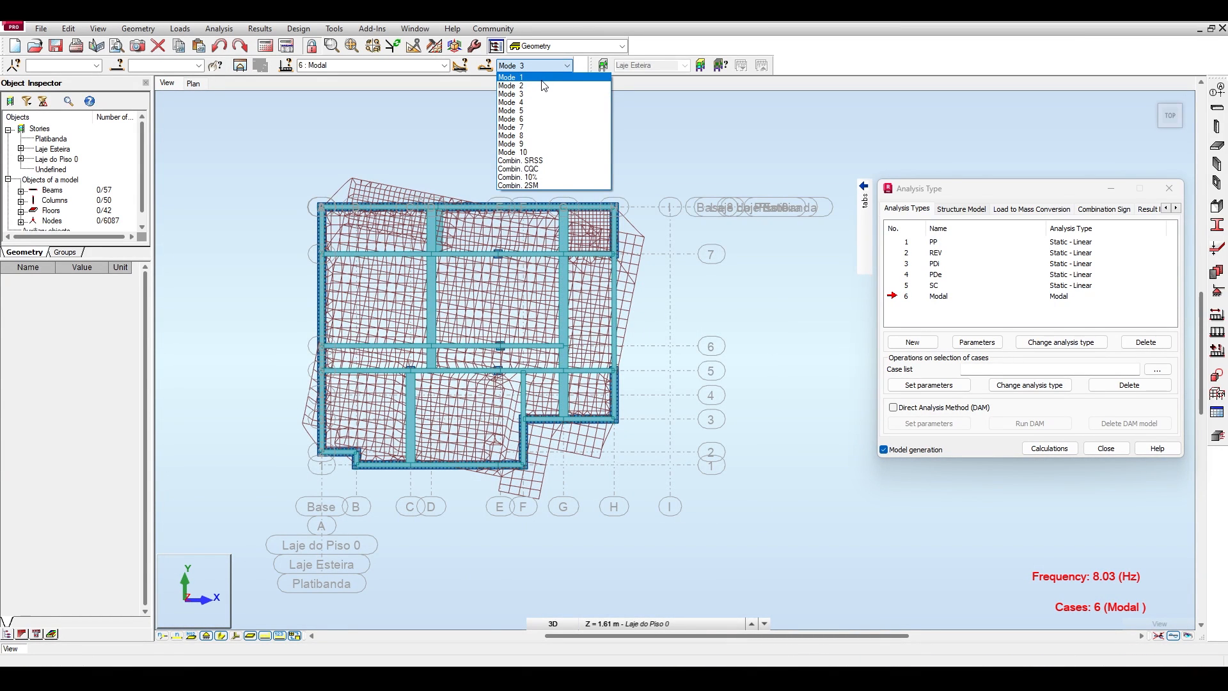
{"action": "left_click", "coordinate": [544, 84]}
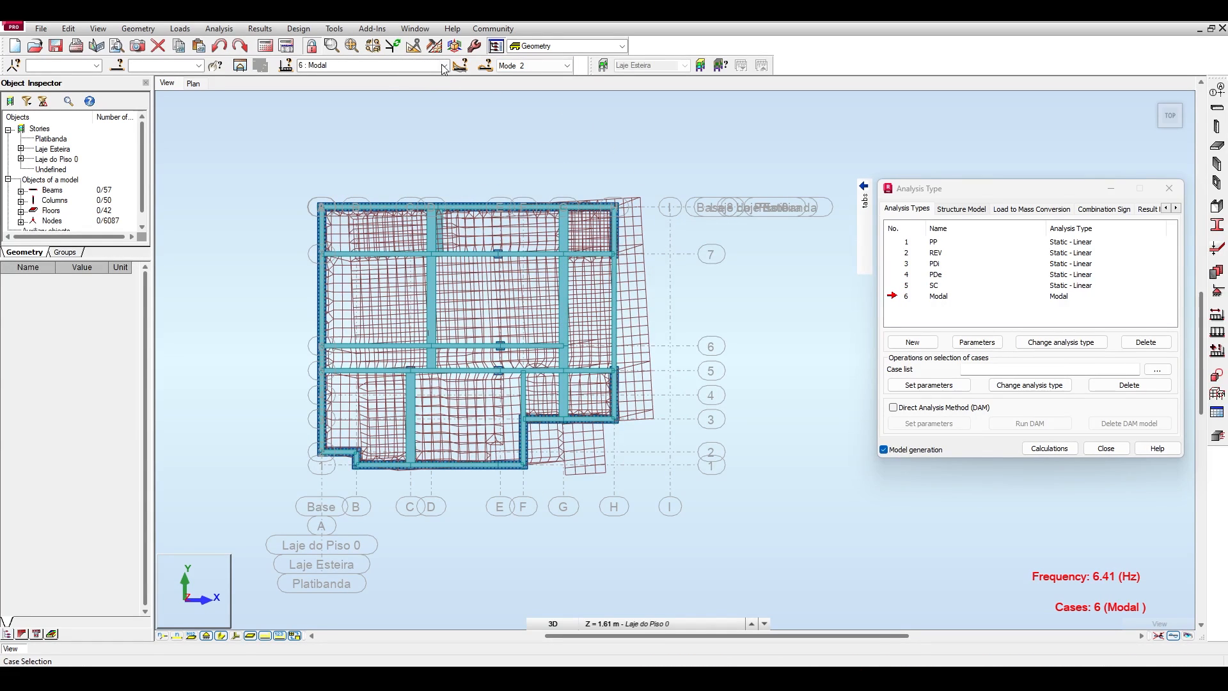
{"action": "left_click", "coordinate": [534, 66]}
{"action": "left_click", "coordinate": [531, 103]}
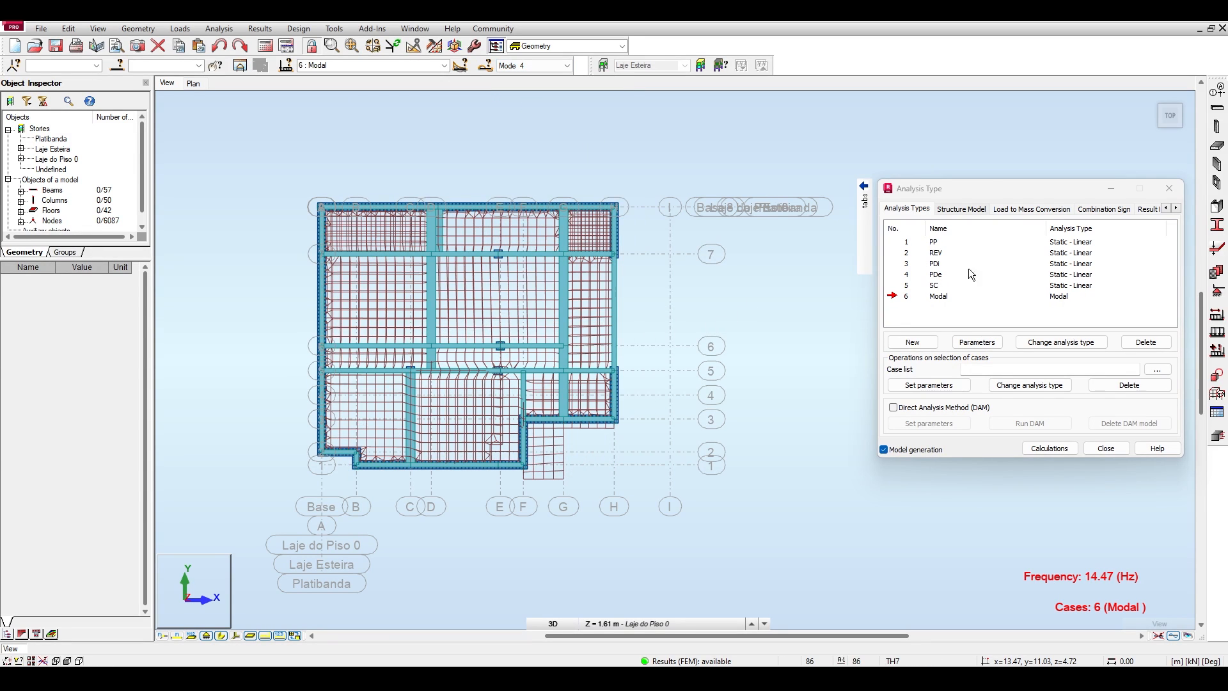
{"action": "left_click", "coordinate": [1179, 126]}
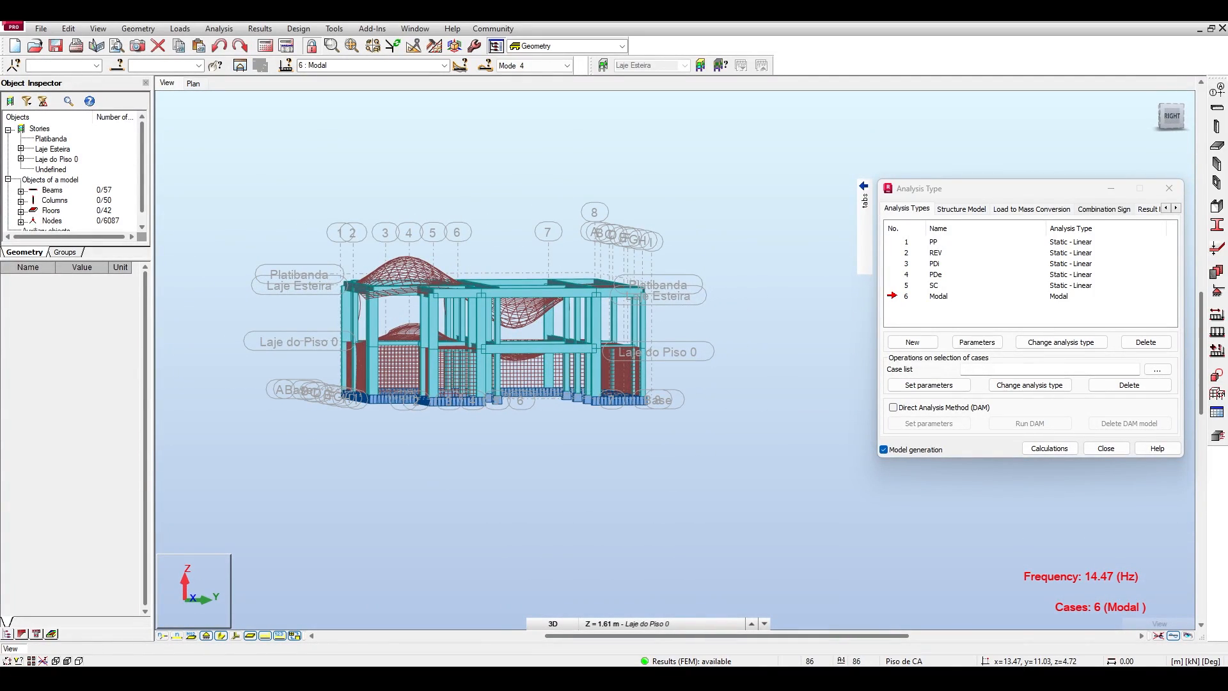
{"action": "middle_click_drag", "start_coordinate": [486, 320], "coordinate": [519, 363], "text": "shift"}
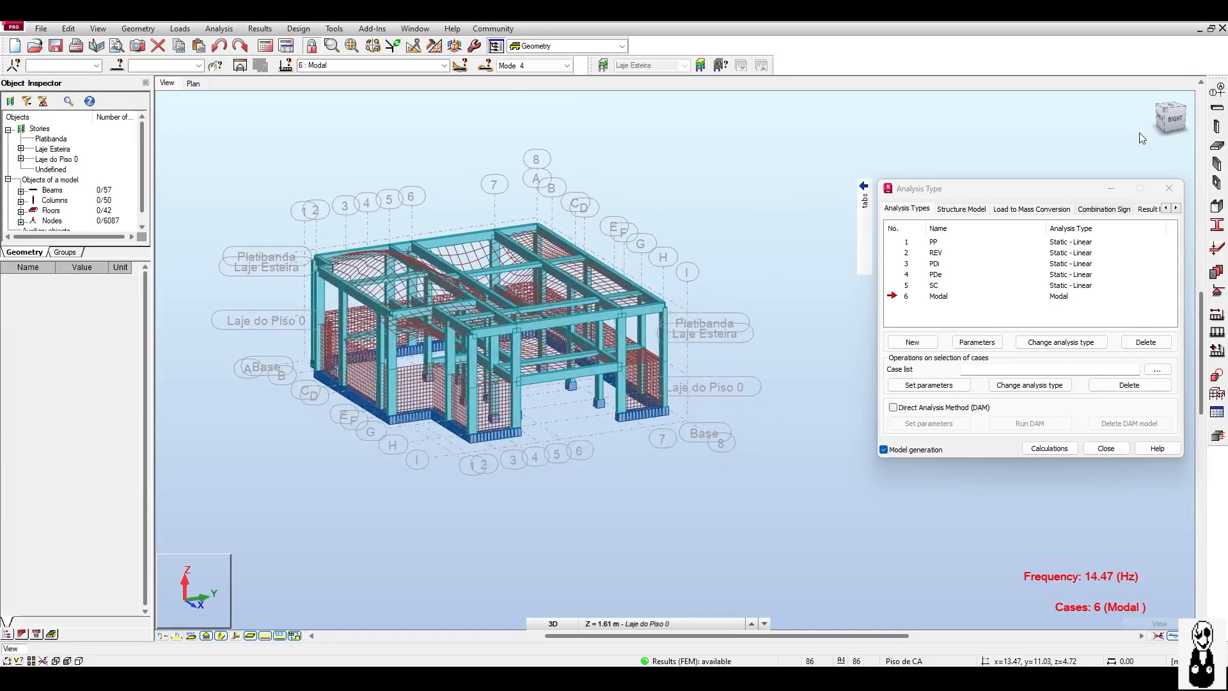
Open the dynamic analysis results table for the modal case and examine mode 1 and the current mass UX values.
{"action": "left_click", "coordinate": [259, 28]}
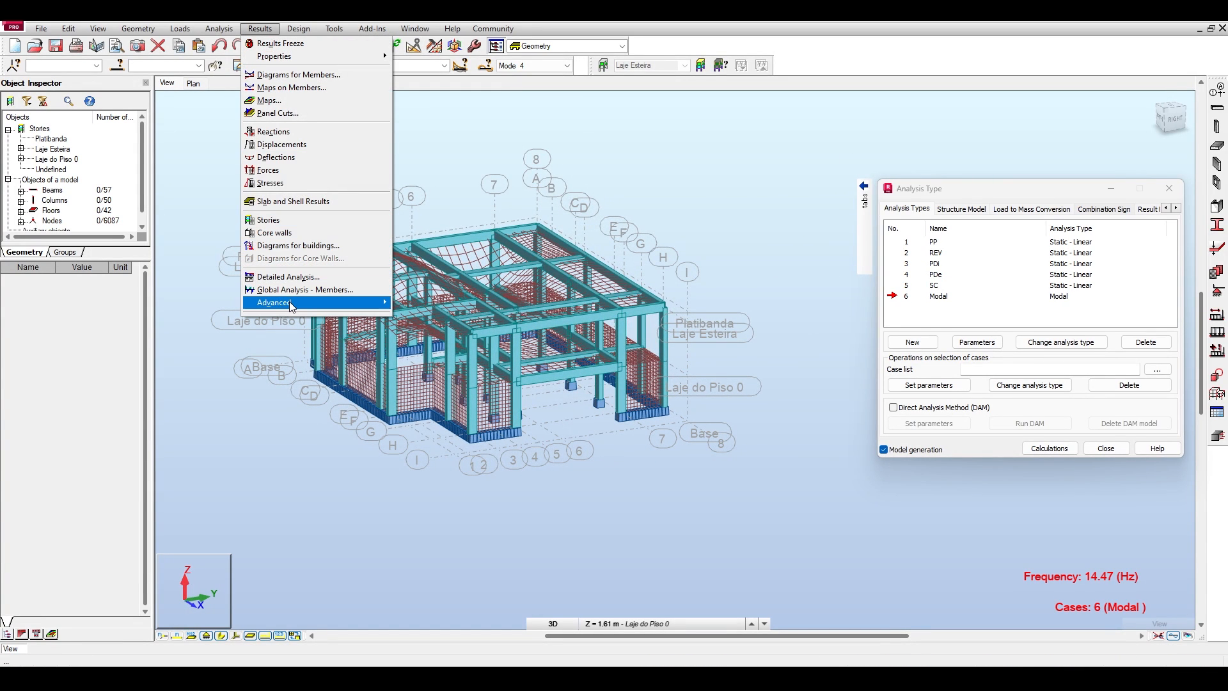
{"action": "mouse_move", "coordinate": [289, 301]}
{"action": "left_click", "coordinate": [433, 303]}
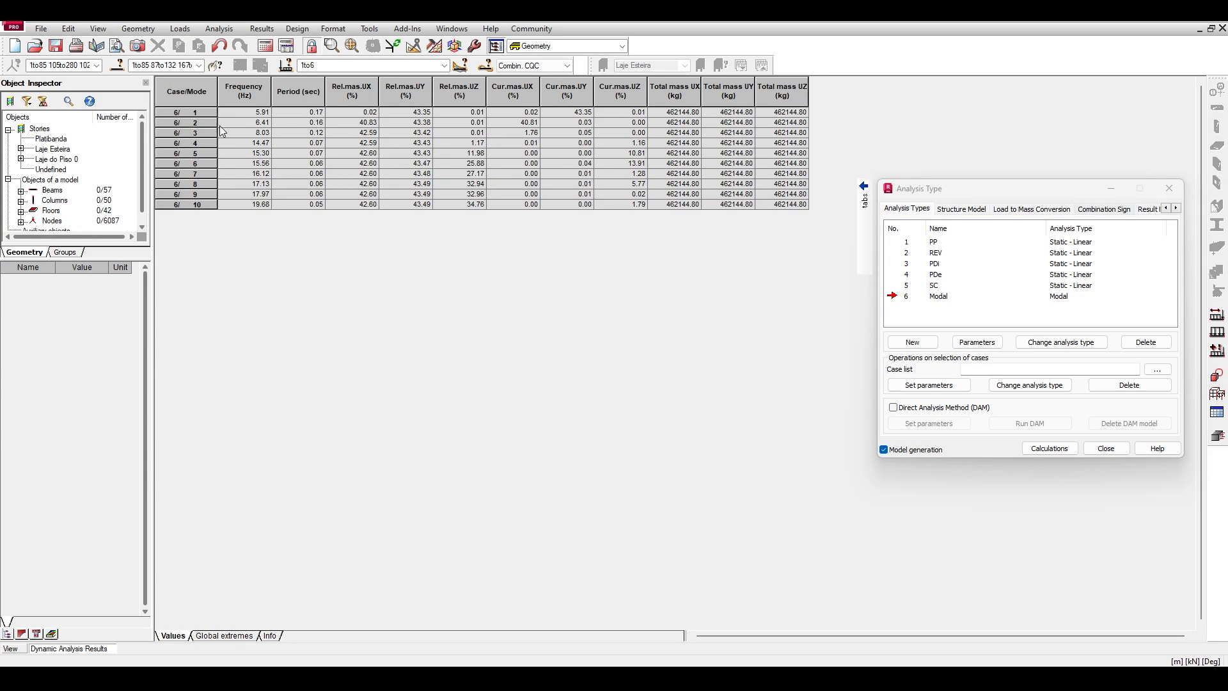
{"action": "left_click", "coordinate": [191, 111]}
{"action": "left_click", "coordinate": [517, 93]}
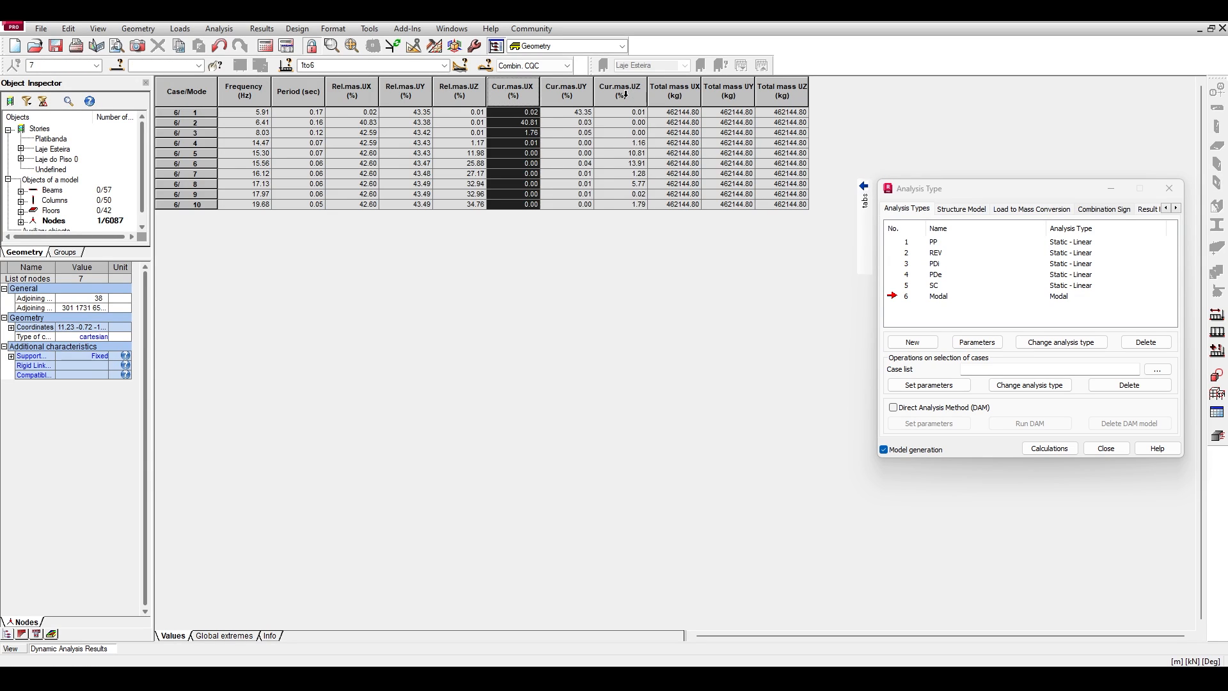
Review the current mass columns, and display mode 1 in the model view to examine its deformed shape from the right side and at an angle.
{"action": "left_click_drag", "start_coordinate": [618, 93], "coordinate": [524, 96]}
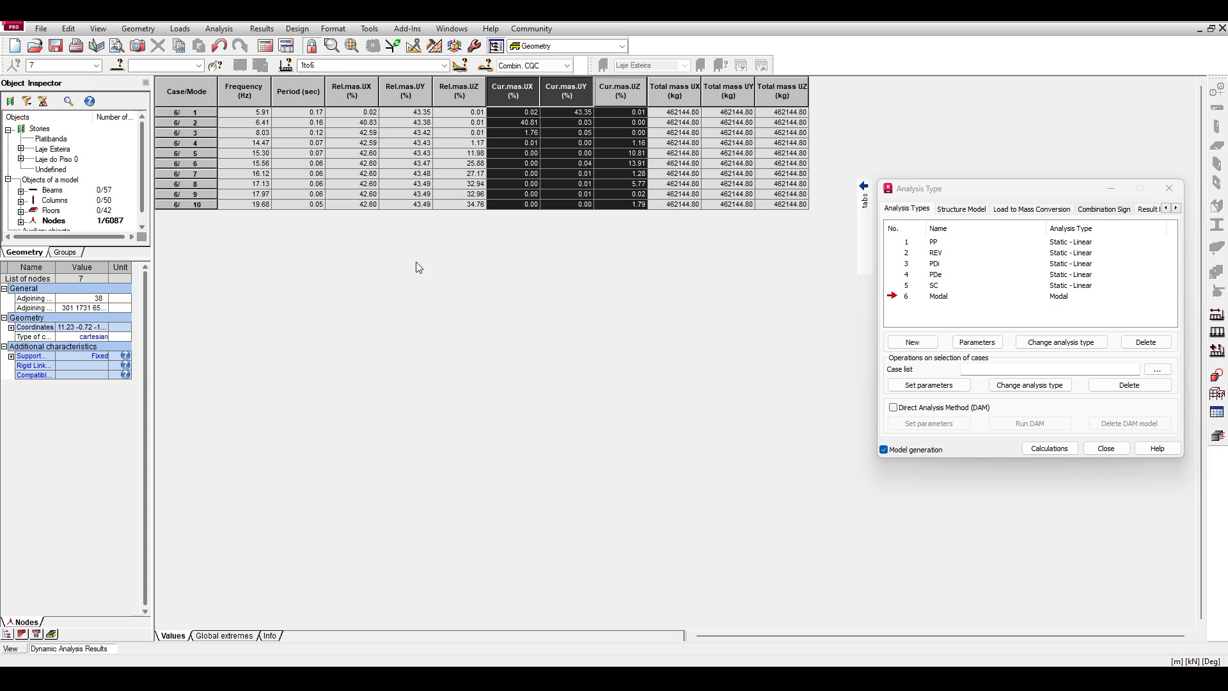
{"action": "left_click", "coordinate": [10, 648]}
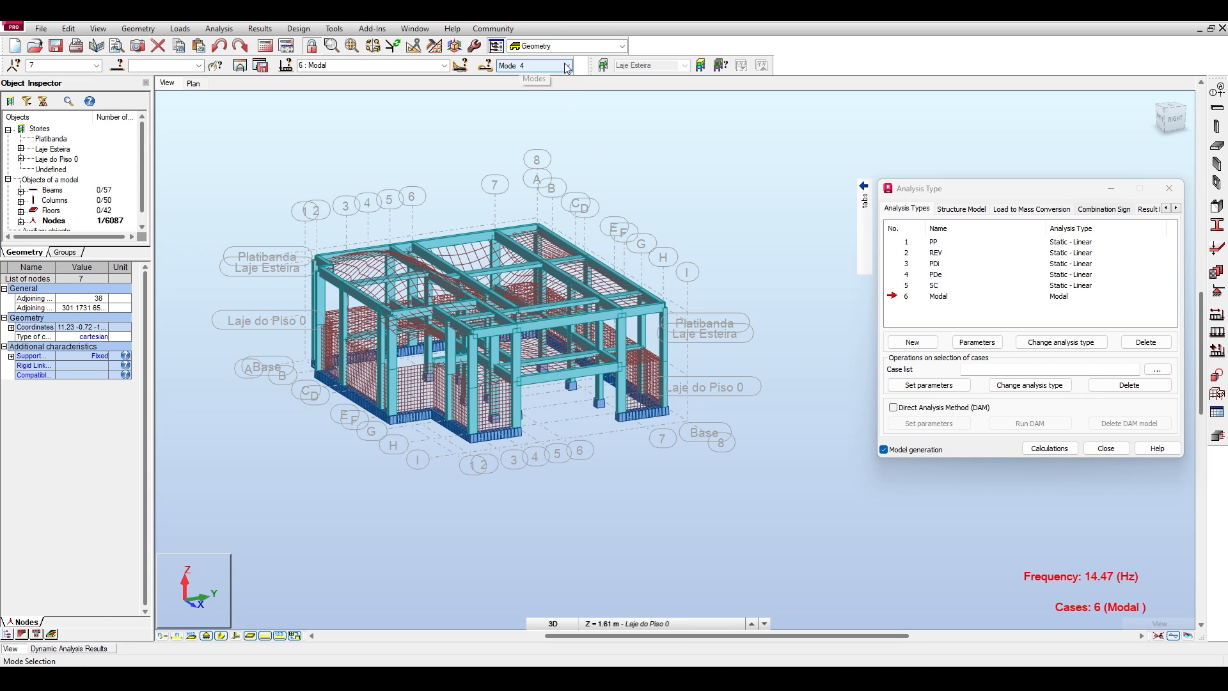
{"action": "left_click", "coordinate": [549, 65]}
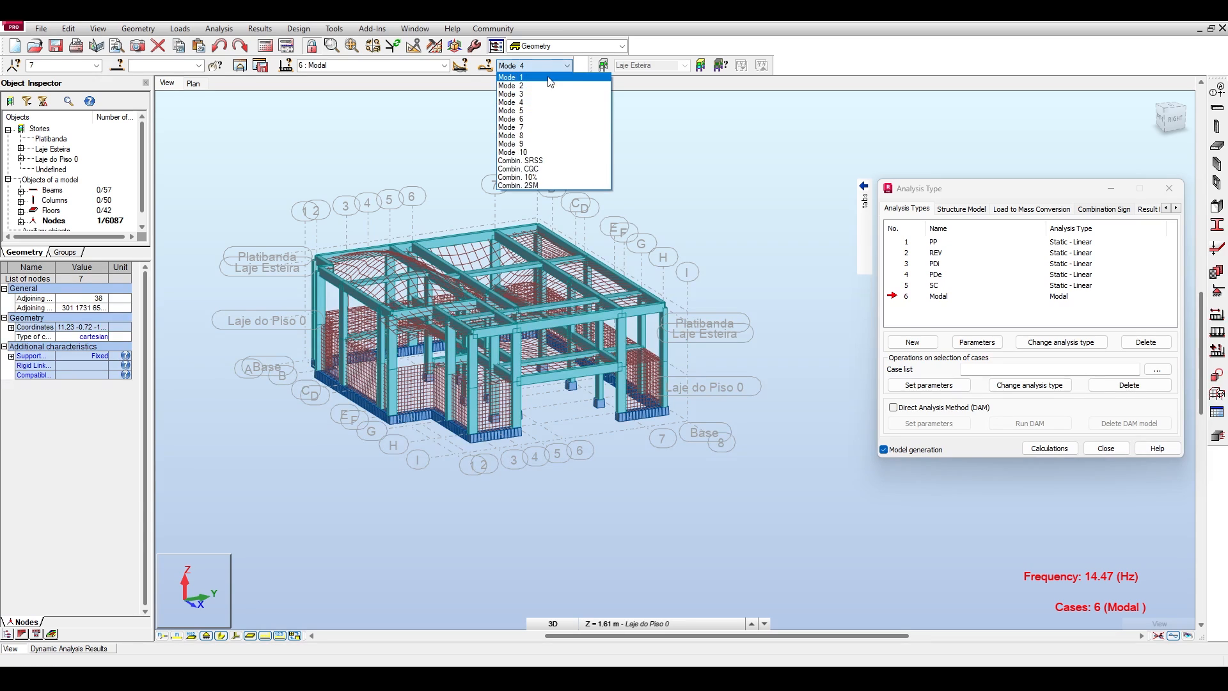
{"action": "left_click", "coordinate": [549, 77]}
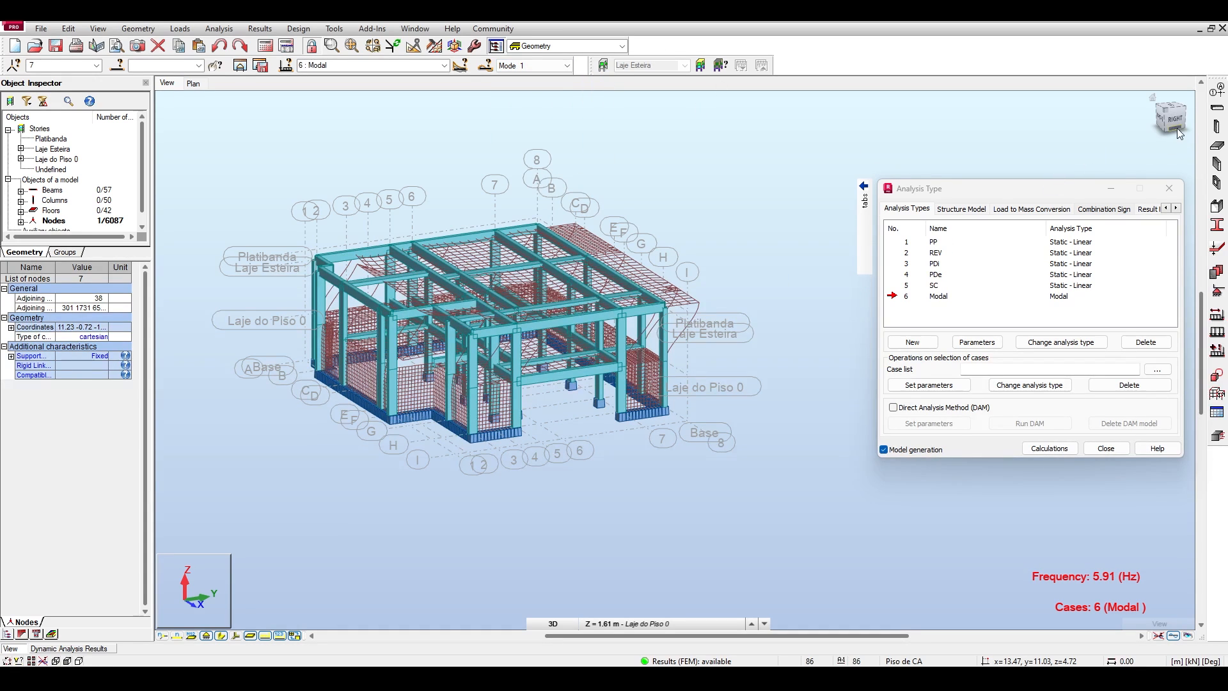
{"action": "left_click", "coordinate": [1165, 123]}
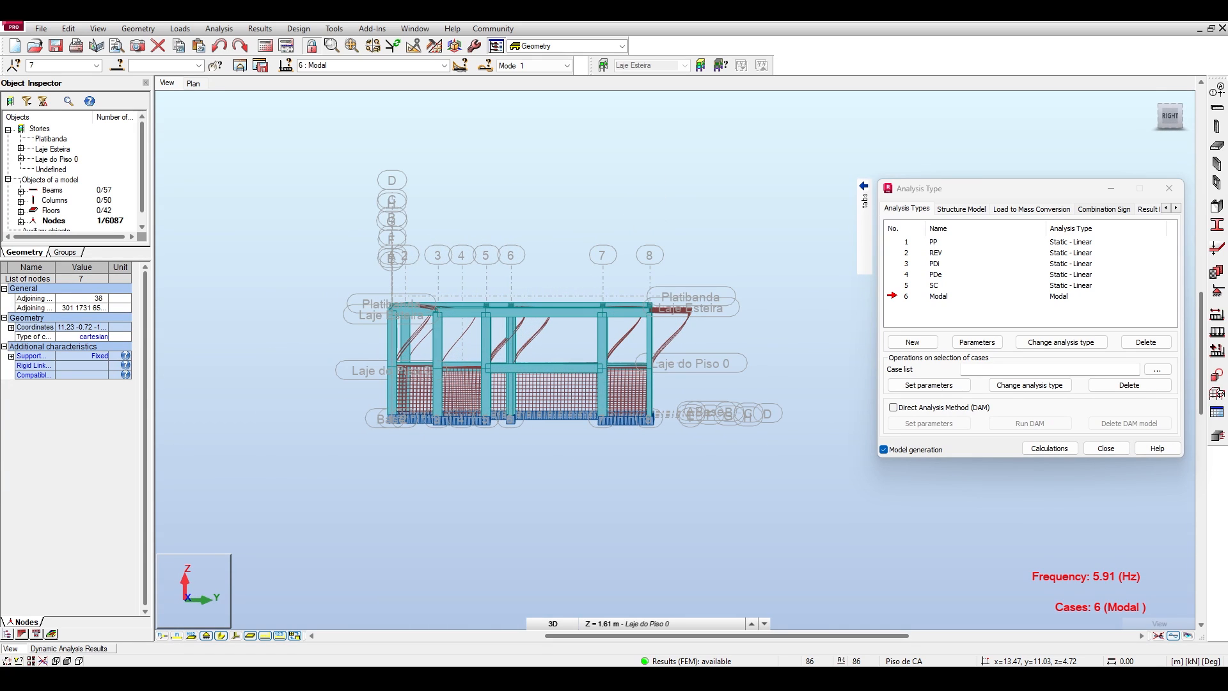
{"action": "left_click_drag", "start_coordinate": [1165, 115], "coordinate": [1170, 120]}
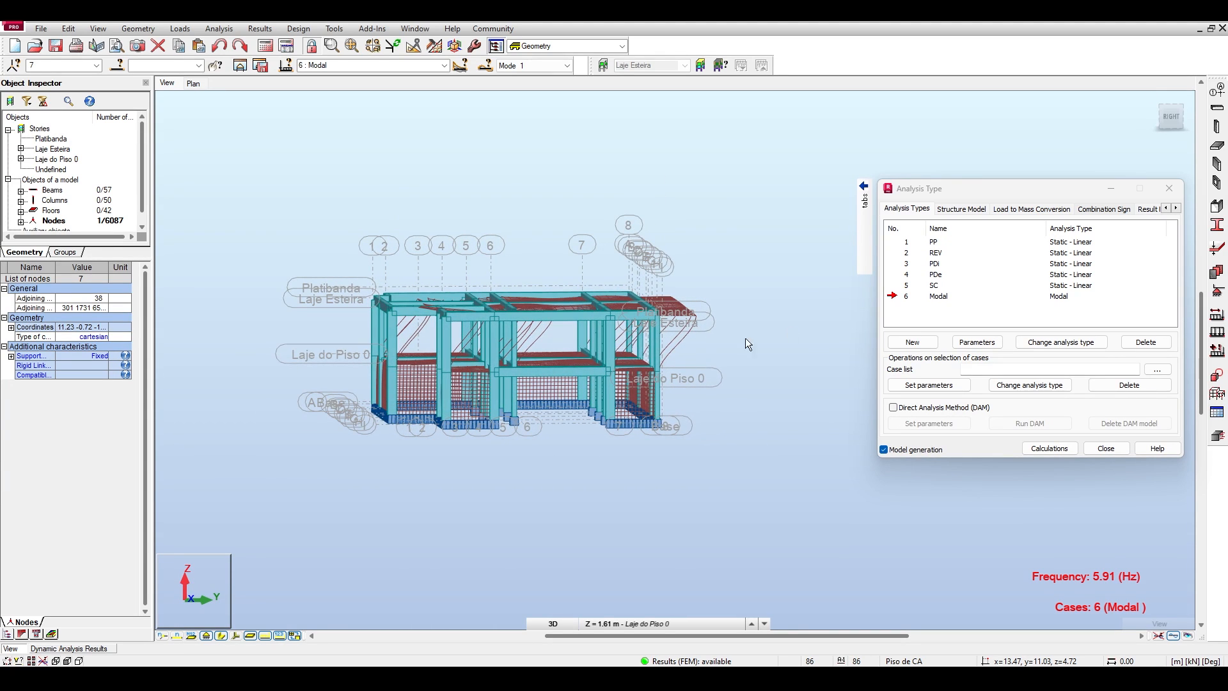
{"action": "middle_click_drag", "start_coordinate": [635, 262], "coordinate": [500, 258]}
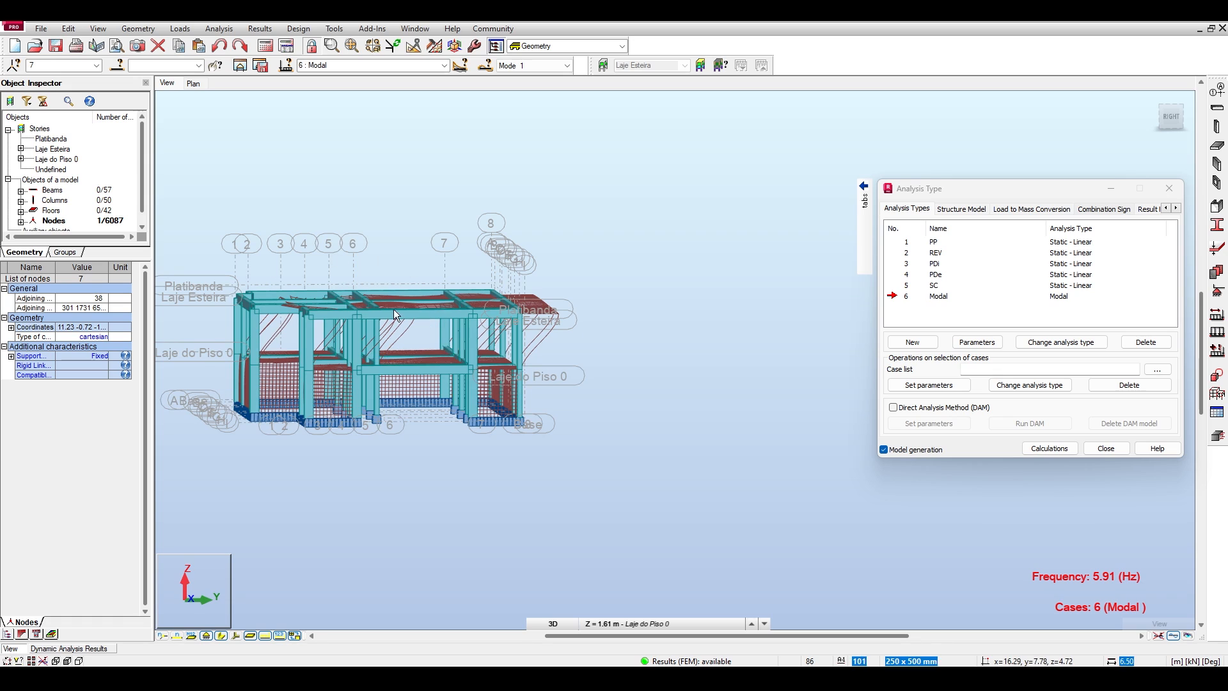
{"action": "middle_click_drag", "start_coordinate": [389, 303], "coordinate": [433, 294]}
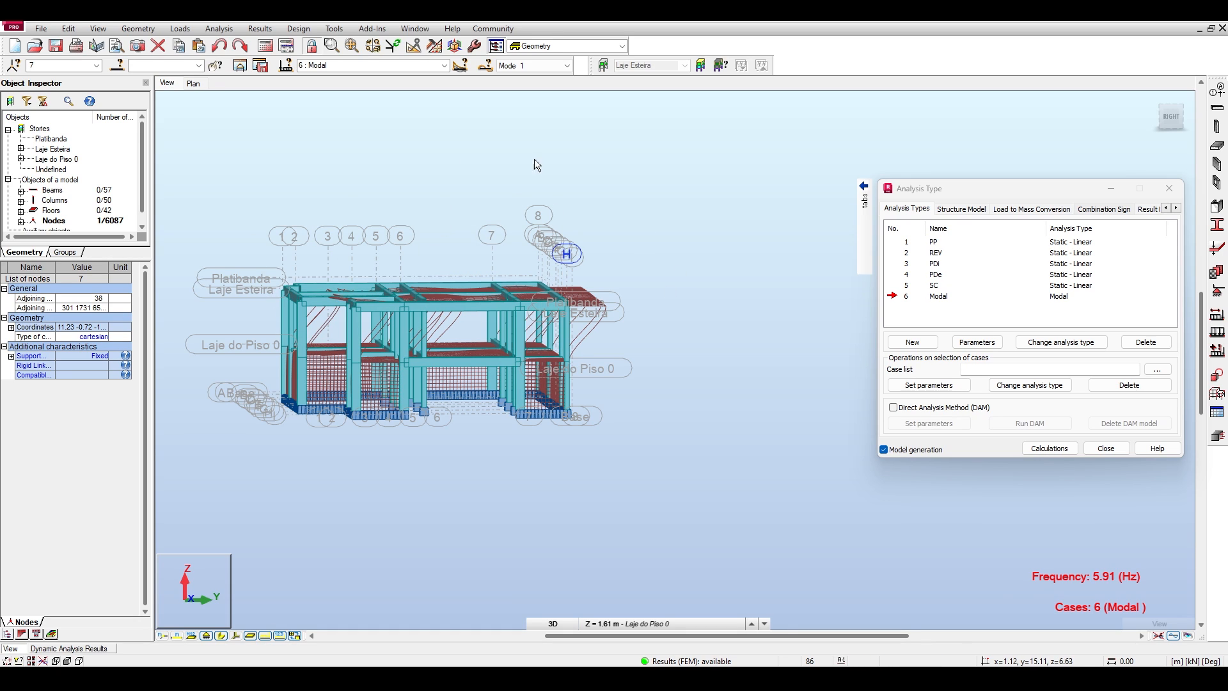
Return to the dynamic analysis results table and examine mode 1's current mass UY and mode 10's relative masses.
{"action": "left_click", "coordinate": [80, 648]}
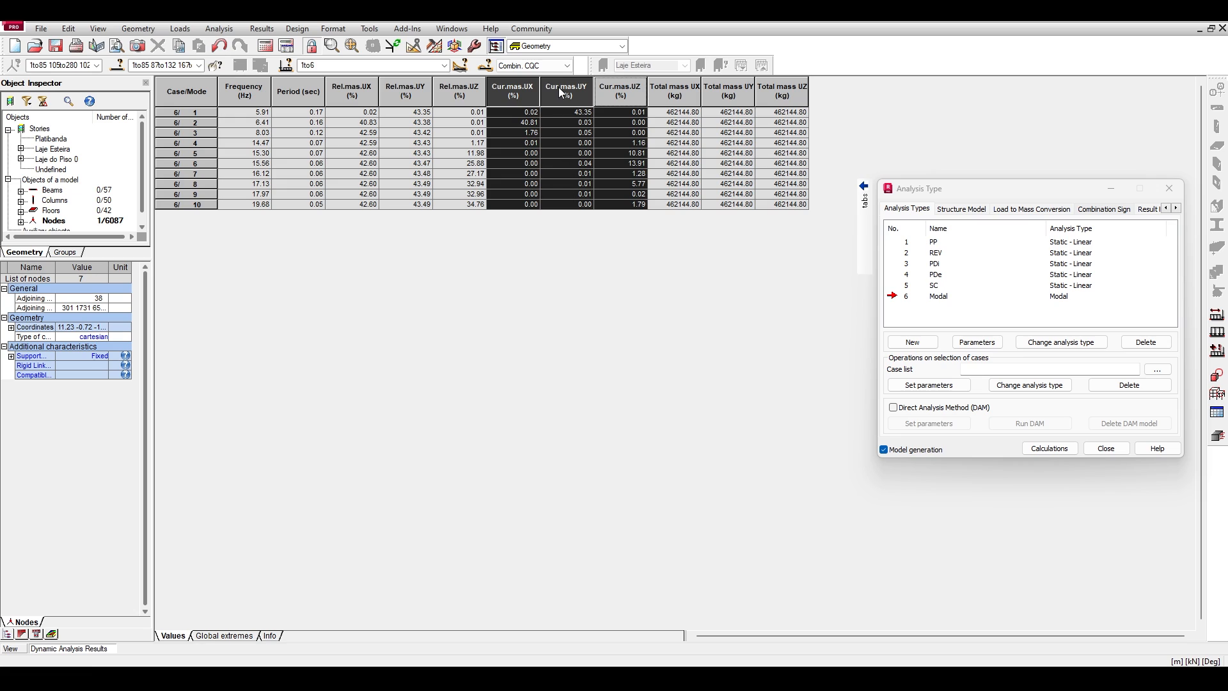
{"action": "left_click", "coordinate": [569, 113]}
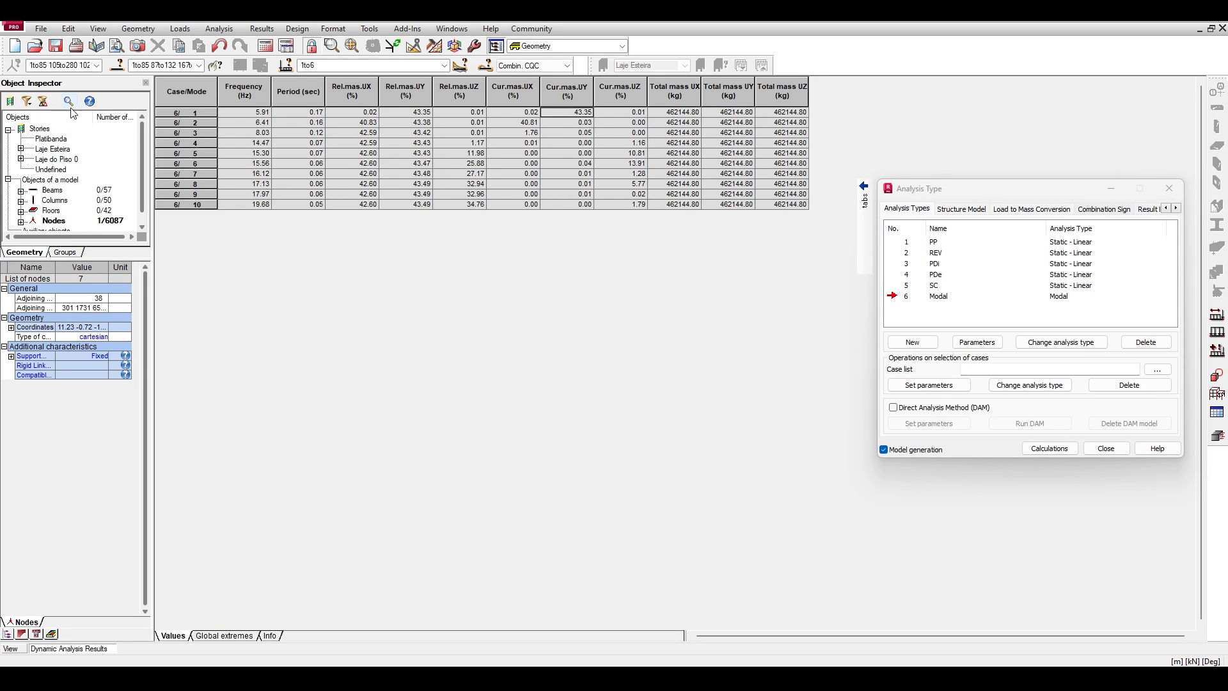
{"action": "left_click_drag", "start_coordinate": [362, 86], "coordinate": [447, 78]}
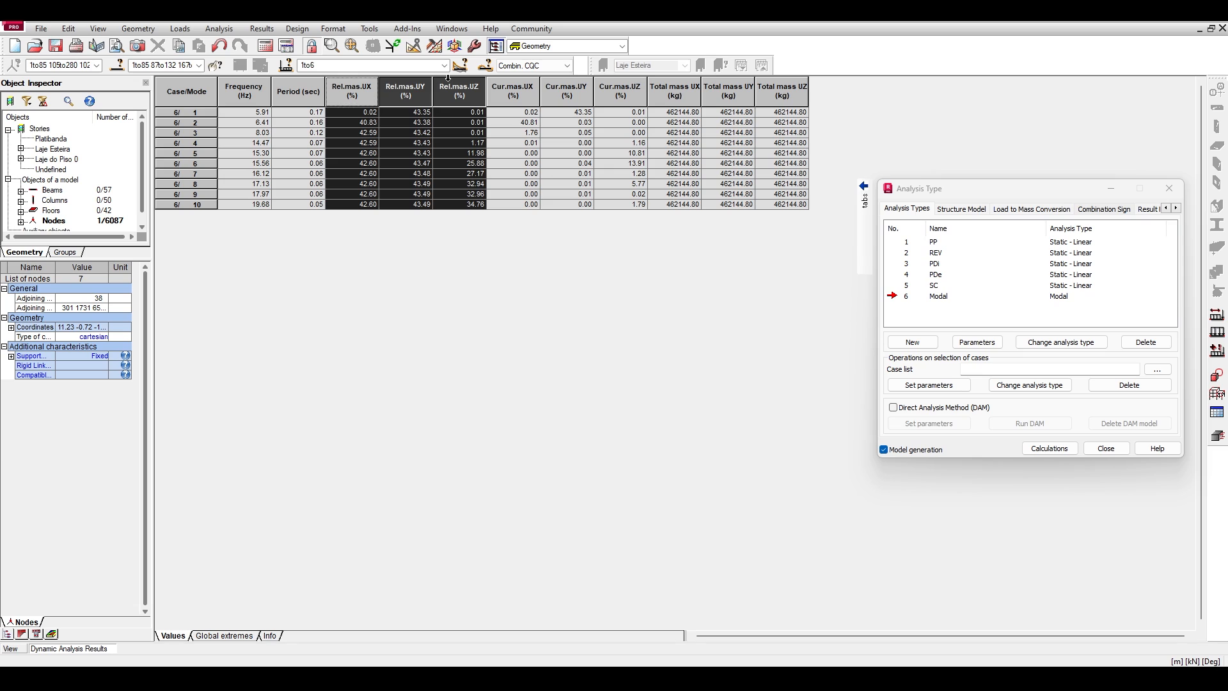
{"action": "left_click", "coordinate": [368, 204]}
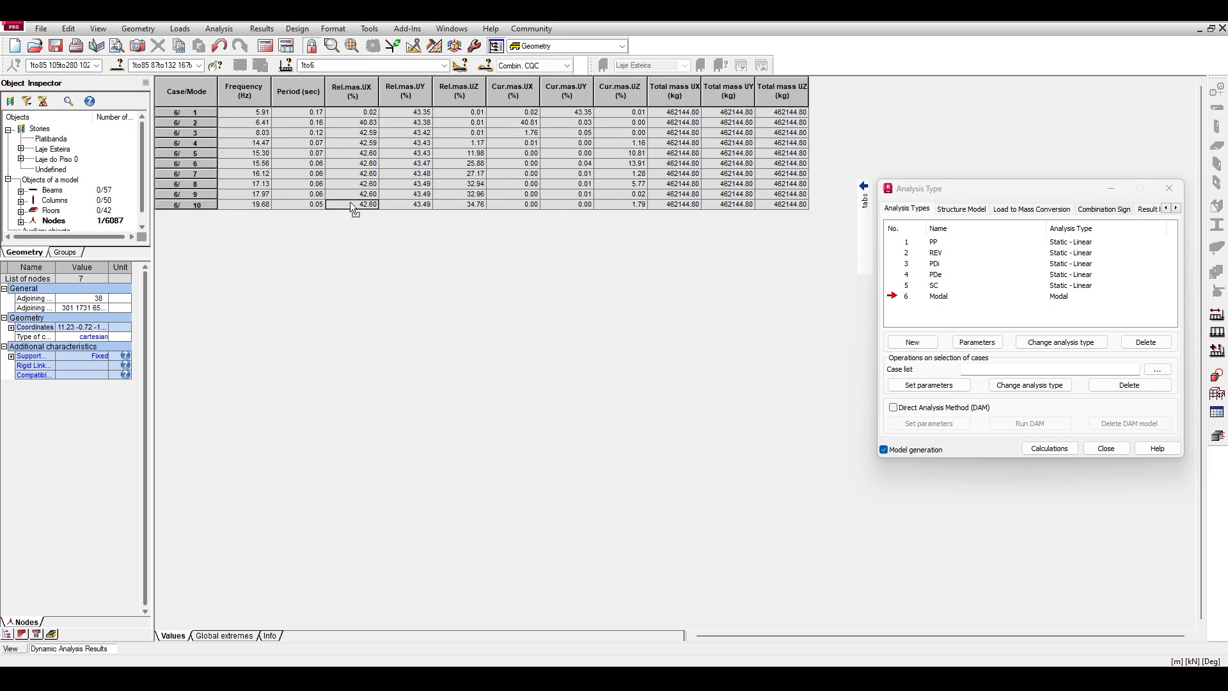
{"action": "left_click_drag", "start_coordinate": [471, 210], "coordinate": [357, 211]}
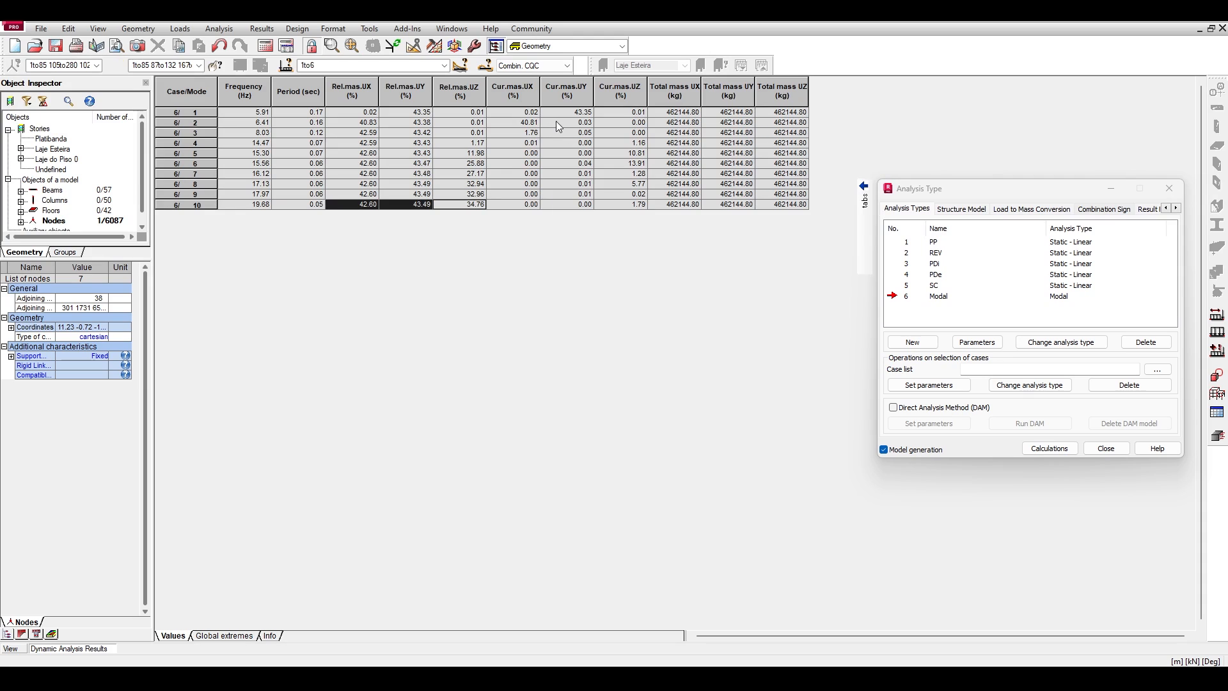
Compare the current mass columns with the relative mass columns for UX, UY and UZ.
{"action": "left_click_drag", "start_coordinate": [534, 95], "coordinate": [602, 90]}
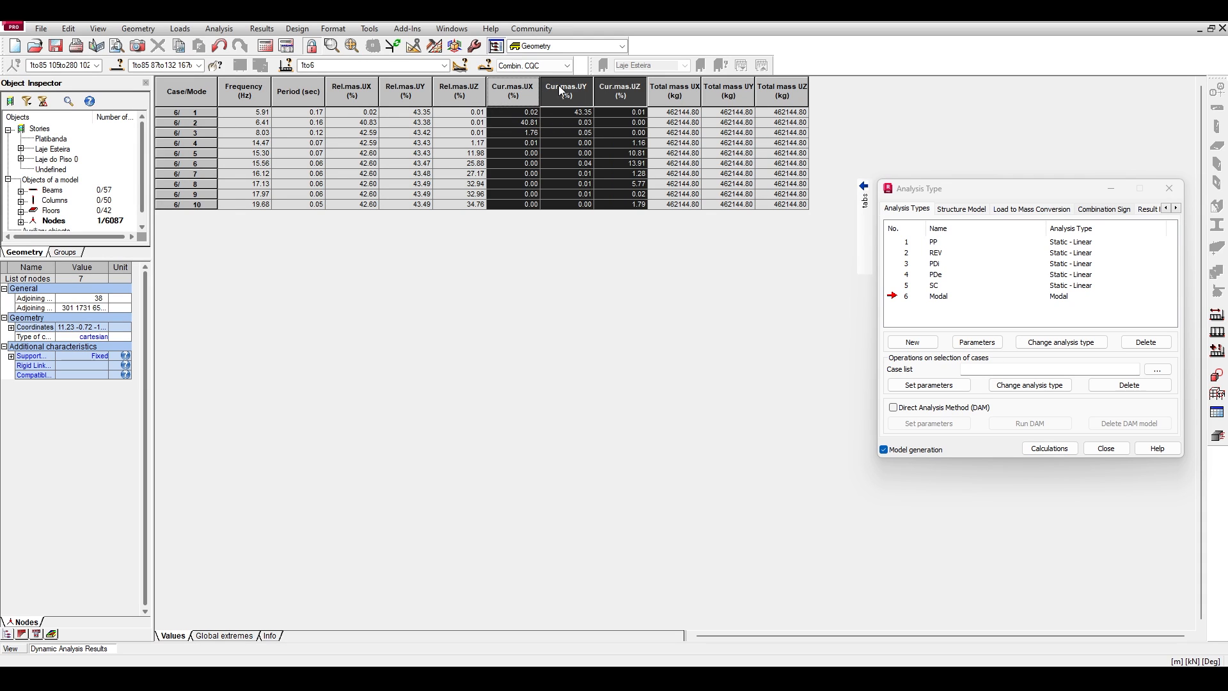
{"action": "left_click_drag", "start_coordinate": [347, 90], "coordinate": [446, 87]}
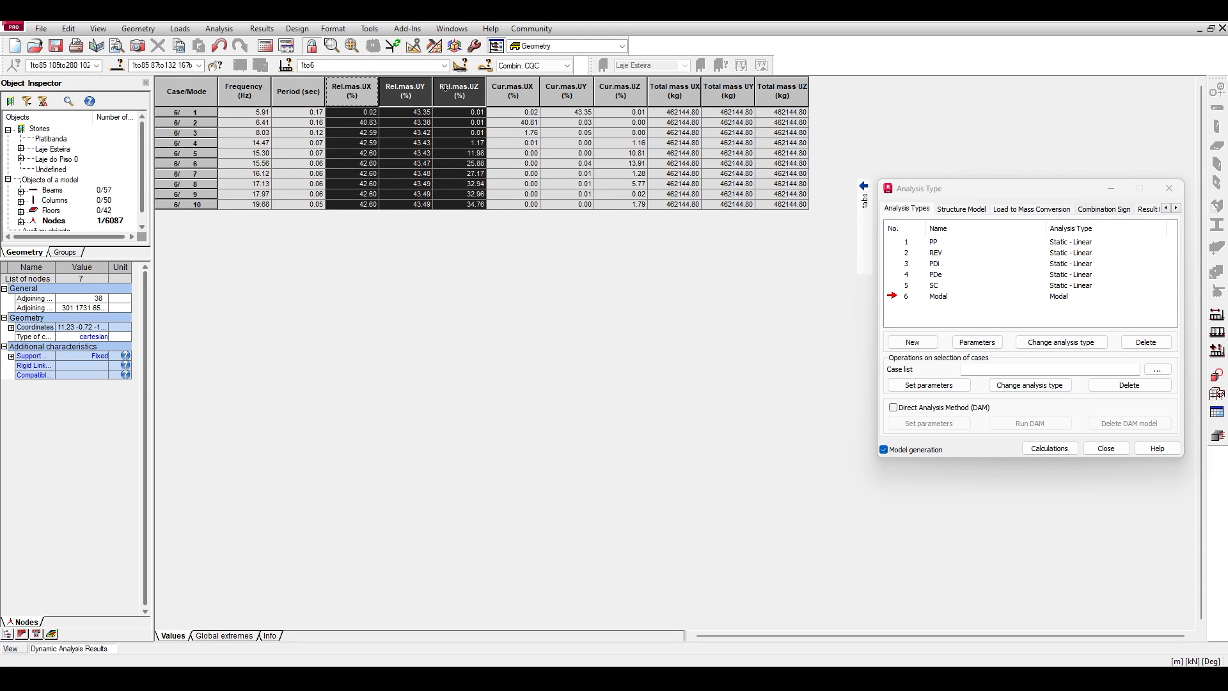
{"action": "left_click", "coordinate": [373, 119]}
{"action": "left_click_drag", "start_coordinate": [361, 89], "coordinate": [439, 79]}
{"action": "left_click_drag", "start_coordinate": [512, 90], "coordinate": [612, 98]}
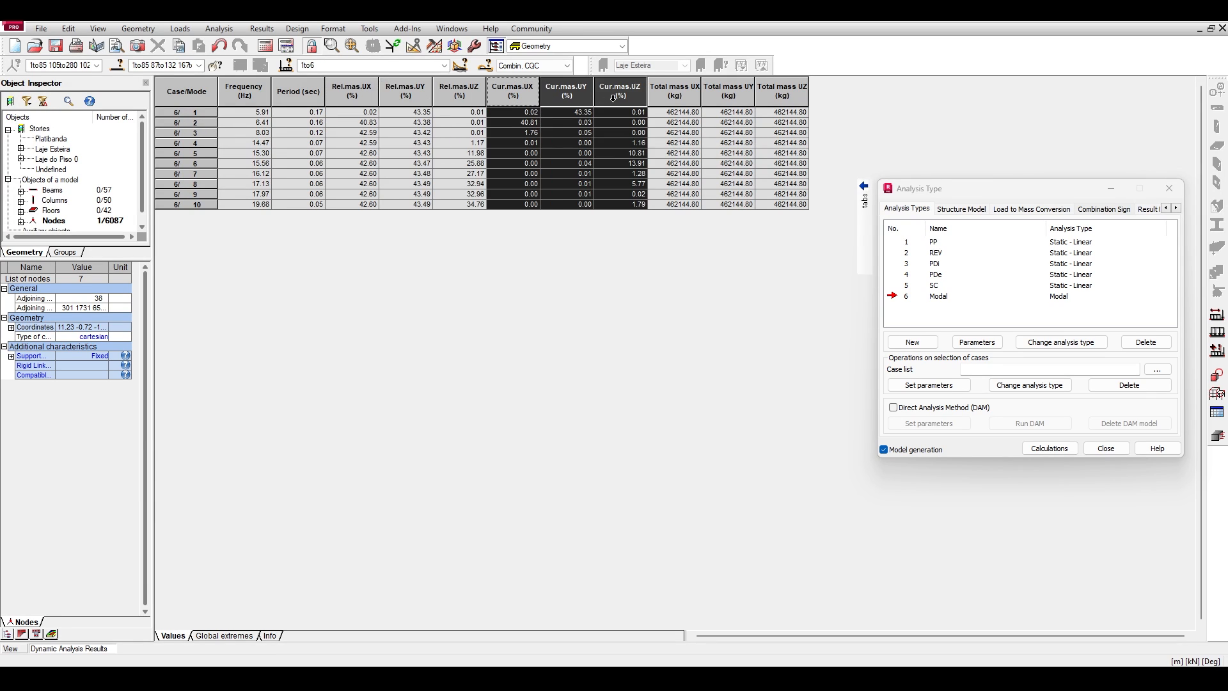
{"action": "left_click", "coordinate": [589, 124]}
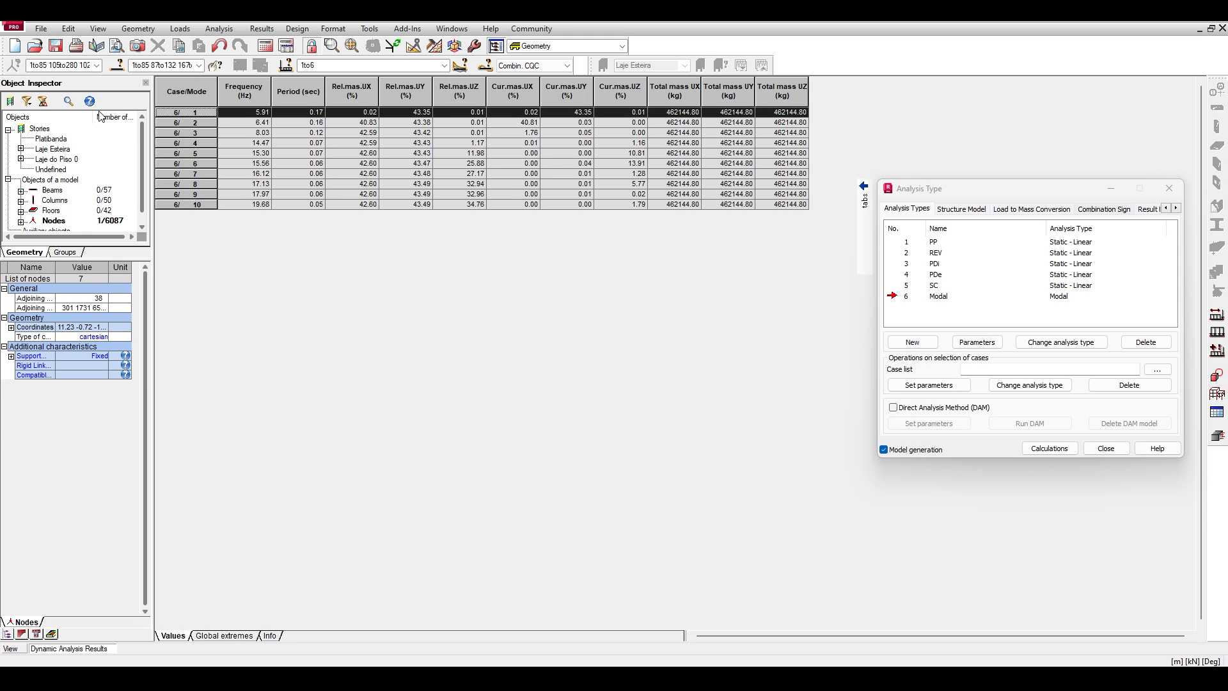
Check the mode 2 row, and display mode 2 in the model view to examine its deformed shape in plan.
{"action": "left_click", "coordinate": [180, 122]}
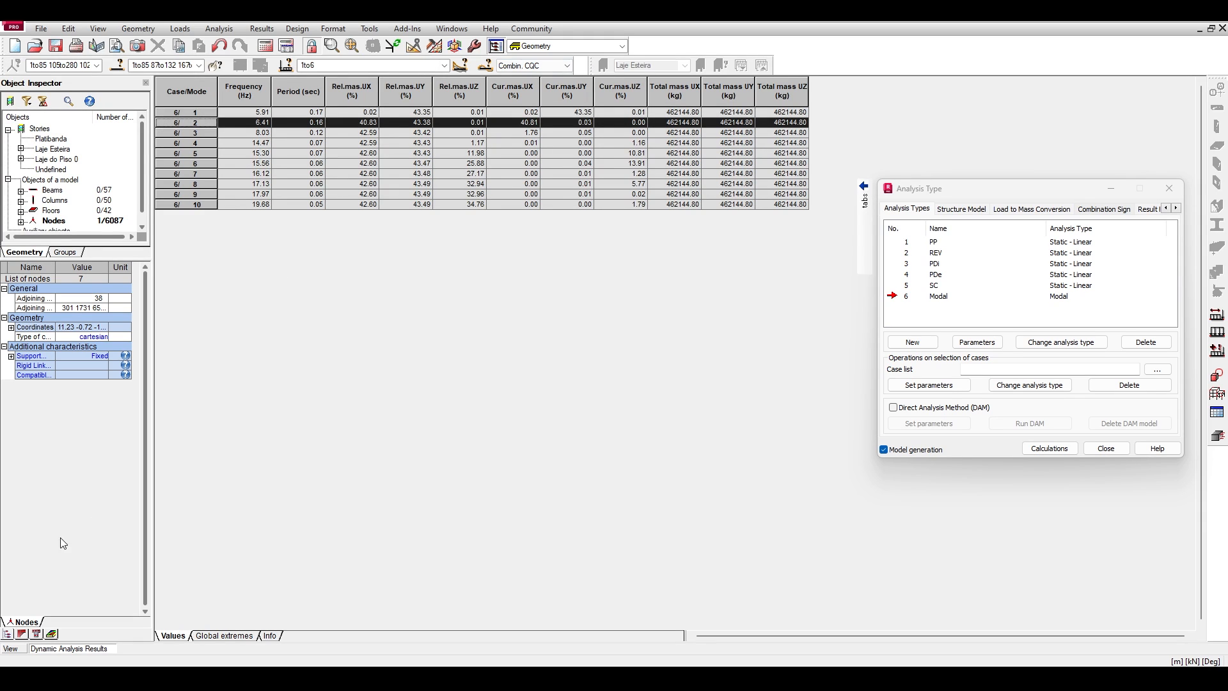
{"action": "left_click", "coordinate": [17, 646]}
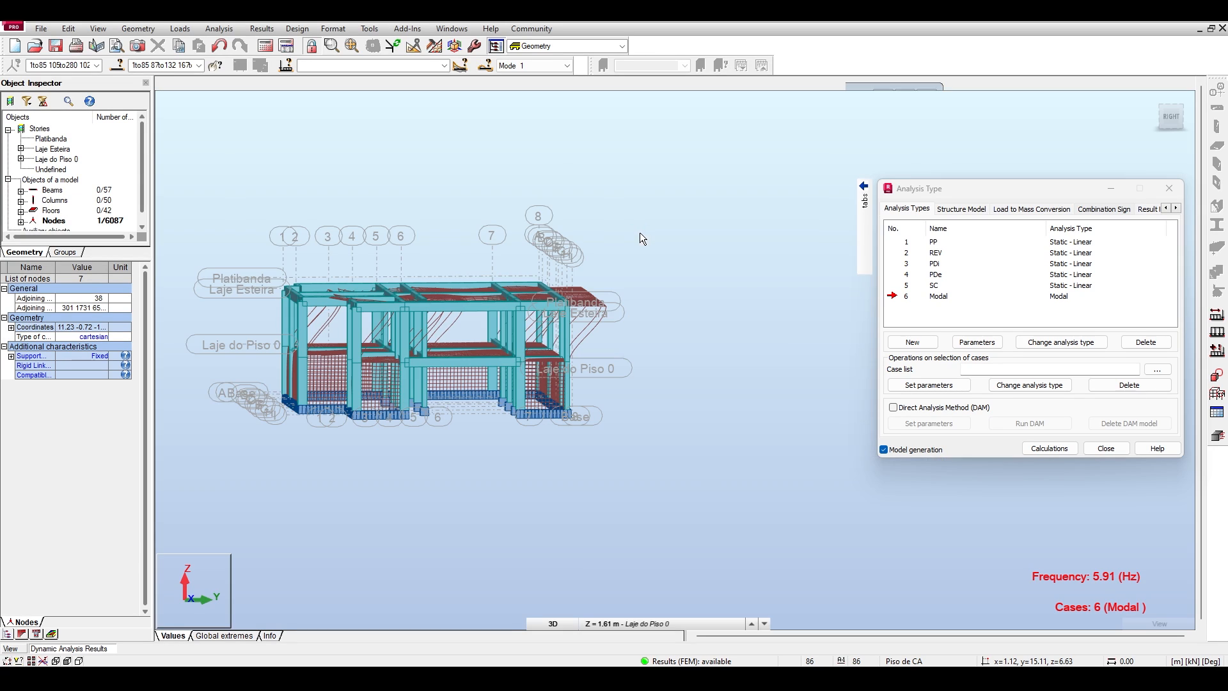
{"action": "left_click", "coordinate": [539, 67]}
{"action": "left_click", "coordinate": [521, 83]}
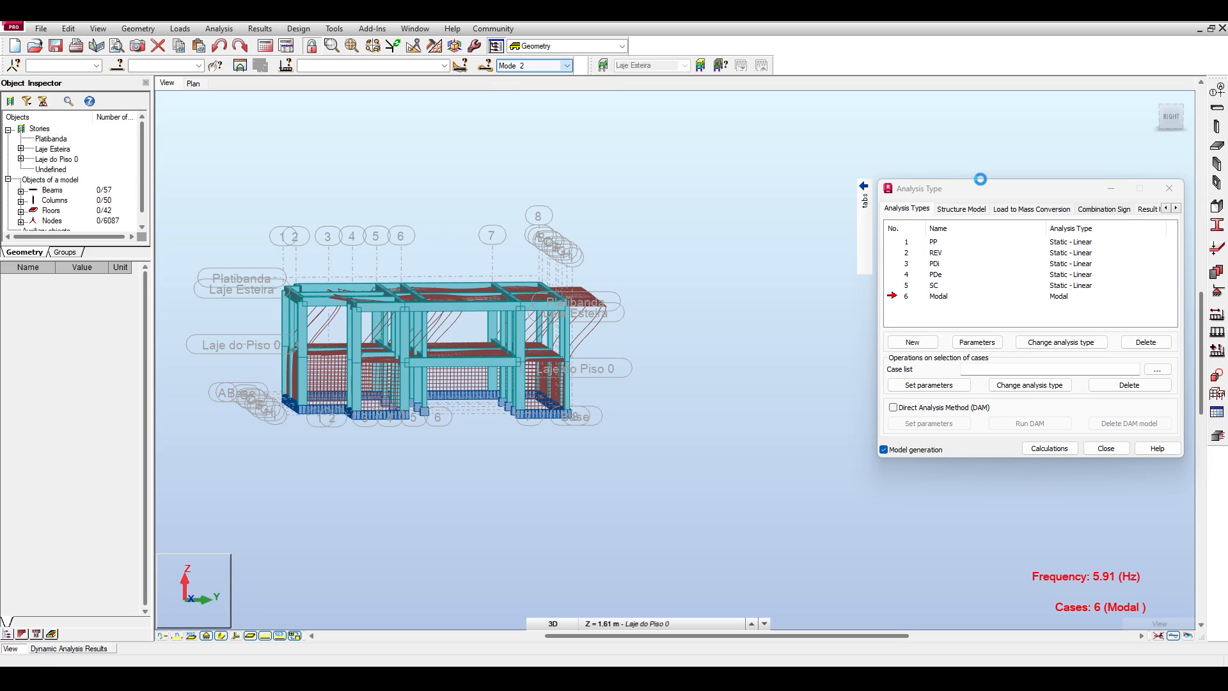
{"action": "left_click", "coordinate": [1167, 110]}
{"action": "left_click_drag", "start_coordinate": [1170, 115], "coordinate": [1183, 156]}
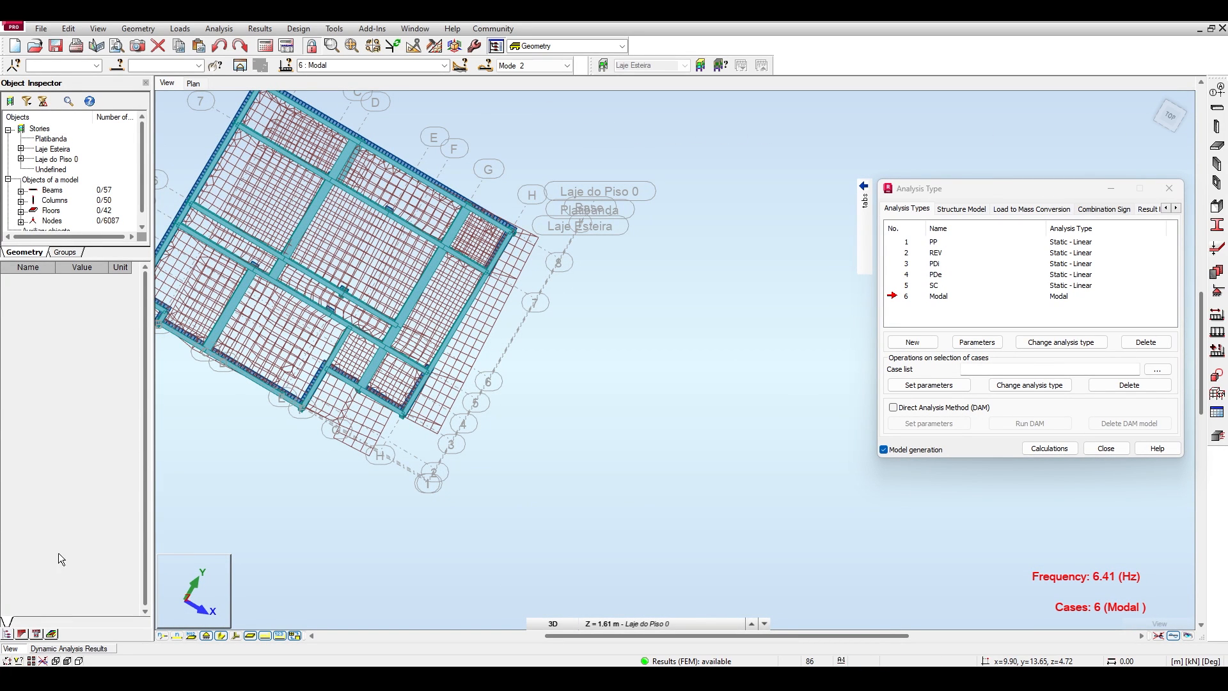
Reopen the dynamic analysis results table and examine mode 2's current mass UX against the current masses of all modes.
{"action": "left_click", "coordinate": [51, 649]}
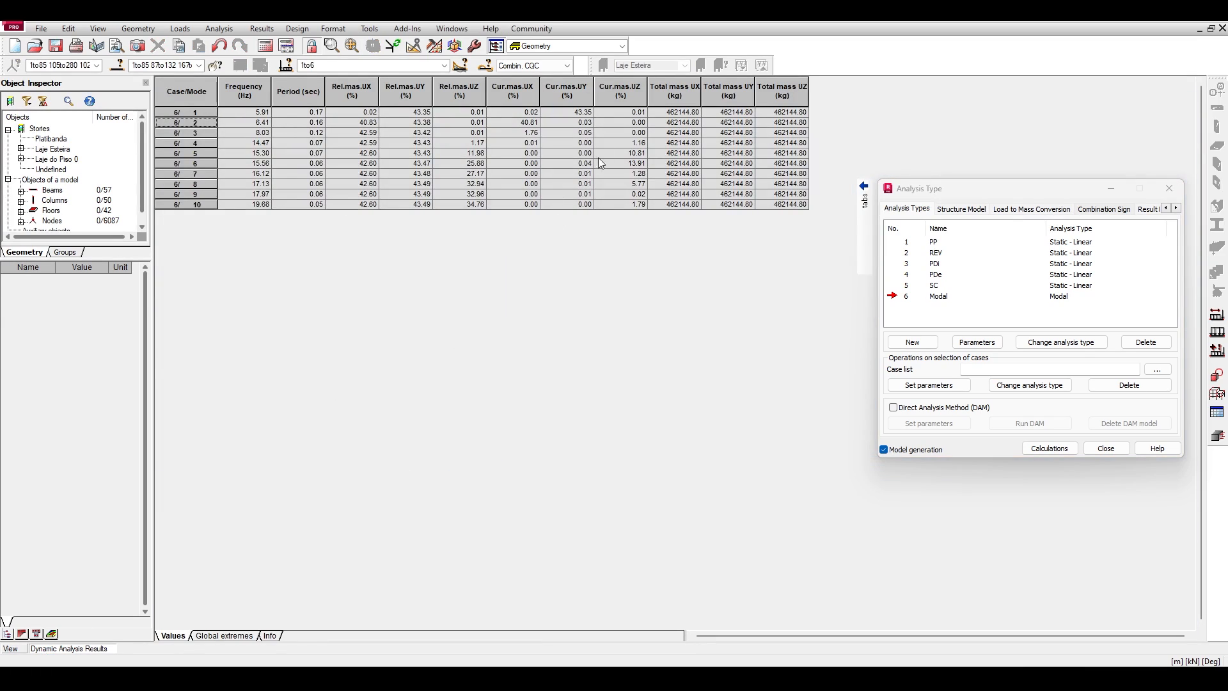
{"action": "left_click", "coordinate": [512, 123]}
{"action": "left_click", "coordinate": [187, 119]}
{"action": "left_click", "coordinate": [573, 144]}
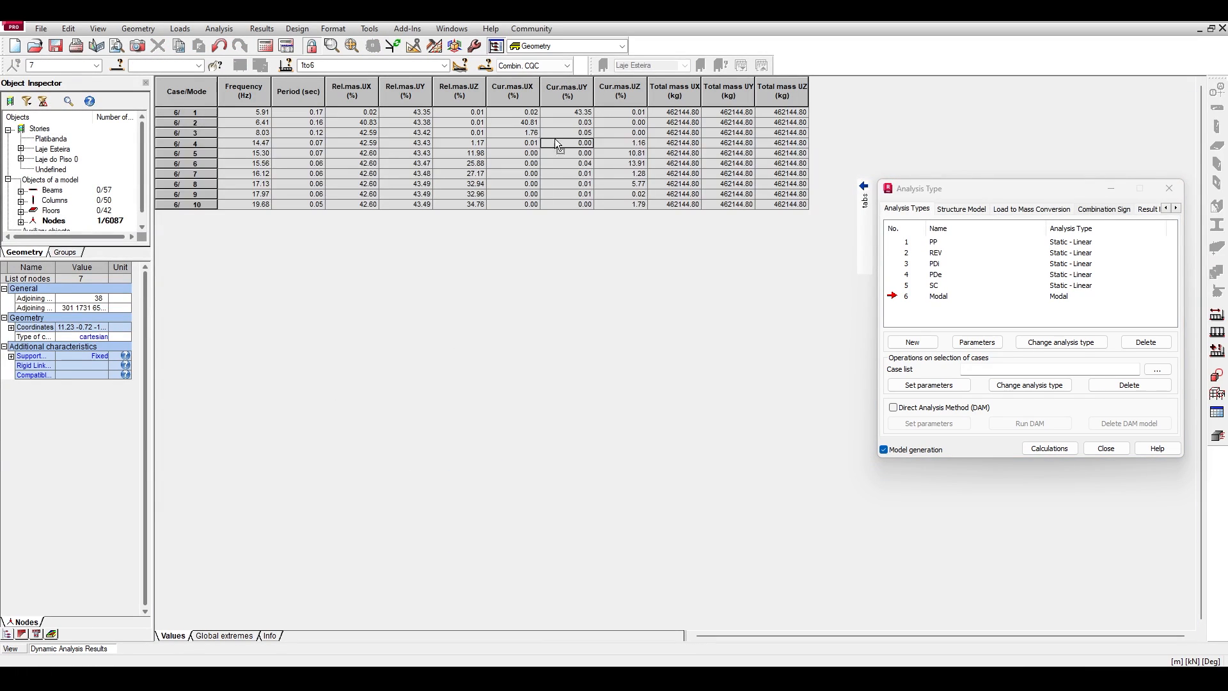
{"action": "left_click", "coordinate": [532, 123]}
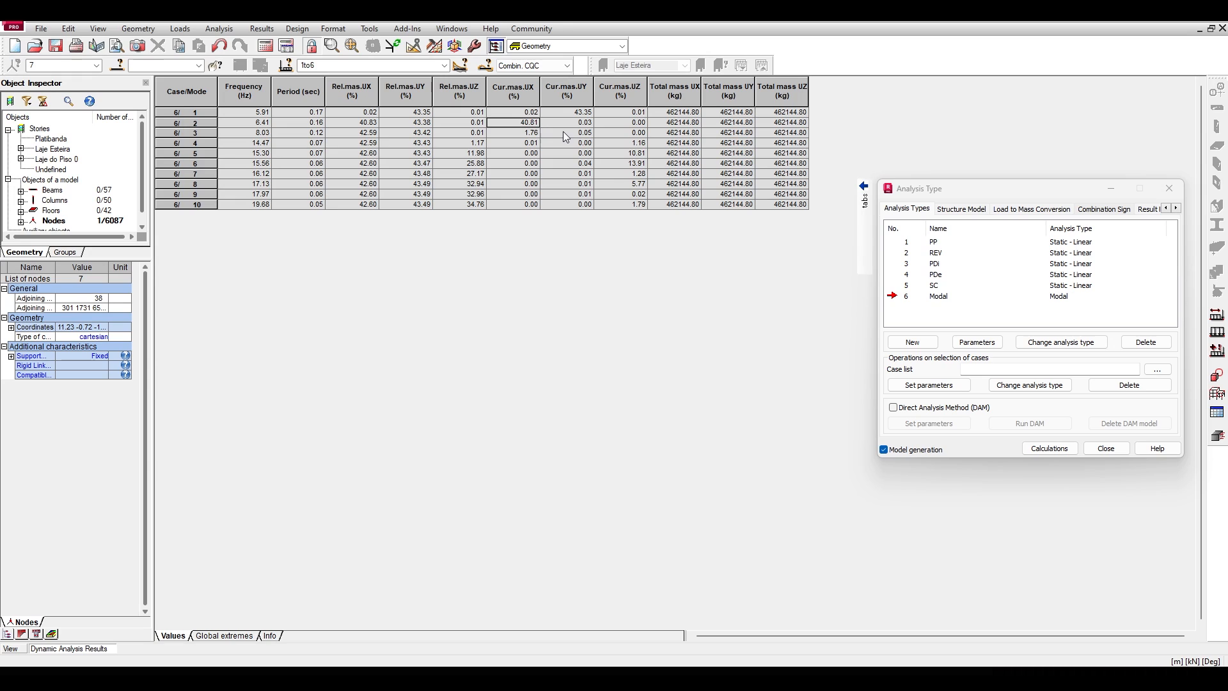
{"action": "left_click_drag", "start_coordinate": [528, 113], "coordinate": [623, 205]}
{"action": "left_click", "coordinate": [620, 188]}
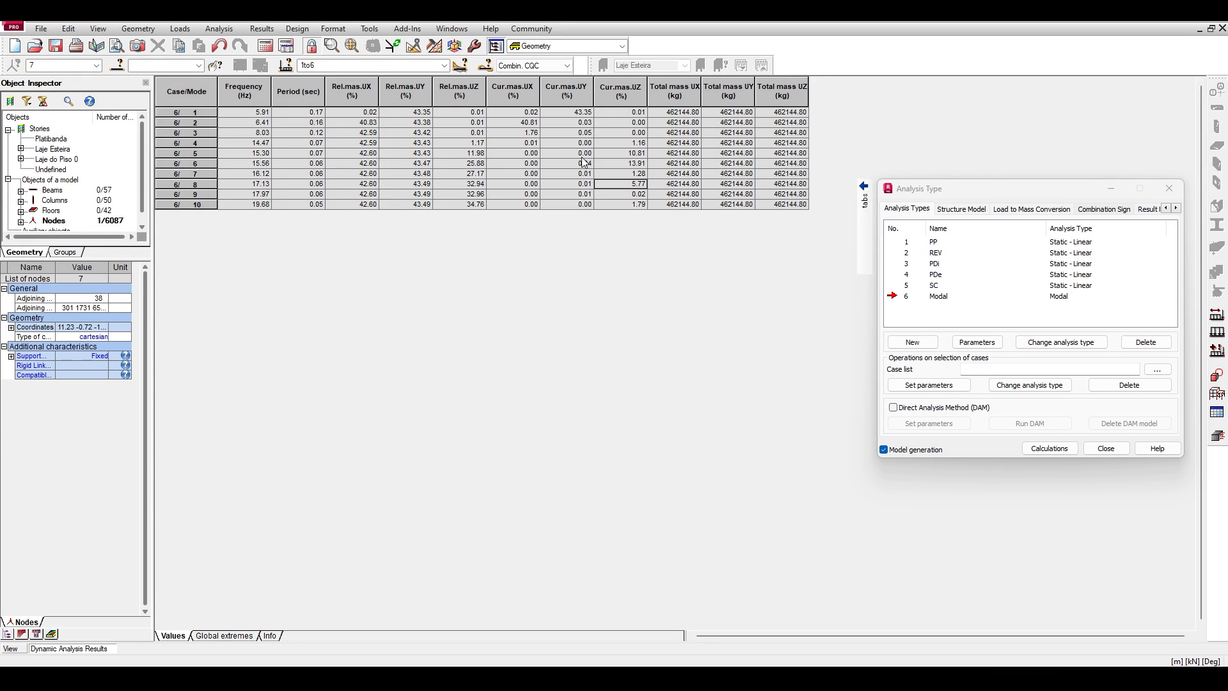
Examine the dominant current mass values of modes 1 and 2, and mode 3's values in UX, UY and UZ.
{"action": "left_click", "coordinate": [566, 114]}
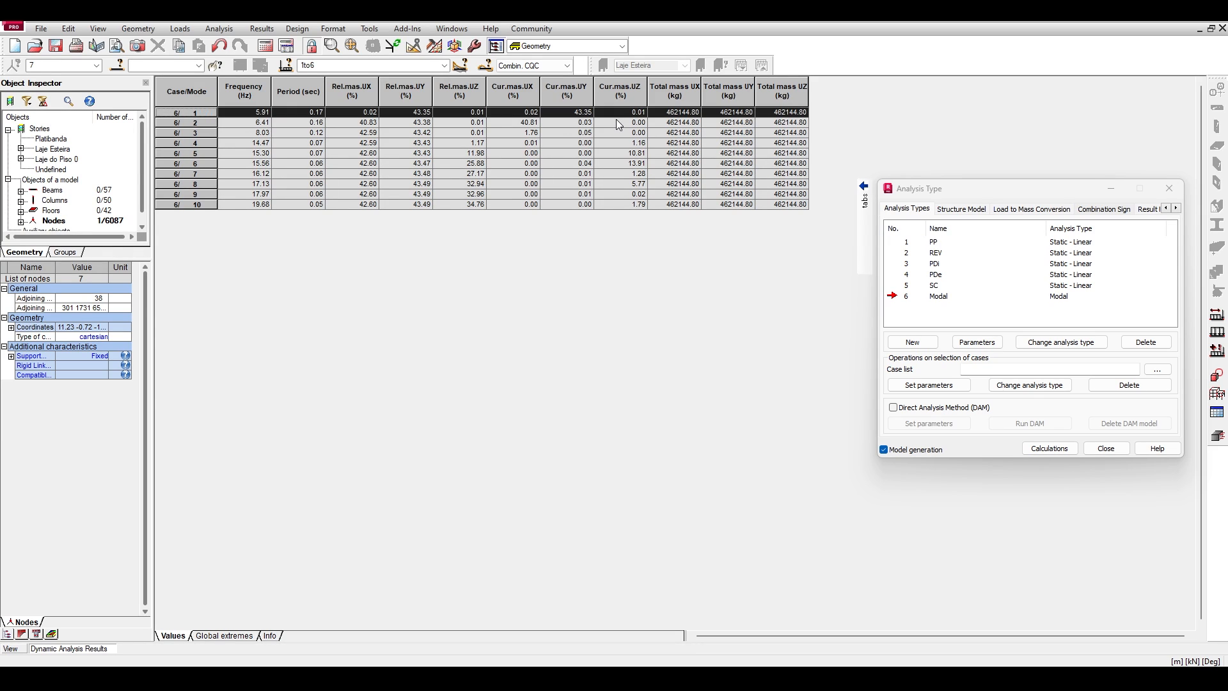
{"action": "left_click", "coordinate": [578, 113]}
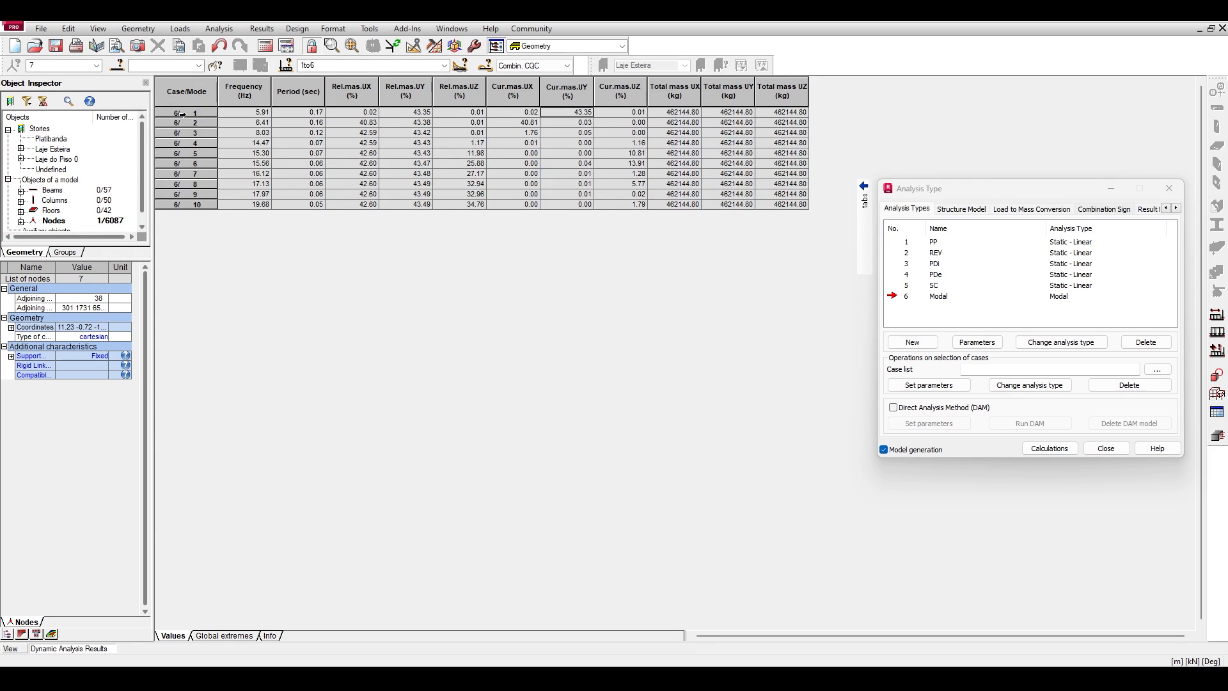
{"action": "left_click", "coordinate": [530, 123]}
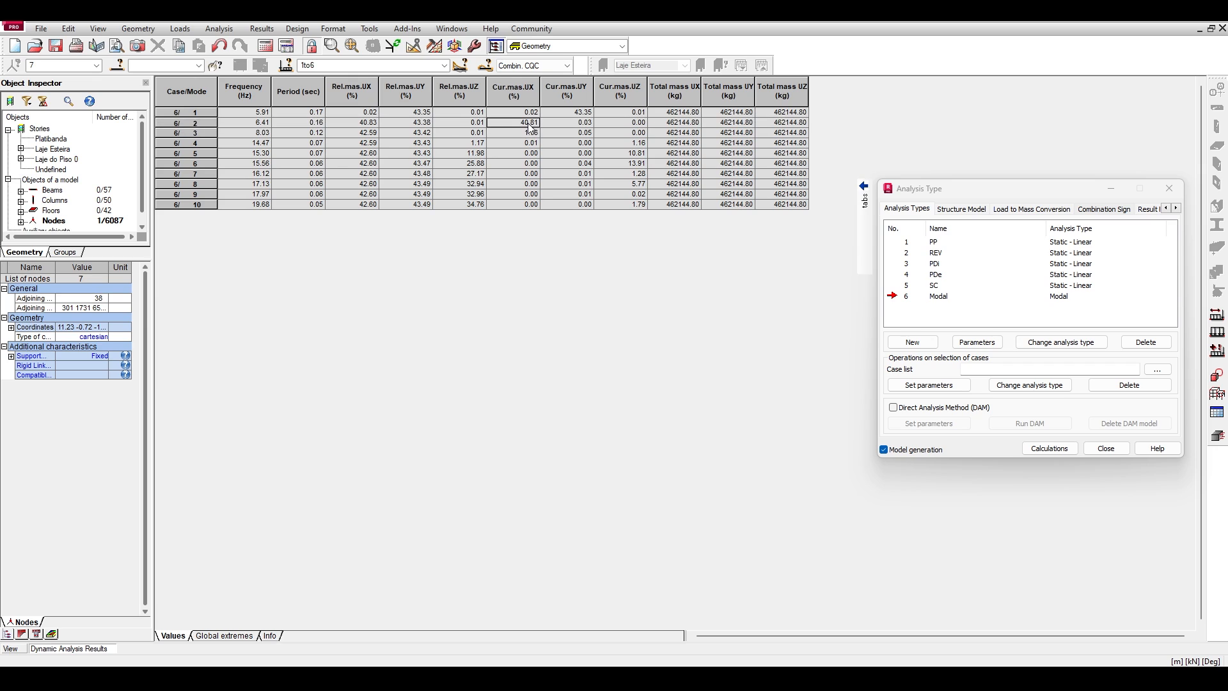
{"action": "left_click", "coordinate": [211, 131]}
{"action": "left_click", "coordinate": [635, 133]}
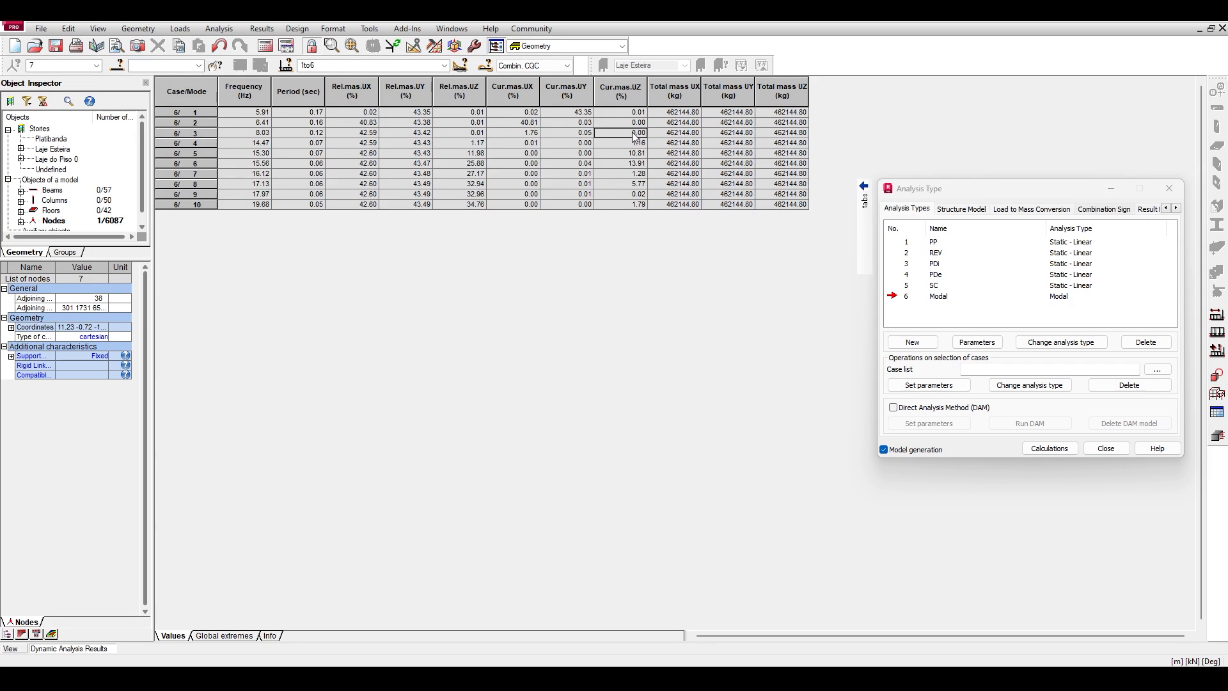
{"action": "left_click_drag", "start_coordinate": [601, 135], "coordinate": [532, 138]}
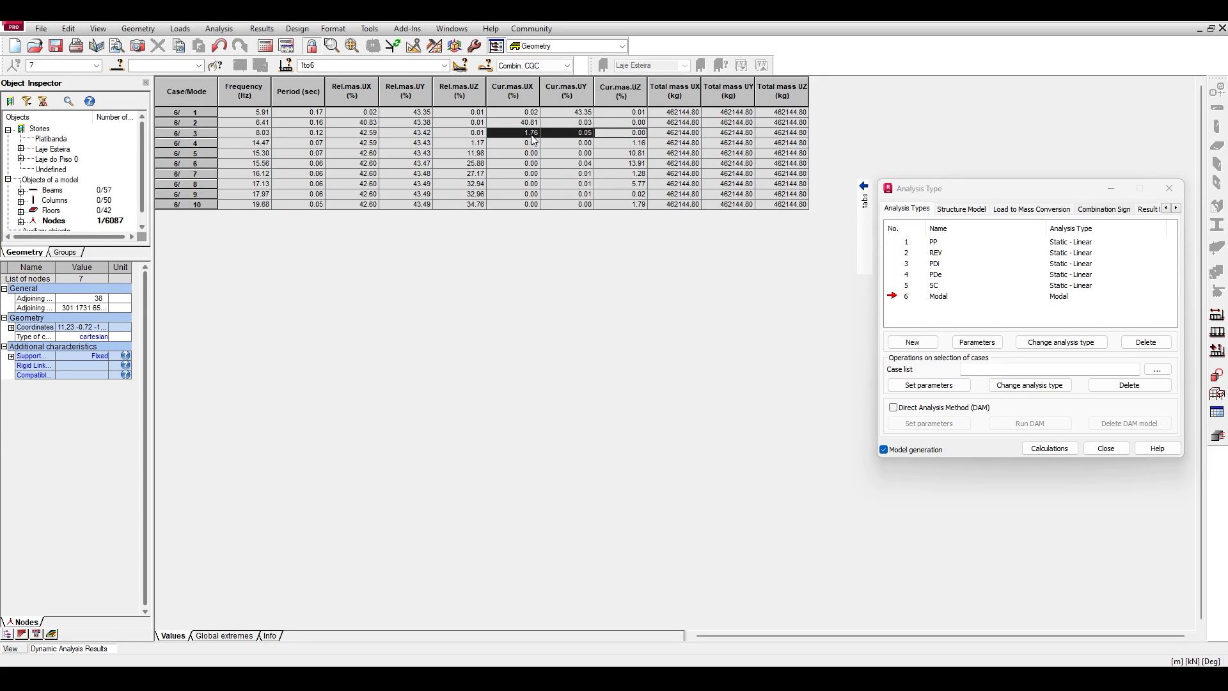
Examine mode 4's current masses in all directions and the current mass UZ of modes 5 and 6.
{"action": "left_click", "coordinate": [187, 153]}
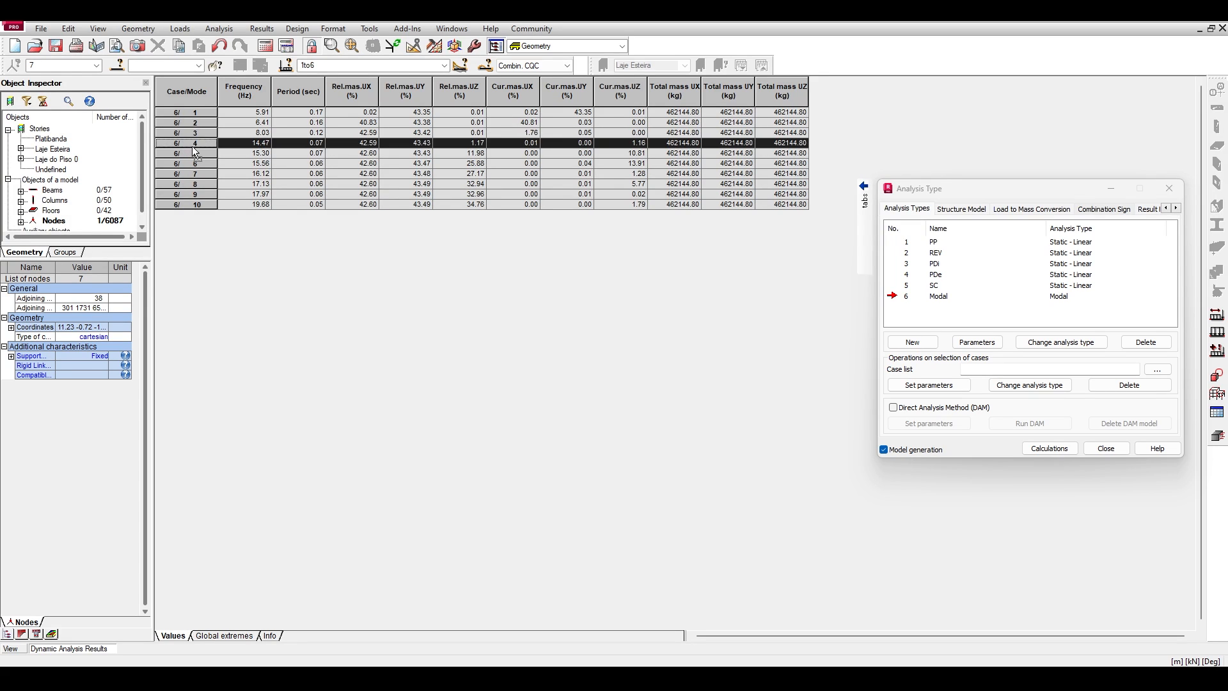
{"action": "left_click", "coordinate": [625, 154]}
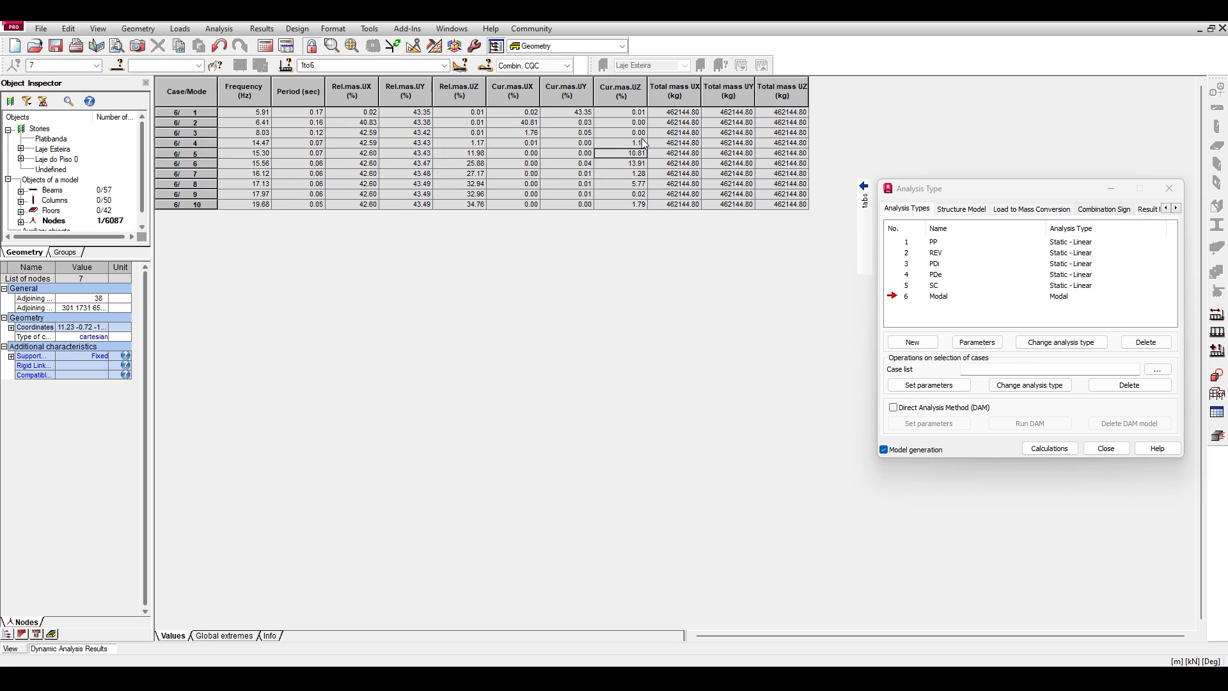
{"action": "left_click_drag", "start_coordinate": [639, 144], "coordinate": [518, 143]}
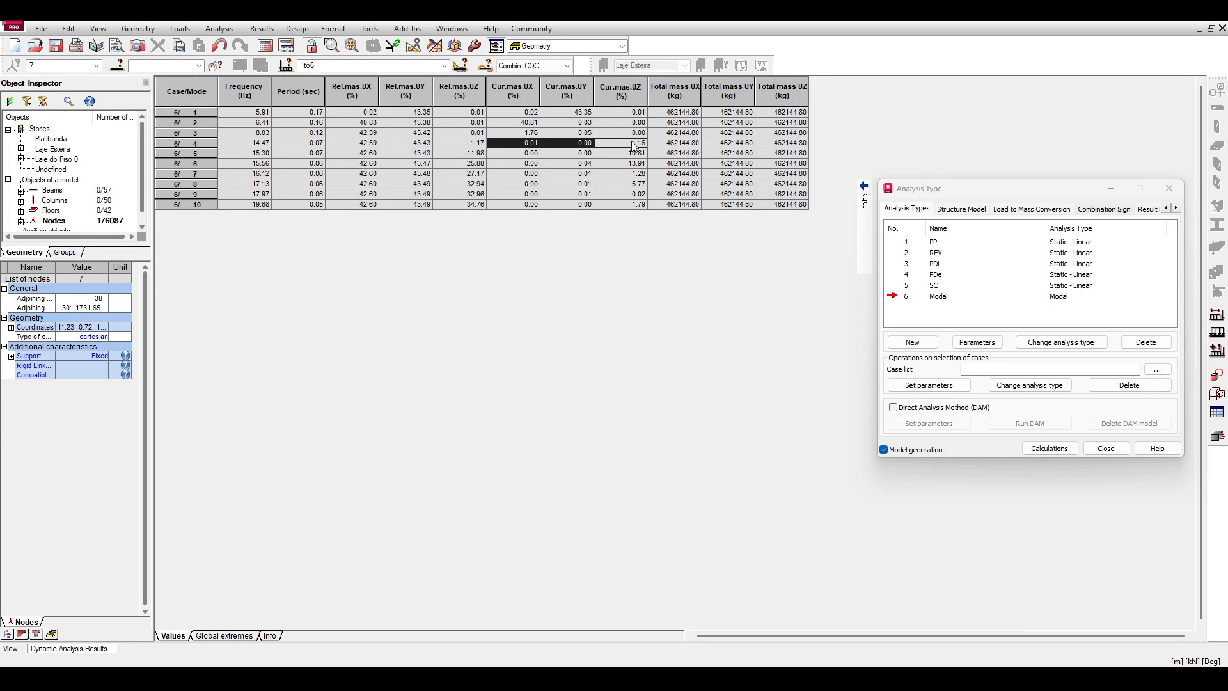
{"action": "left_click", "coordinate": [209, 151]}
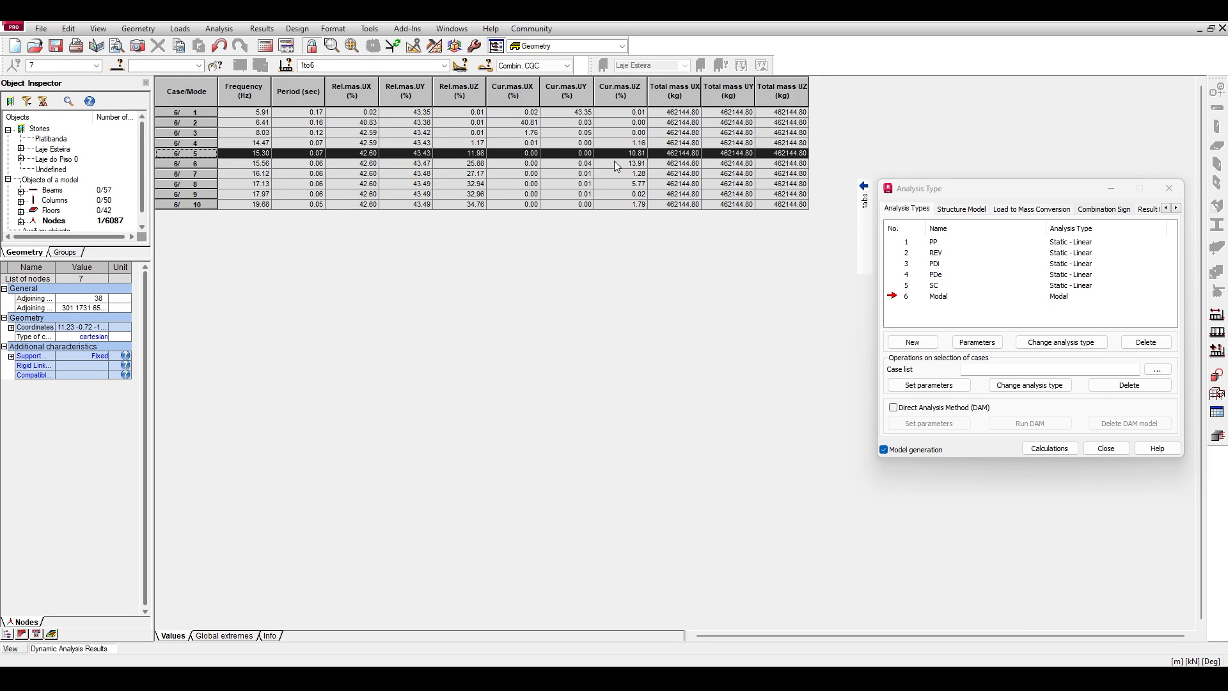
{"action": "left_click", "coordinate": [626, 164]}
{"action": "left_click_drag", "start_coordinate": [631, 151], "coordinate": [629, 164]}
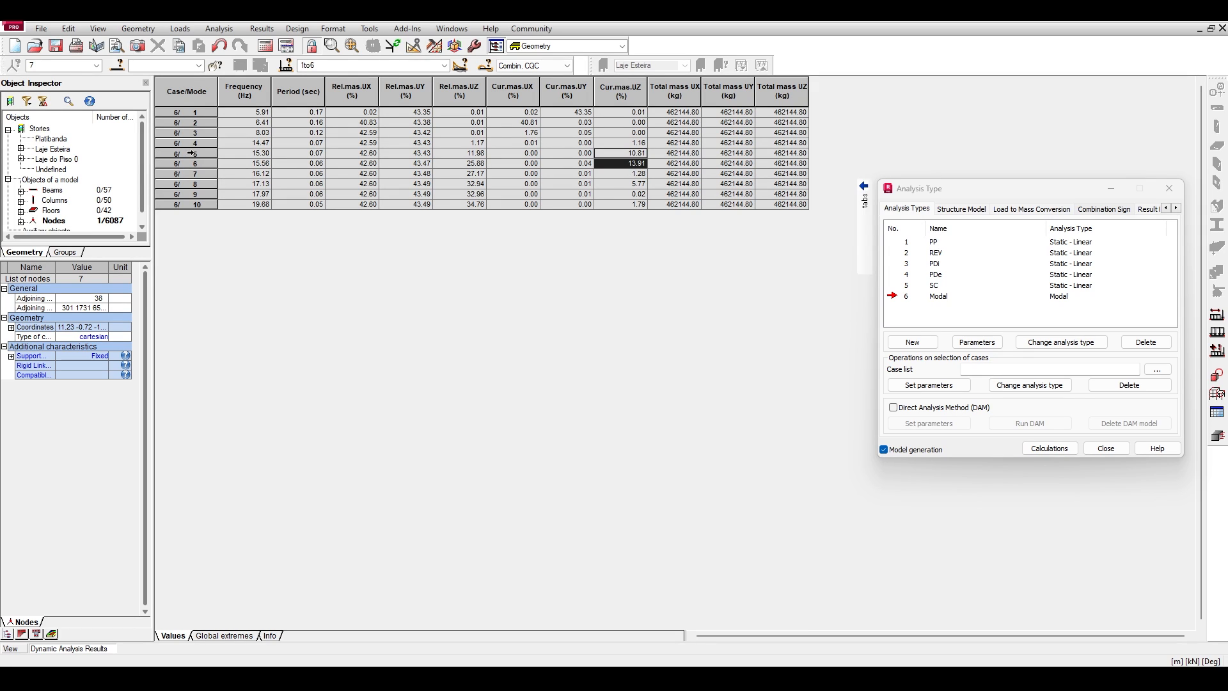
Compare the mode 5 and 6 rows, and examine the current mass UZ of modes 5 through 10.
{"action": "left_click_drag", "start_coordinate": [190, 153], "coordinate": [192, 164]}
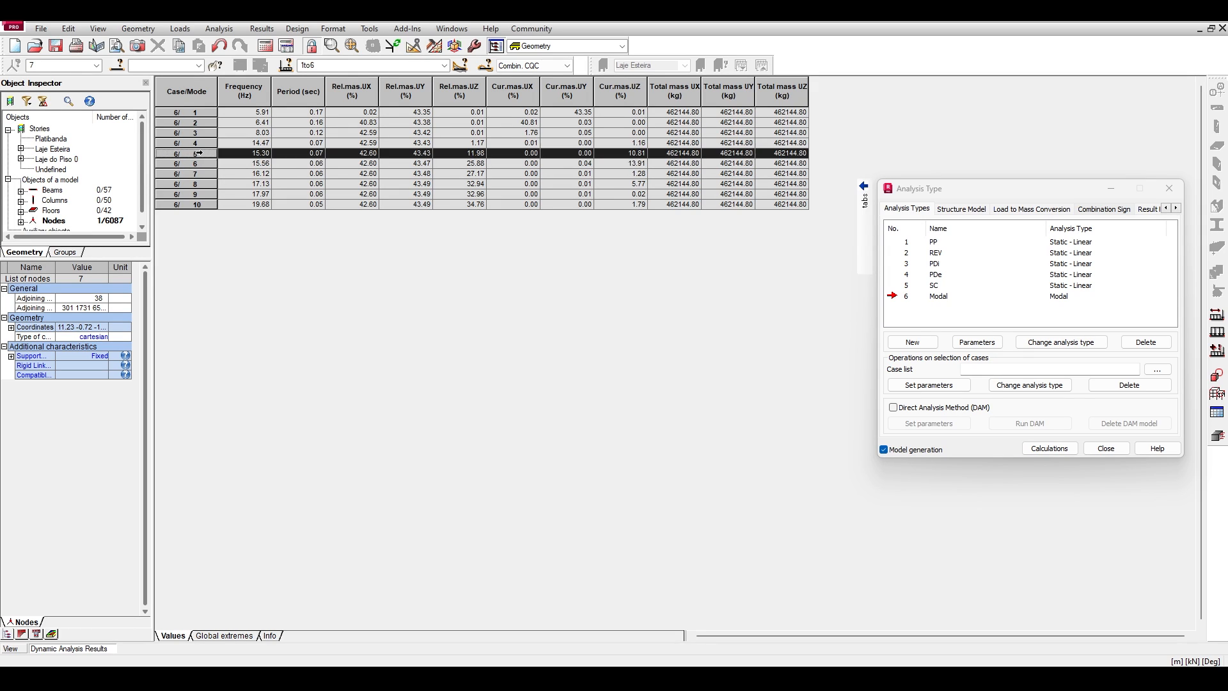
{"action": "left_click", "coordinate": [628, 155]}
{"action": "left_click", "coordinate": [615, 175]}
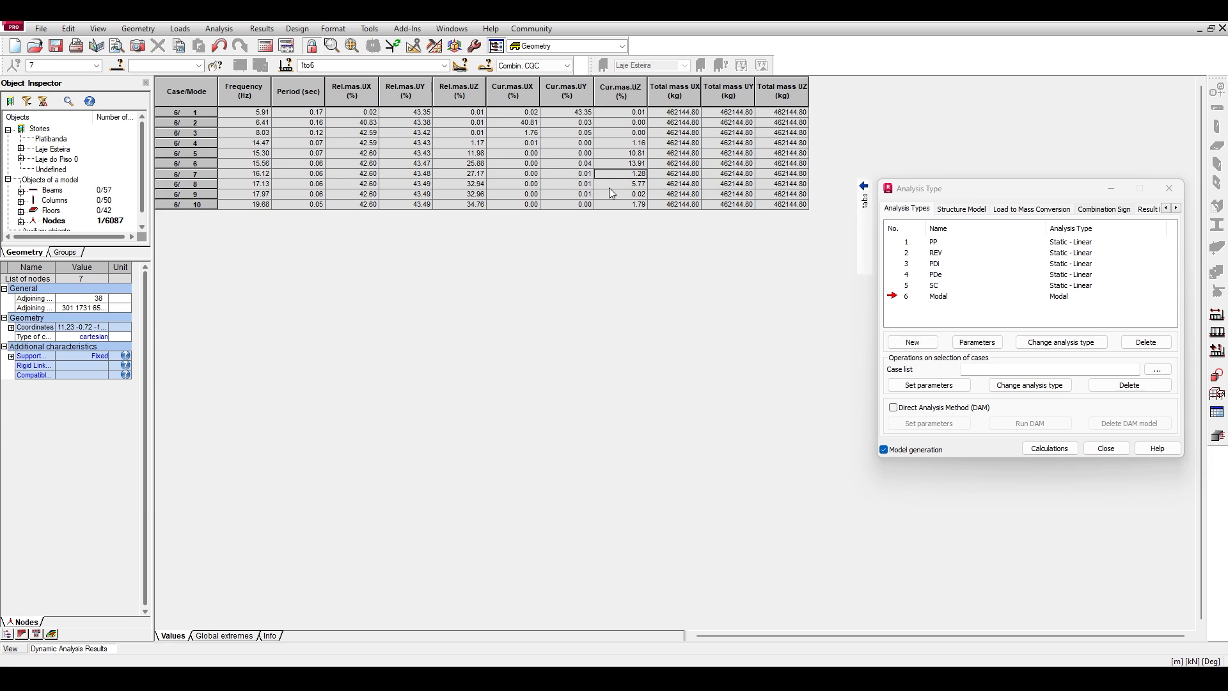
{"action": "left_click", "coordinate": [618, 205]}
{"action": "left_click", "coordinate": [625, 176]}
{"action": "left_click", "coordinate": [632, 185]}
{"action": "left_click", "coordinate": [627, 154]}
Review the first six modes and examine their significant current masses in UX, UY and UZ, mode by mode.
{"action": "left_click_drag", "start_coordinate": [183, 112], "coordinate": [193, 161]}
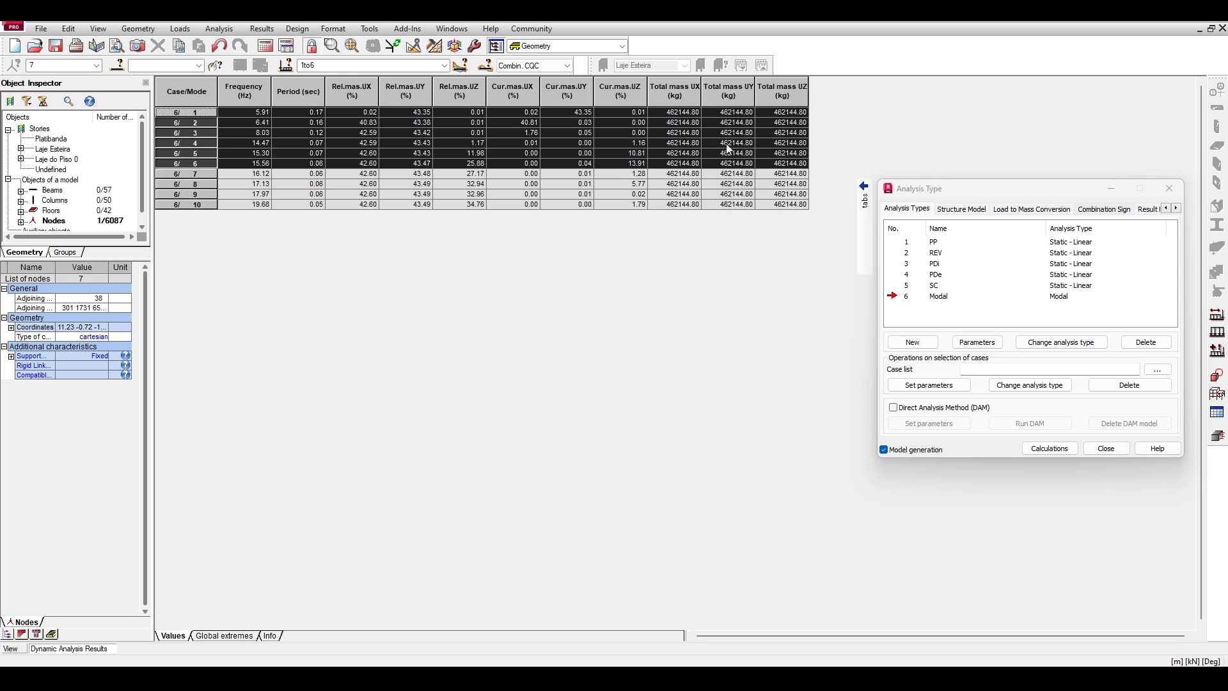
{"action": "left_click", "coordinate": [587, 123]}
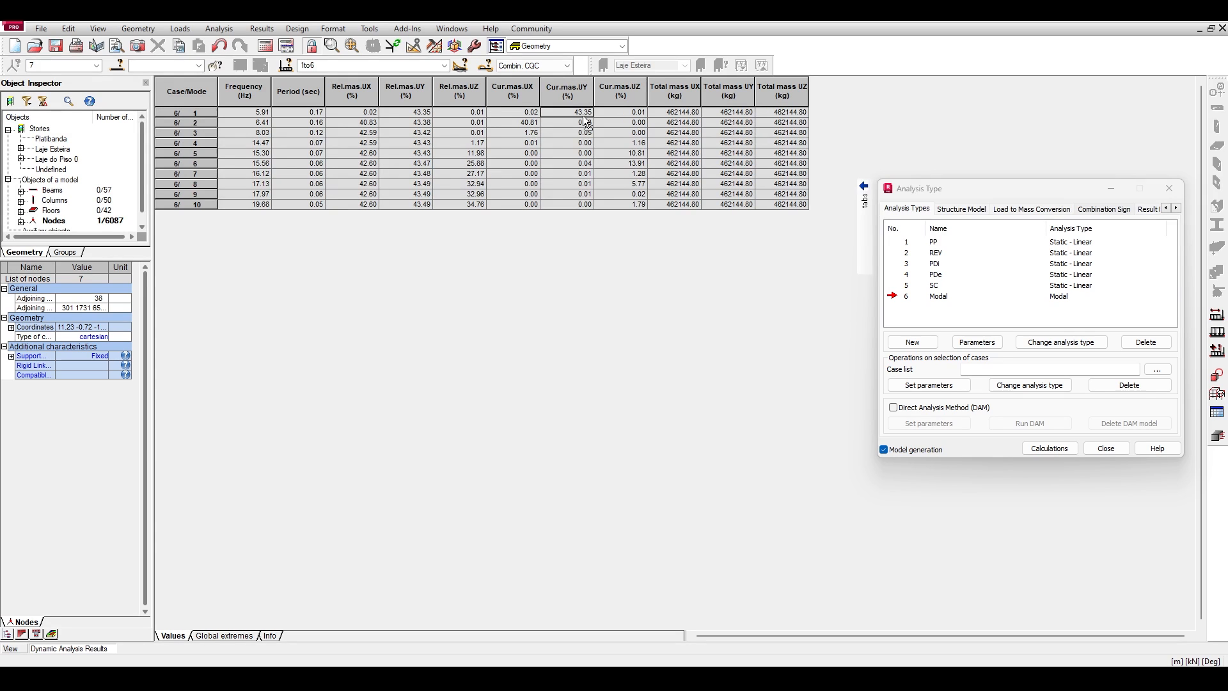
{"action": "left_click", "coordinate": [529, 126]}
{"action": "left_click_drag", "start_coordinate": [516, 133], "coordinate": [633, 138]}
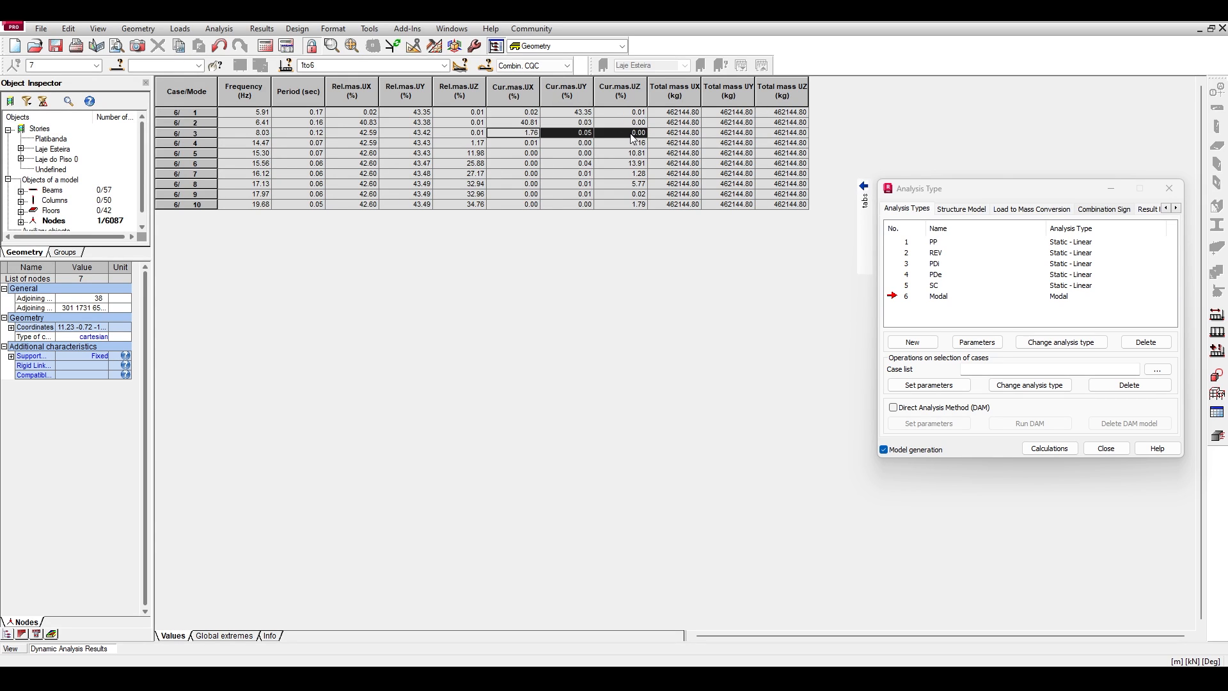
{"action": "left_click", "coordinate": [619, 142]}
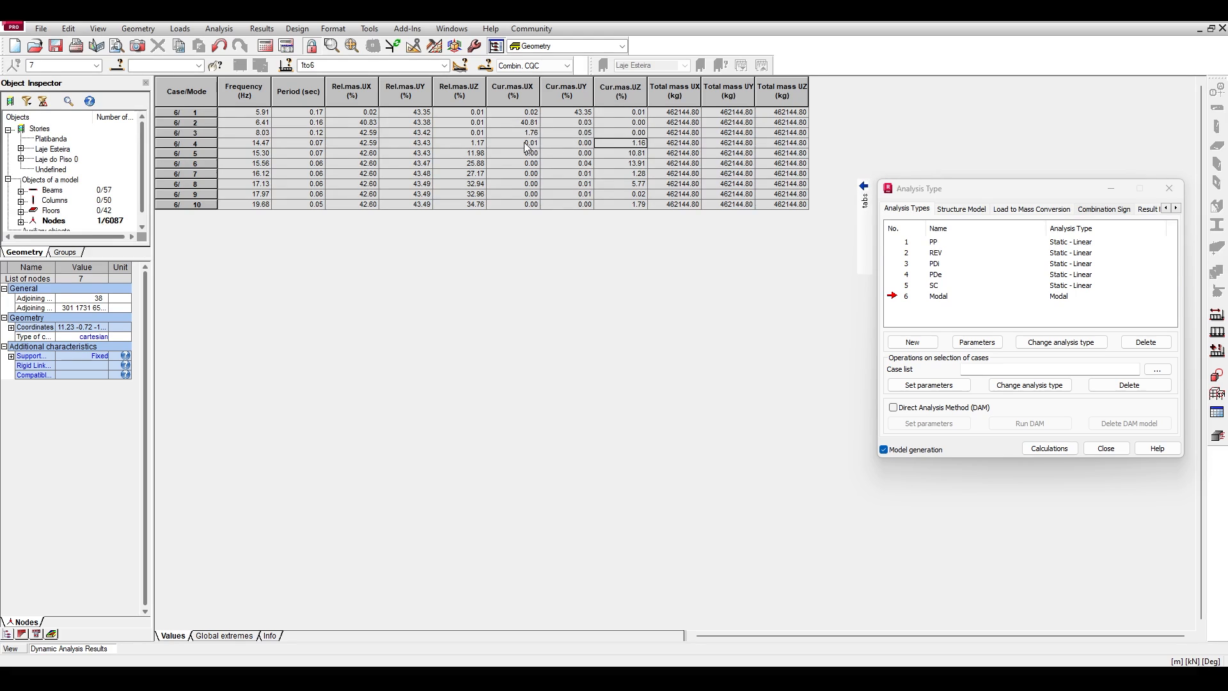
{"action": "left_click_drag", "start_coordinate": [526, 144], "coordinate": [630, 148]}
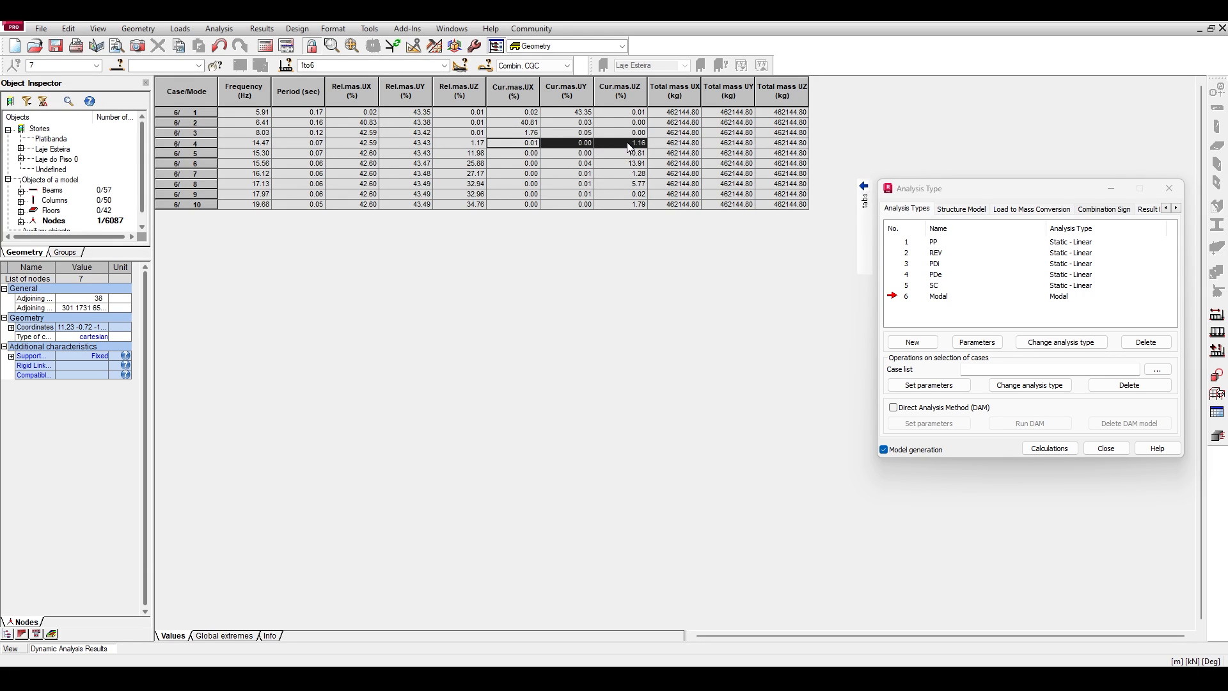
{"action": "left_click", "coordinate": [630, 154]}
{"action": "left_click", "coordinate": [633, 164]}
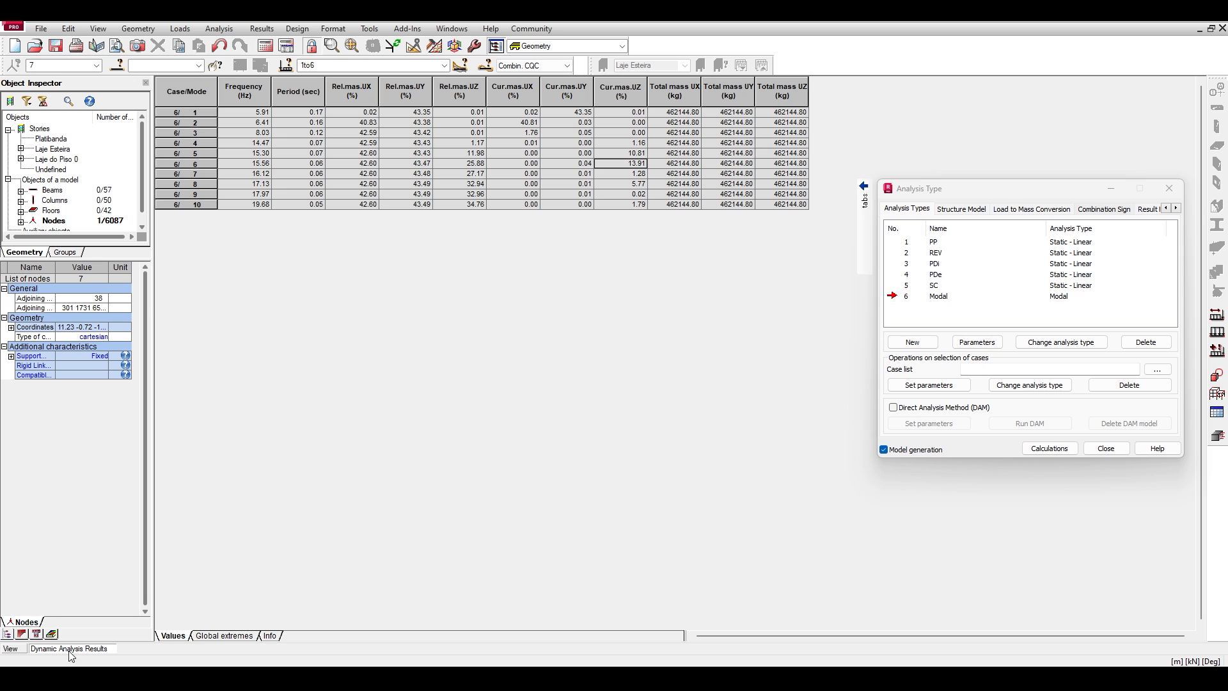
Return to the model view and compare the deformed shapes of mode 1 and mode 2 in 3D.
{"action": "left_click", "coordinate": [11, 647]}
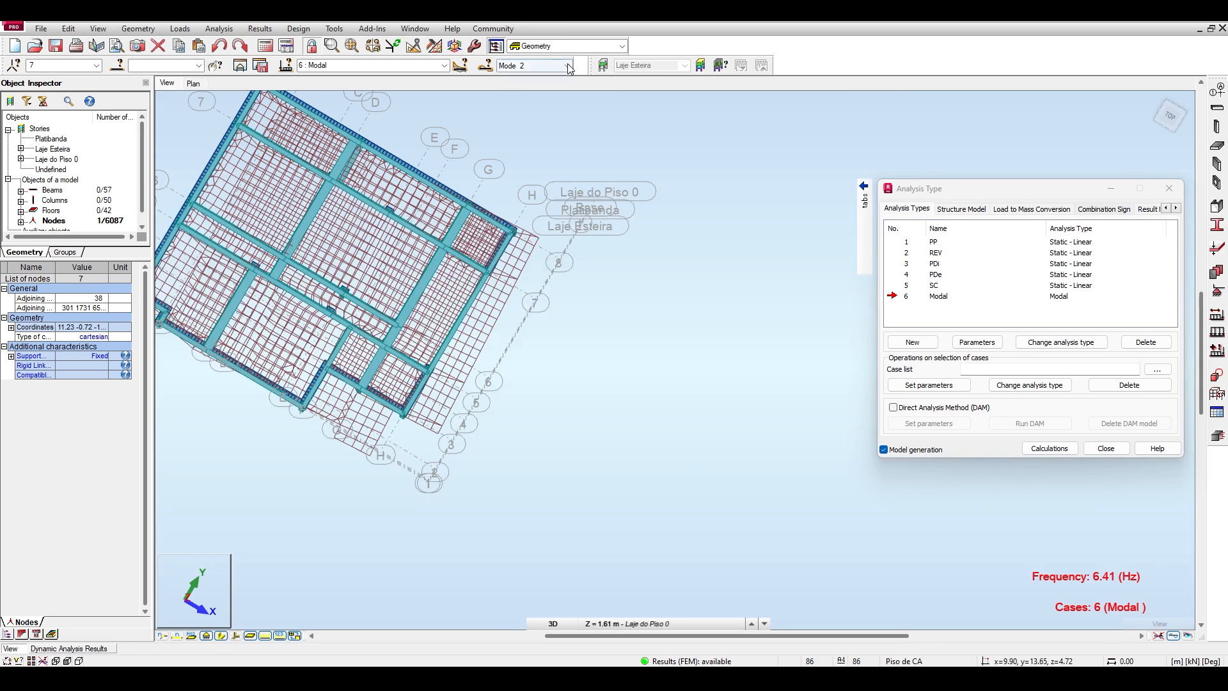
{"action": "left_click", "coordinate": [547, 65]}
{"action": "left_click", "coordinate": [545, 78]}
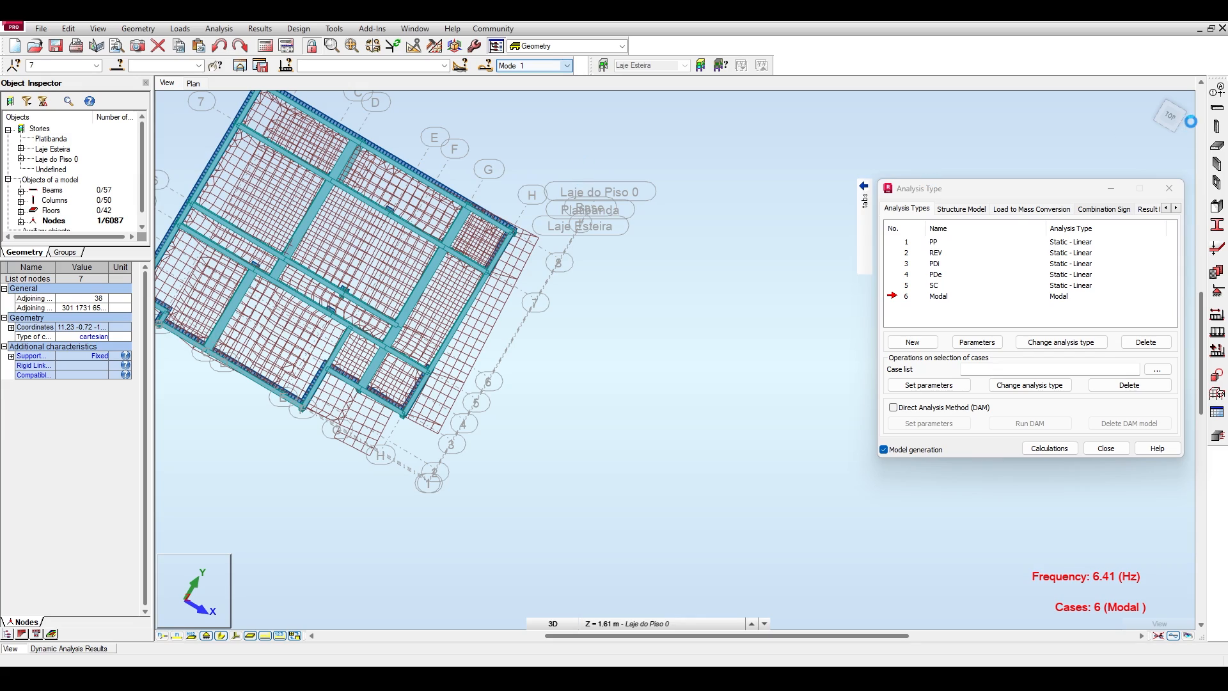
{"action": "left_click_drag", "start_coordinate": [1173, 114], "coordinate": [537, 151]}
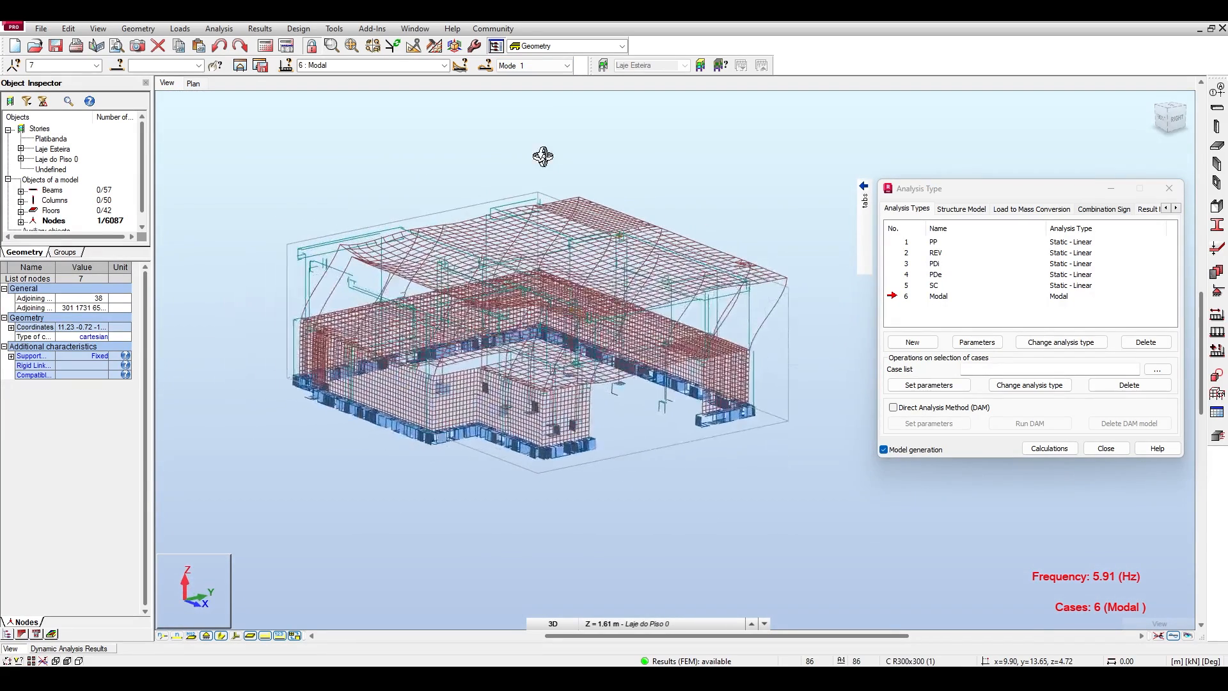
{"action": "left_click", "coordinate": [563, 65]}
{"action": "left_click", "coordinate": [548, 86]}
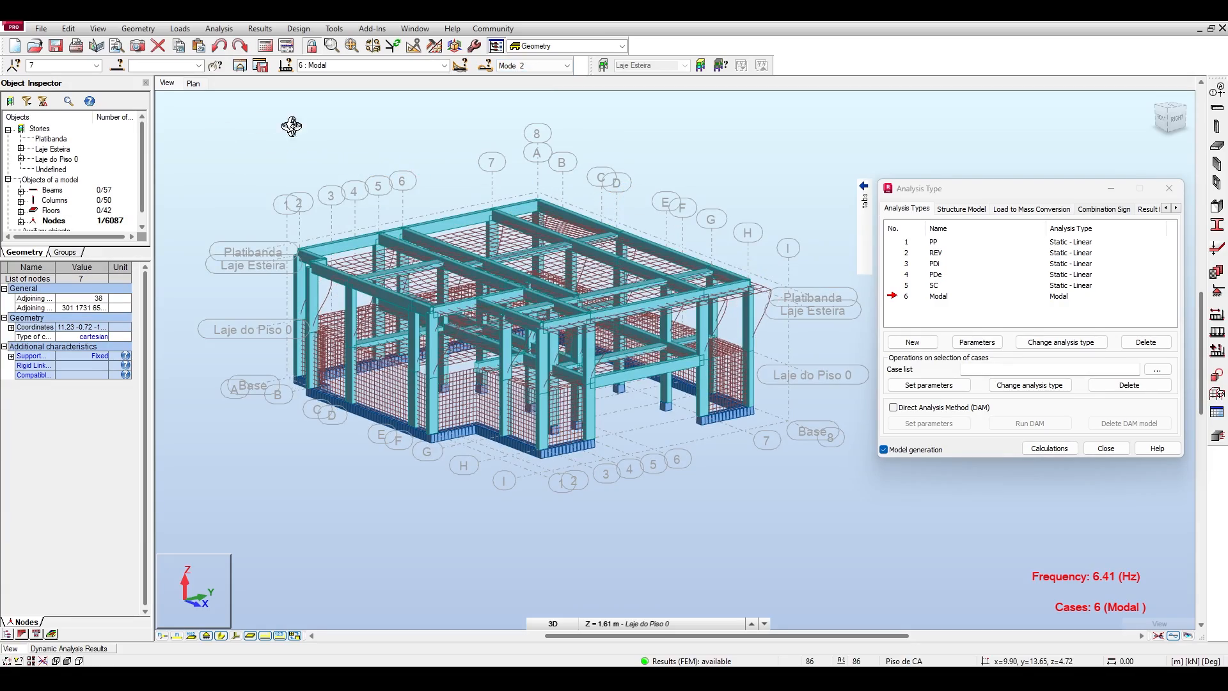
{"action": "left_click_drag", "start_coordinate": [238, 142], "coordinate": [262, 192]}
Display mode 3 and examine its deformed shape in the top view.
{"action": "left_click", "coordinate": [567, 65]}
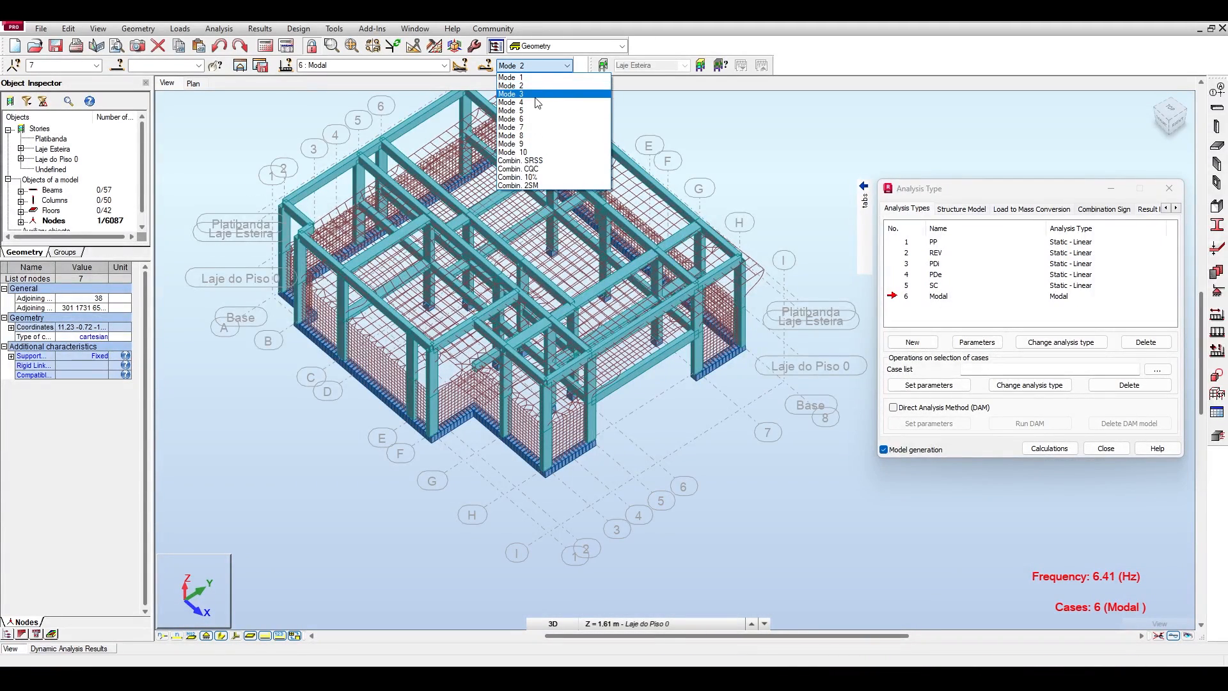
{"action": "left_click", "coordinate": [536, 96]}
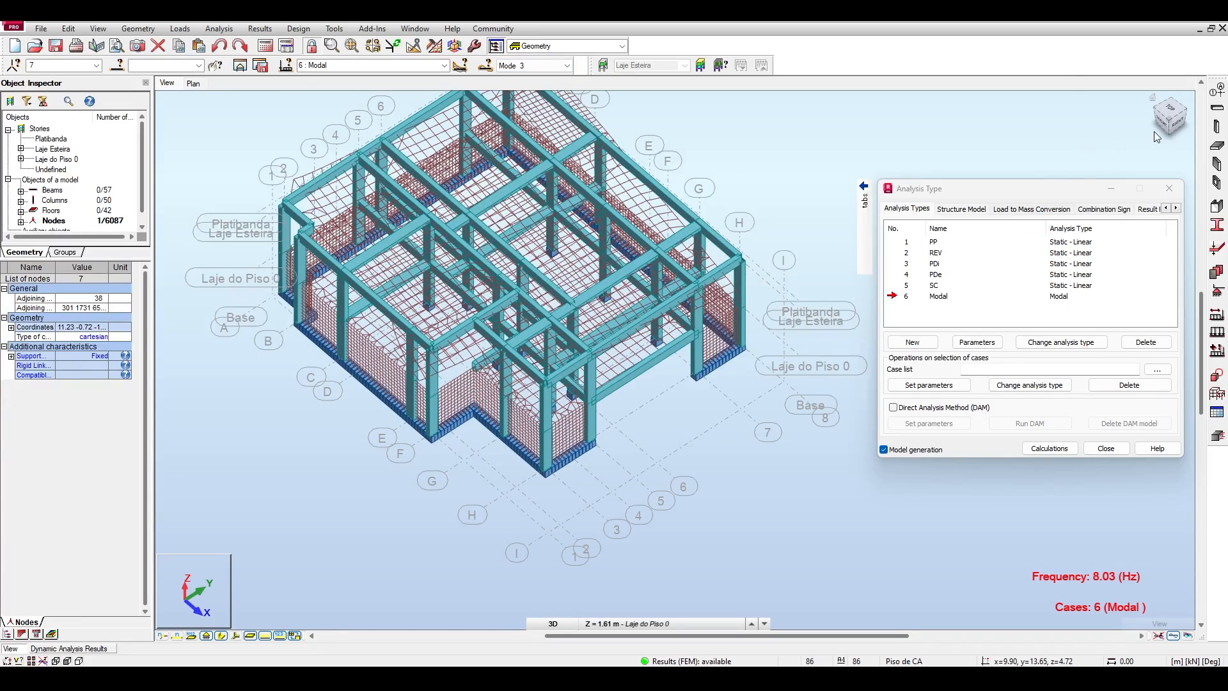
{"action": "left_click", "coordinate": [1175, 109]}
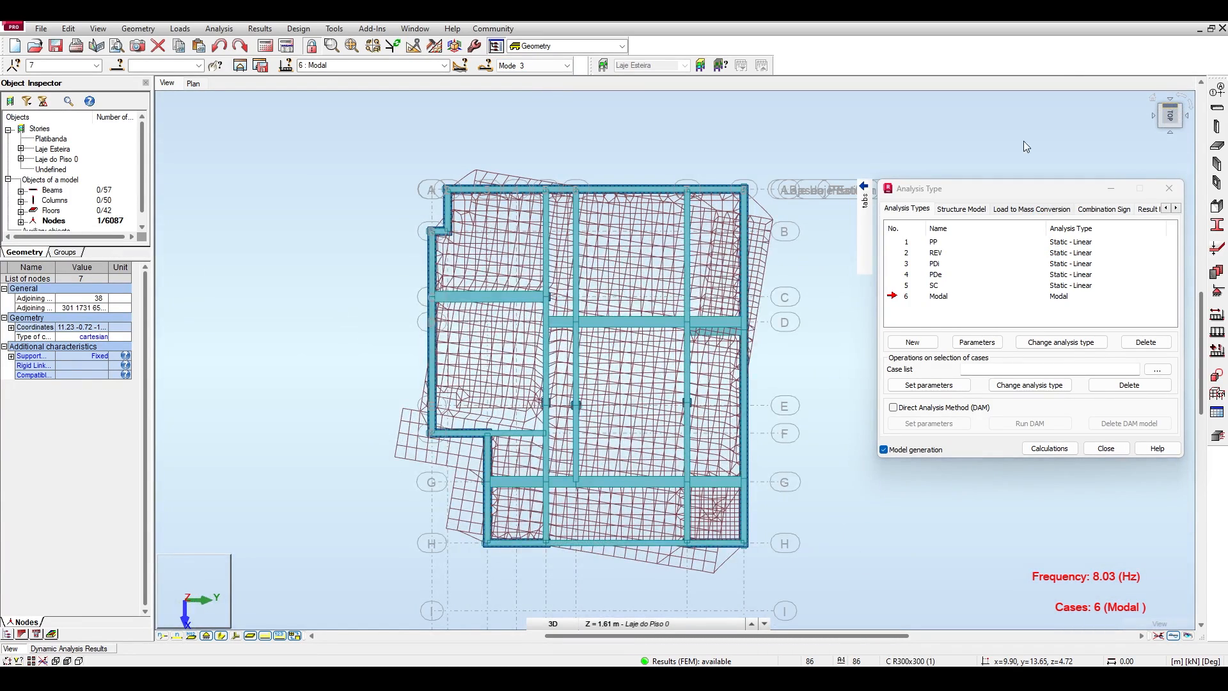
{"action": "middle_click_drag", "start_coordinate": [678, 169], "coordinate": [595, 131]}
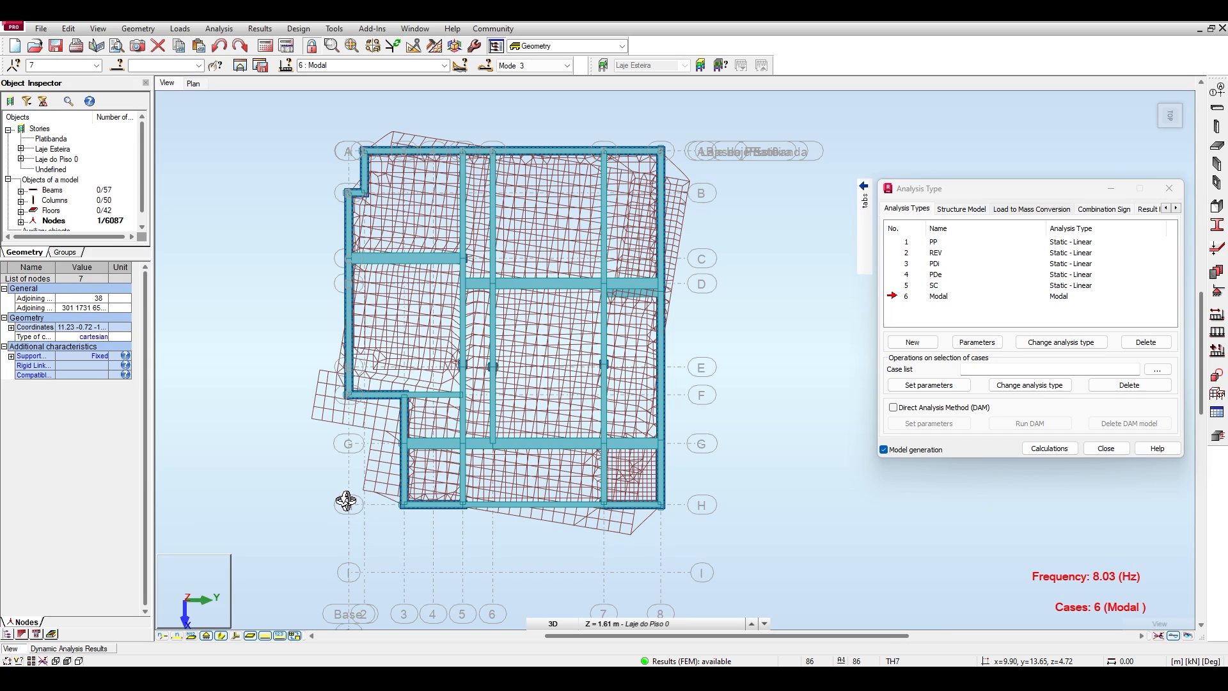
Compare the plan deformation of mode 1 with mode 3, ending with mode 3 displayed.
{"action": "left_click", "coordinate": [565, 66]}
{"action": "left_click", "coordinate": [544, 77]}
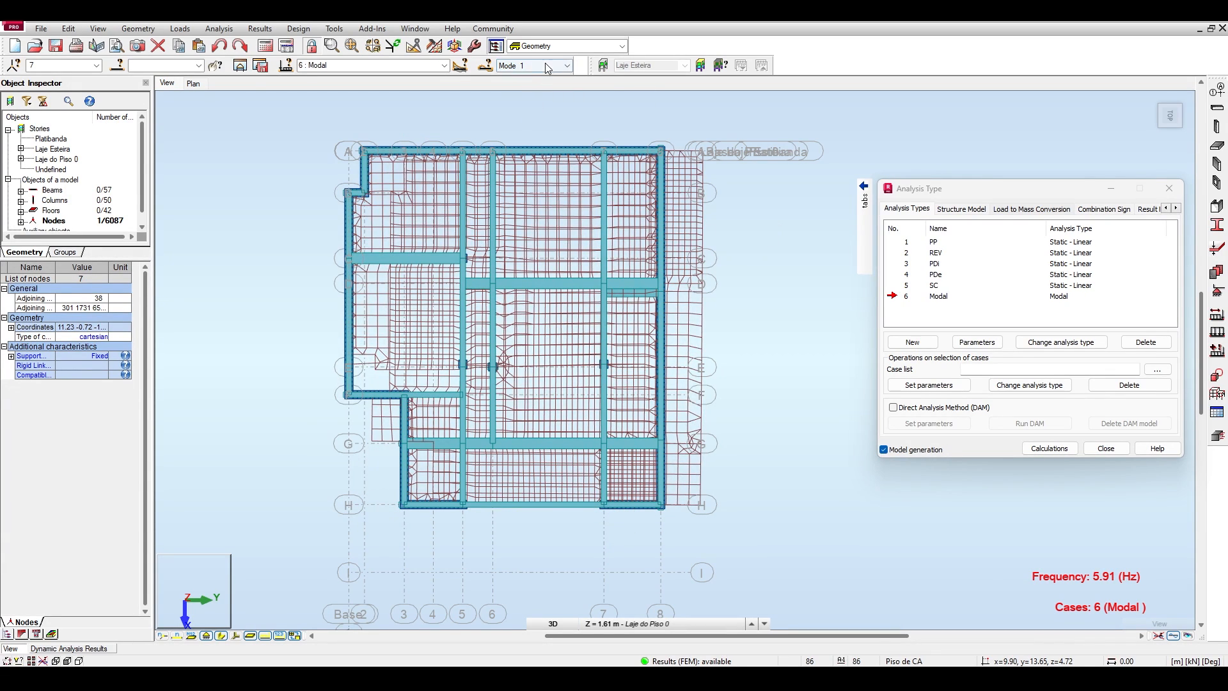
{"action": "left_click", "coordinate": [565, 66]}
{"action": "left_click", "coordinate": [516, 94]}
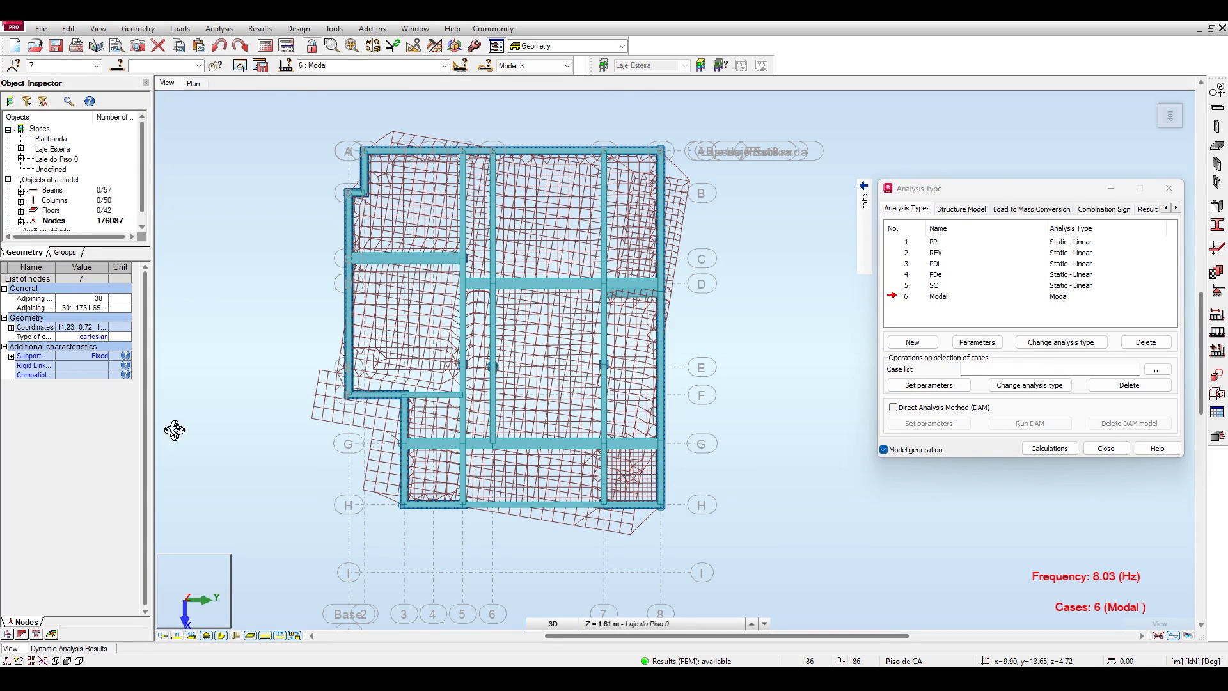
Reopen the dynamic analysis results table and check the current mass UZ of modes 4, 5 and 6.
{"action": "left_click", "coordinate": [54, 649]}
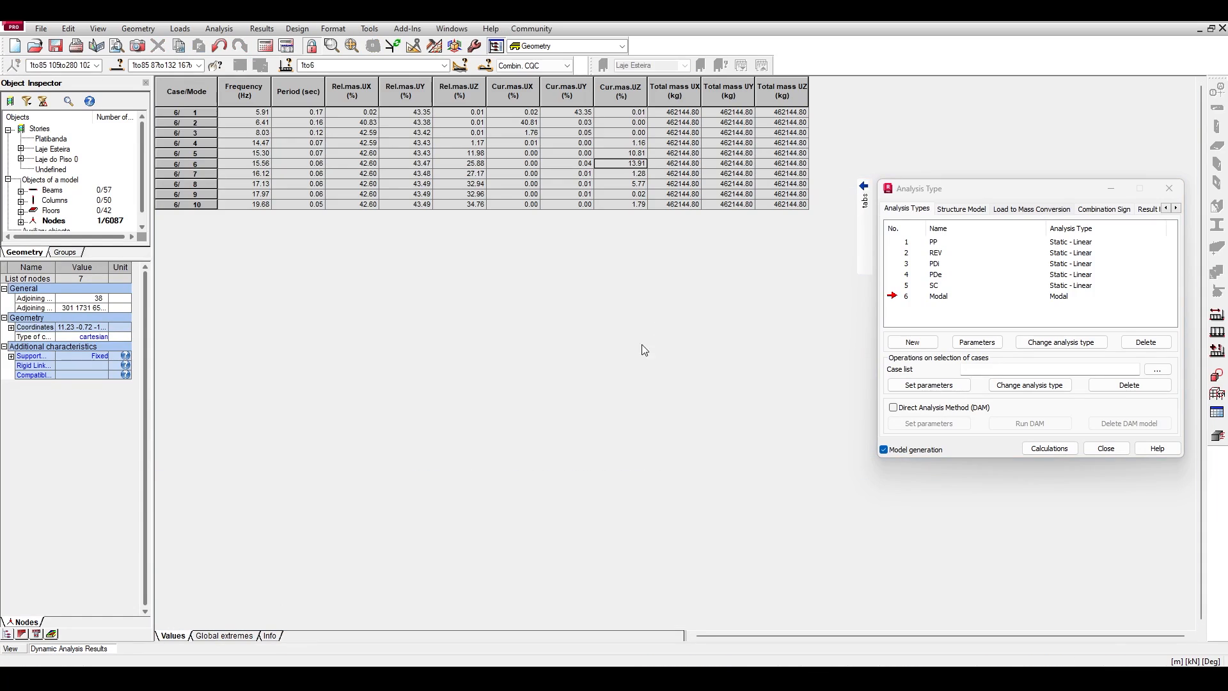
{"action": "left_click", "coordinate": [635, 142]}
{"action": "left_click", "coordinate": [636, 153]}
{"action": "left_click", "coordinate": [636, 164]}
Display mode 4 in the model view and examine its deformed shape in 3D and in right elevation.
{"action": "left_click", "coordinate": [17, 651]}
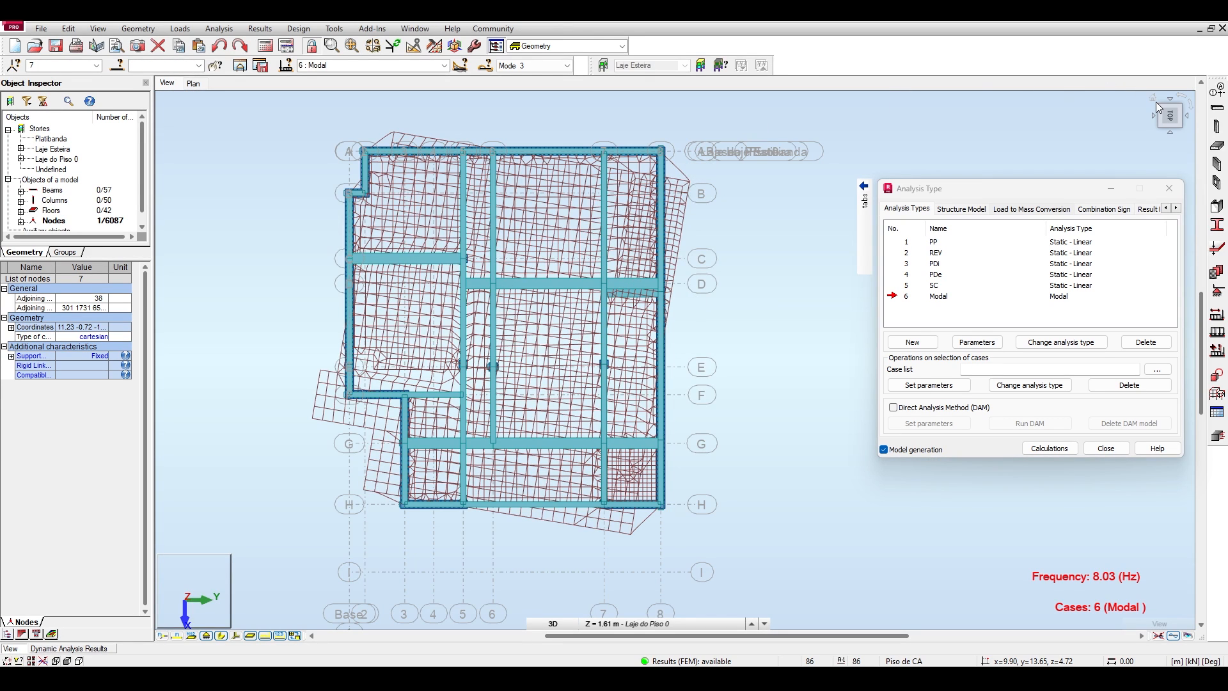
{"action": "left_click", "coordinate": [1156, 101]}
{"action": "left_click", "coordinate": [566, 65]}
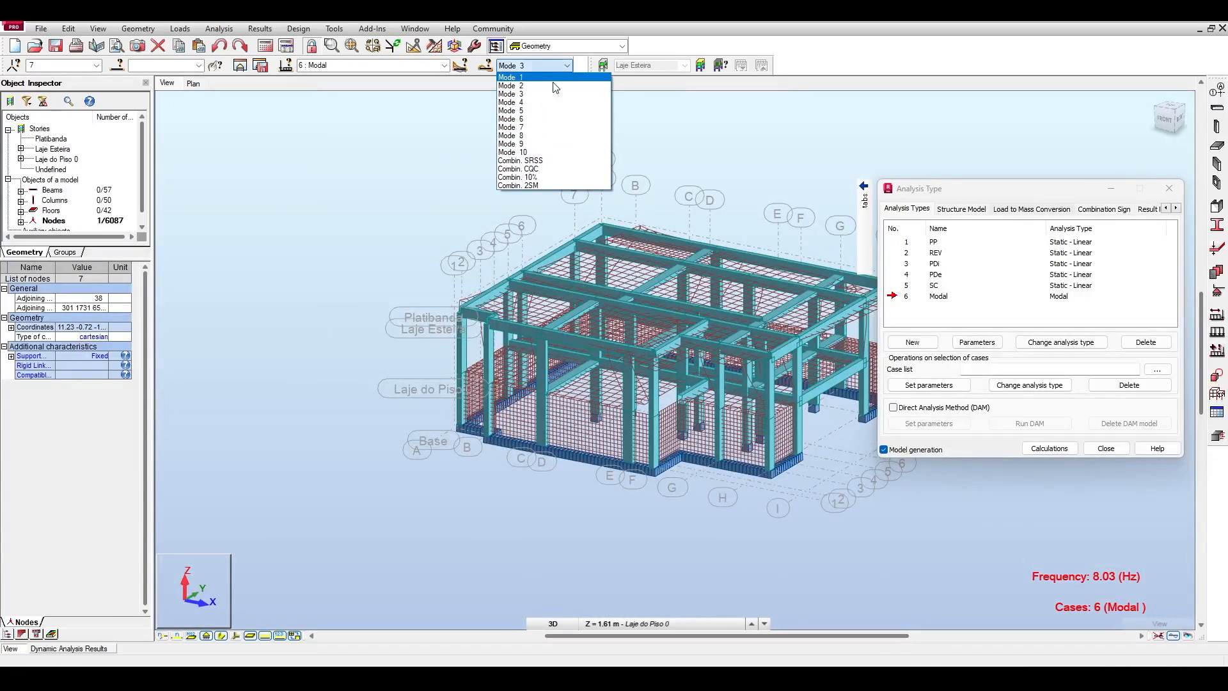
{"action": "left_click", "coordinate": [518, 102]}
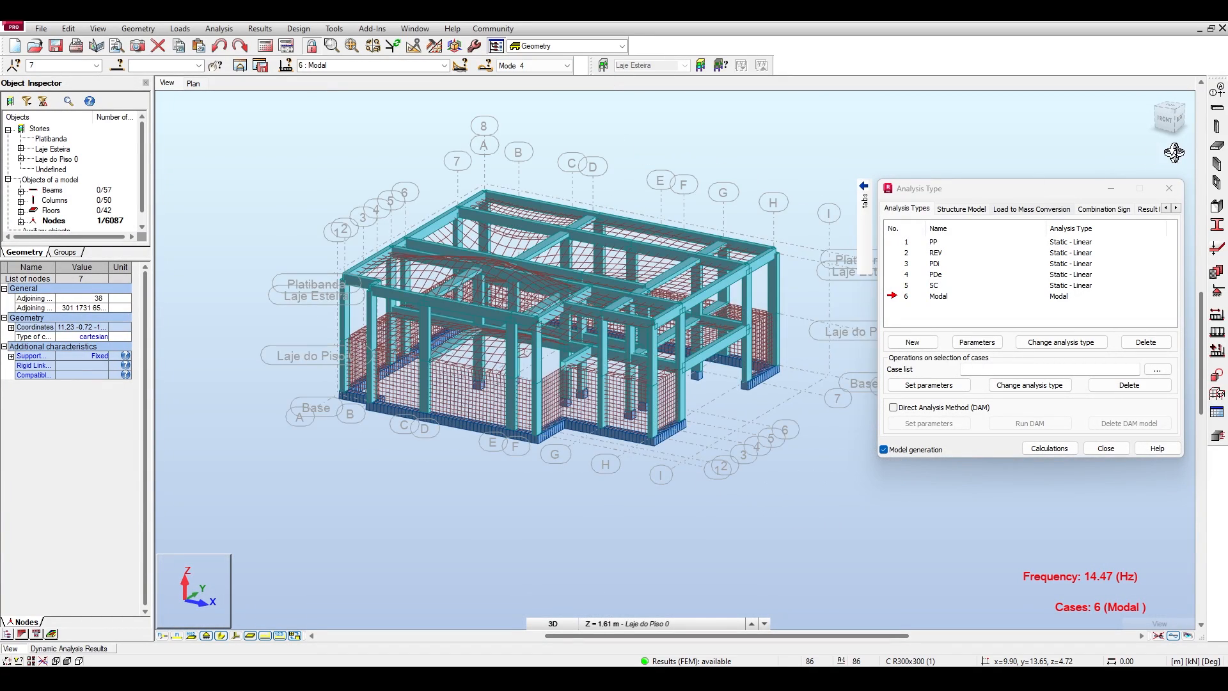
{"action": "left_click", "coordinate": [1175, 119]}
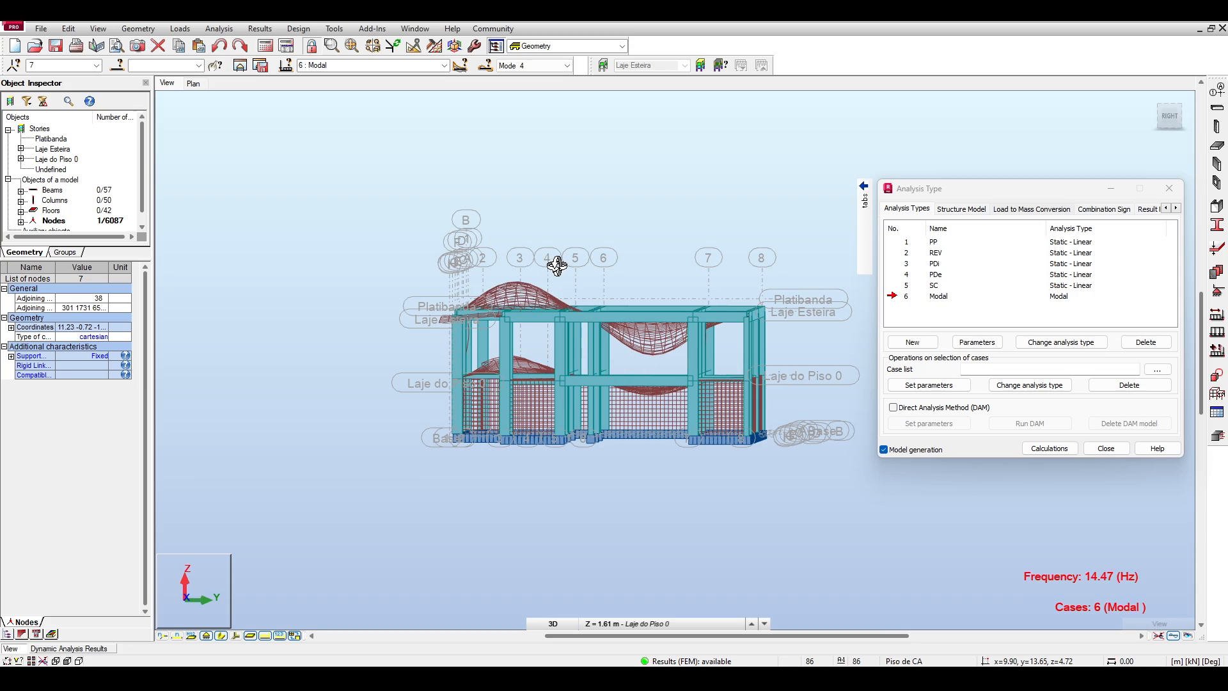
{"action": "left_click_drag", "start_coordinate": [457, 243], "coordinate": [500, 259]}
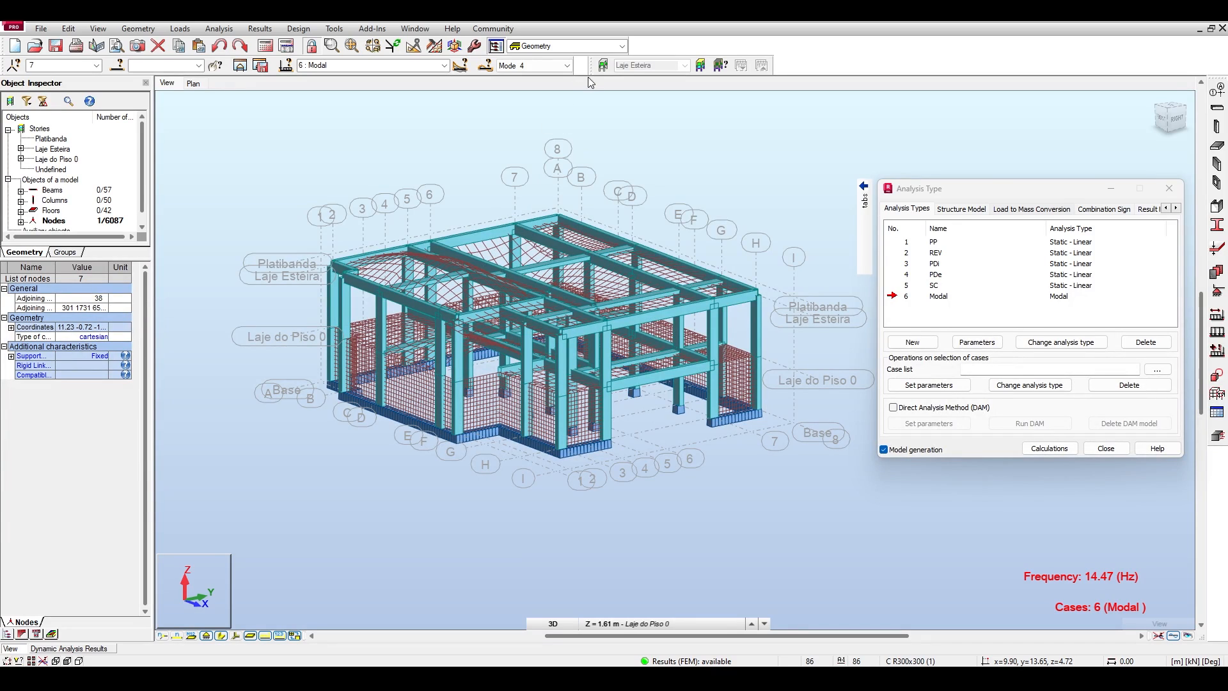
Display mode 5 and examine its deformed shape in 3D from different sides.
{"action": "left_click", "coordinate": [567, 66]}
{"action": "left_click", "coordinate": [546, 112]}
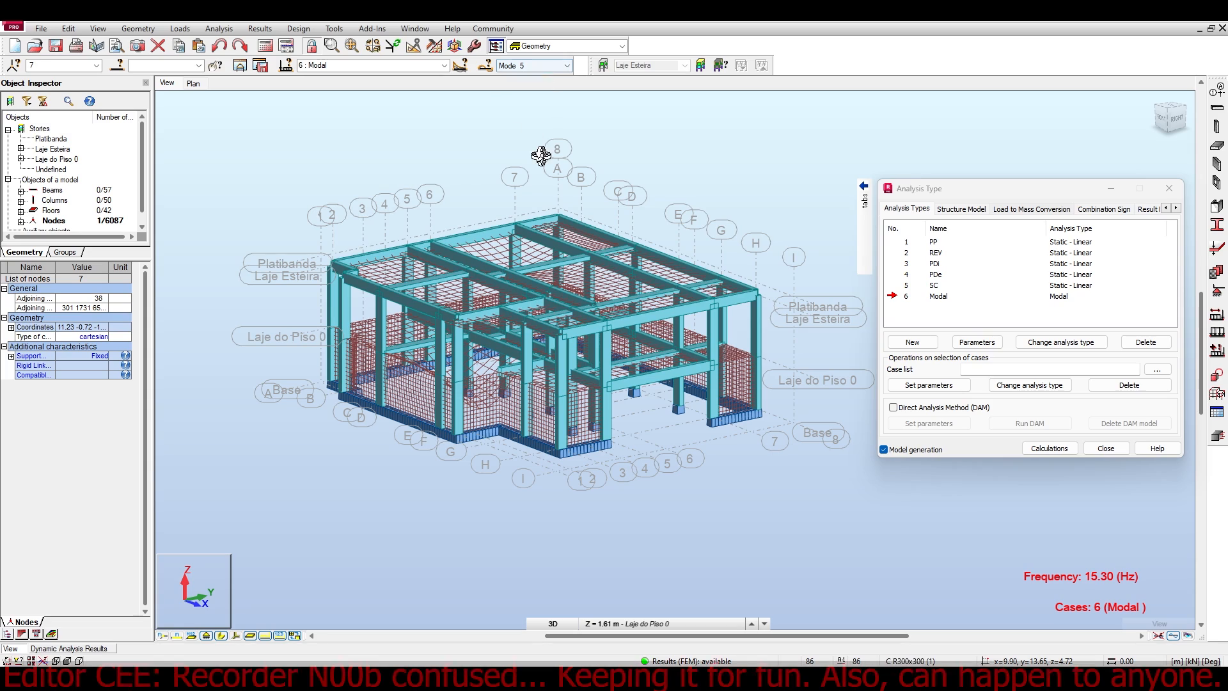
{"action": "left_click", "coordinate": [1165, 119]}
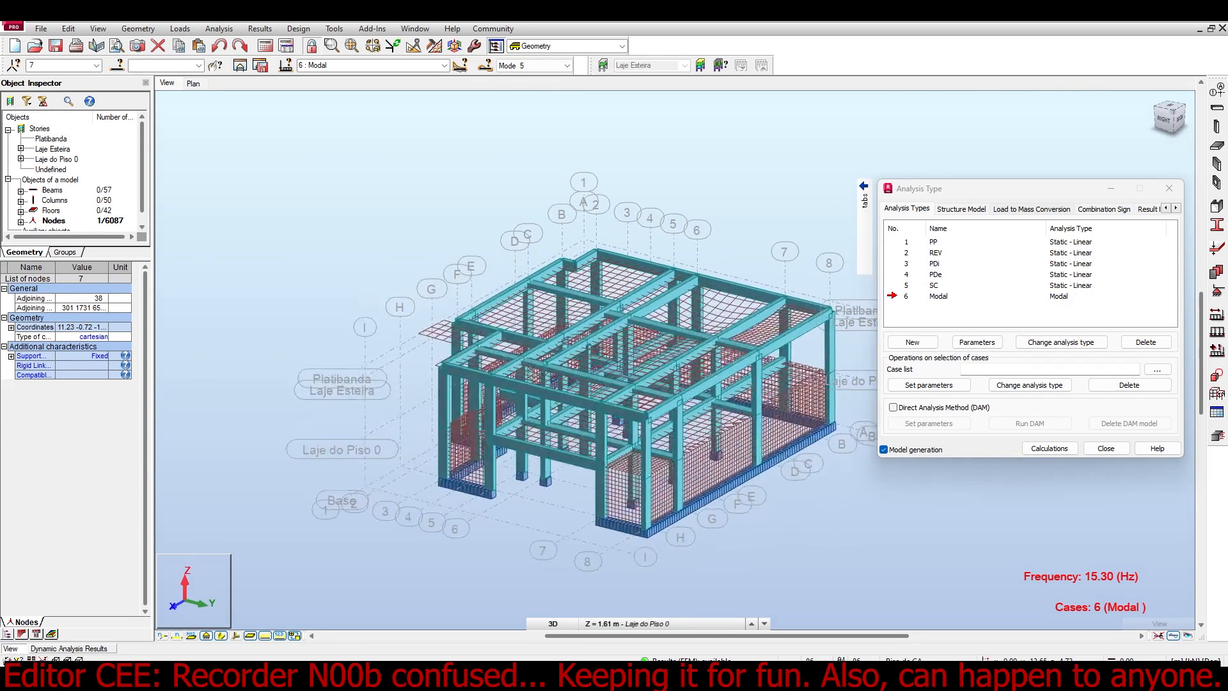
{"action": "middle_click_drag", "start_coordinate": [588, 364], "coordinate": [694, 330], "text": "shift"}
Hide the member section shapes, view mode 6 in 3D, and examine mode 4's deformed slabs in right elevation.
{"action": "middle_click_drag", "start_coordinate": [477, 295], "coordinate": [387, 298], "text": "shift"}
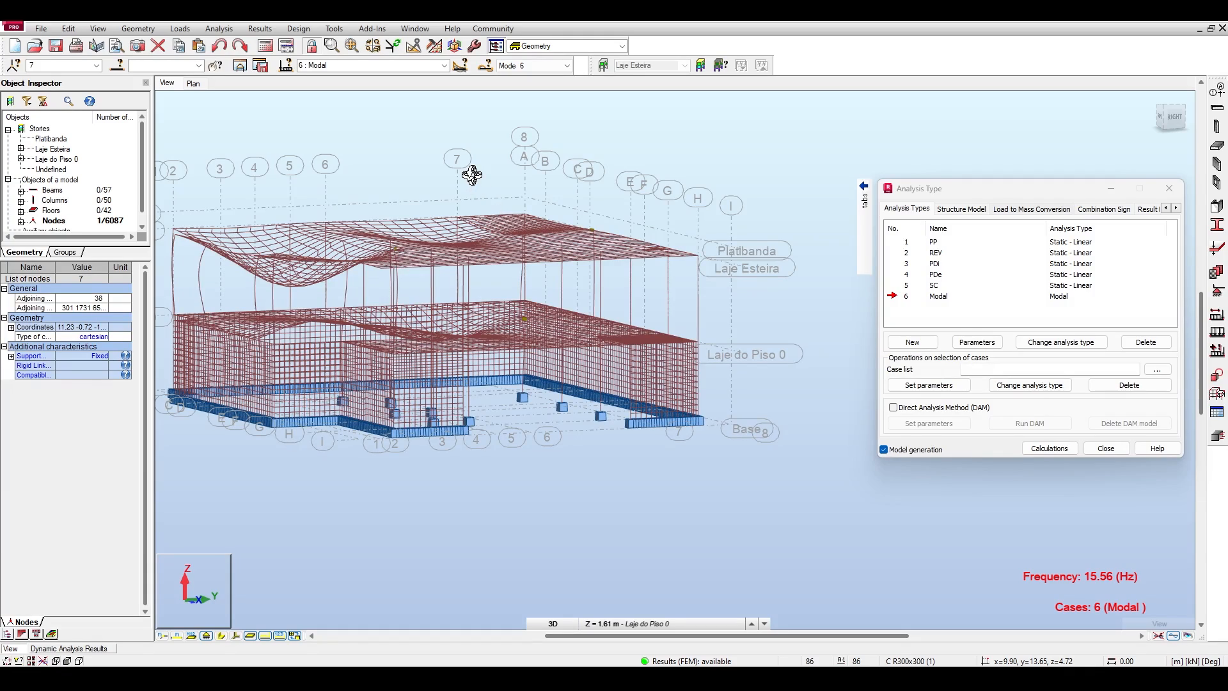
{"action": "middle_click_drag", "start_coordinate": [440, 100], "coordinate": [433, 64], "text": "shift"}
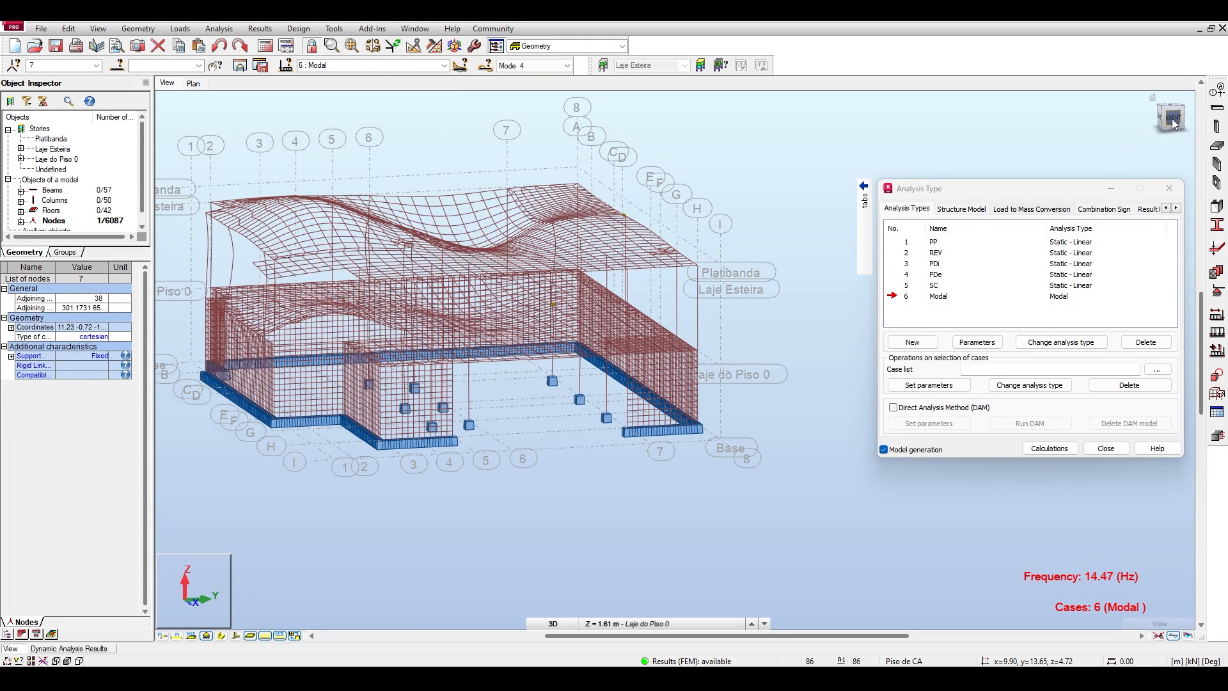
{"action": "left_click", "coordinate": [1174, 123]}
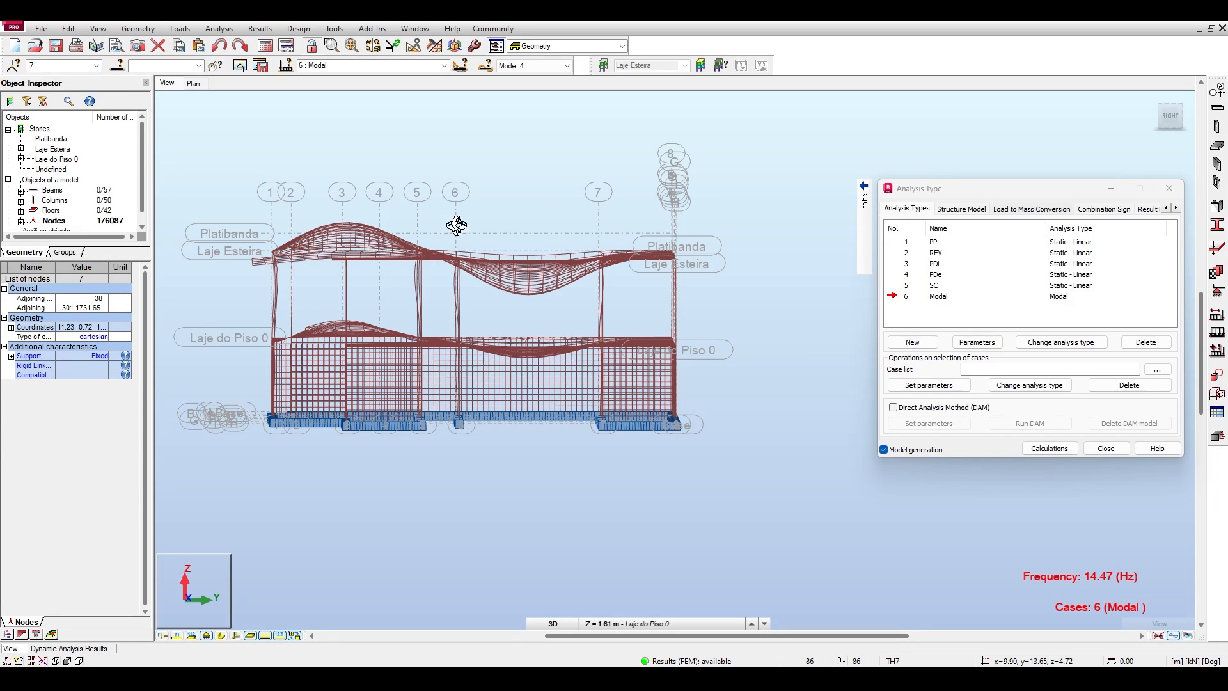
Display mode 5 without section shapes and examine its slab deformation in right elevation and in 3D.
{"action": "left_click", "coordinate": [443, 65]}
{"action": "left_click", "coordinate": [556, 66]}
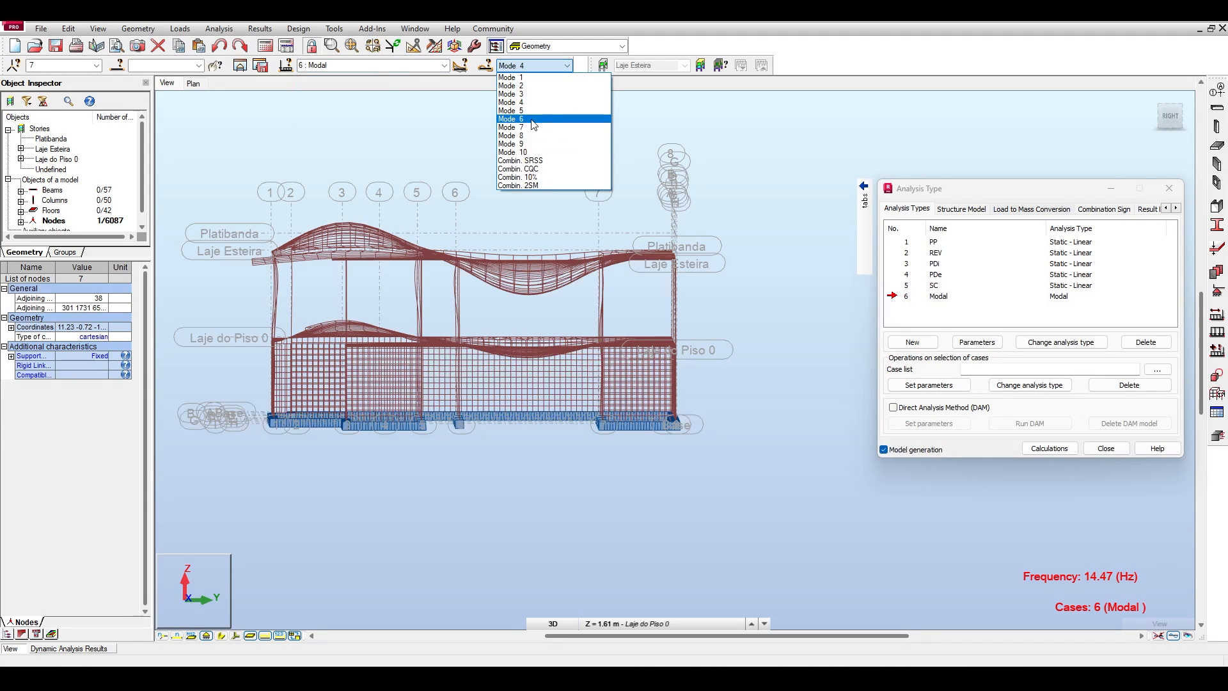
{"action": "left_click", "coordinate": [534, 124]}
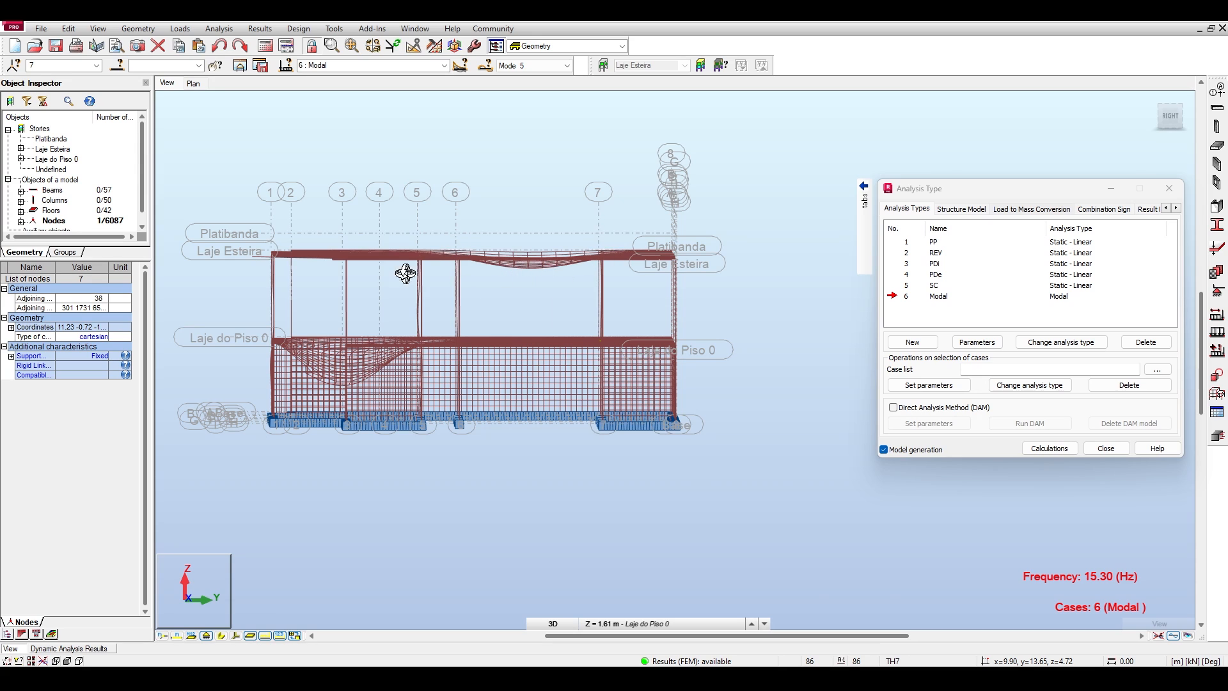
{"action": "left_click", "coordinate": [1176, 120]}
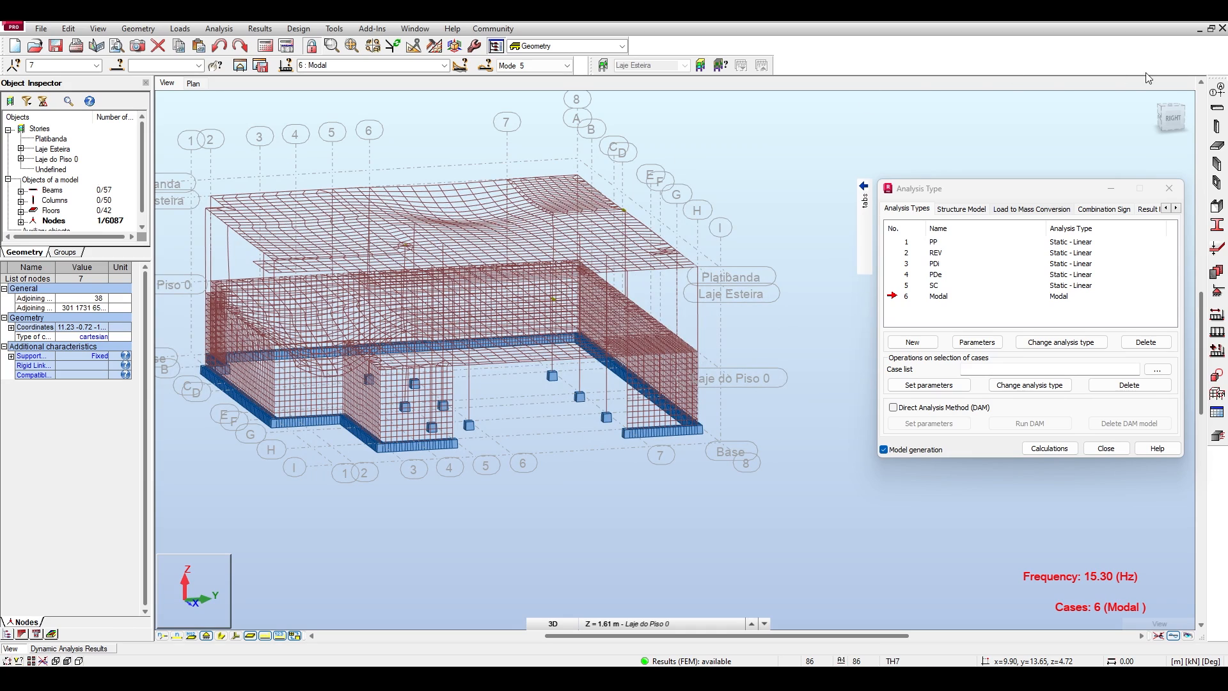
{"action": "left_click", "coordinate": [1167, 121]}
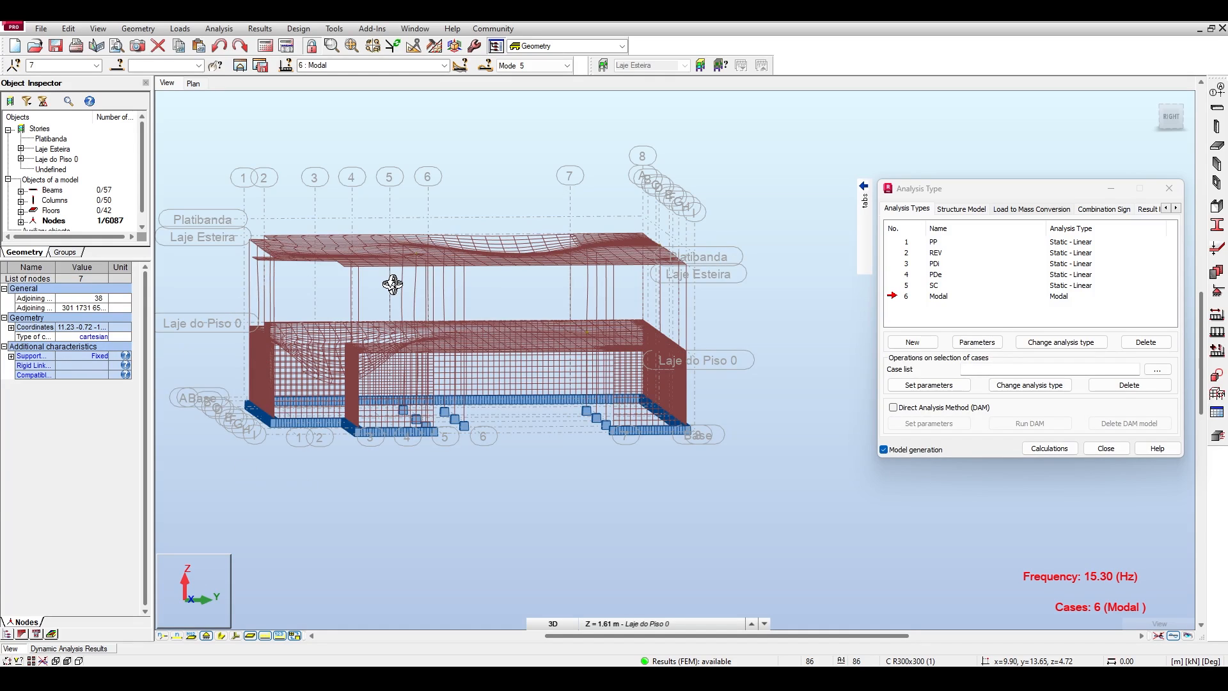
Display mode 6 and examine its slab deformation in right elevation.
{"action": "left_click", "coordinate": [567, 65]}
{"action": "left_click", "coordinate": [538, 115]}
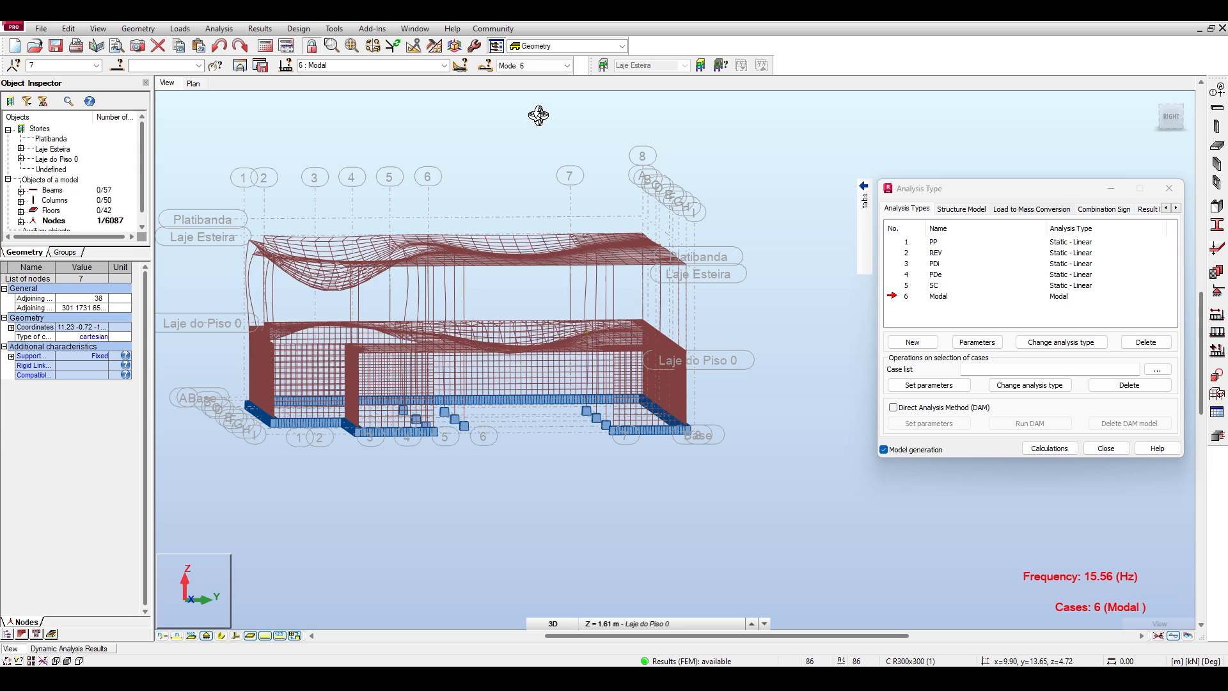
{"action": "left_click", "coordinate": [1171, 117]}
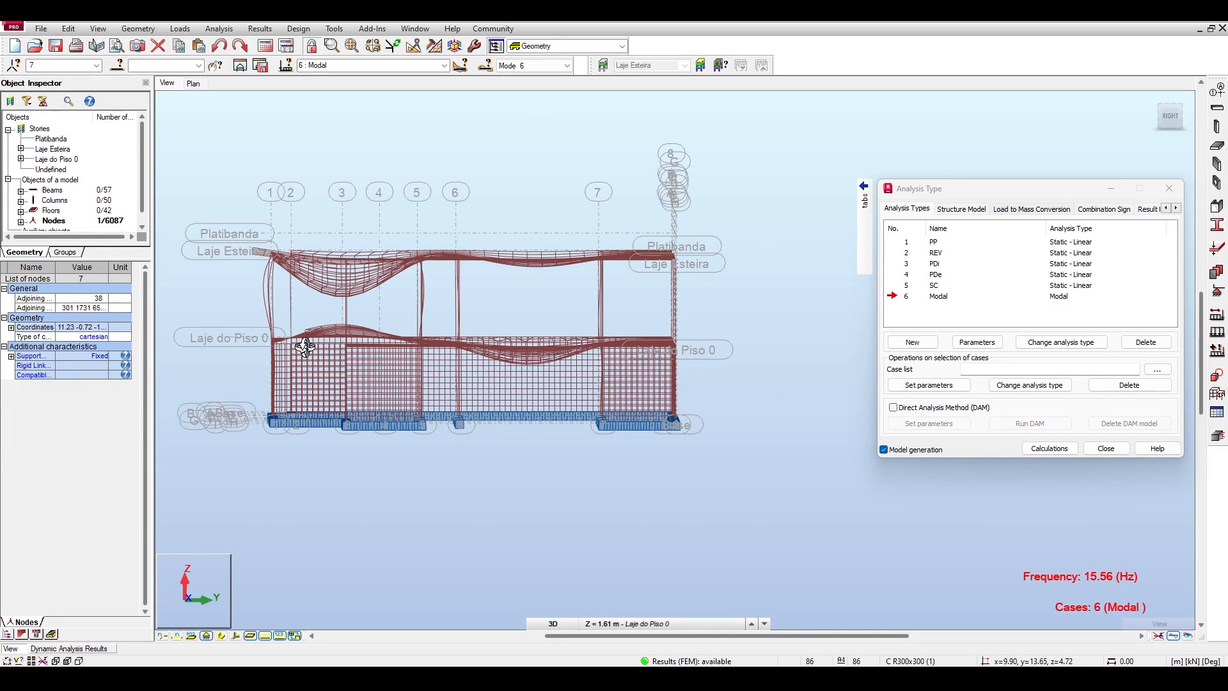
Check the dynamic analysis results table and compare the slab deformations of modes 5 and 6 in right elevation.
{"action": "left_click", "coordinate": [90, 649]}
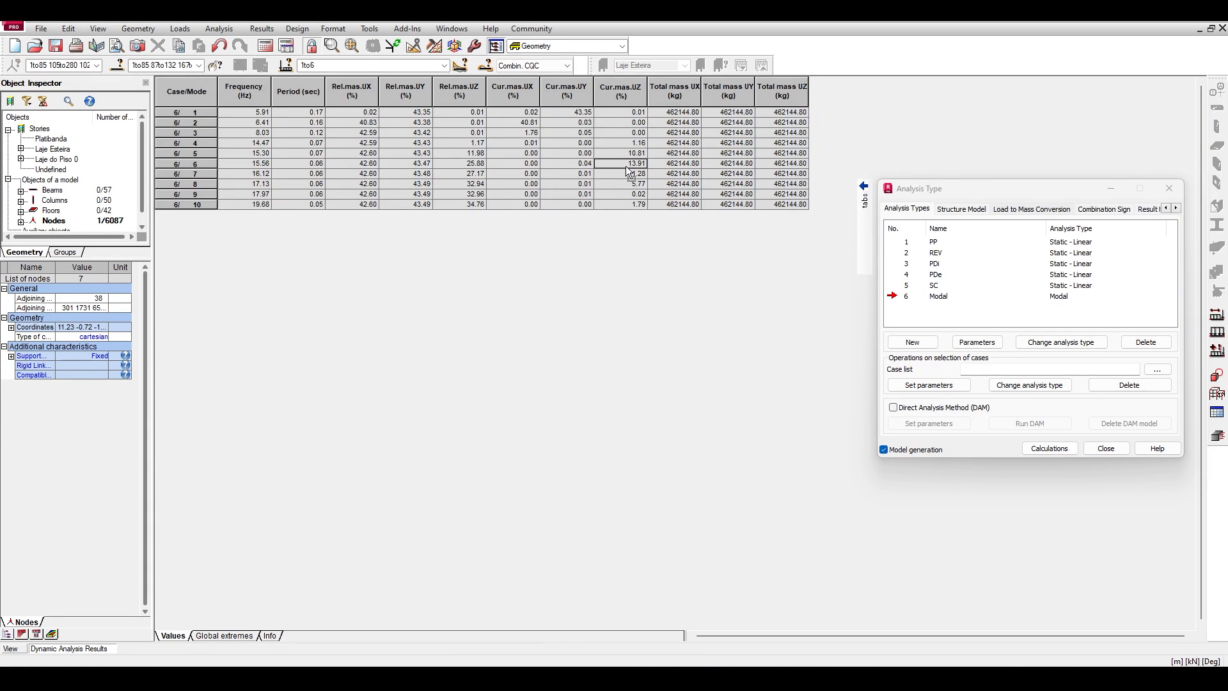
{"action": "left_click", "coordinate": [12, 648]}
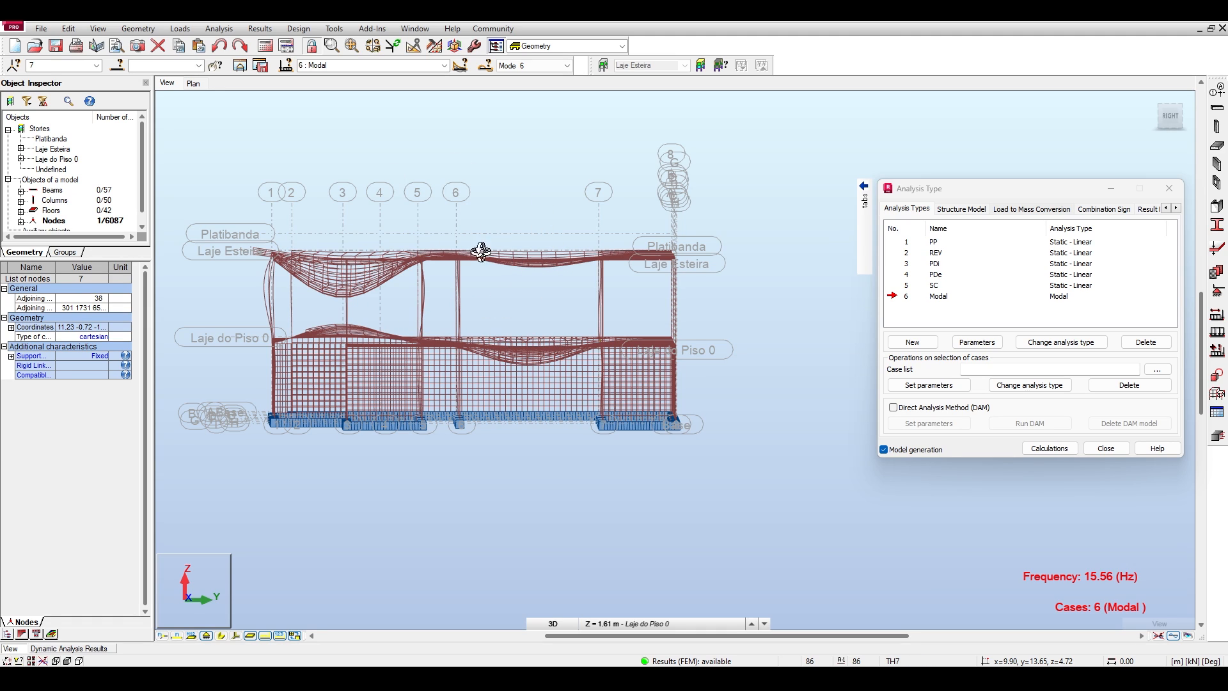
{"action": "left_click", "coordinate": [558, 63]}
{"action": "left_click", "coordinate": [531, 113]}
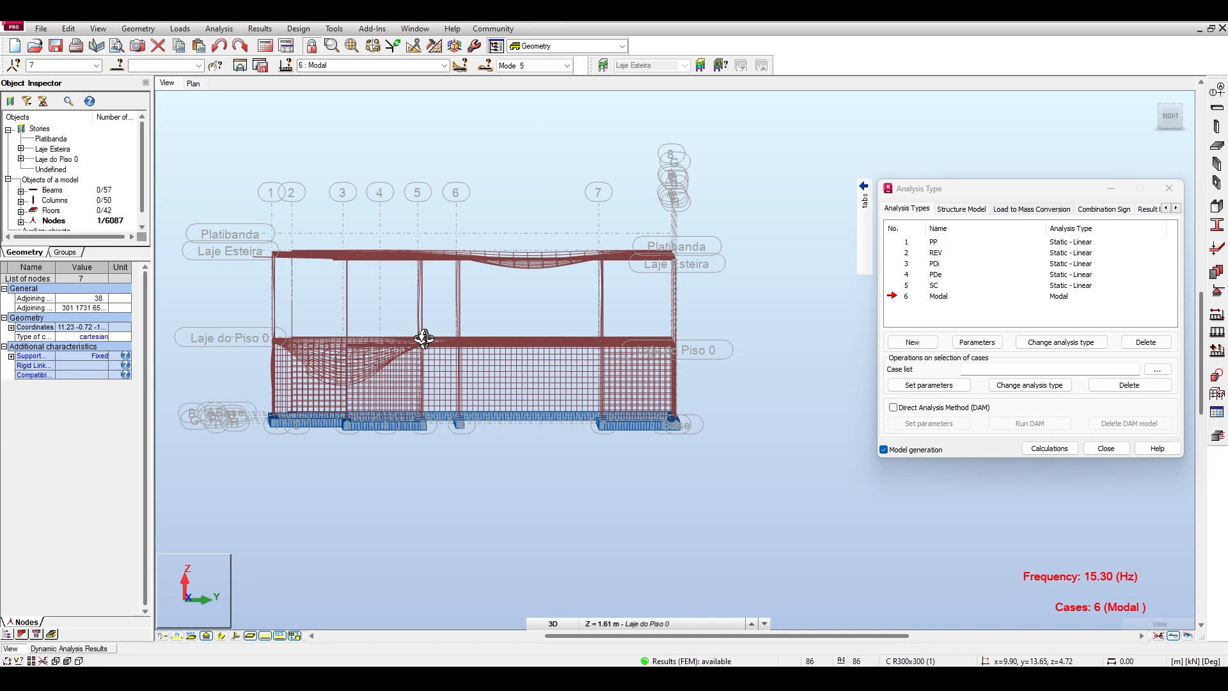
{"action": "left_click", "coordinate": [566, 65]}
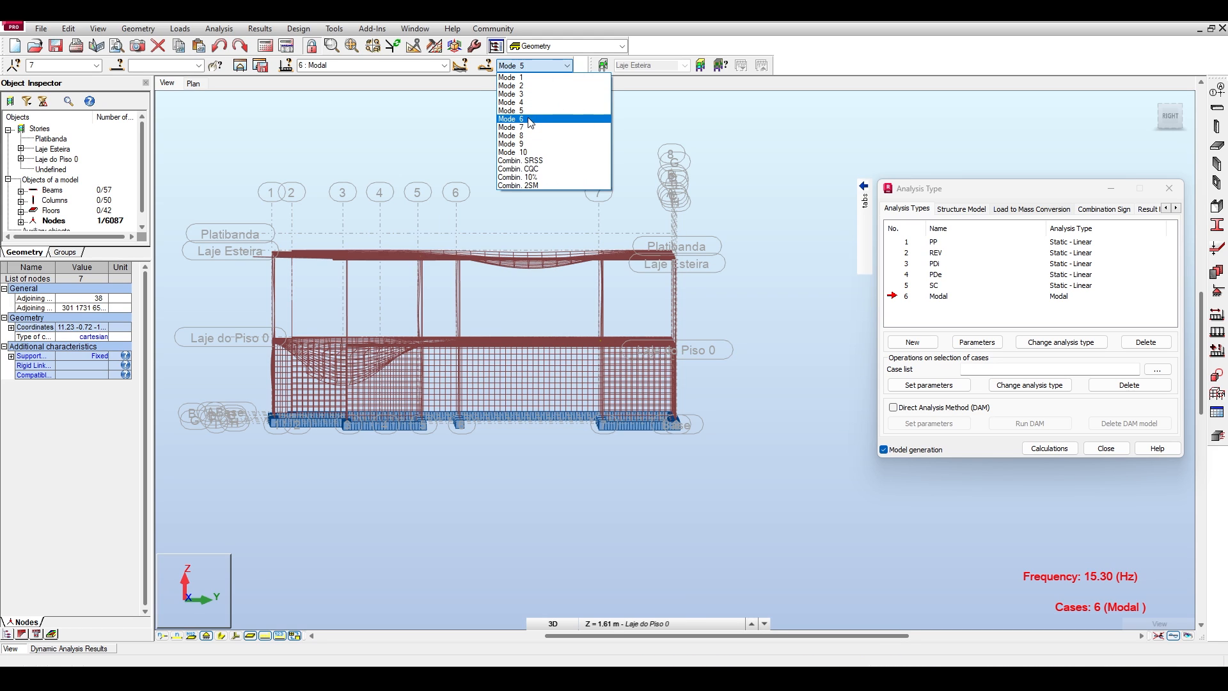
{"action": "left_click", "coordinate": [529, 121]}
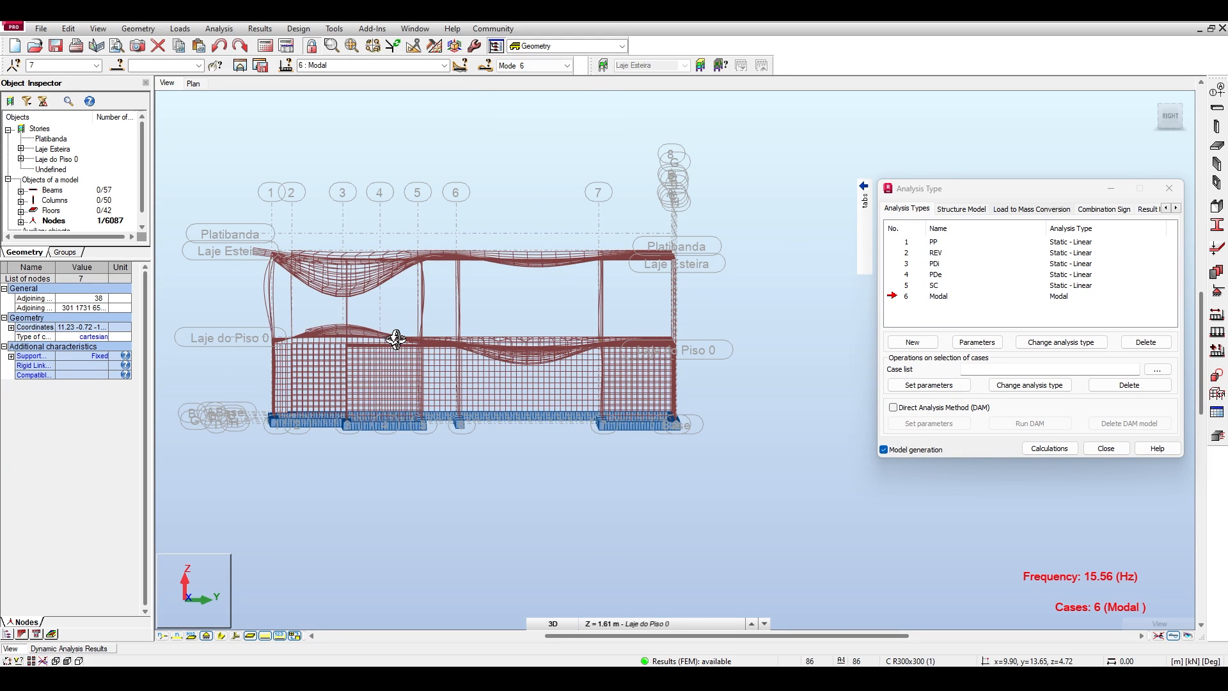
Display mode 7 and examine its slab deformation in right elevation, plan and 3D.
{"action": "left_click", "coordinate": [566, 66]}
{"action": "left_click", "coordinate": [534, 131]}
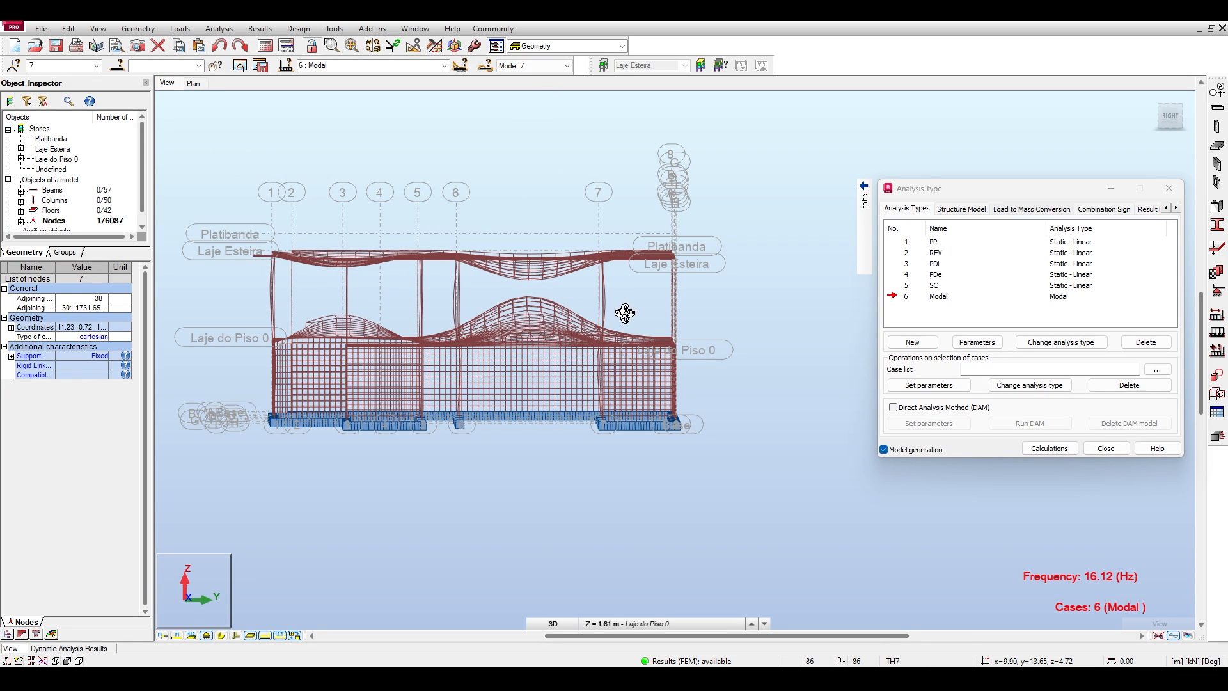
{"action": "left_click_drag", "start_coordinate": [247, 143], "coordinate": [303, 170]}
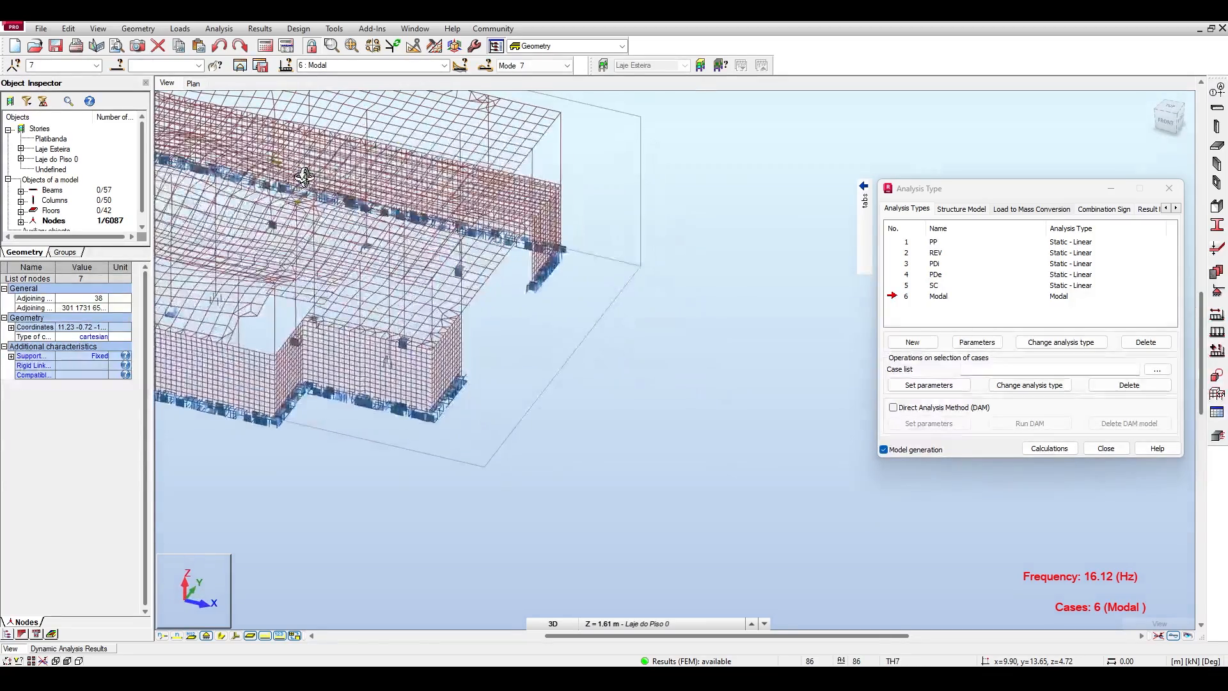
{"action": "left_click", "coordinate": [1172, 114]}
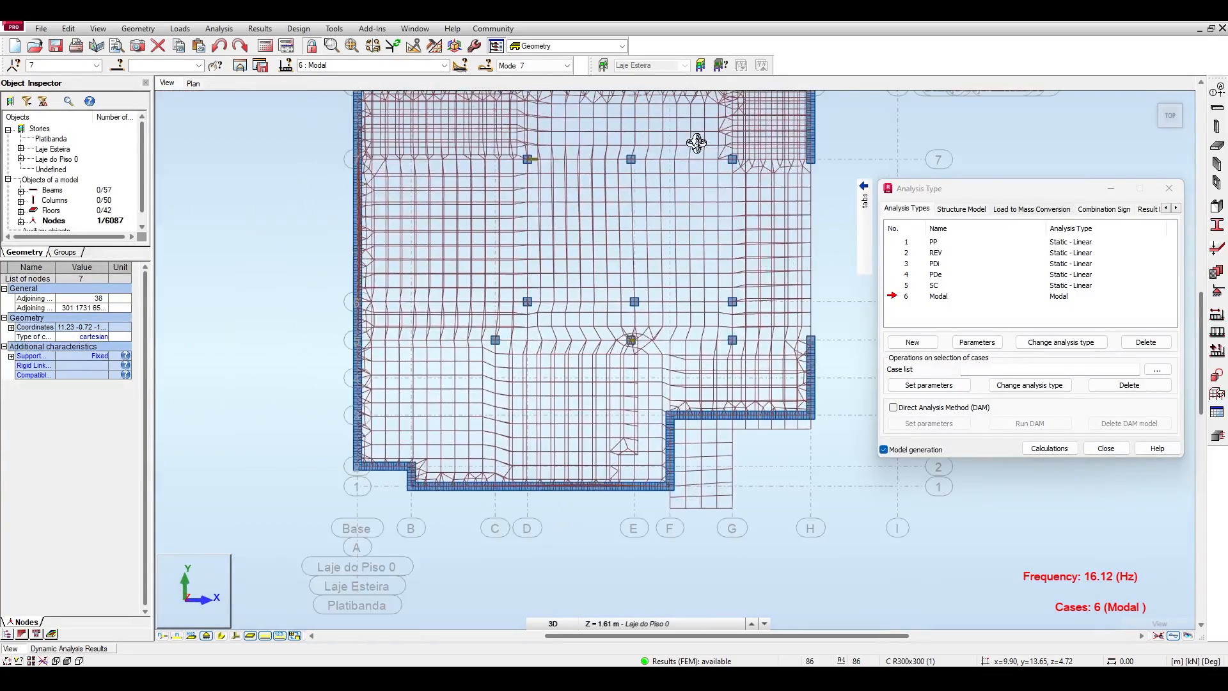
{"action": "left_click", "coordinate": [1167, 117]}
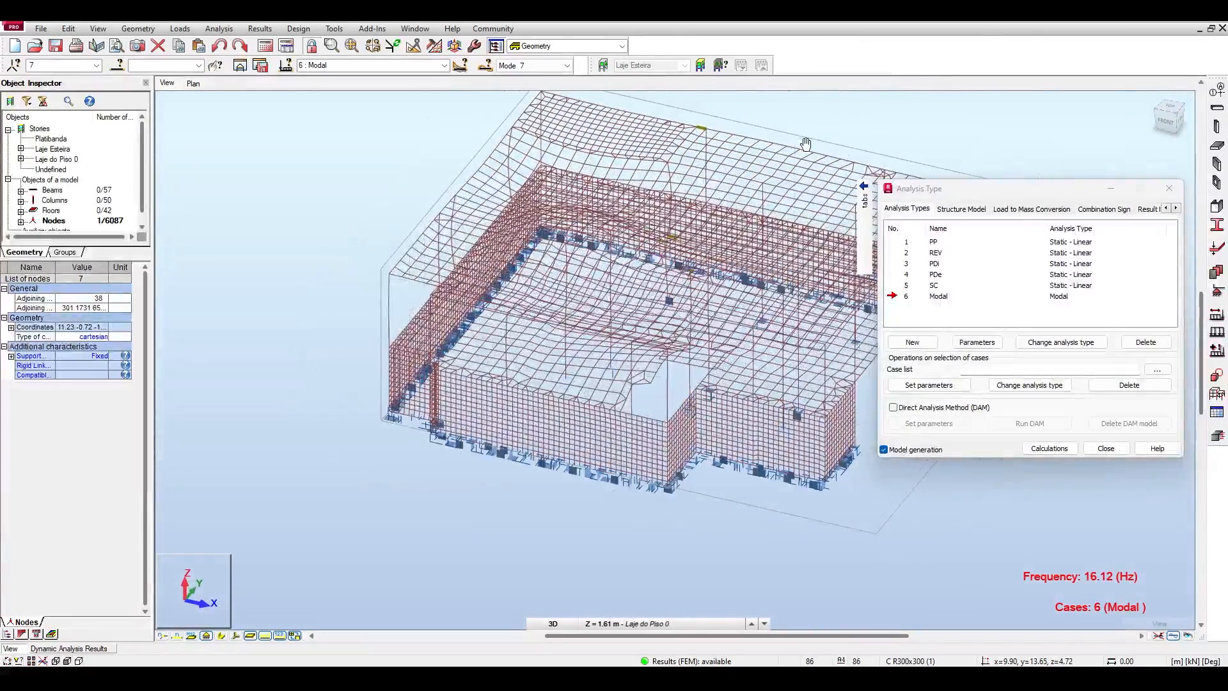
Display modes 8, 9 and 10 one after another and examine their deformed slabs in 3D.
{"action": "left_click", "coordinate": [537, 66]}
{"action": "left_click", "coordinate": [542, 136]}
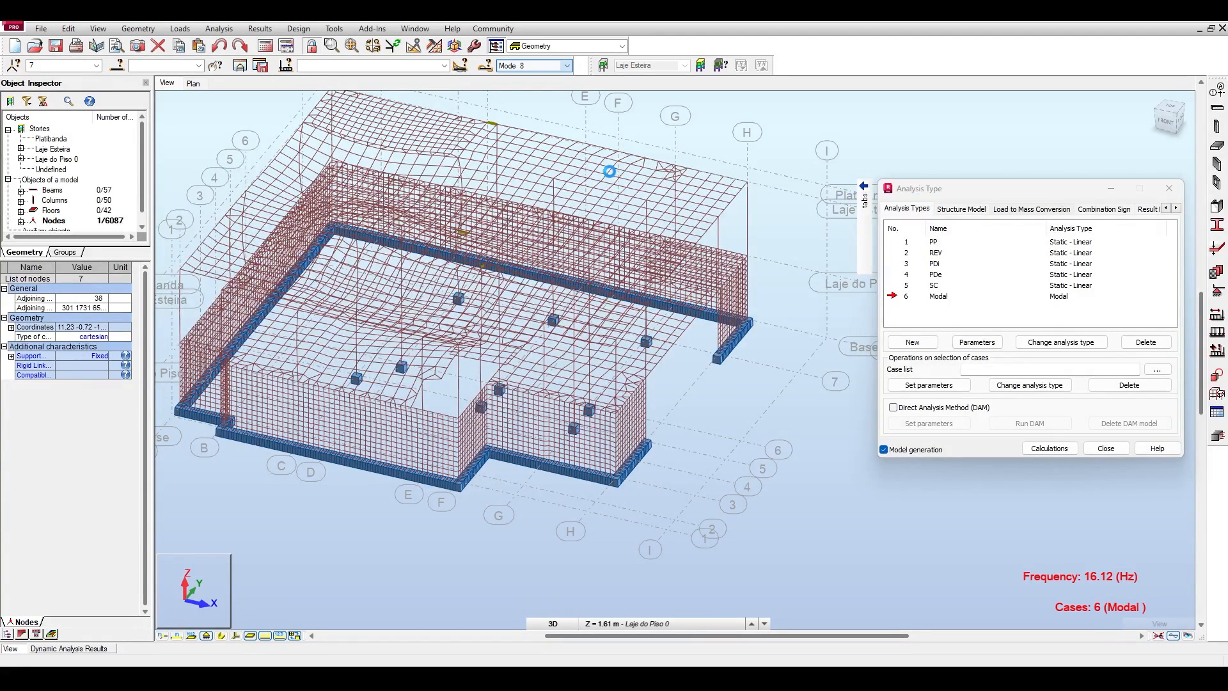
{"action": "middle_click_drag", "start_coordinate": [658, 168], "coordinate": [569, 127]}
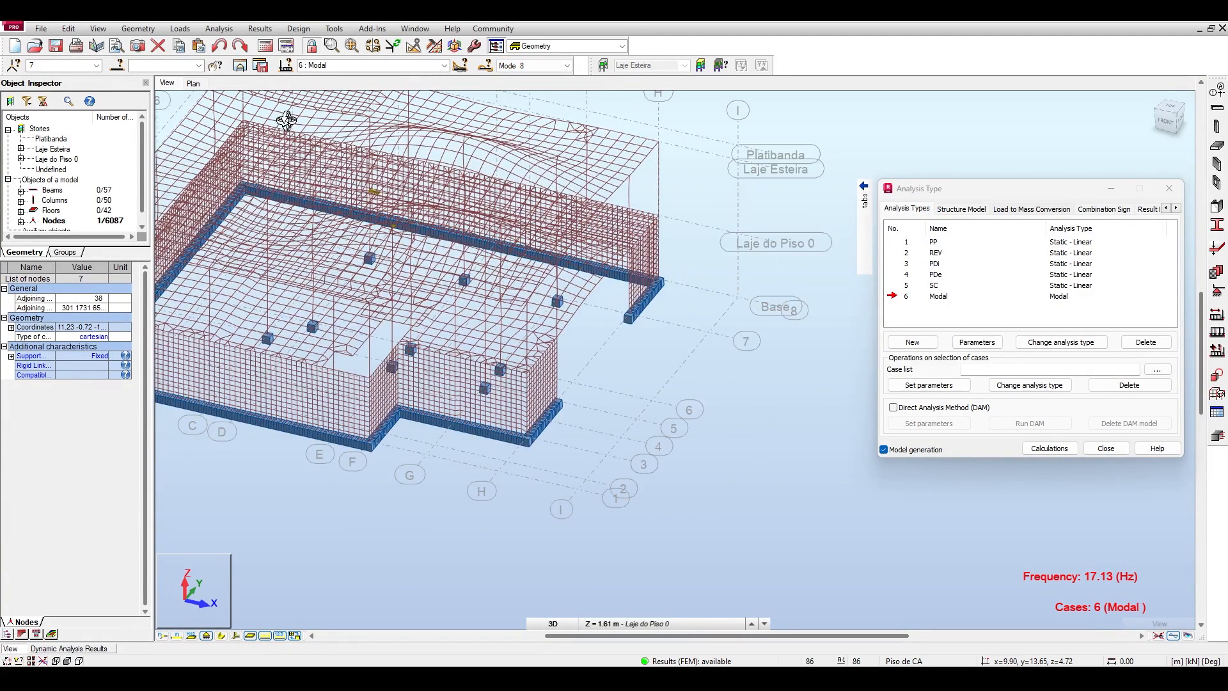
{"action": "left_click", "coordinate": [565, 66]}
{"action": "left_click", "coordinate": [537, 146]}
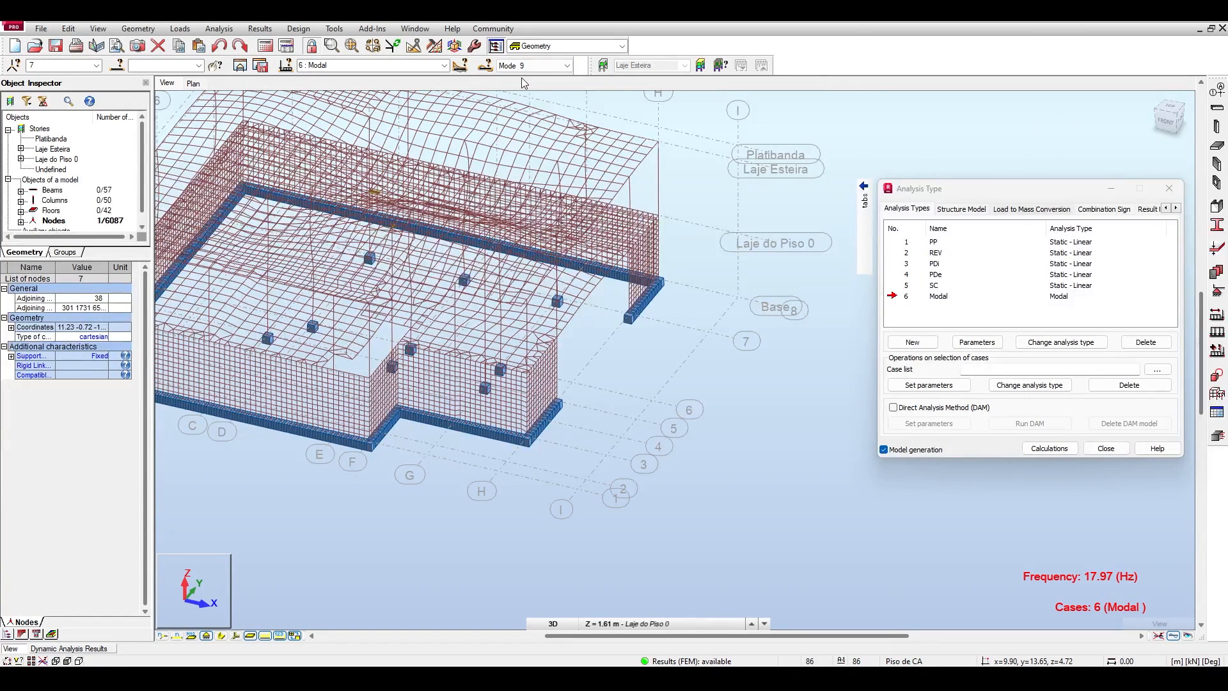
{"action": "left_click", "coordinate": [544, 66]}
{"action": "left_click", "coordinate": [537, 154]}
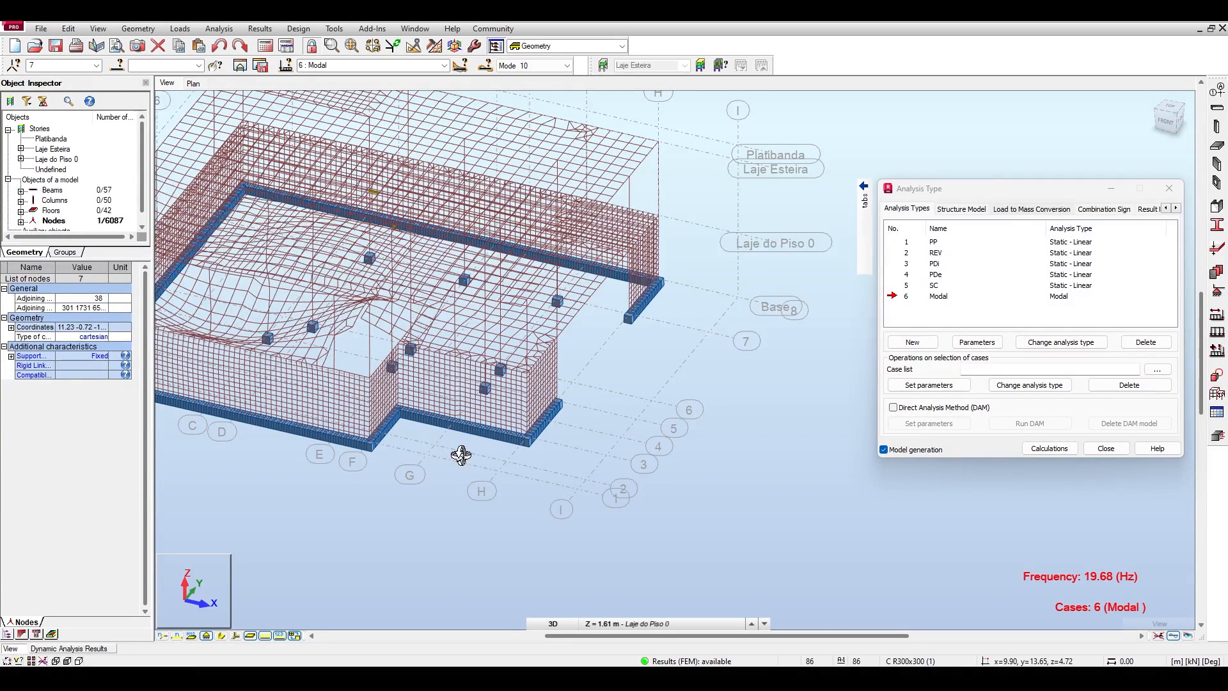
Examine all ten modes in the dynamic analysis results table, highlighting mode 10's relative masses in UX, UY and UZ.
{"action": "left_click", "coordinate": [91, 647]}
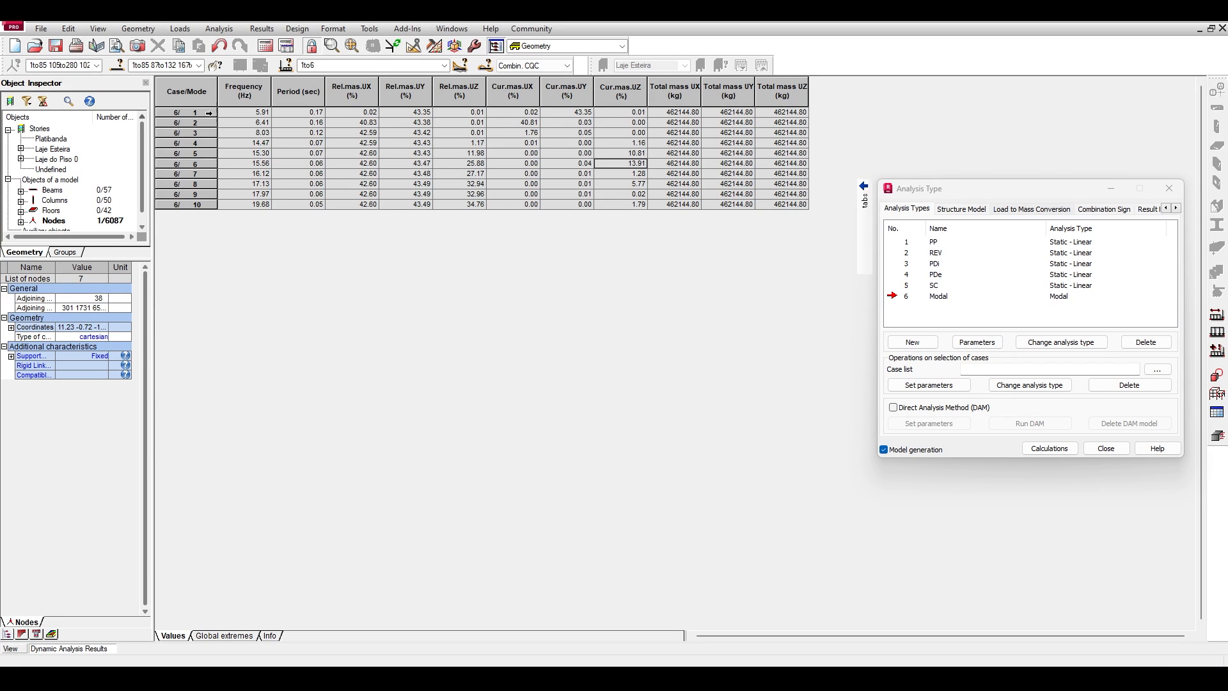
{"action": "left_click_drag", "start_coordinate": [208, 113], "coordinate": [209, 216]}
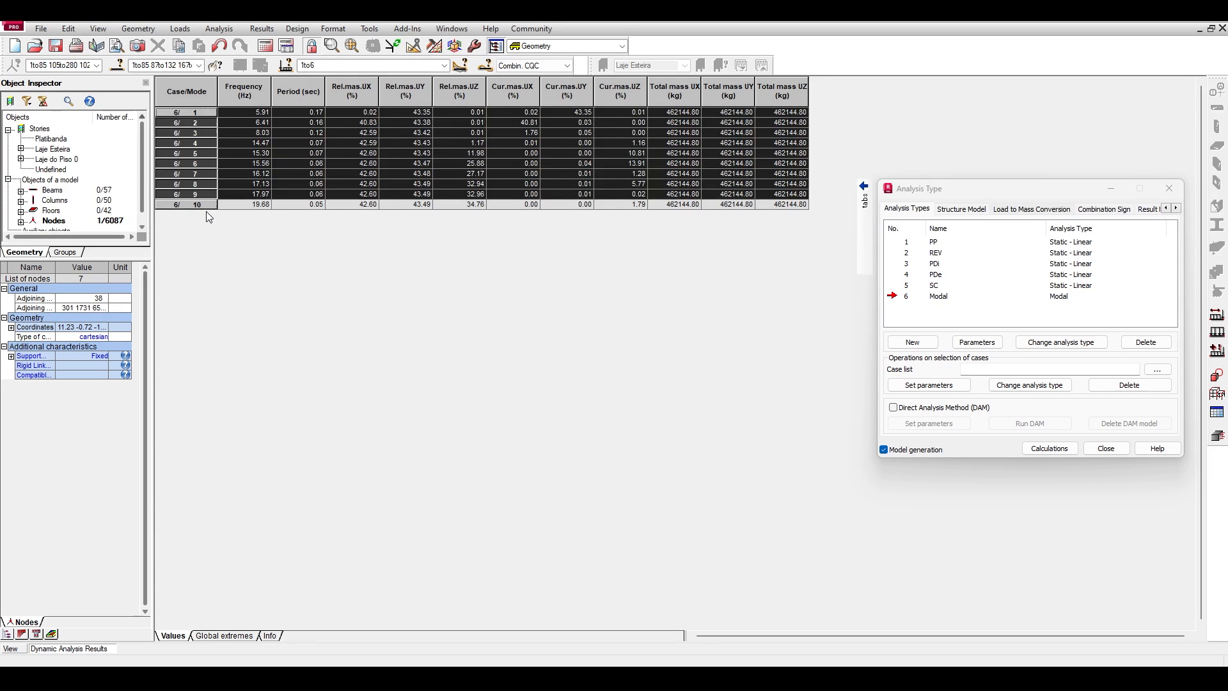
{"action": "left_click", "coordinate": [199, 123]}
{"action": "left_click_drag", "start_coordinate": [202, 113], "coordinate": [205, 209]}
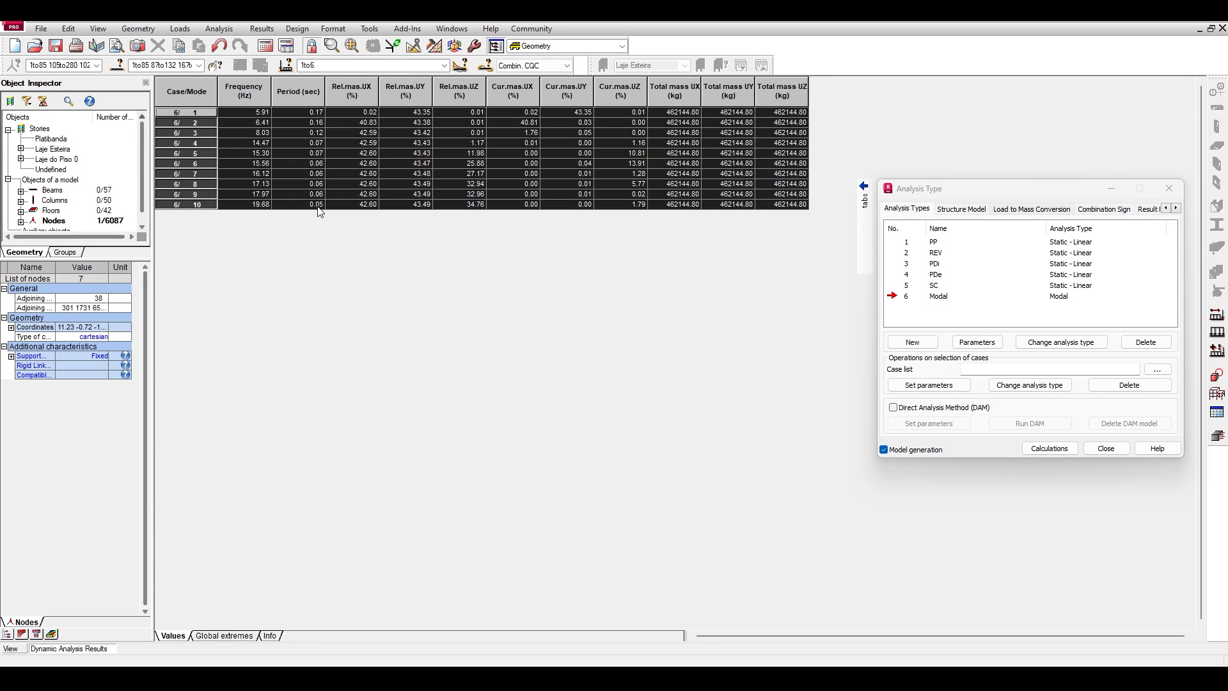
{"action": "left_click", "coordinate": [351, 205]}
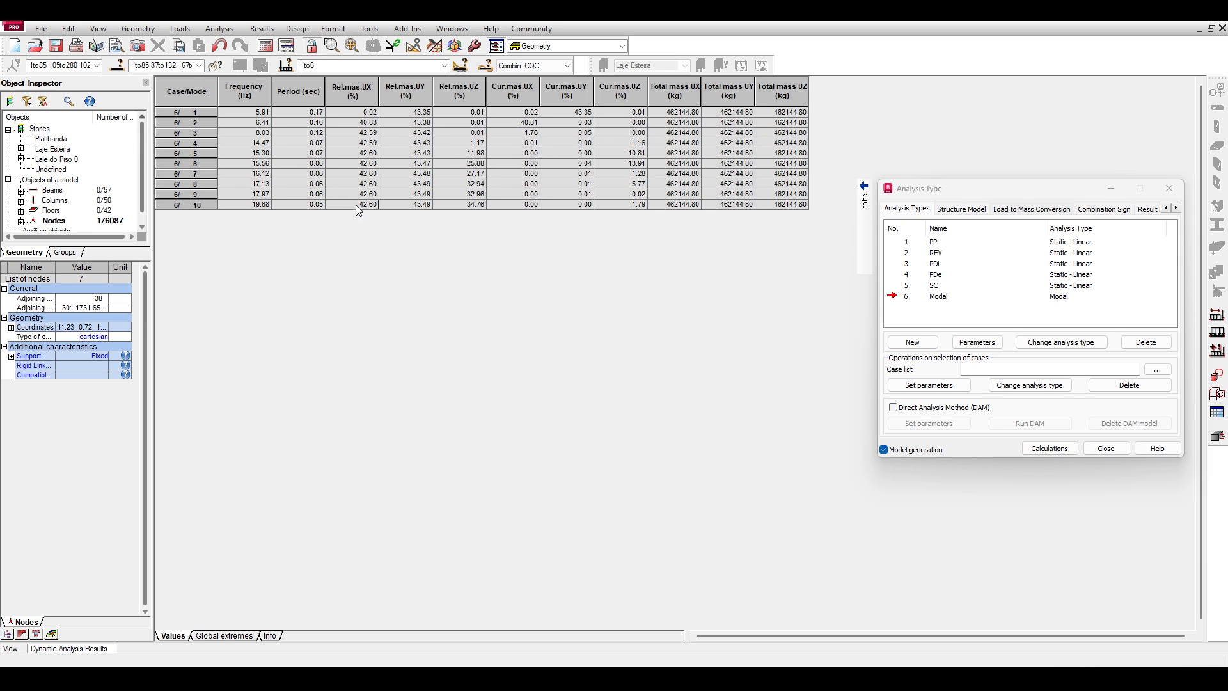
{"action": "left_click_drag", "start_coordinate": [356, 209], "coordinate": [472, 205]}
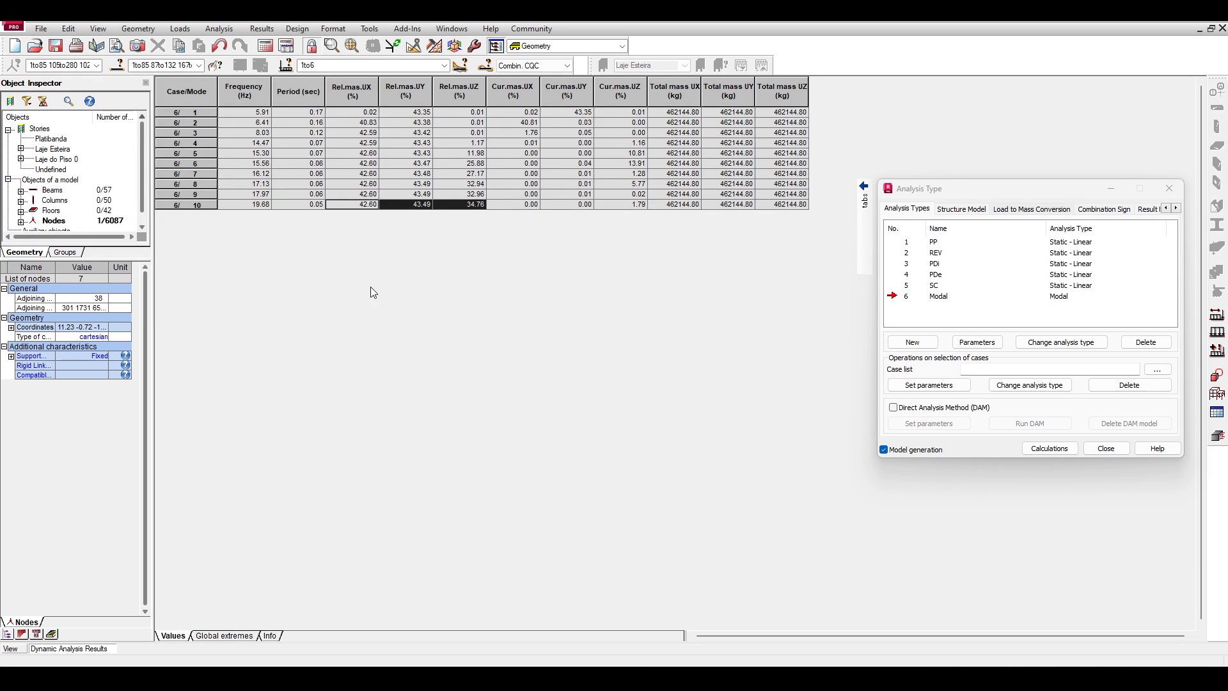
Return to the model view and examine mode 10's deformed slabs in 3D and right elevation.
{"action": "left_click", "coordinate": [11, 648]}
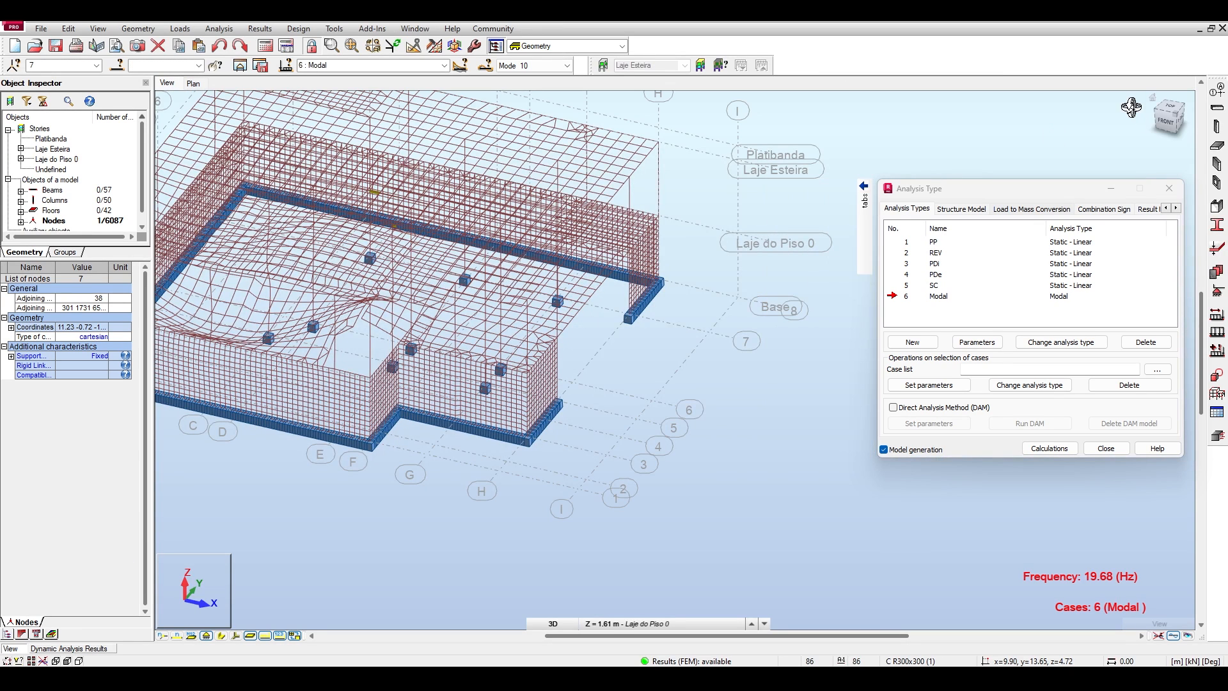
{"action": "left_click", "coordinate": [1152, 96]}
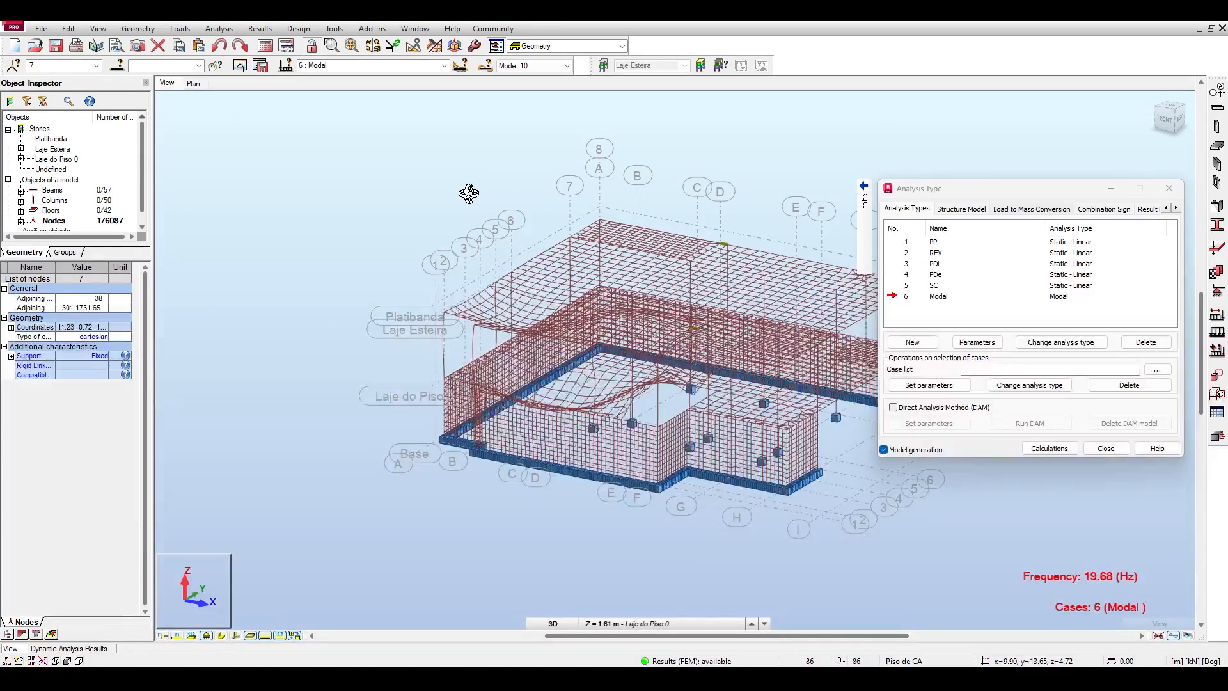
{"action": "middle_click_drag", "start_coordinate": [361, 179], "coordinate": [259, 148], "text": "shift"}
{"action": "middle_click_drag", "start_coordinate": [708, 344], "coordinate": [476, 333]}
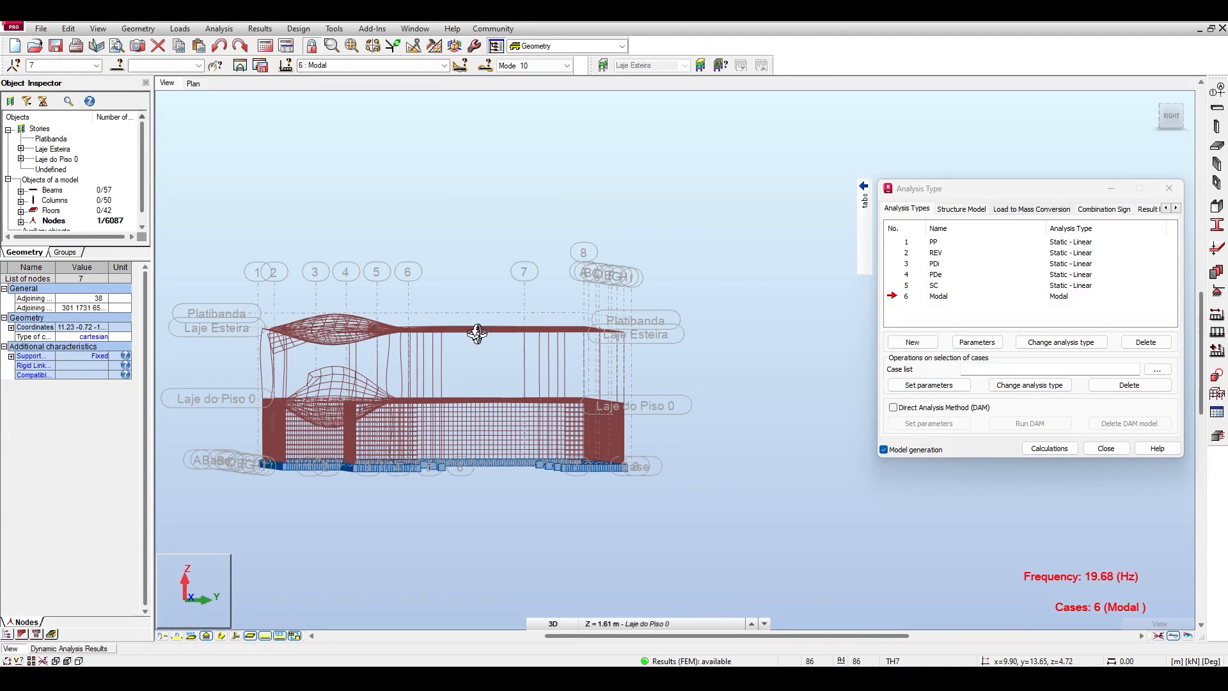
Display modes 1, 2 and 3 in turn and compare their deformed shapes in right elevation.
{"action": "left_click", "coordinate": [543, 66]}
{"action": "left_click", "coordinate": [544, 77]}
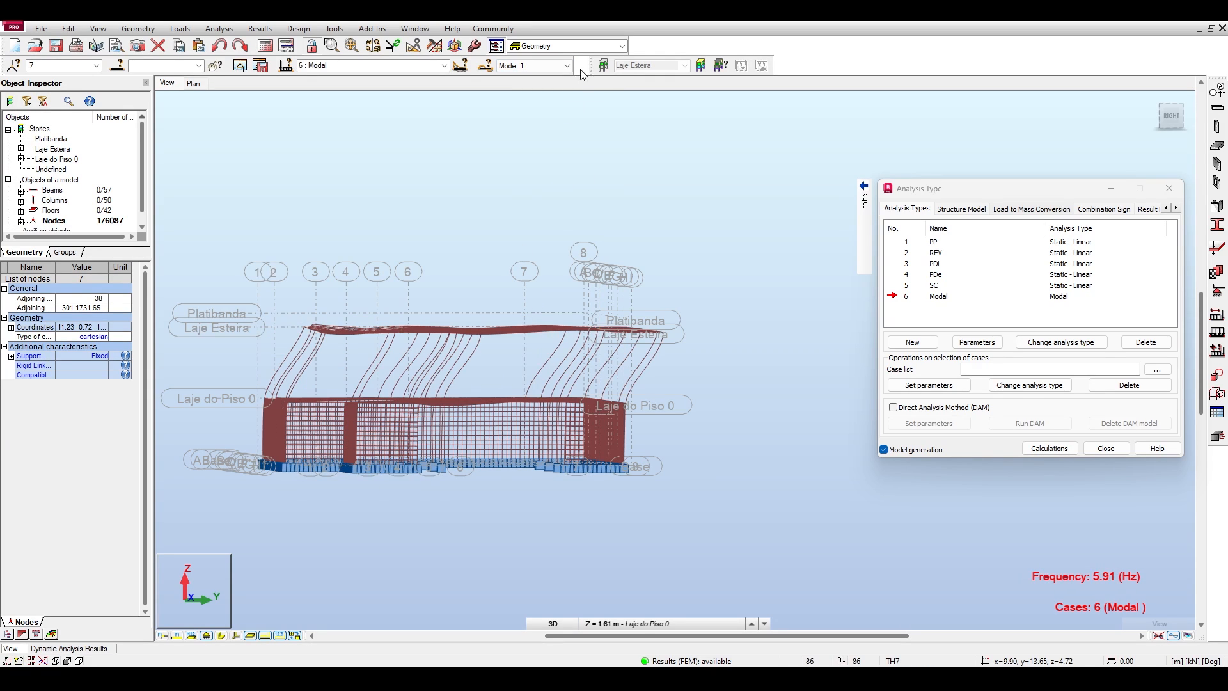
{"action": "left_click", "coordinate": [543, 65]}
{"action": "left_click", "coordinate": [542, 90]}
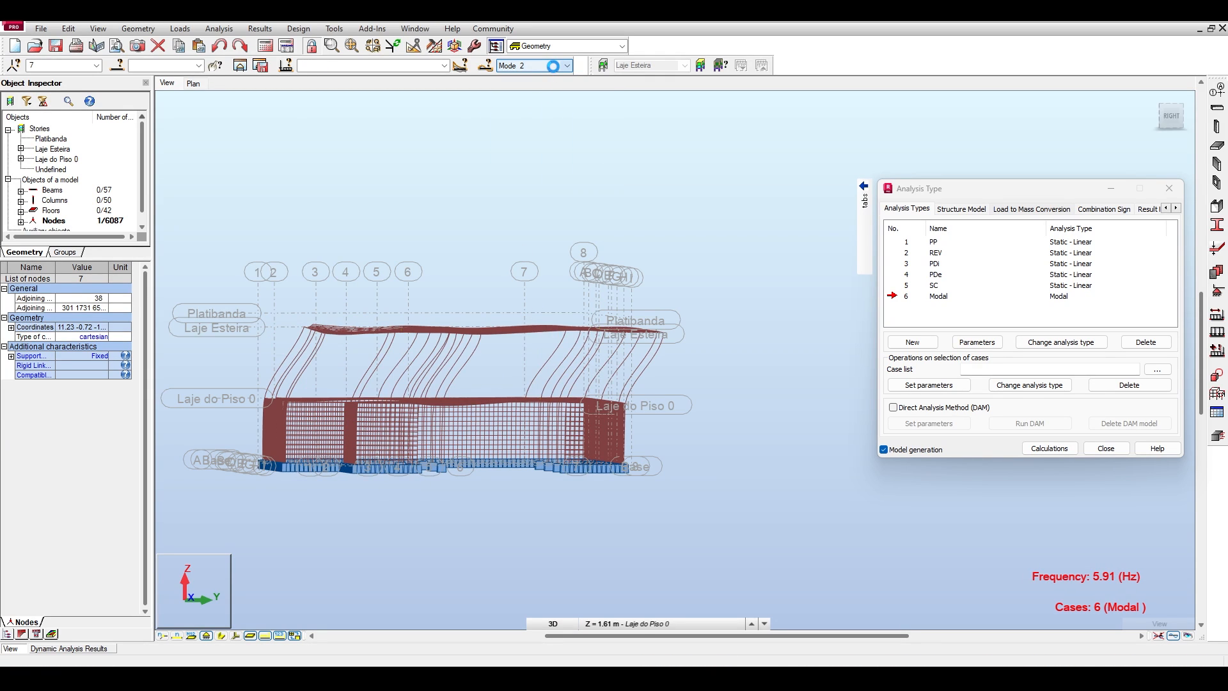
{"action": "left_click", "coordinate": [544, 66]}
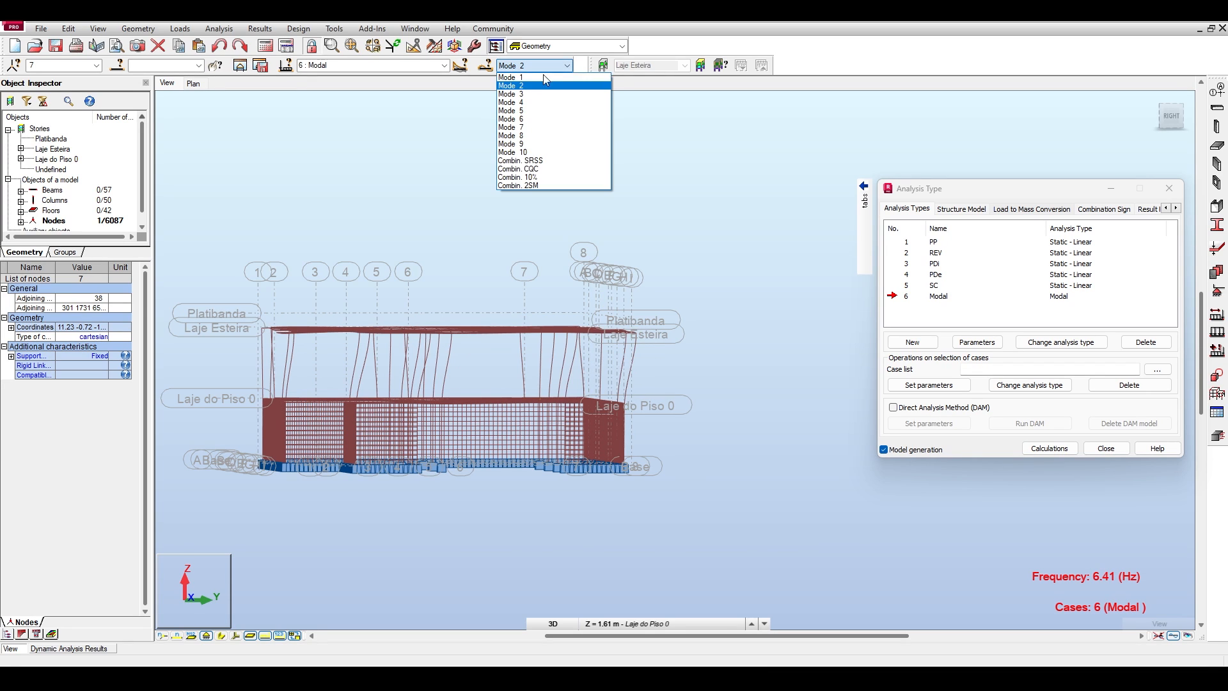
{"action": "left_click", "coordinate": [542, 100]}
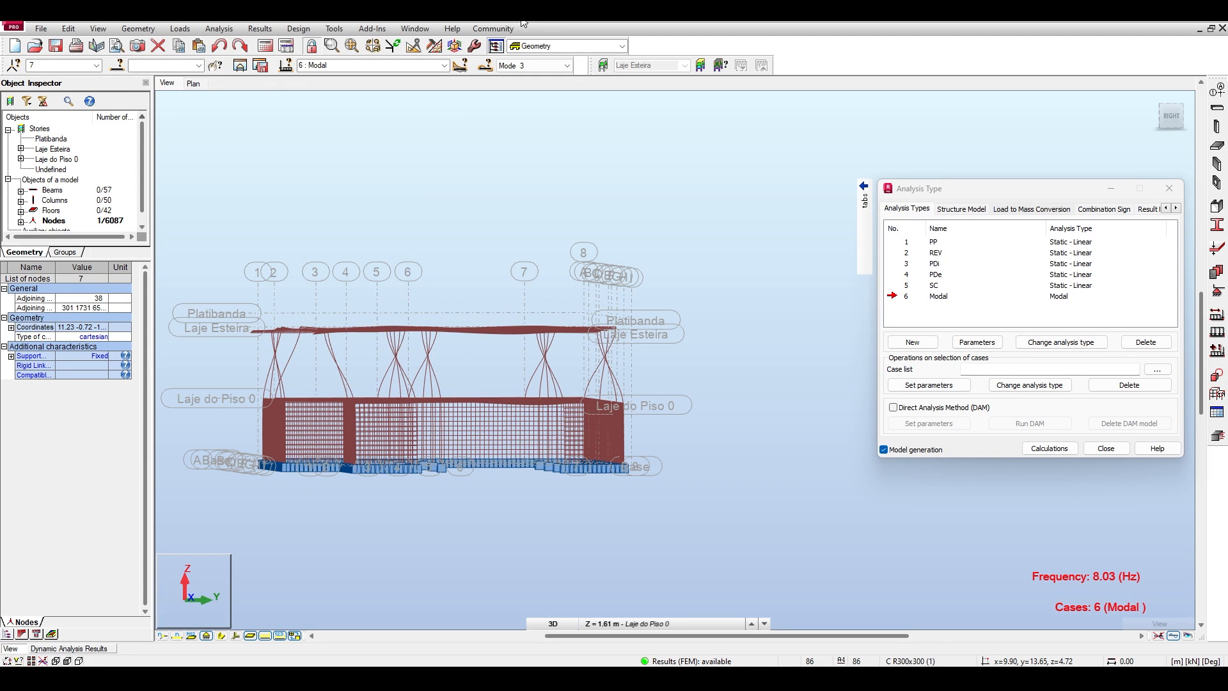
Display mode 1 and window-select the Laje Esteira level, followed by the Laje do Piso 0 level.
{"action": "left_click", "coordinate": [569, 65]}
{"action": "left_click", "coordinate": [536, 79]}
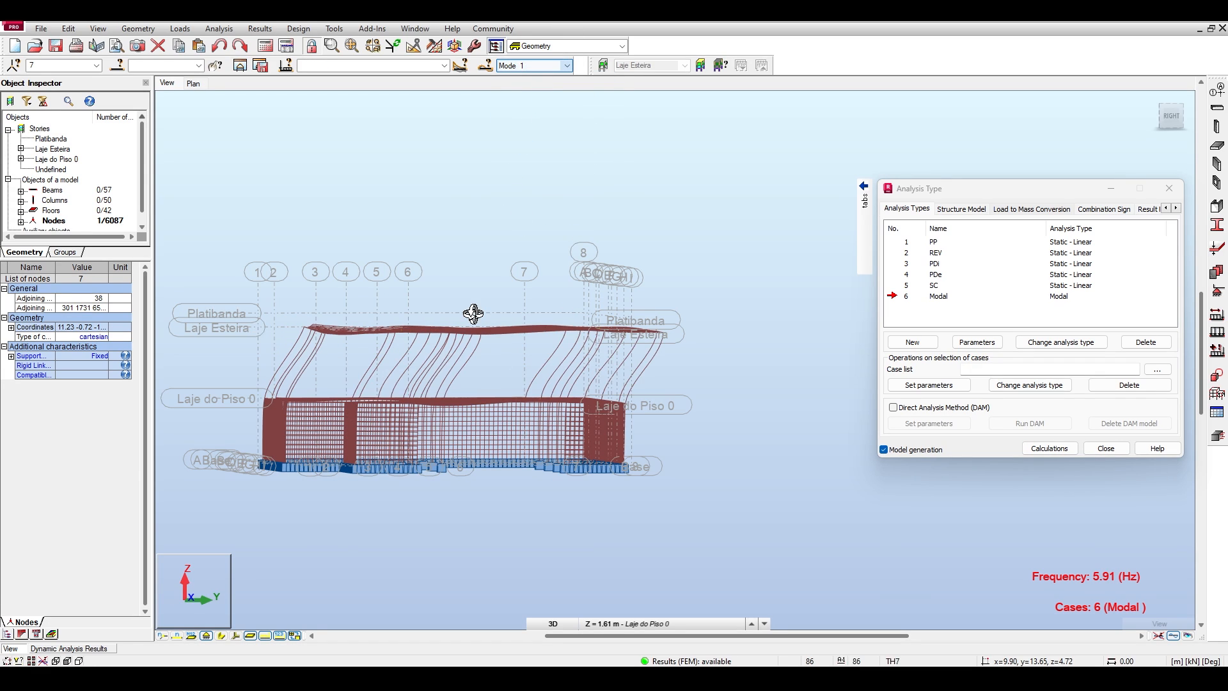
{"action": "right_click", "coordinate": [260, 275]}
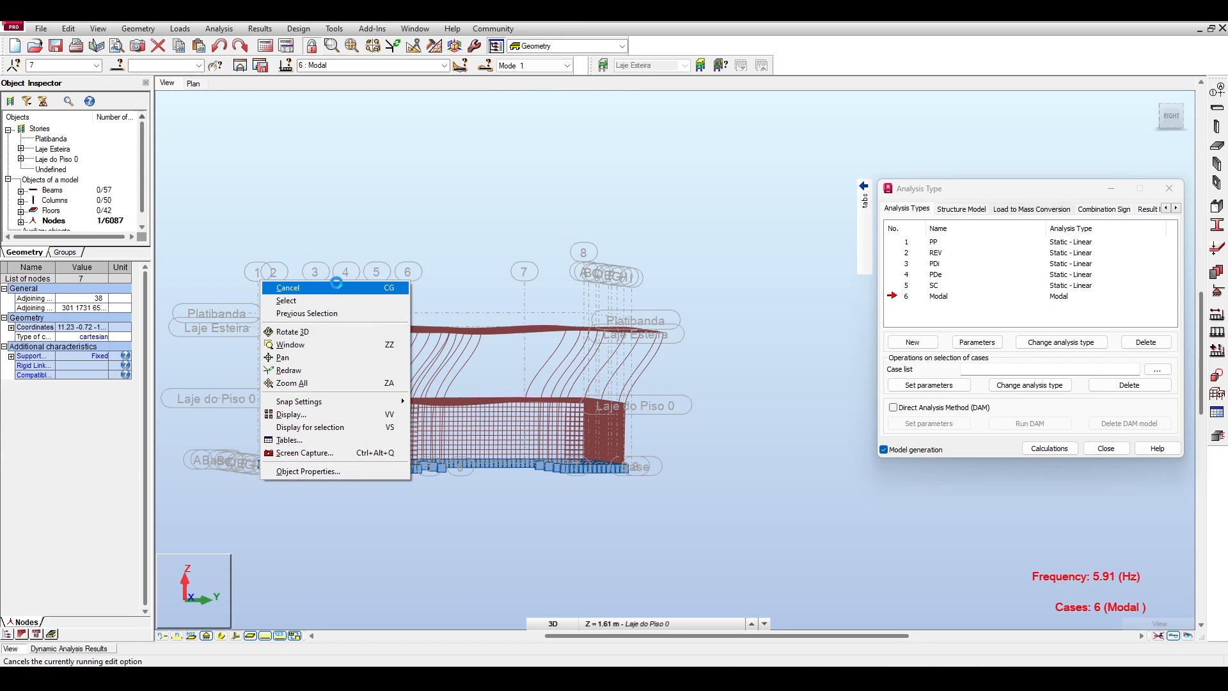
{"action": "left_click", "coordinate": [272, 283]}
{"action": "left_click_drag", "start_coordinate": [235, 282], "coordinate": [711, 353]}
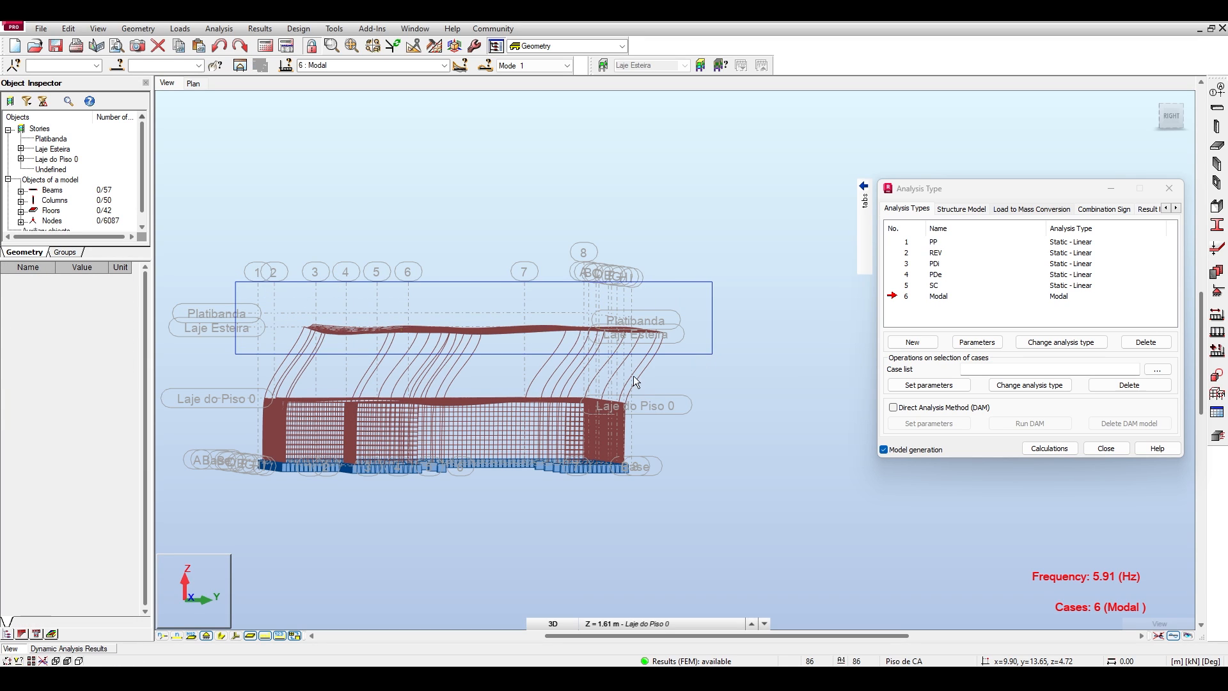
{"action": "left_click", "coordinate": [222, 386]}
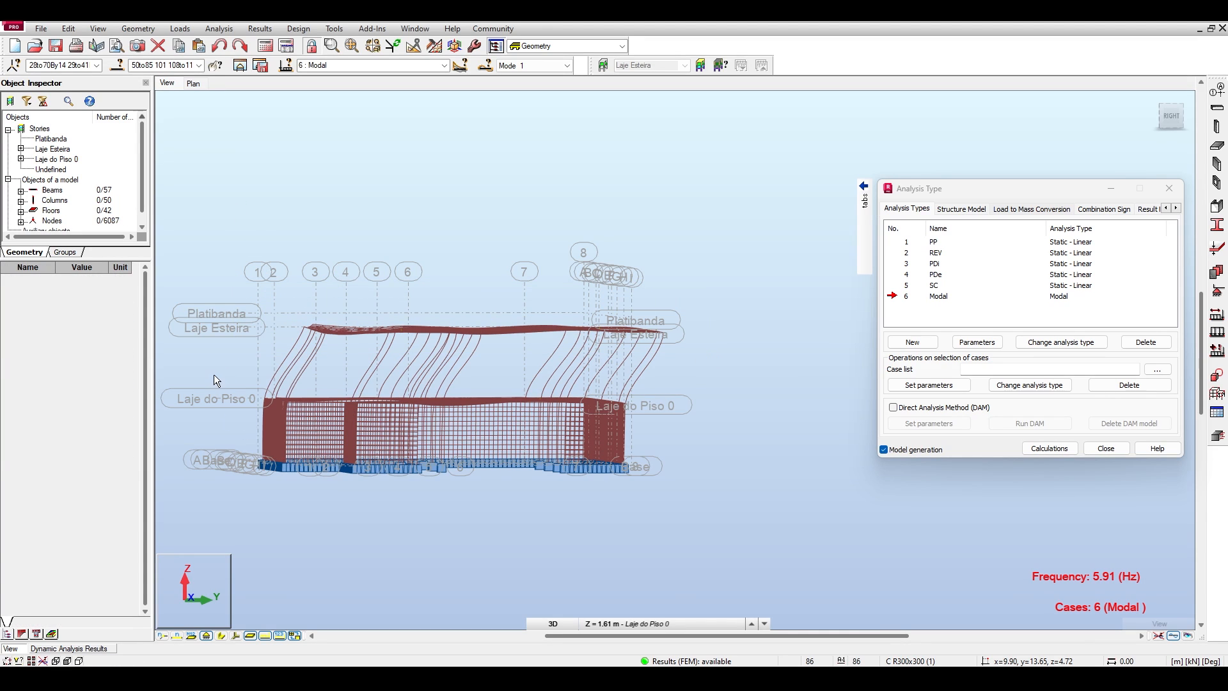
{"action": "left_click_drag", "start_coordinate": [213, 375], "coordinate": [644, 428]}
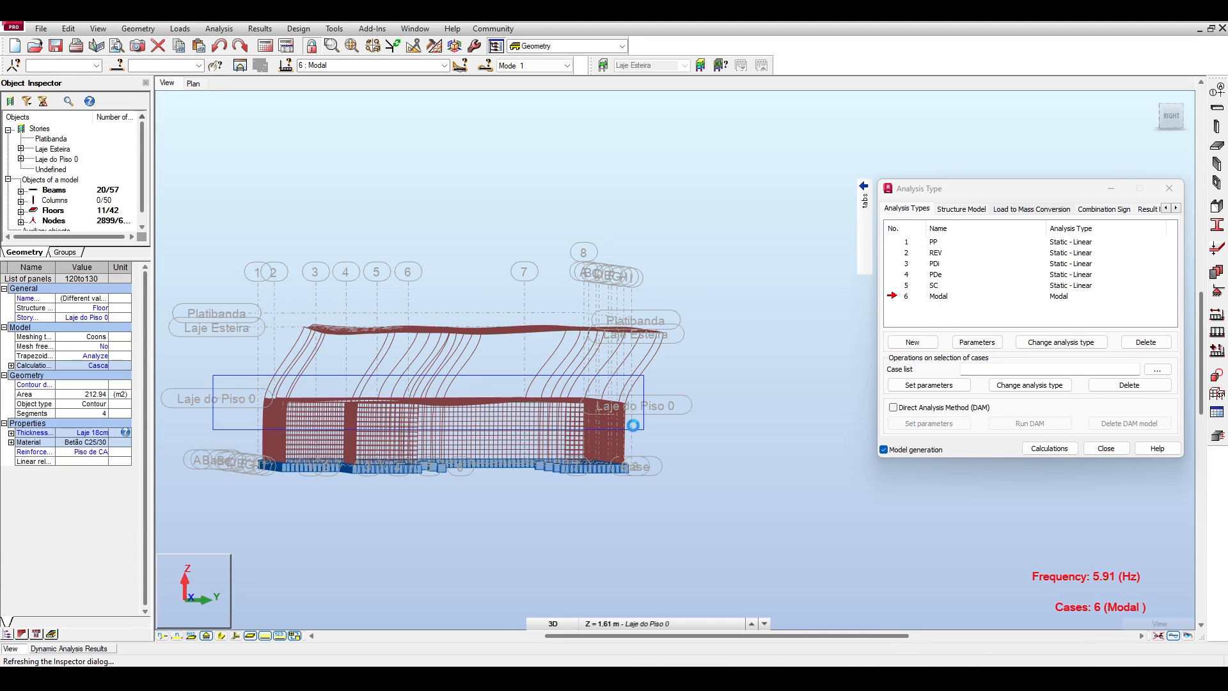
Select the two slab levels again, ending with Laje Esteira, and check mode 1's current UY mass in the dynamic results table.
{"action": "left_click", "coordinate": [310, 298]}
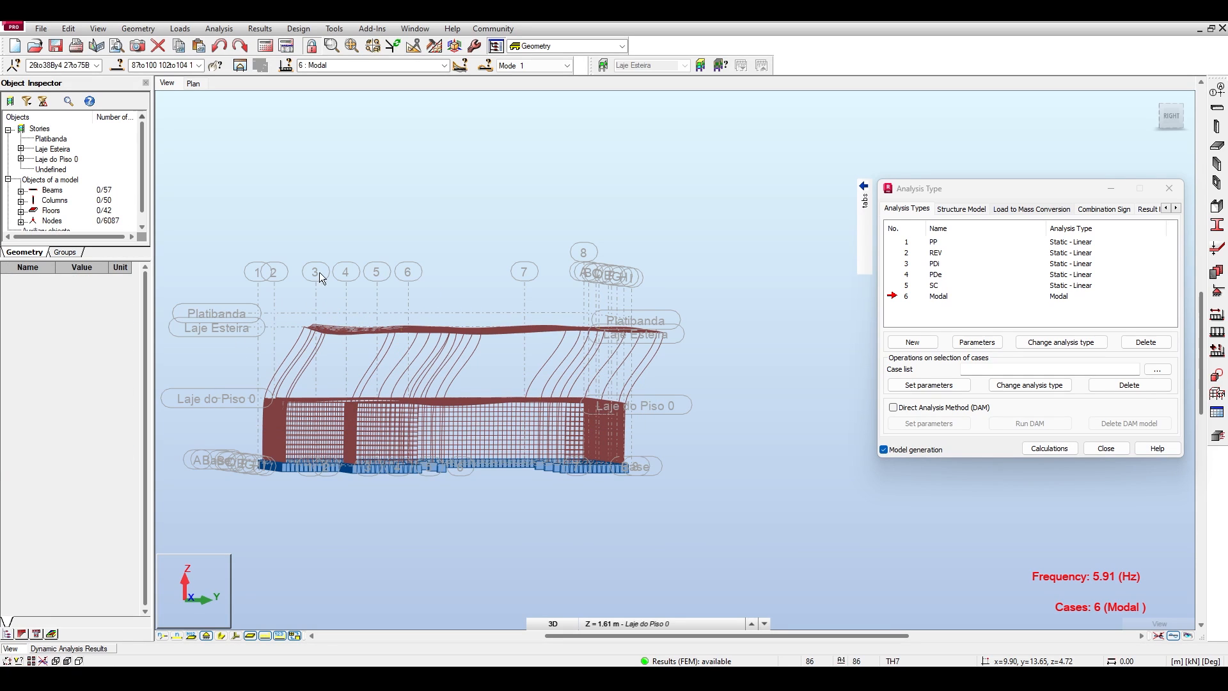
{"action": "left_click_drag", "start_coordinate": [240, 282], "coordinate": [651, 355]}
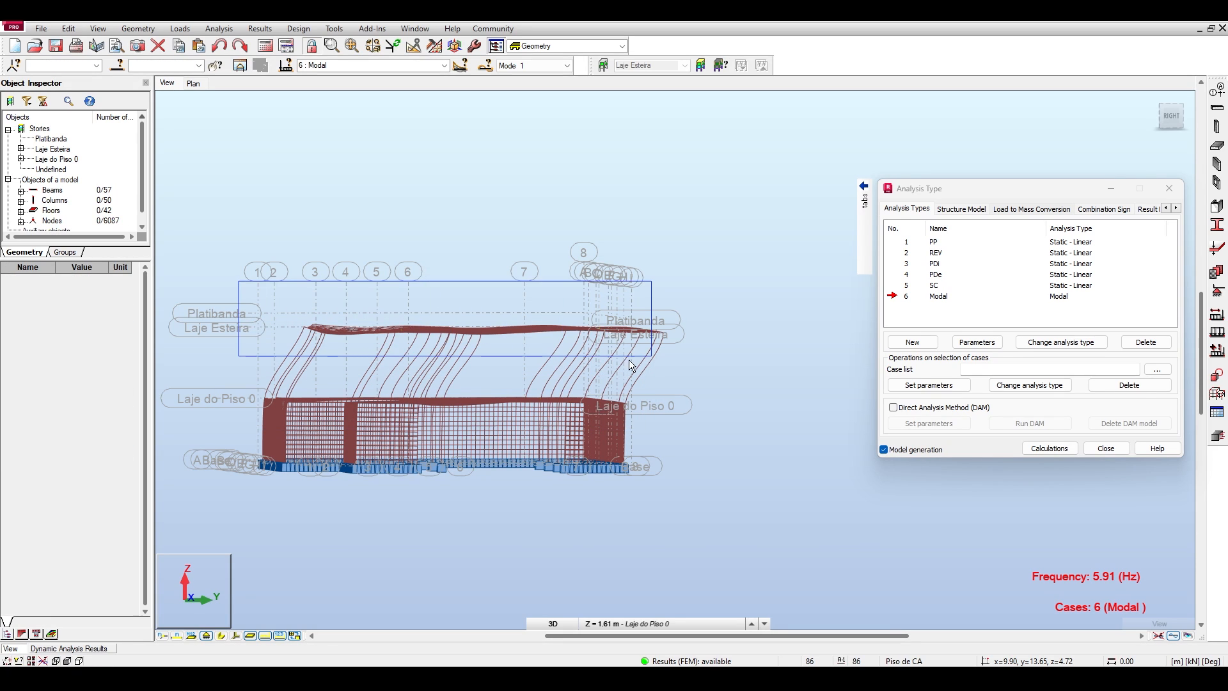
{"action": "left_click_drag", "start_coordinate": [191, 374], "coordinate": [662, 428]}
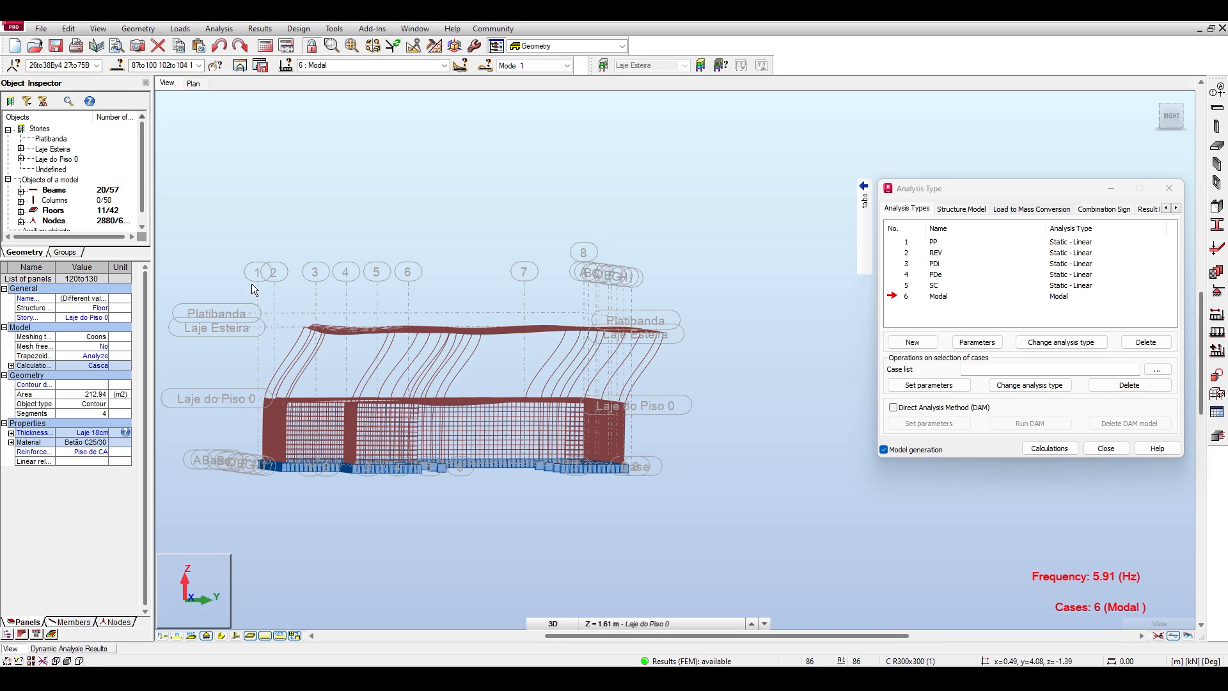
{"action": "left_click_drag", "start_coordinate": [701, 345], "coordinate": [247, 282]}
{"action": "left_click", "coordinate": [87, 649]}
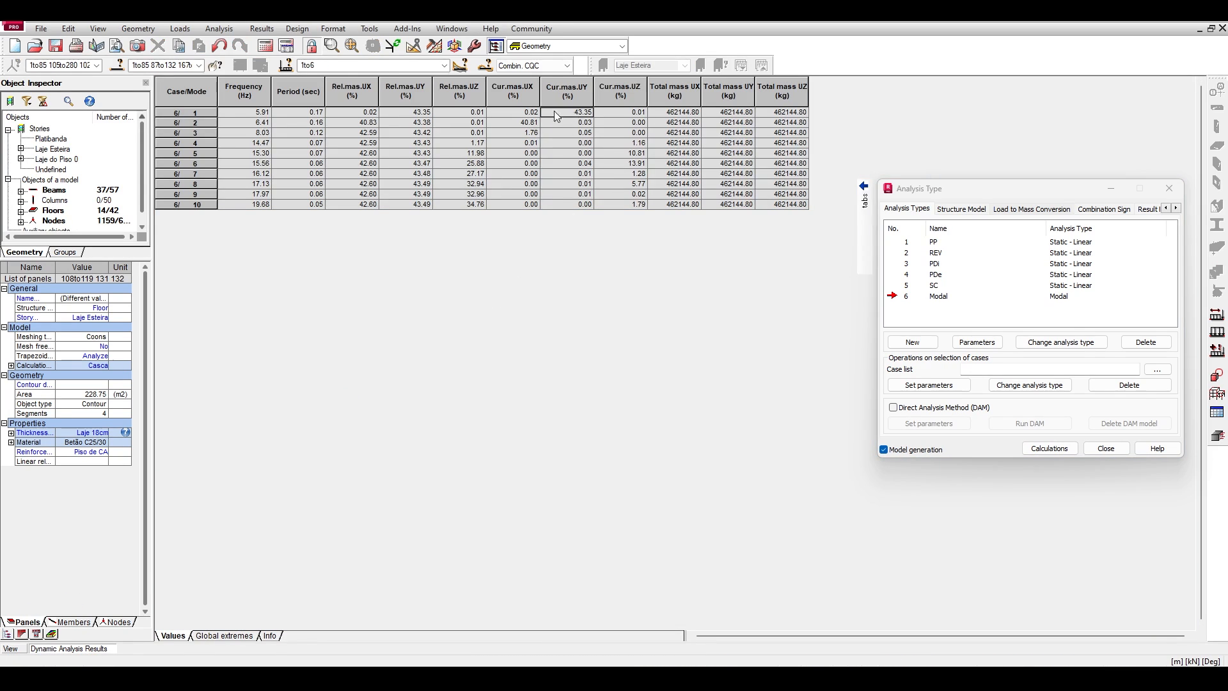
{"action": "left_click", "coordinate": [586, 113]}
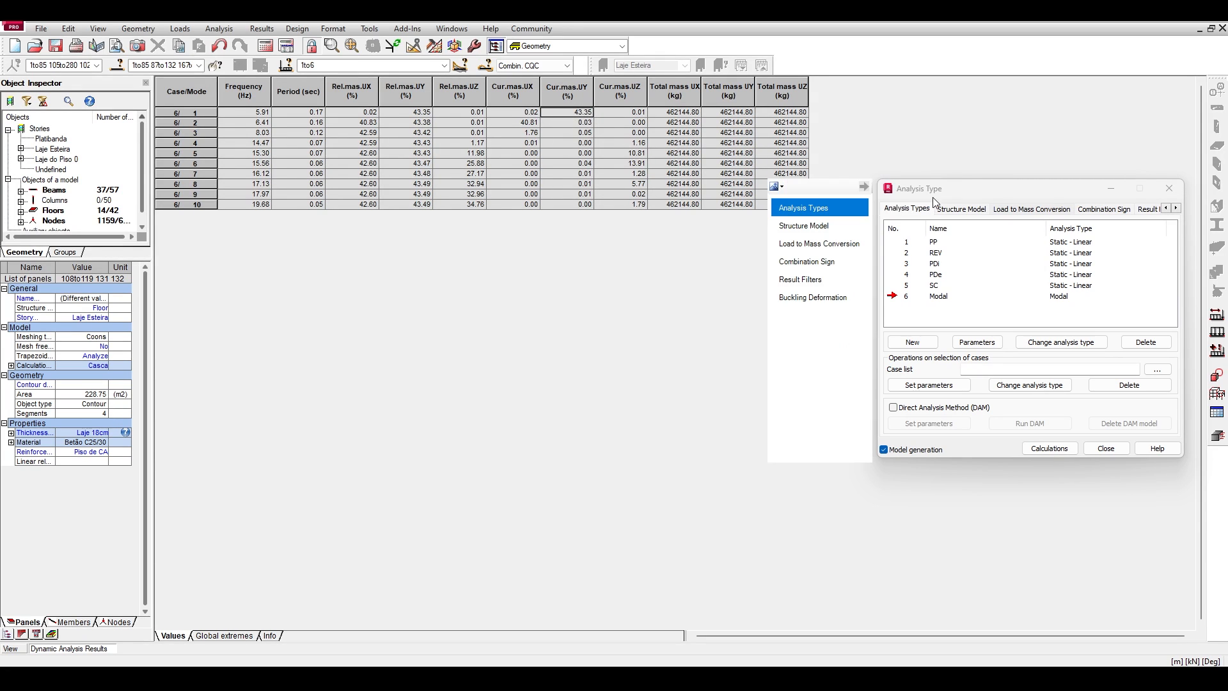
Compare mode 1's deformed shape in the model view with the dynamic results table, including mode 10's cumulative relative masses.
{"action": "left_click_drag", "start_coordinate": [922, 189], "coordinate": [866, 180]}
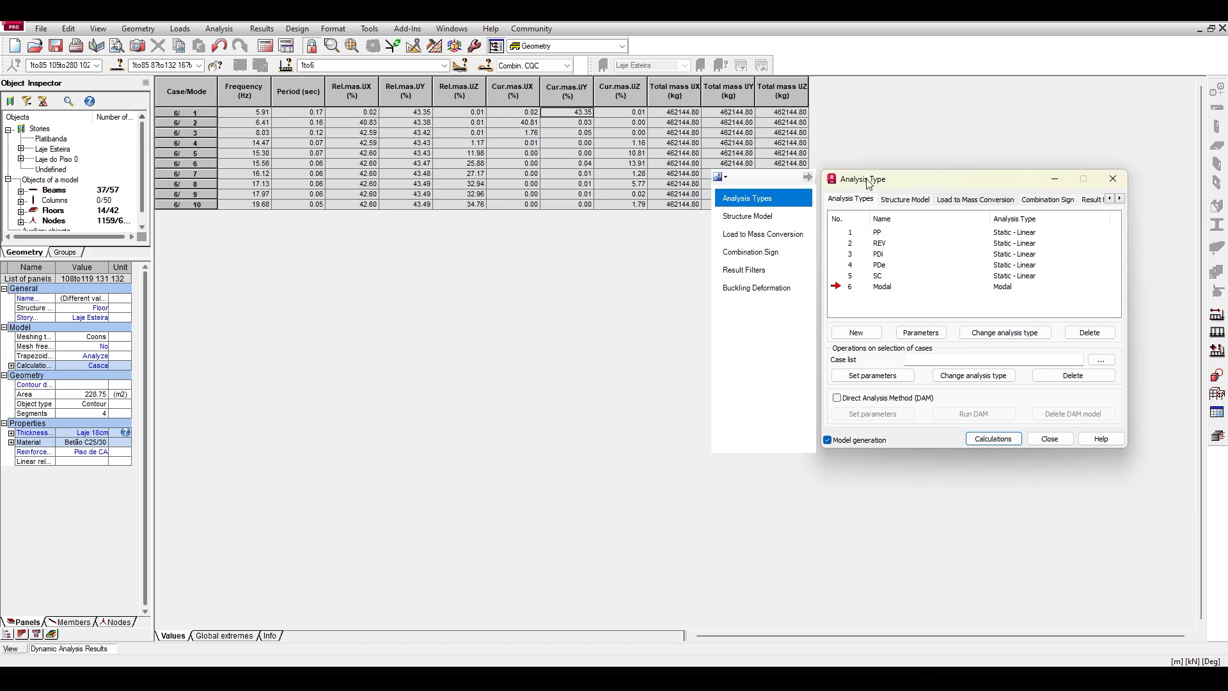
{"action": "left_click", "coordinate": [24, 648]}
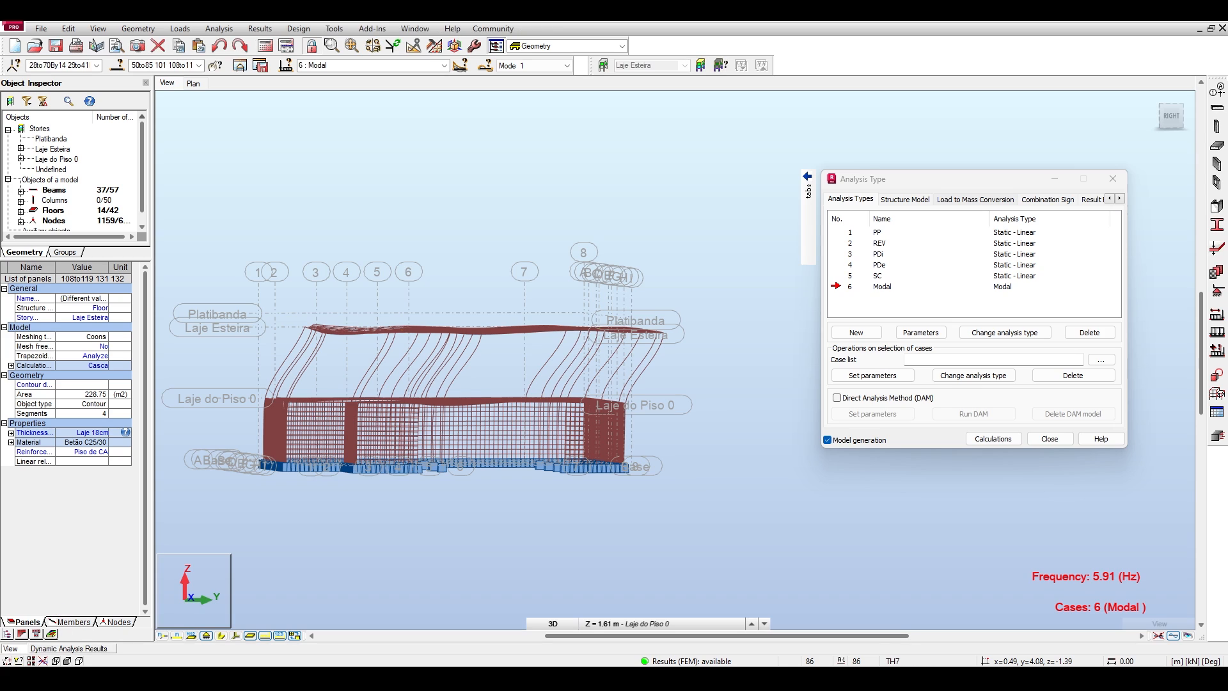
{"action": "left_click", "coordinate": [86, 649]}
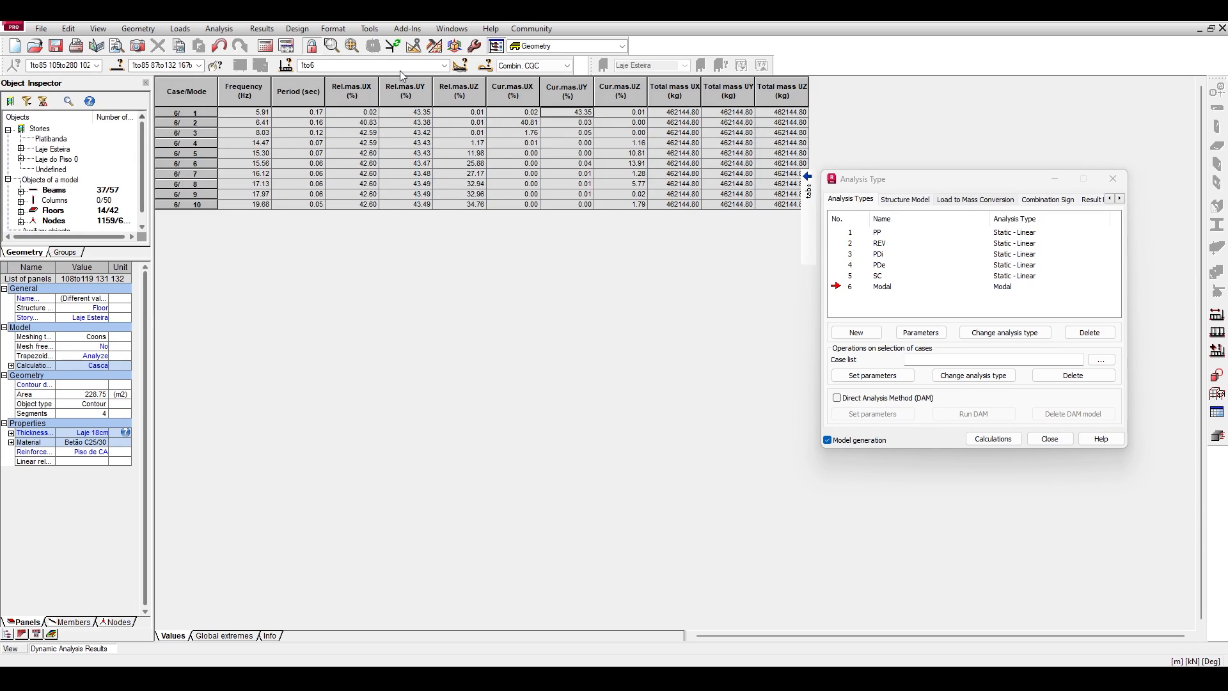
{"action": "left_click", "coordinate": [197, 206]}
{"action": "left_click", "coordinate": [191, 205]}
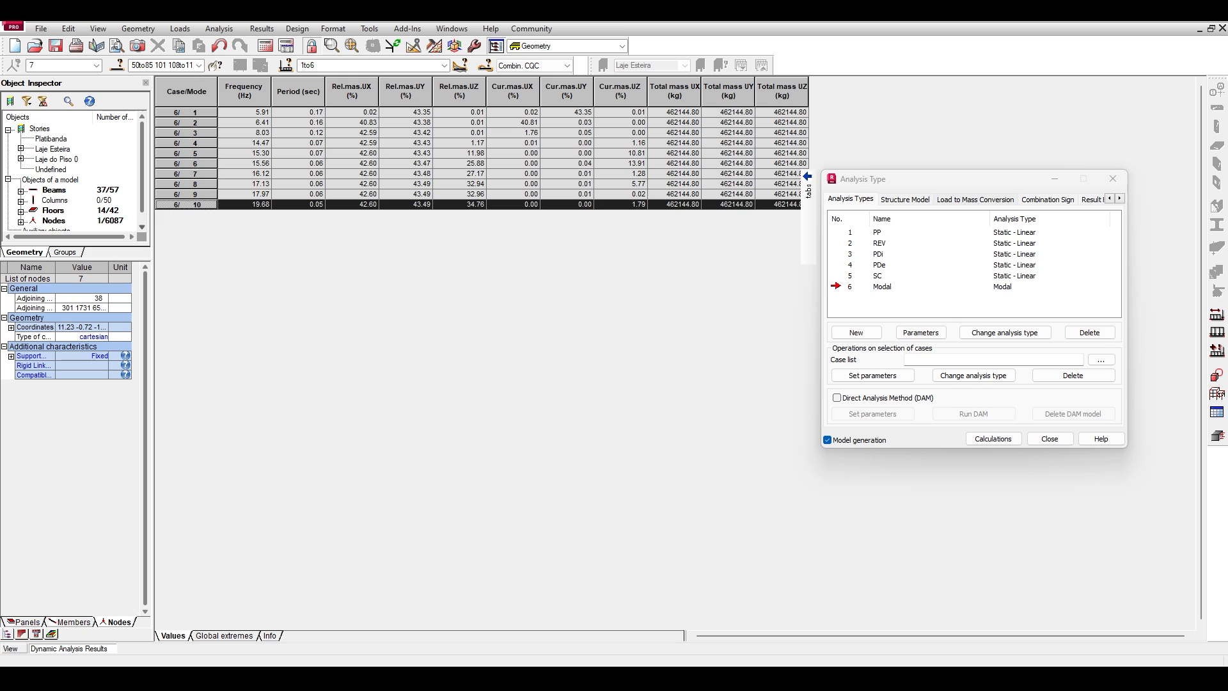
{"action": "left_click", "coordinate": [15, 647]}
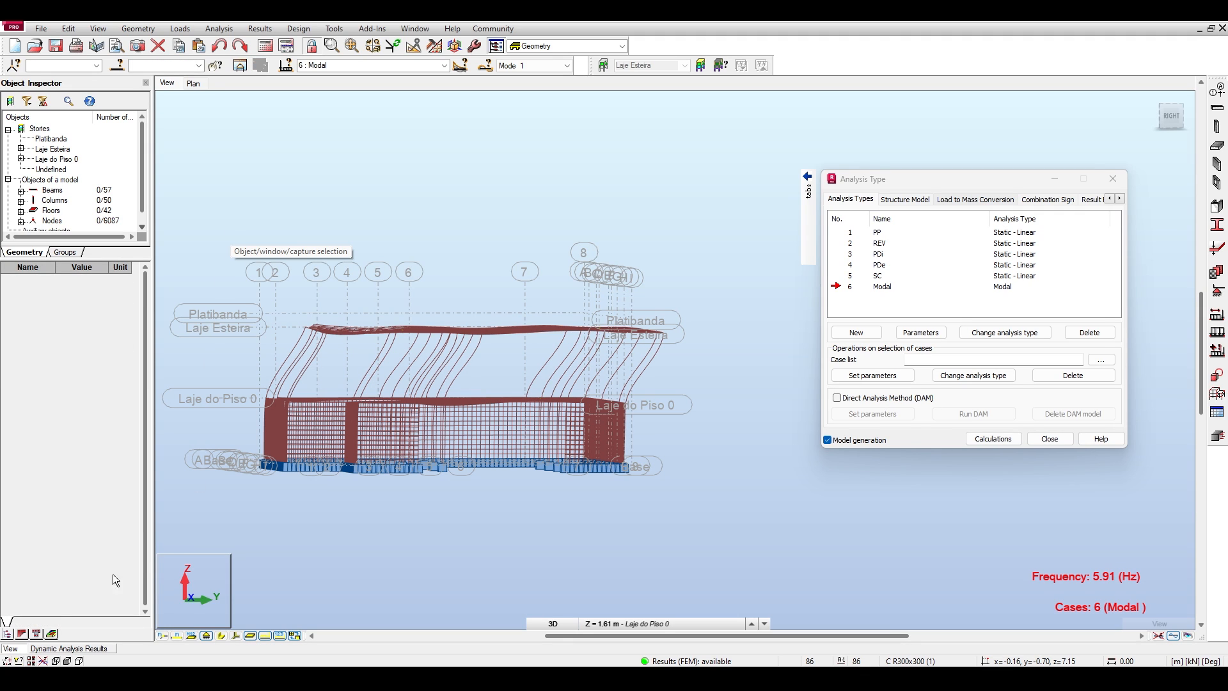
{"action": "left_click", "coordinate": [82, 651]}
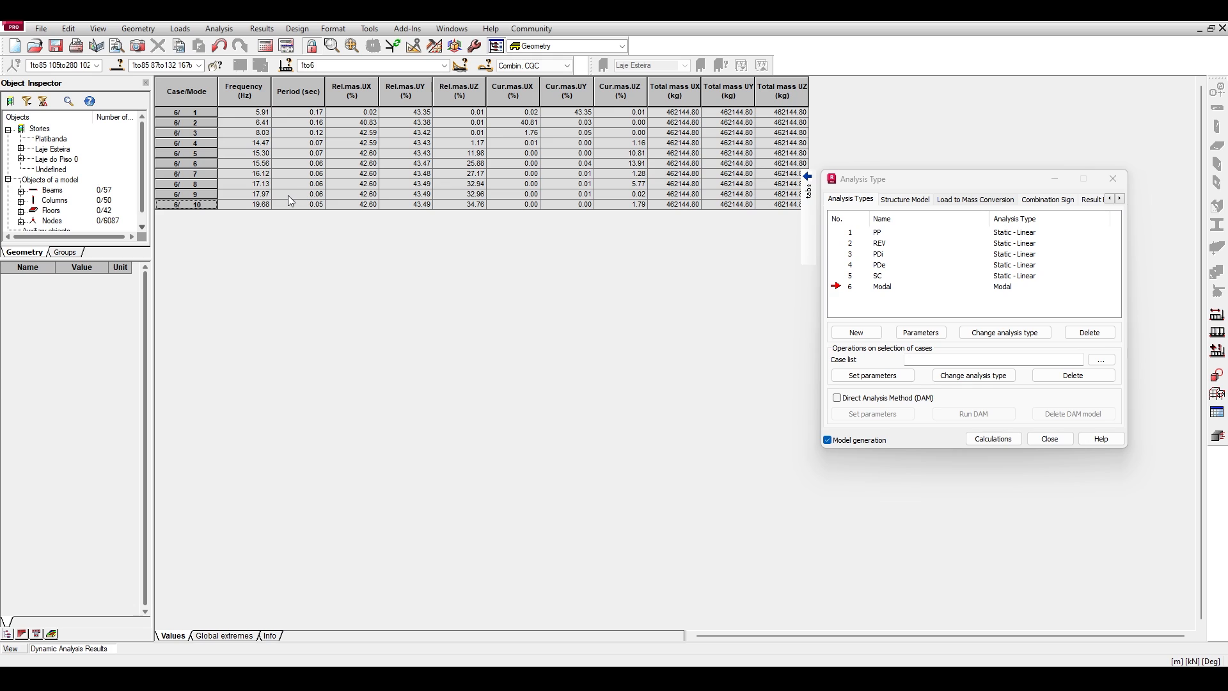
Return to mode 1's deformed shape and window-select the lower storey from the supports up to Laje do Piso 0.
{"action": "left_click", "coordinate": [13, 649]}
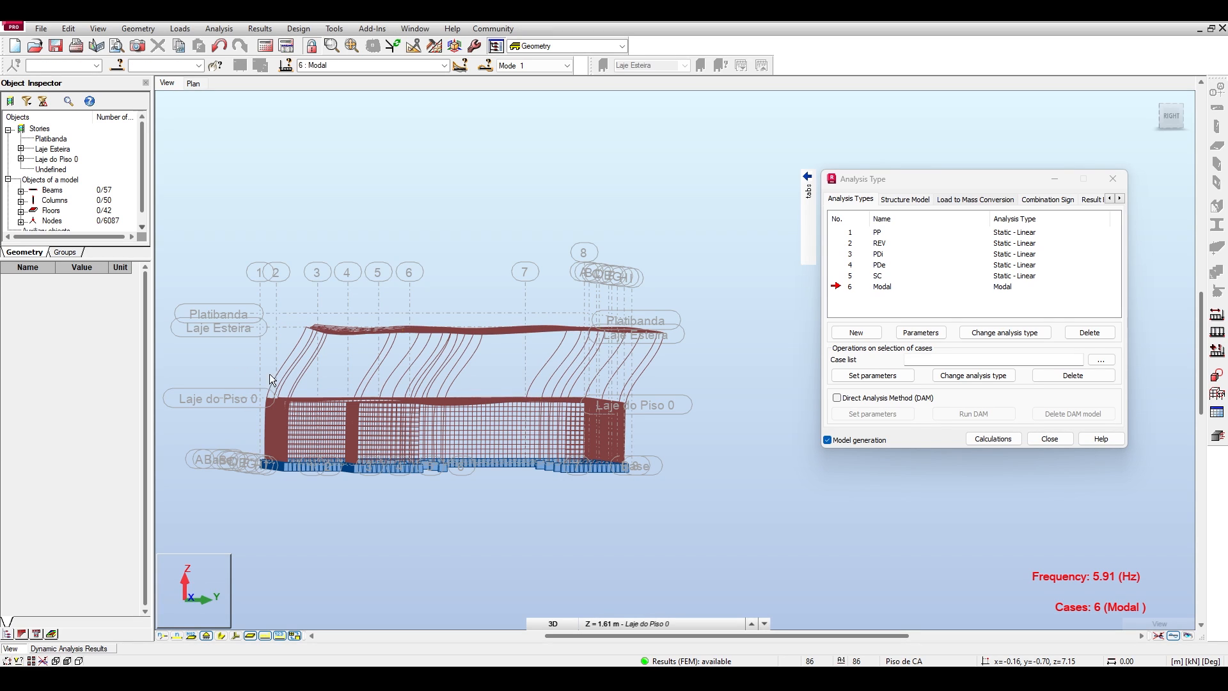
{"action": "left_click_drag", "start_coordinate": [234, 370], "coordinate": [658, 472]}
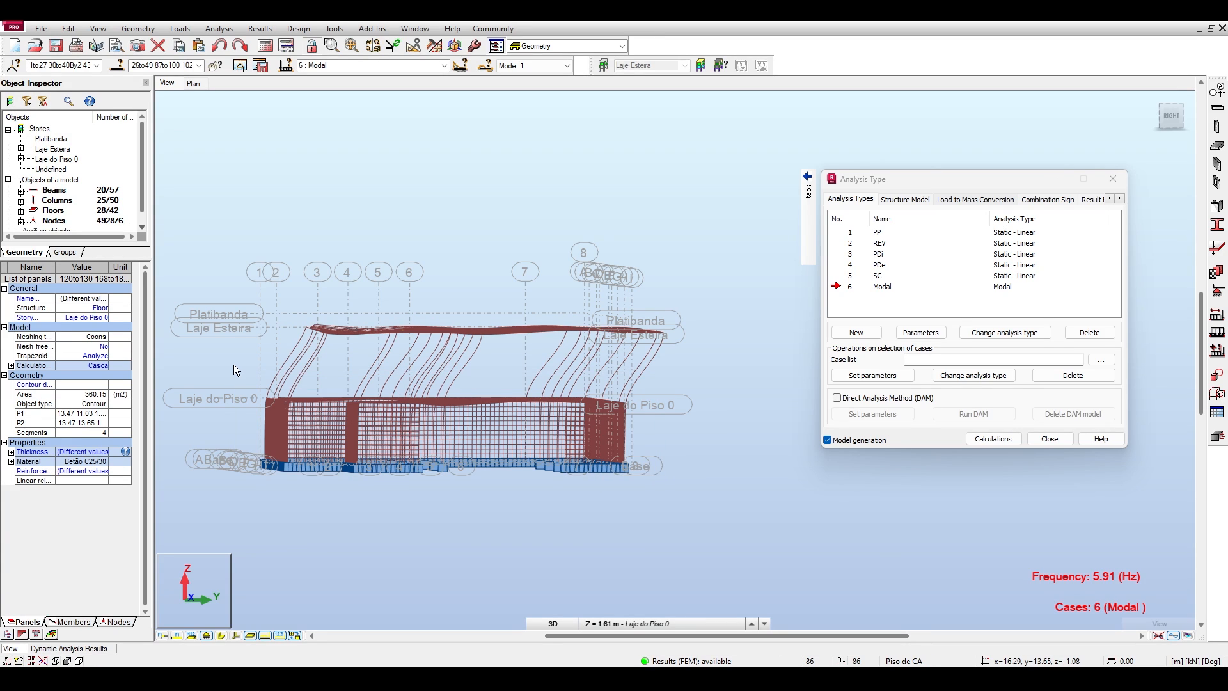
{"action": "left_click_drag", "start_coordinate": [218, 355], "coordinate": [685, 493]}
{"action": "left_click", "coordinate": [567, 65]}
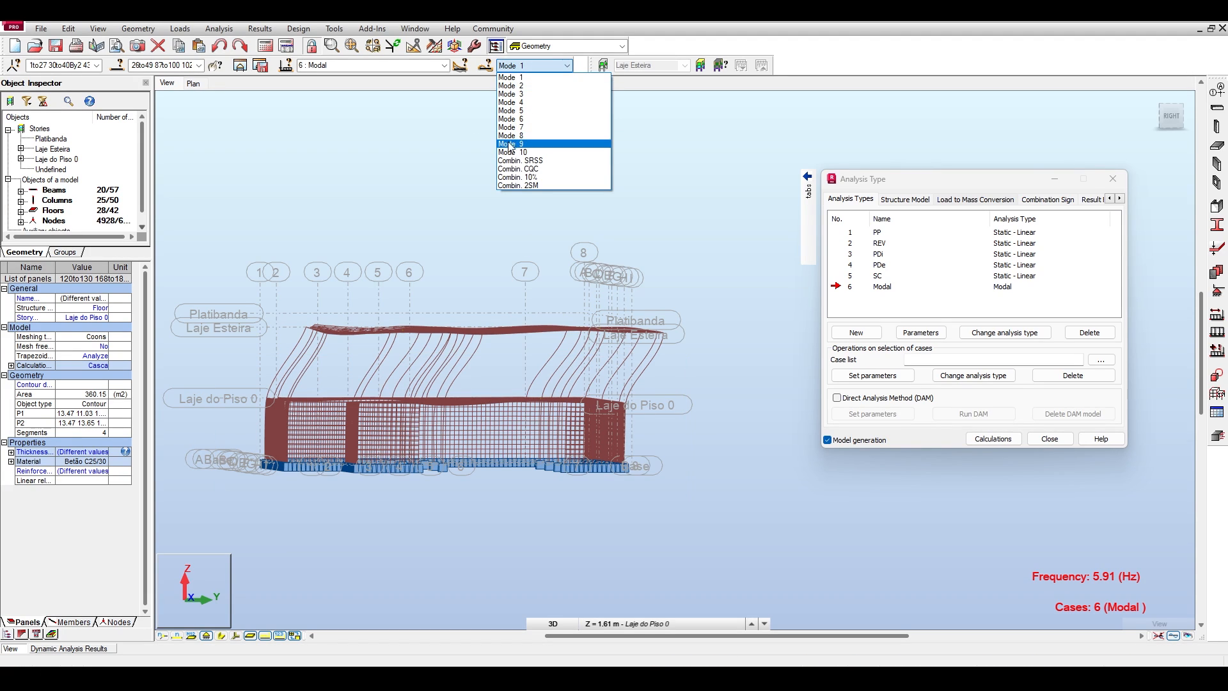
{"action": "left_click", "coordinate": [372, 163]}
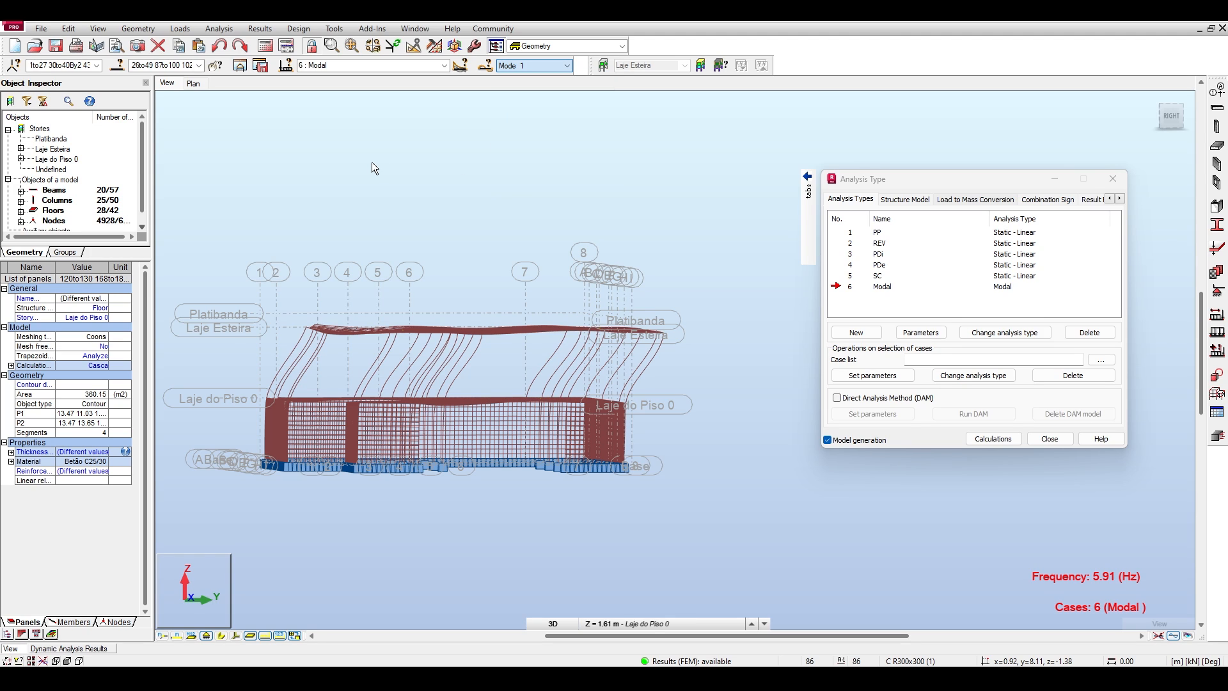
{"action": "left_click_drag", "start_coordinate": [225, 371], "coordinate": [746, 507]}
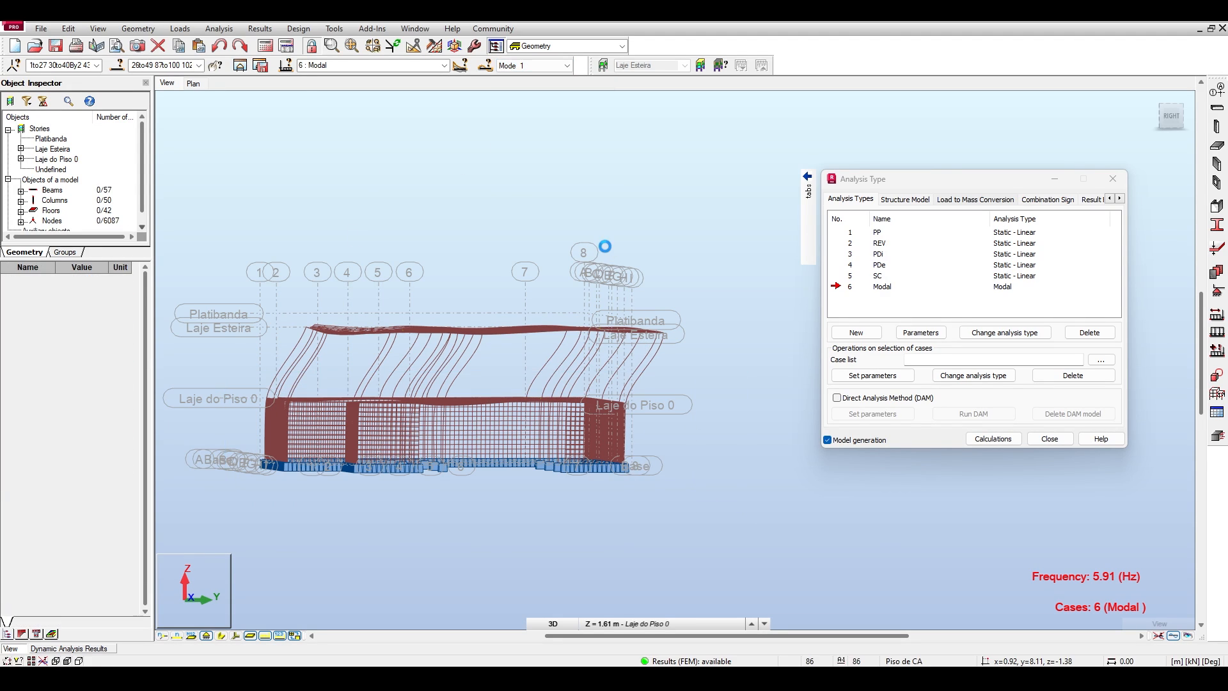
Open the Modal case's analysis parameters, expand the advanced settings and select the damping value.
{"action": "left_click", "coordinate": [854, 287]}
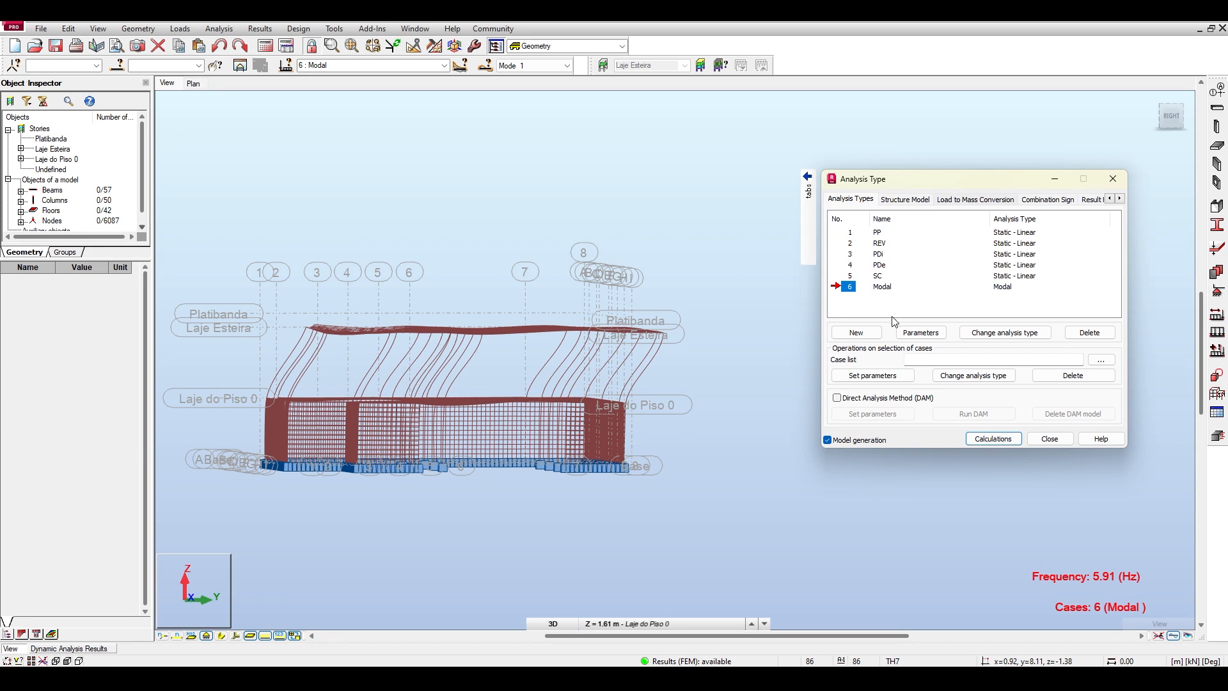
{"action": "left_click", "coordinate": [911, 331]}
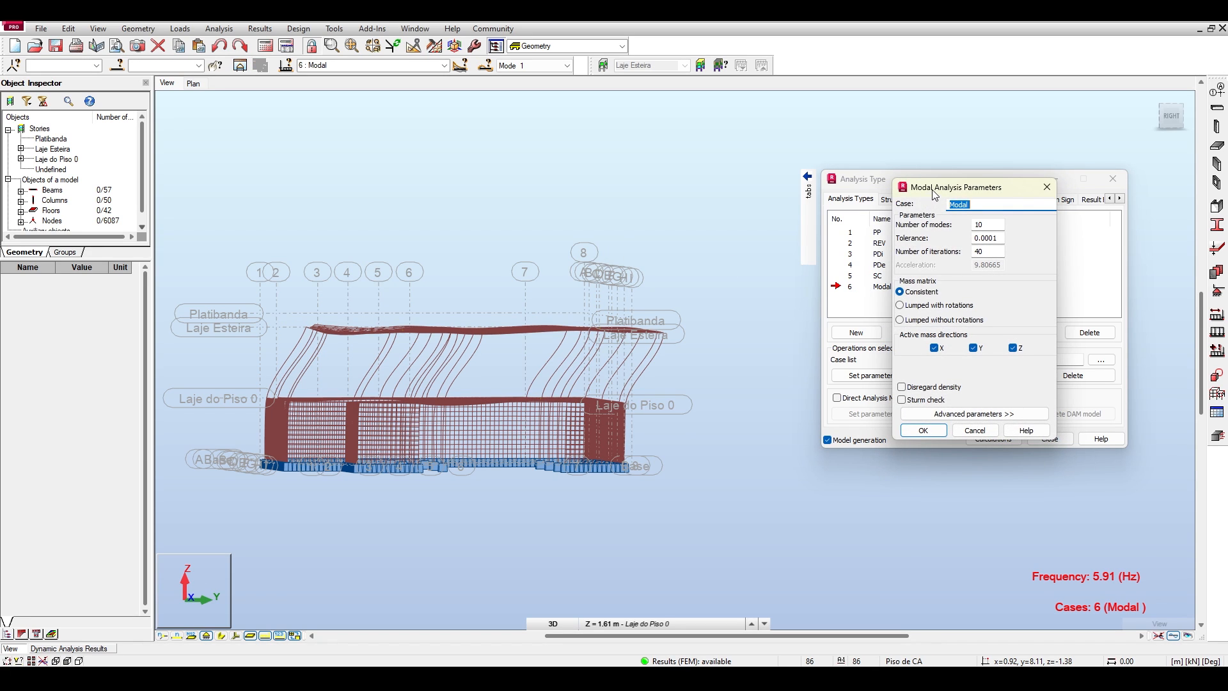
{"action": "left_click_drag", "start_coordinate": [931, 190], "coordinate": [431, 137]}
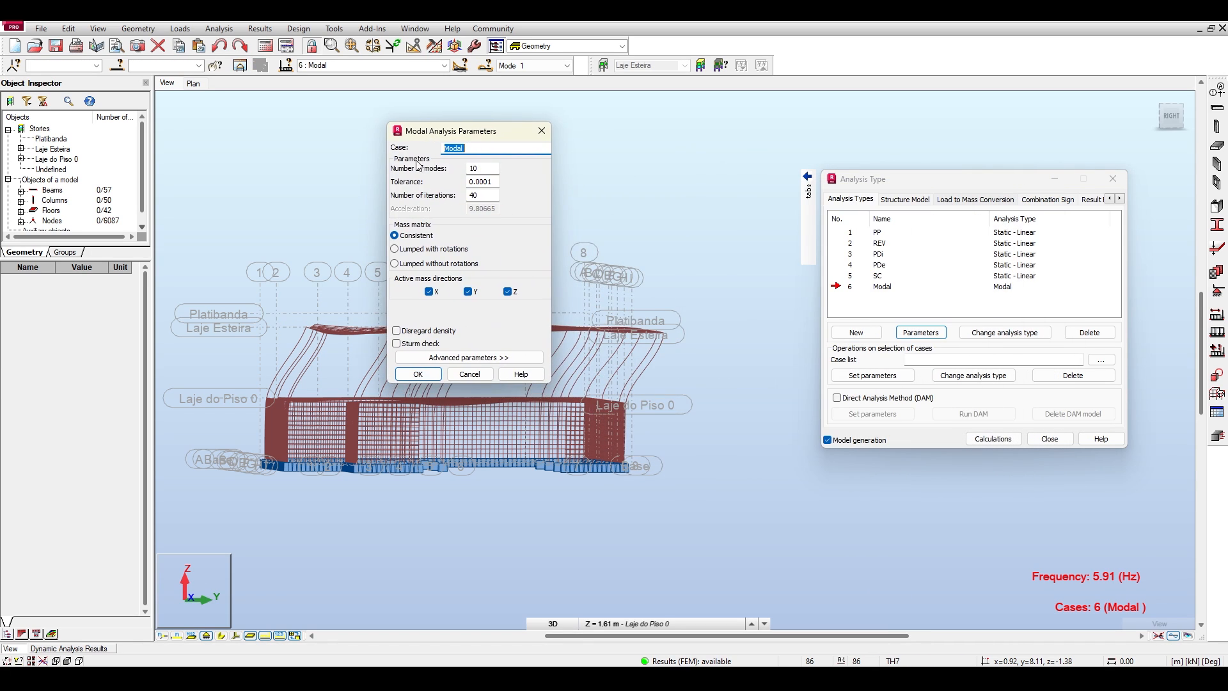
{"action": "left_click", "coordinate": [475, 359]}
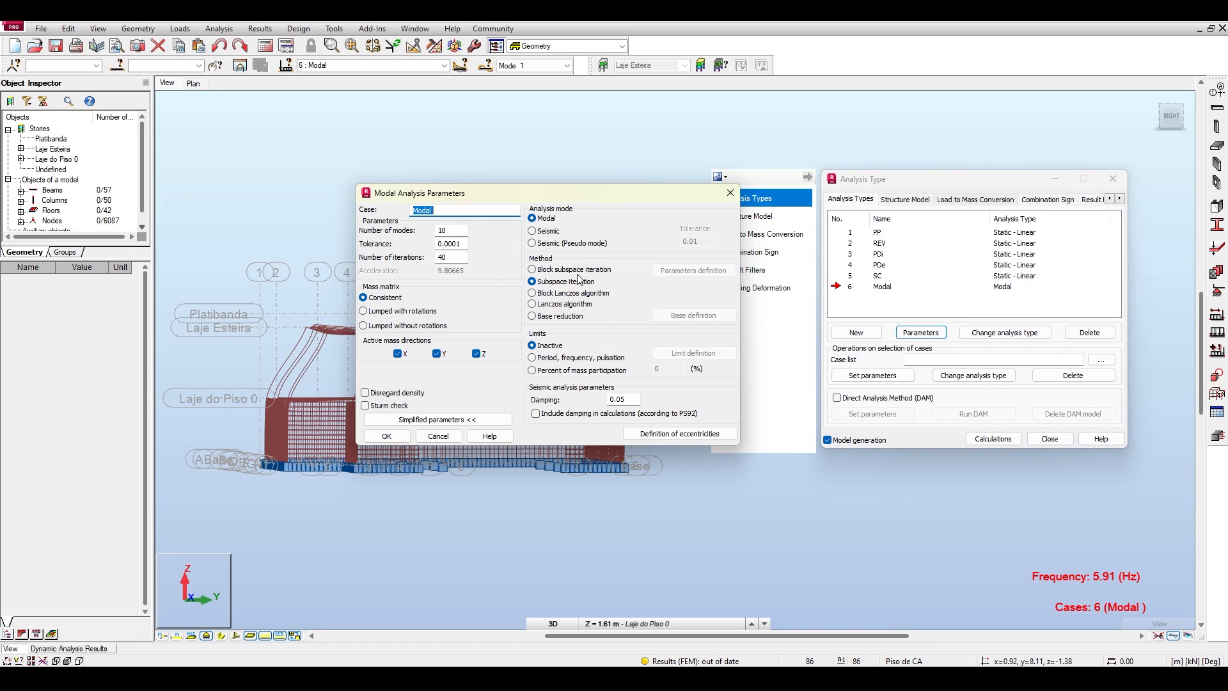
{"action": "double_click", "coordinate": [633, 397]}
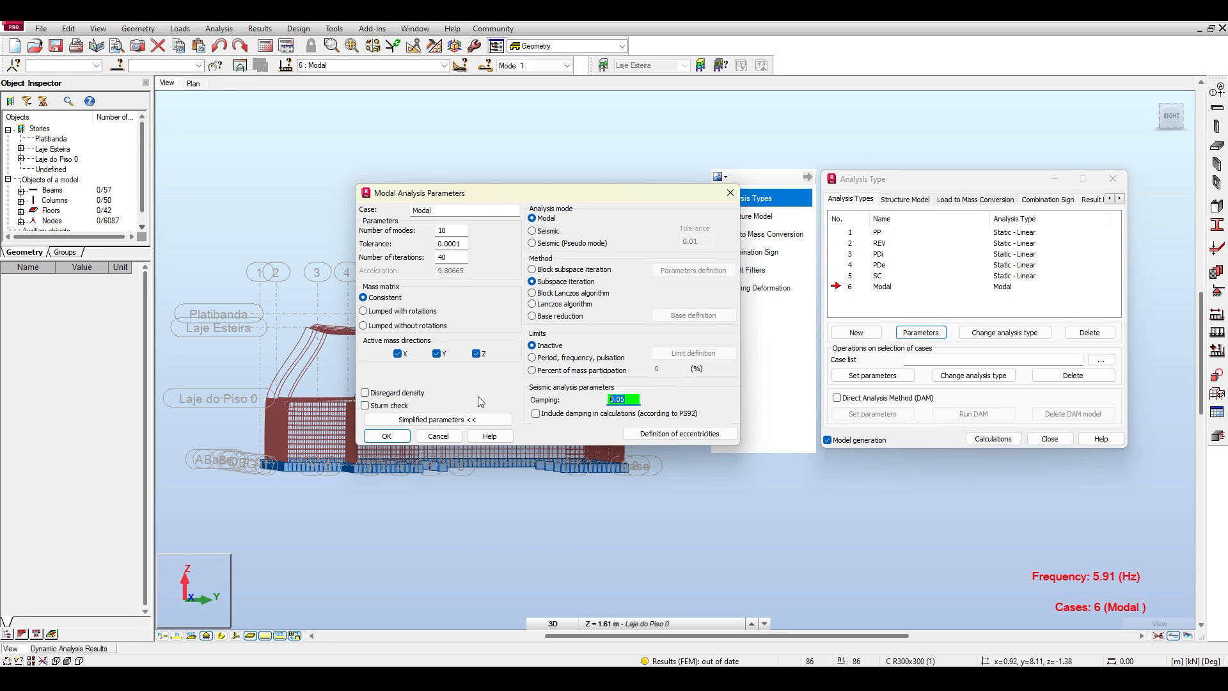
Compare the simplified and advanced modal analysis parameters, leave the simplified set shown, and move the dialog clear of the deformed model.
{"action": "left_click", "coordinate": [473, 419]}
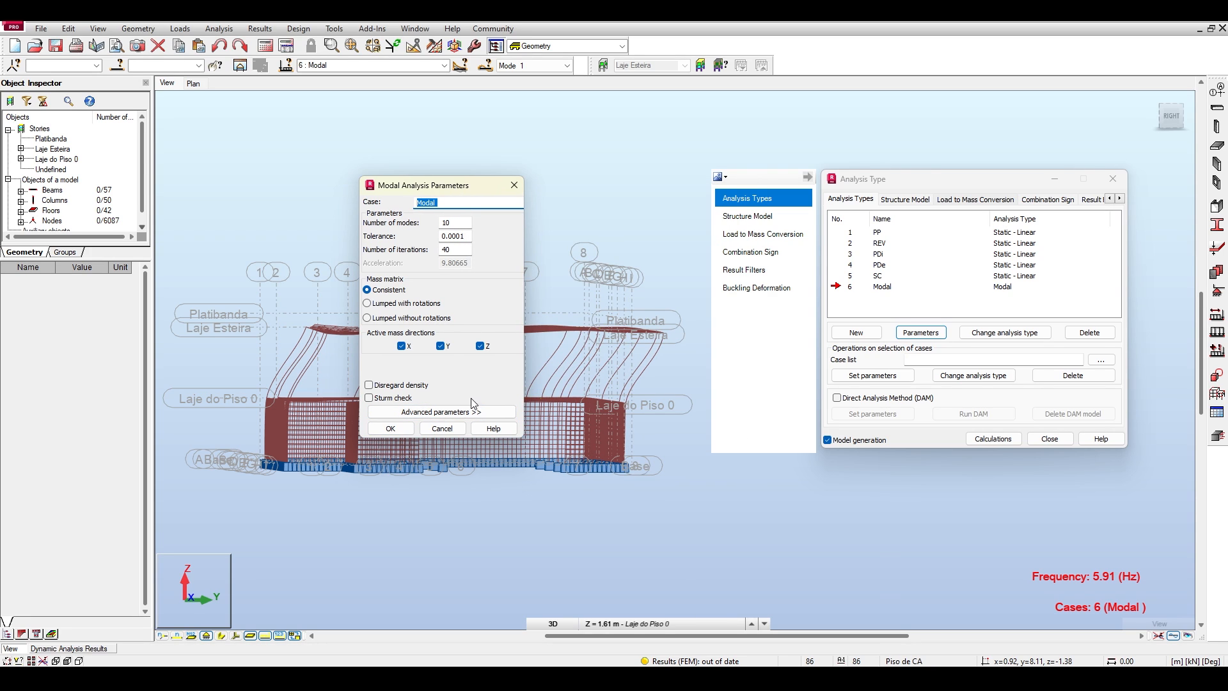
{"action": "left_click", "coordinate": [474, 411]}
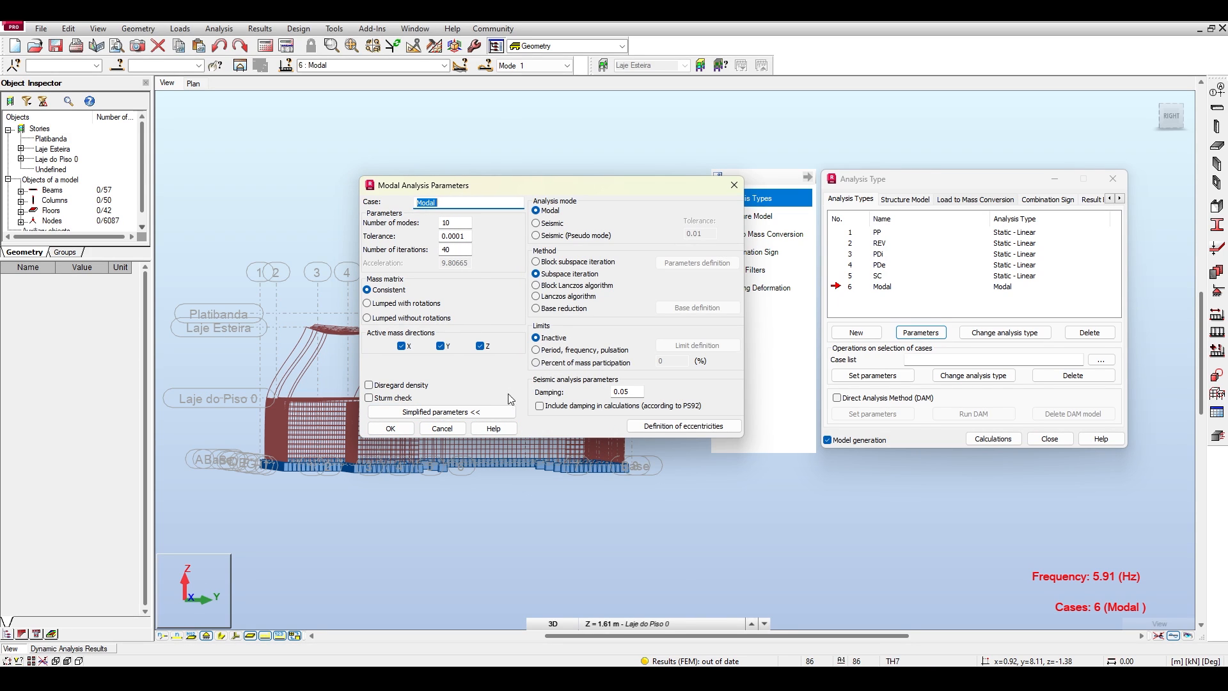
{"action": "left_click", "coordinate": [498, 413]}
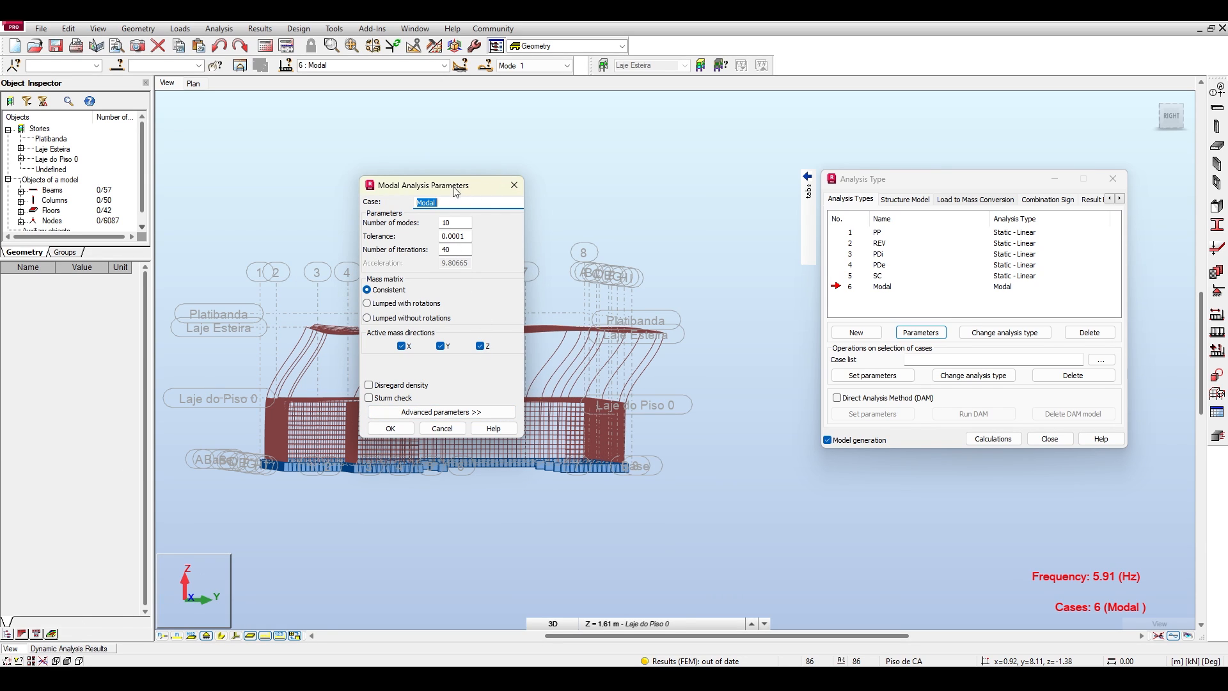
{"action": "left_click_drag", "start_coordinate": [454, 191], "coordinate": [483, 180]}
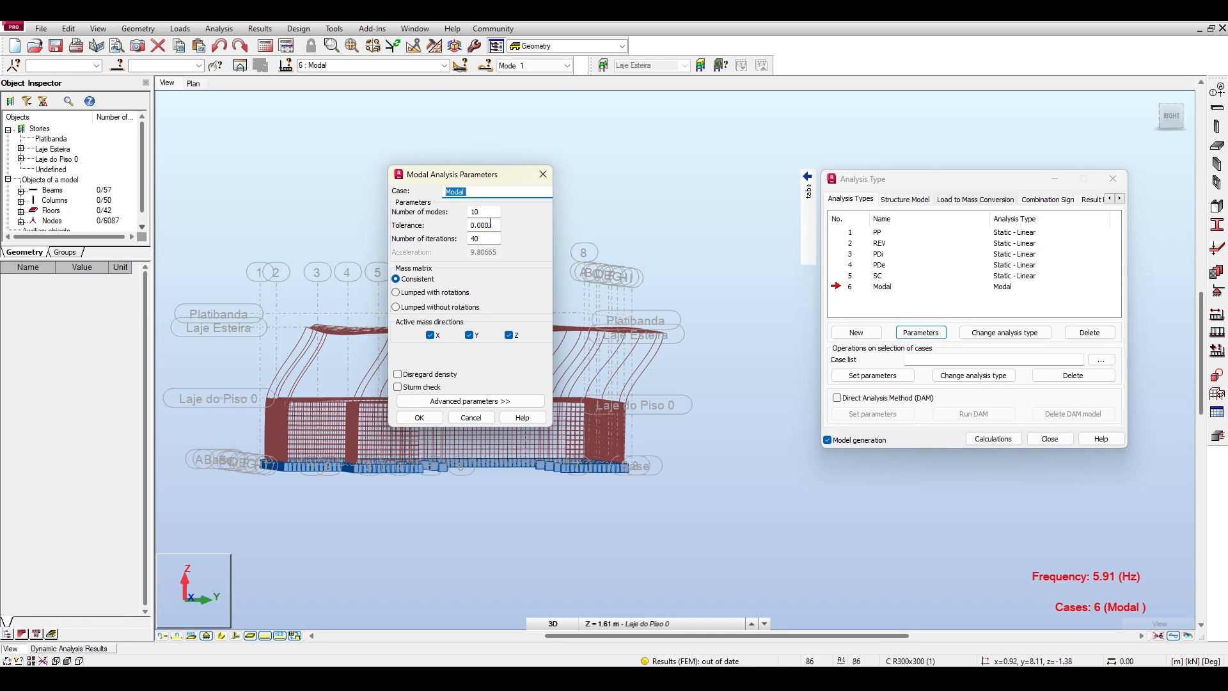
{"action": "left_click_drag", "start_coordinate": [458, 175], "coordinate": [780, 185]}
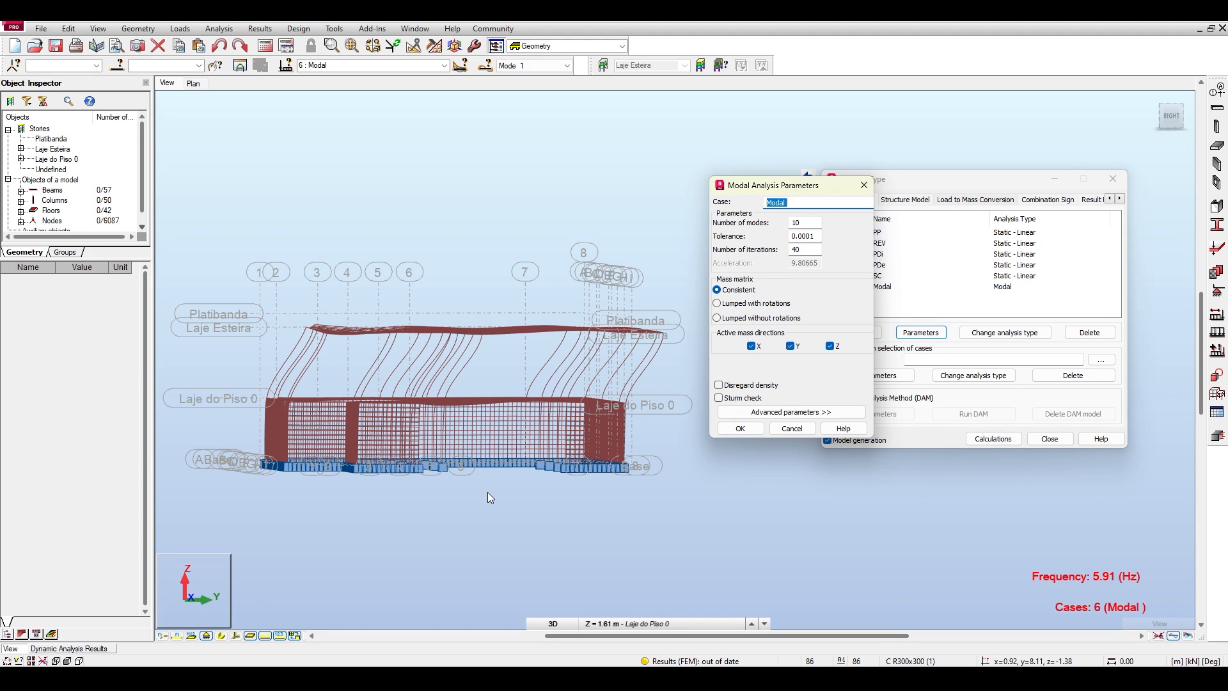
{"action": "key", "text": "Tab"}
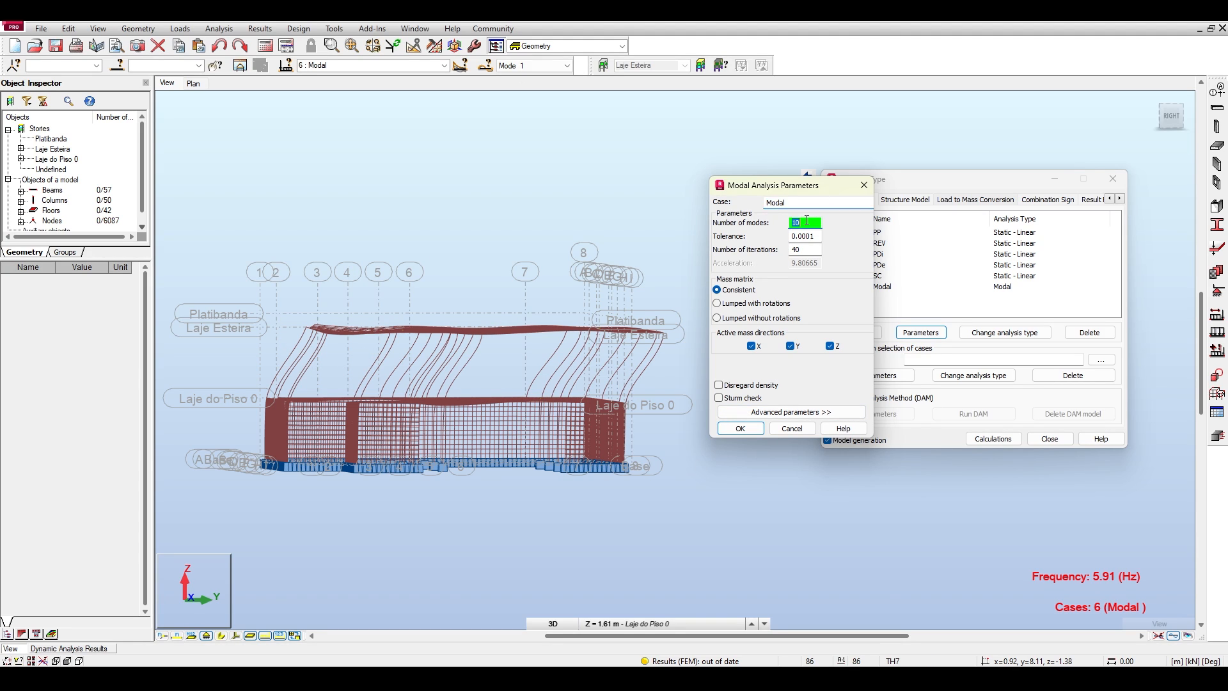
{"action": "type", "text": "30"}
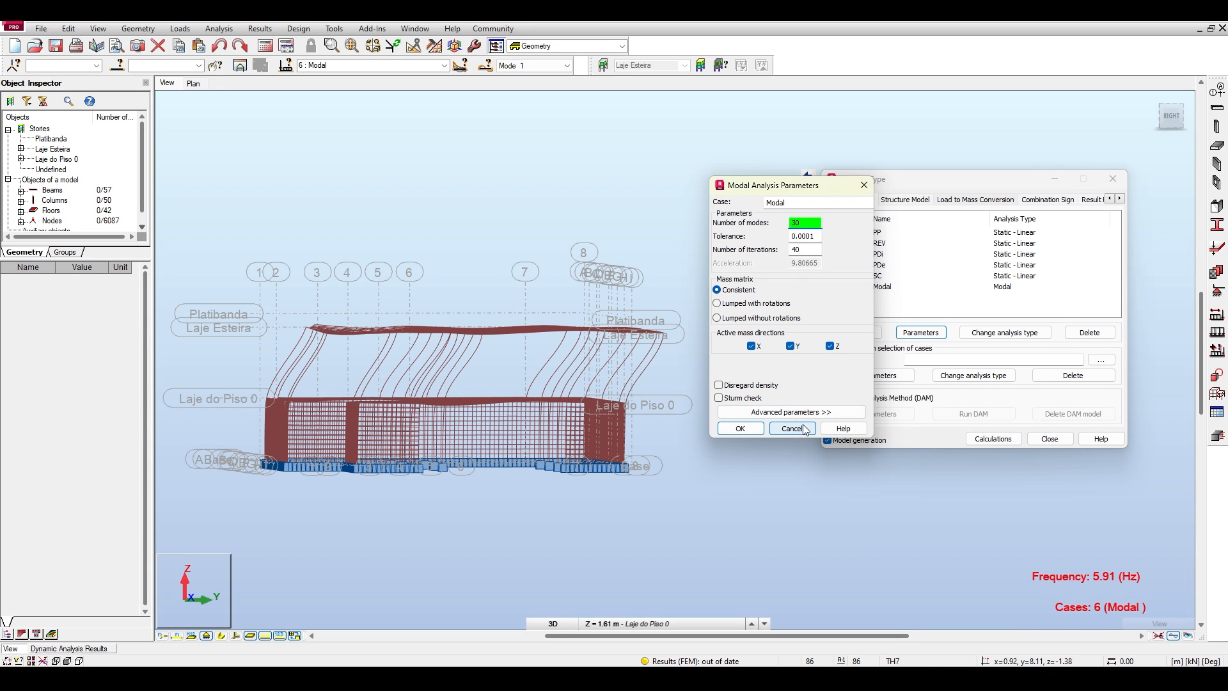
{"action": "left_click", "coordinate": [793, 429]}
Set the Modal case's number of modes to 30 and run the calculations again.
{"action": "left_click", "coordinate": [80, 648]}
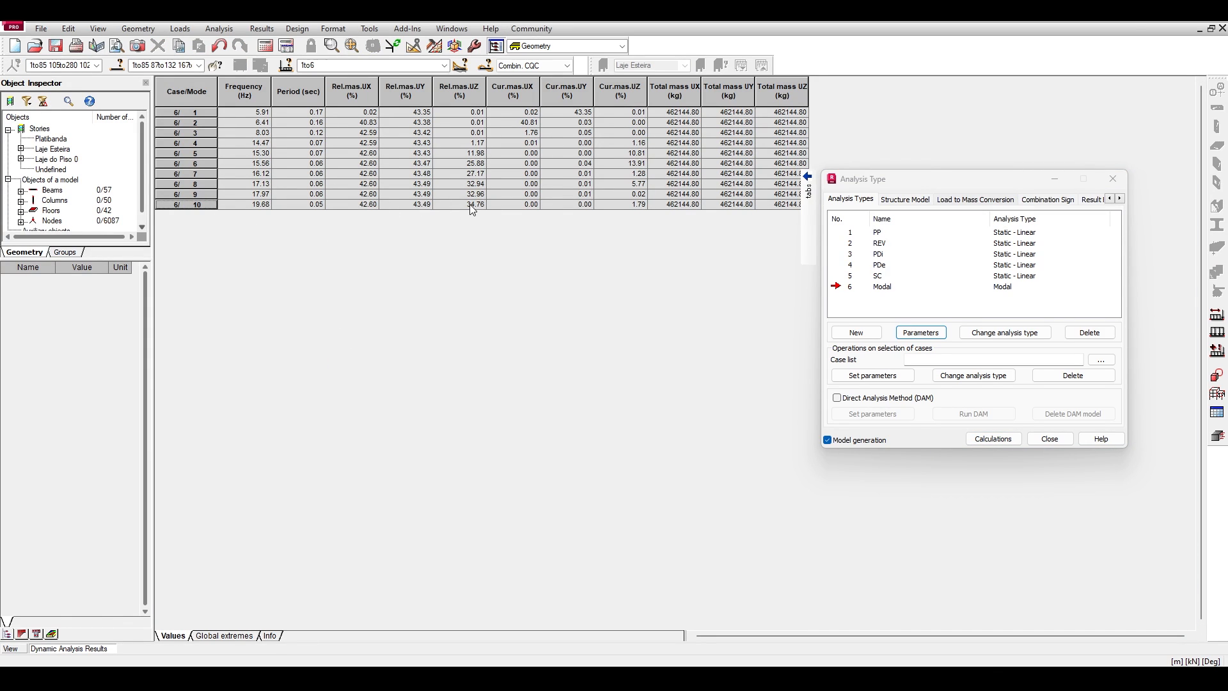
{"action": "left_click", "coordinate": [22, 647]}
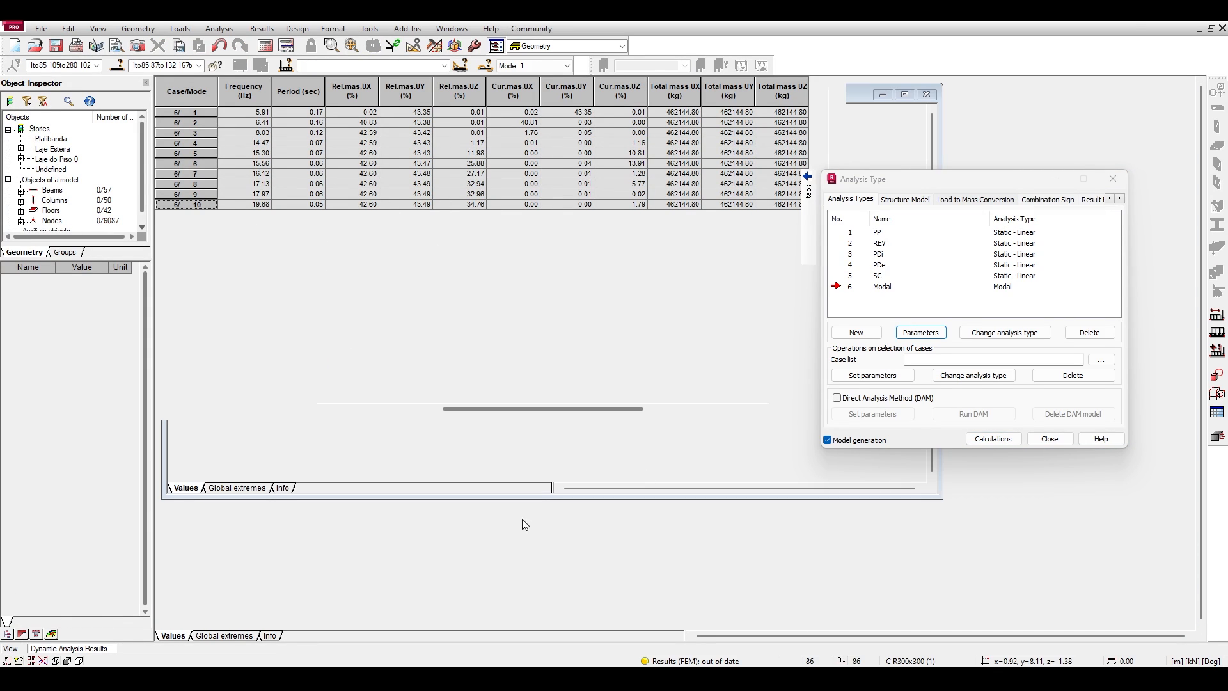
{"action": "left_click", "coordinate": [921, 332]}
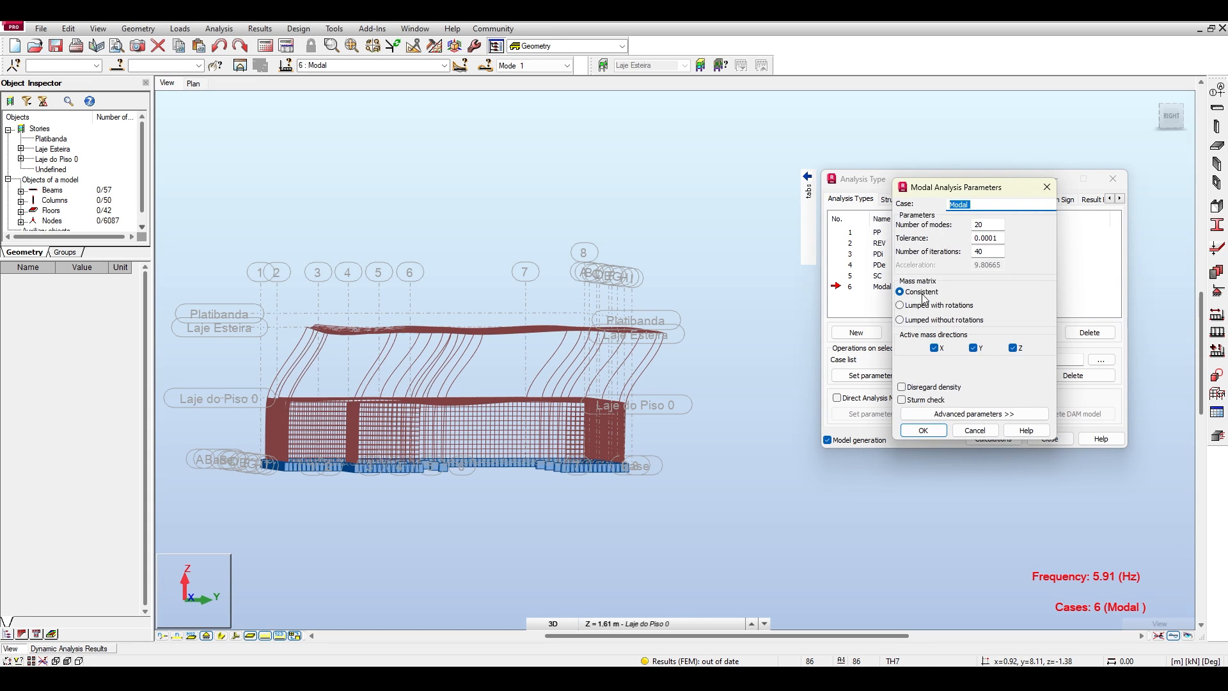
{"action": "double_click", "coordinate": [997, 225]}
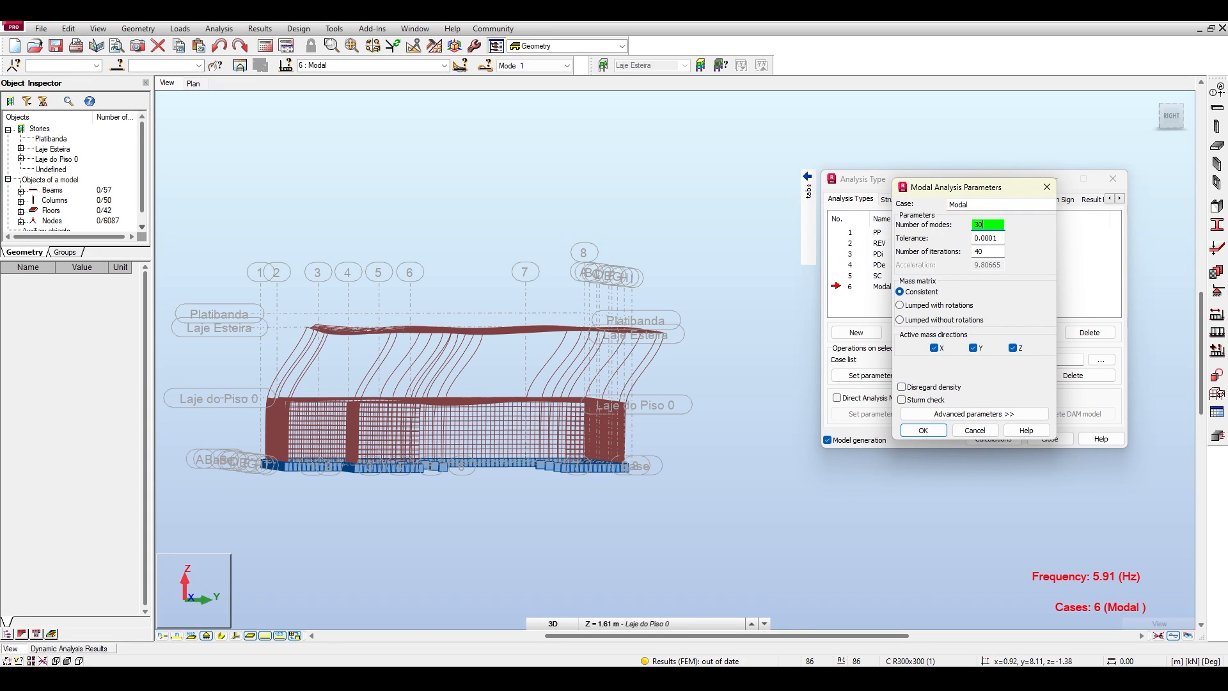
{"action": "left_click", "coordinate": [922, 431]}
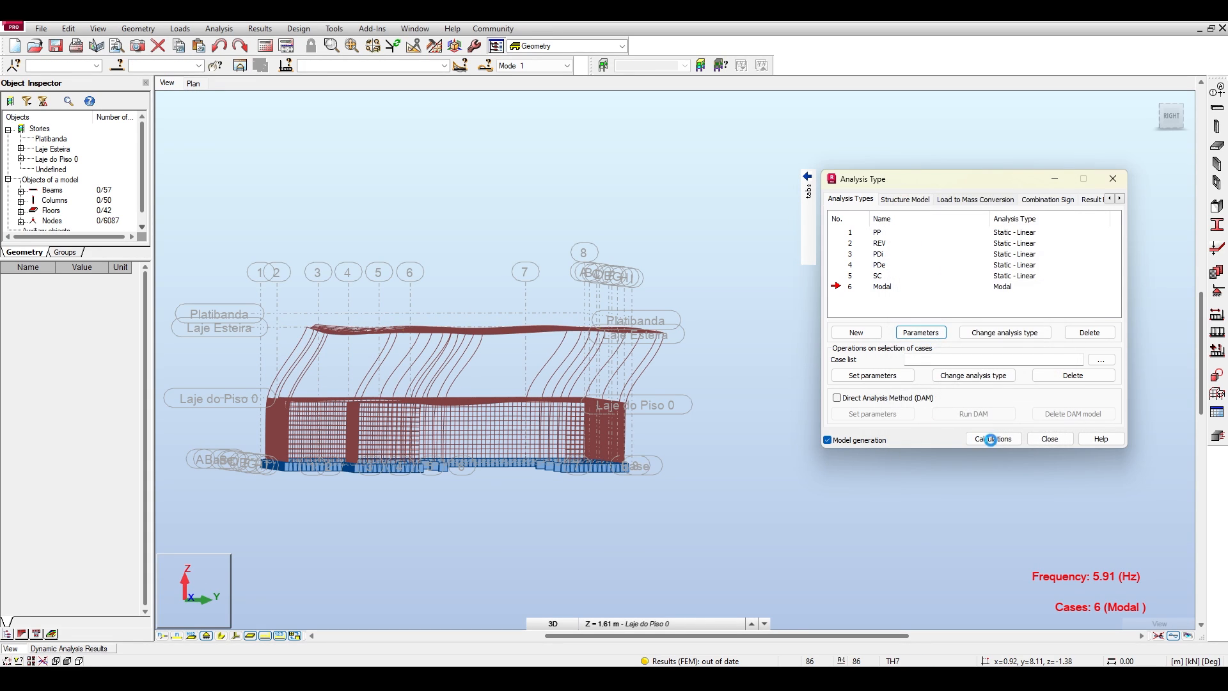
{"action": "left_click", "coordinate": [990, 439]}
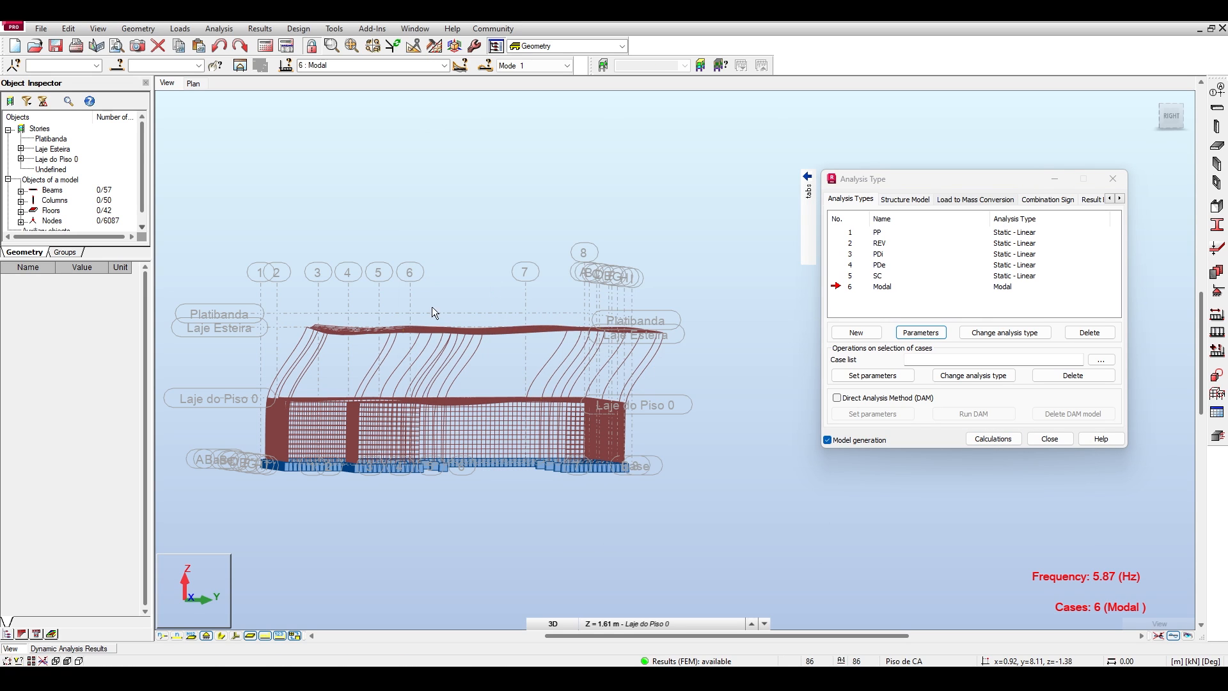
Look through the list of available modes and highlight mode 30's row in the dynamic analysis results table.
{"action": "left_click", "coordinate": [567, 65]}
{"action": "left_click", "coordinate": [555, 318]}
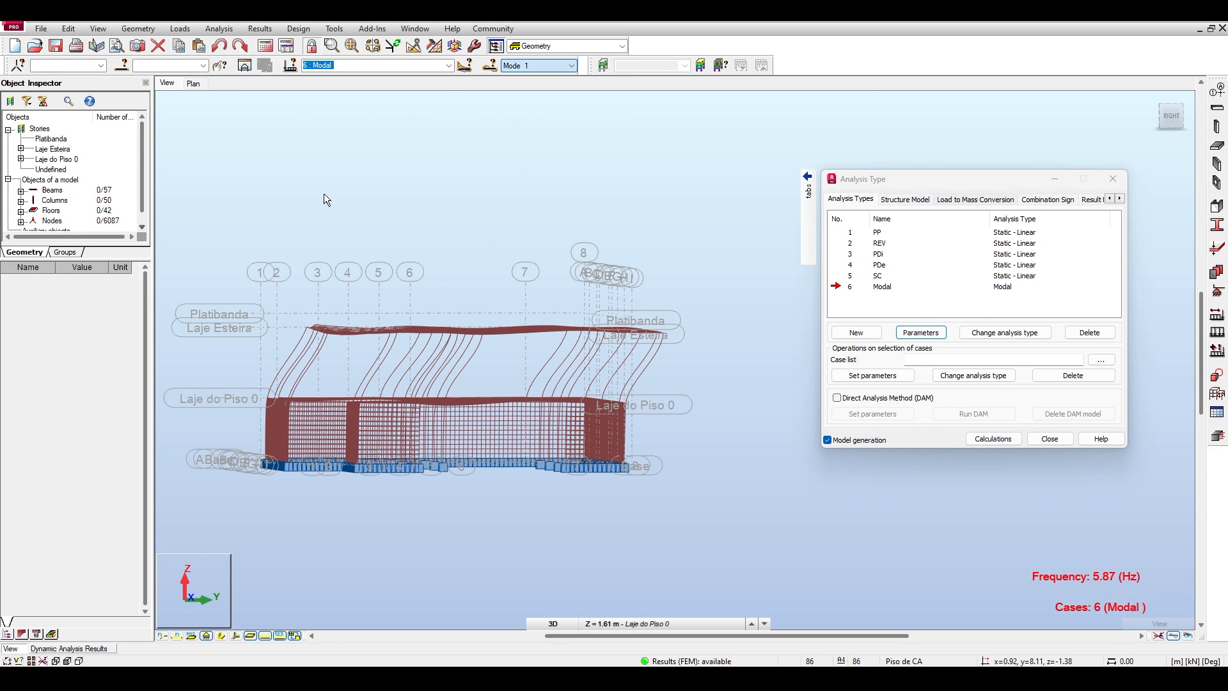
{"action": "left_click", "coordinate": [49, 649]}
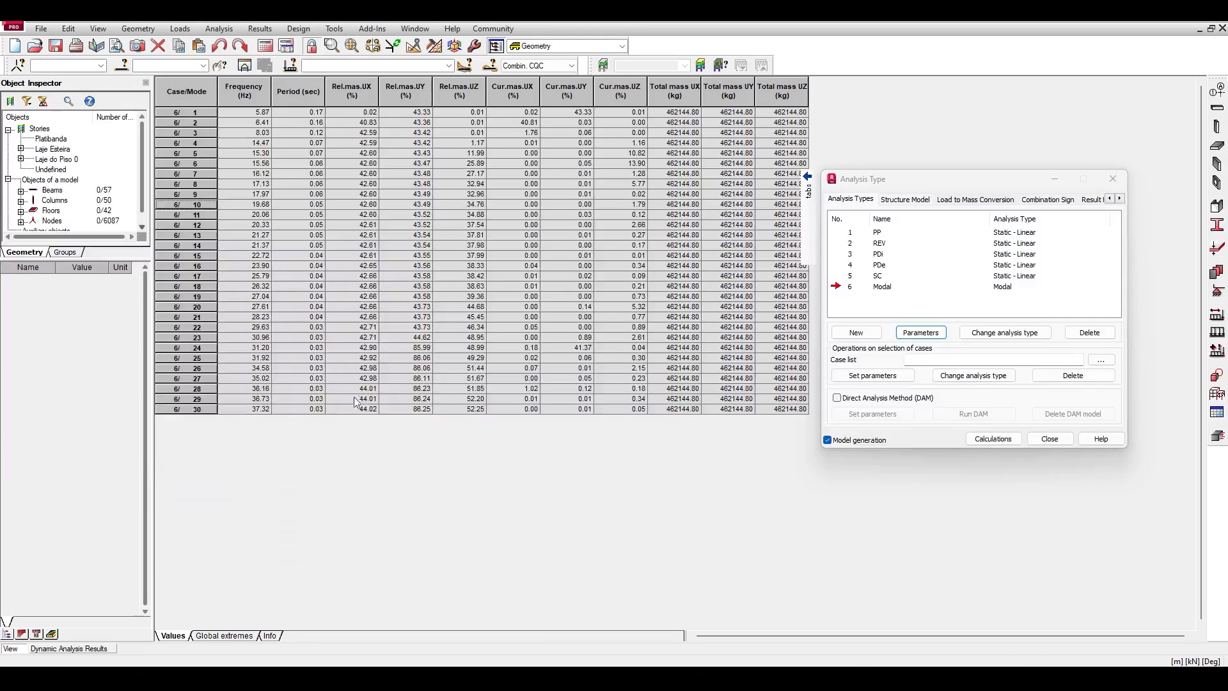
{"action": "left_click", "coordinate": [195, 409]}
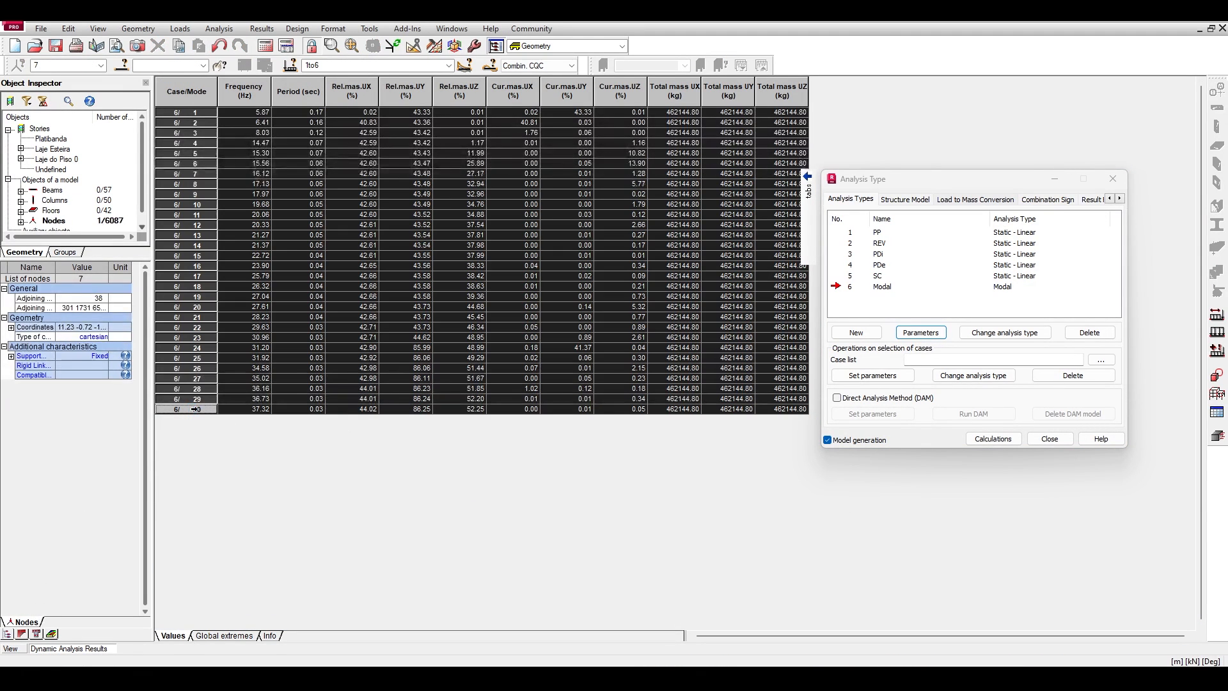
{"action": "left_click", "coordinate": [195, 409]}
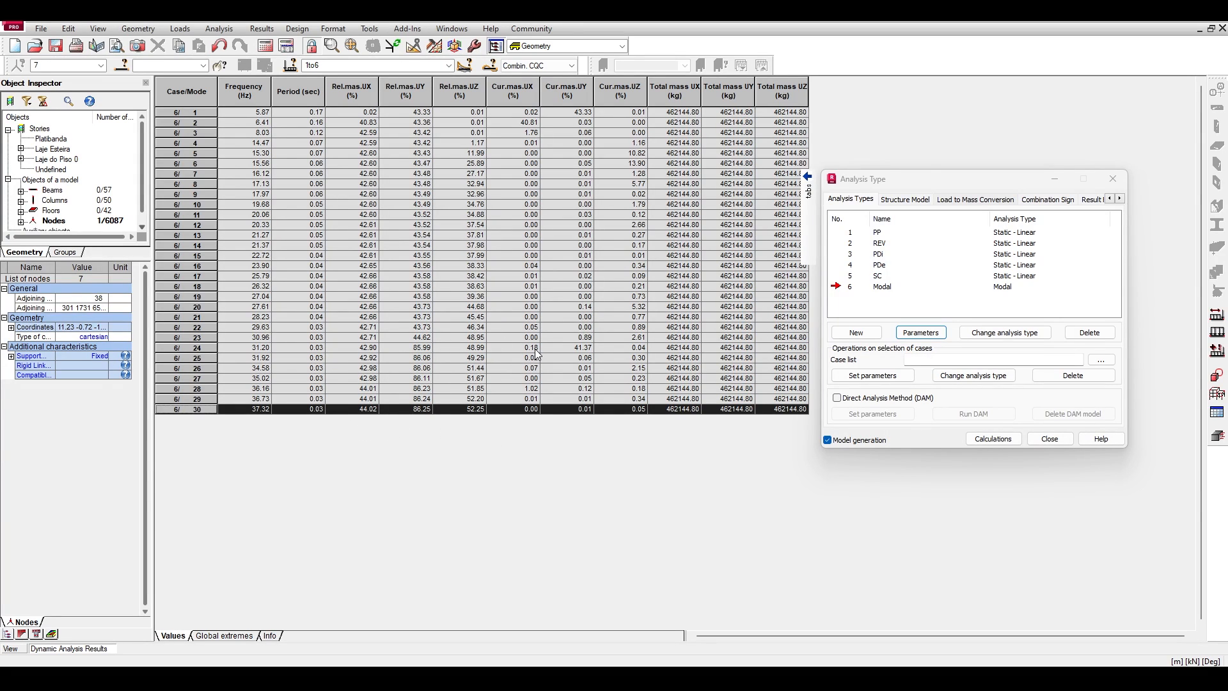
Compare the relative masses of mode 10 with those of mode 30 by highlighting their rows alternately.
{"action": "left_click", "coordinate": [175, 203]}
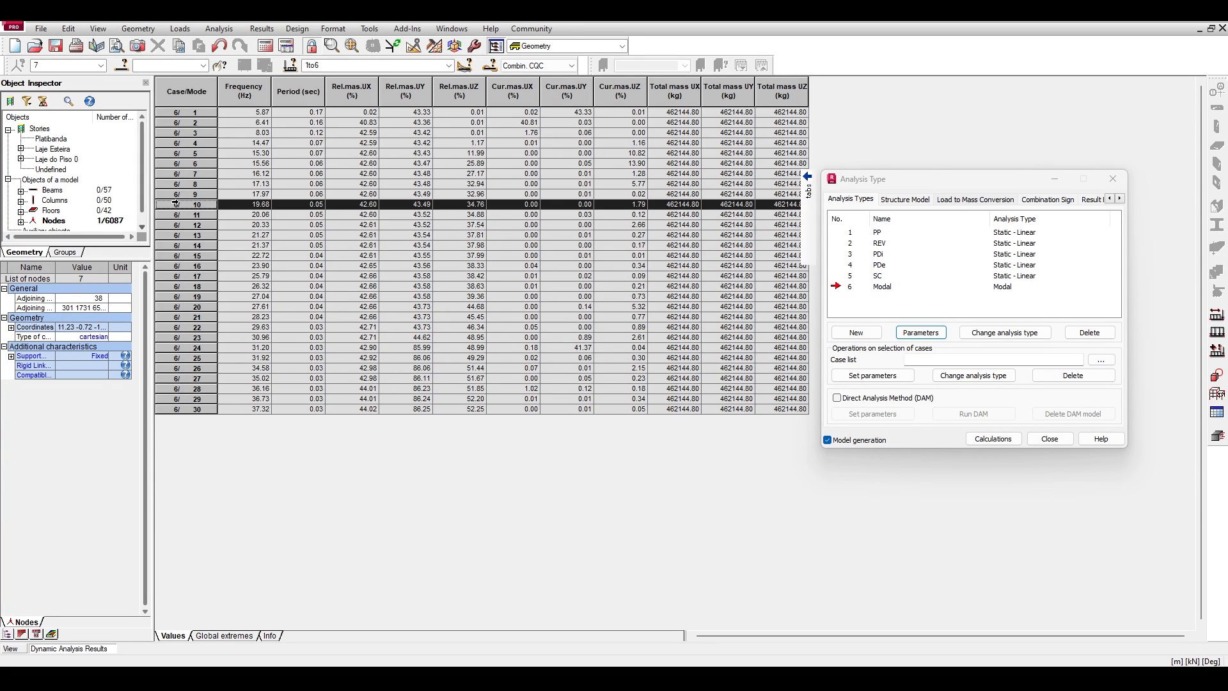
{"action": "left_click", "coordinate": [168, 407]}
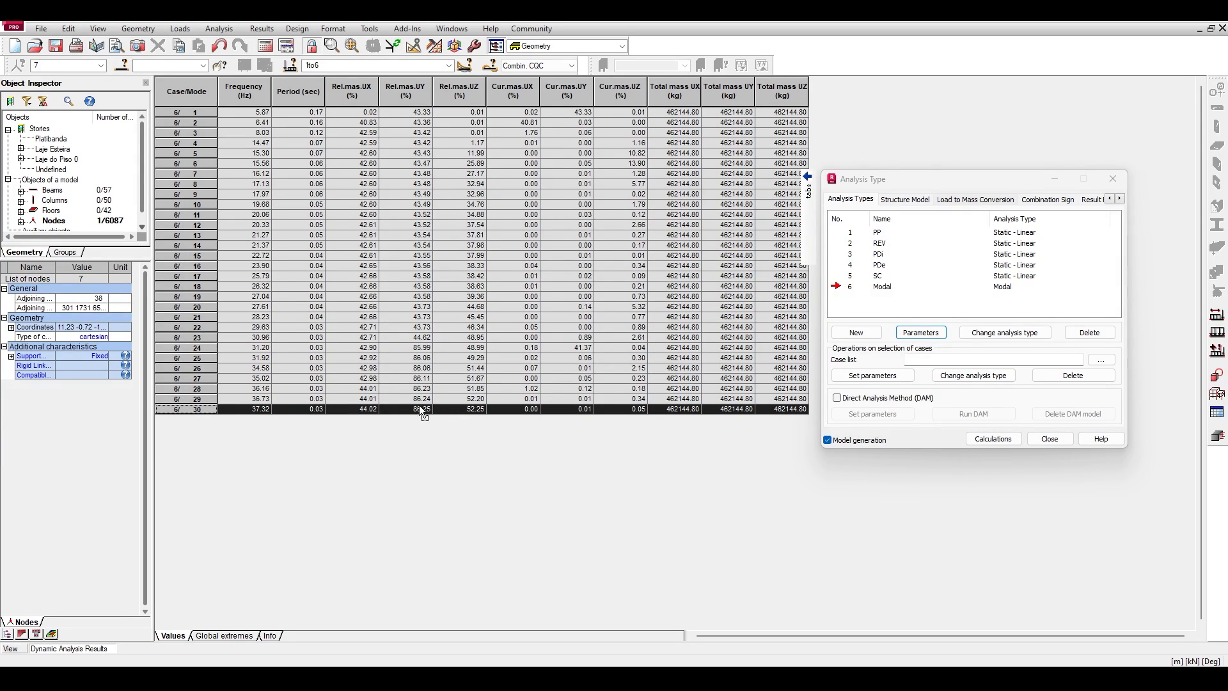
{"action": "left_click", "coordinate": [178, 203]}
{"action": "left_click", "coordinate": [201, 408]}
{"action": "left_click", "coordinate": [186, 205]}
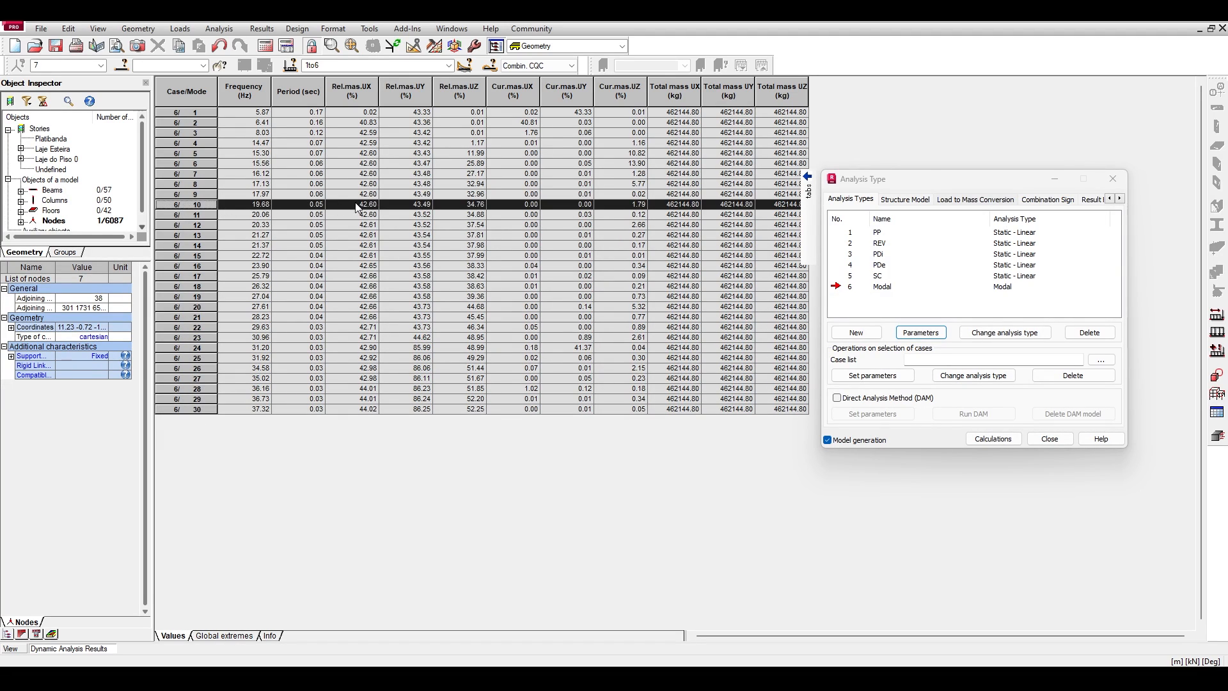
{"action": "left_click", "coordinate": [191, 409]}
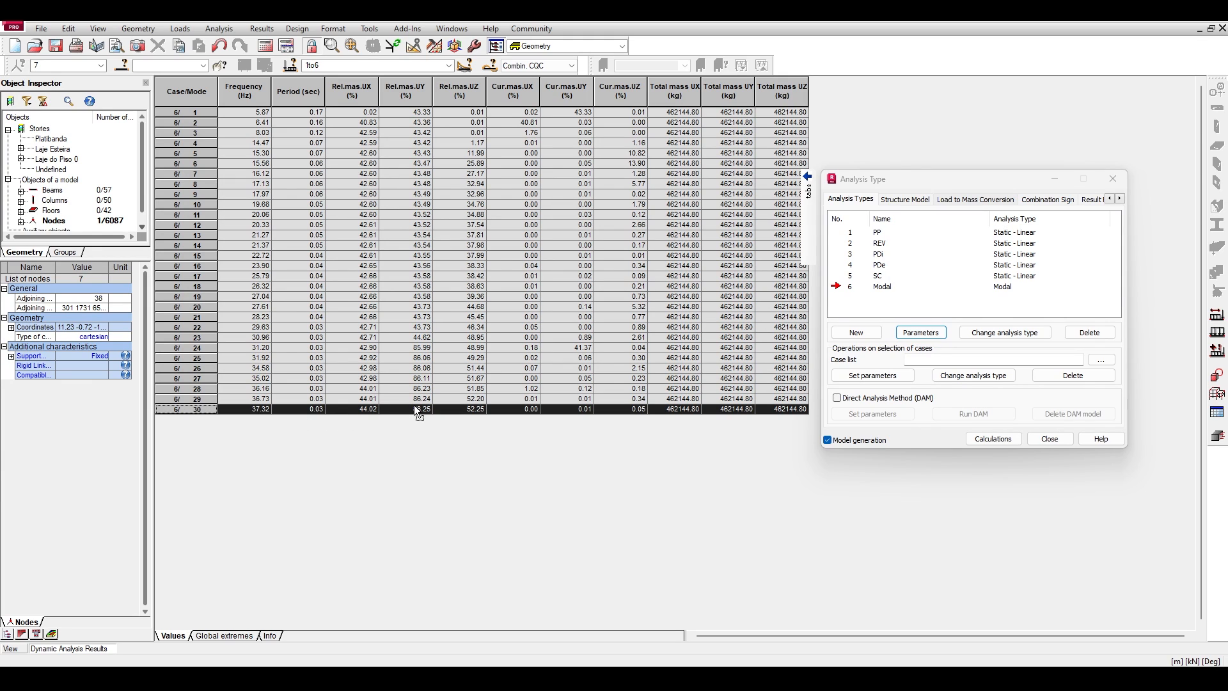
Examine the relative and current UY mass columns and highlight mode 24's row.
{"action": "left_click_drag", "start_coordinate": [414, 155], "coordinate": [428, 416]}
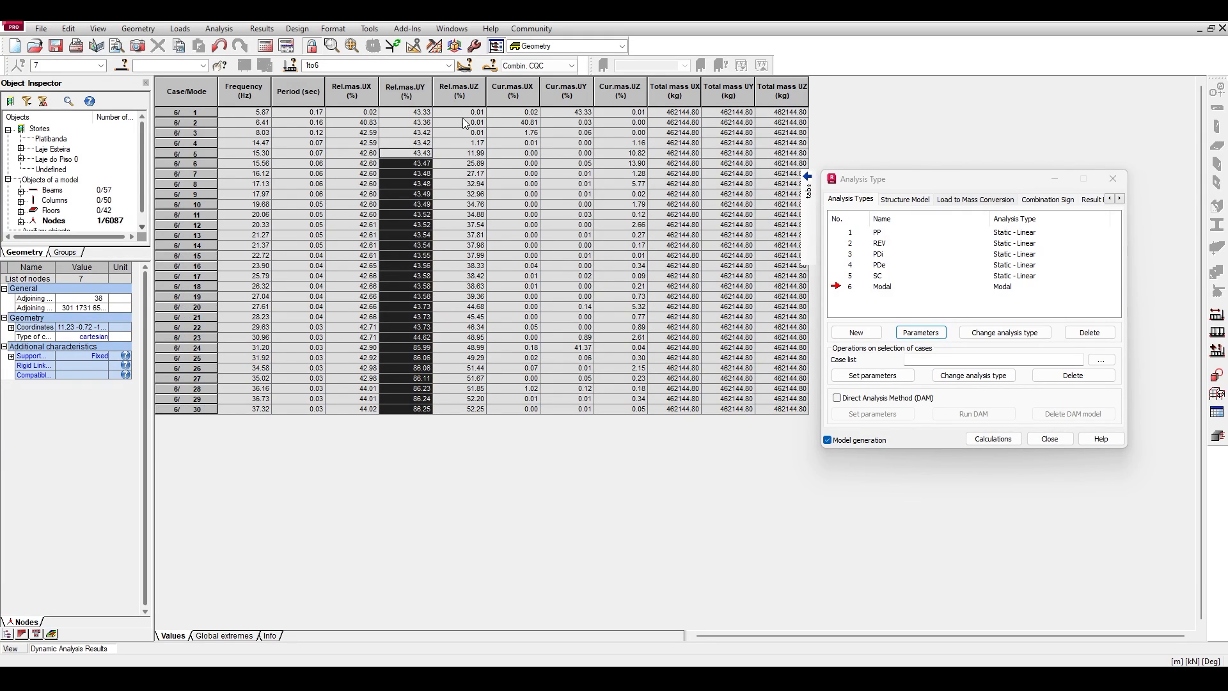
{"action": "left_click_drag", "start_coordinate": [571, 114], "coordinate": [562, 222]}
{"action": "left_click", "coordinate": [558, 347]}
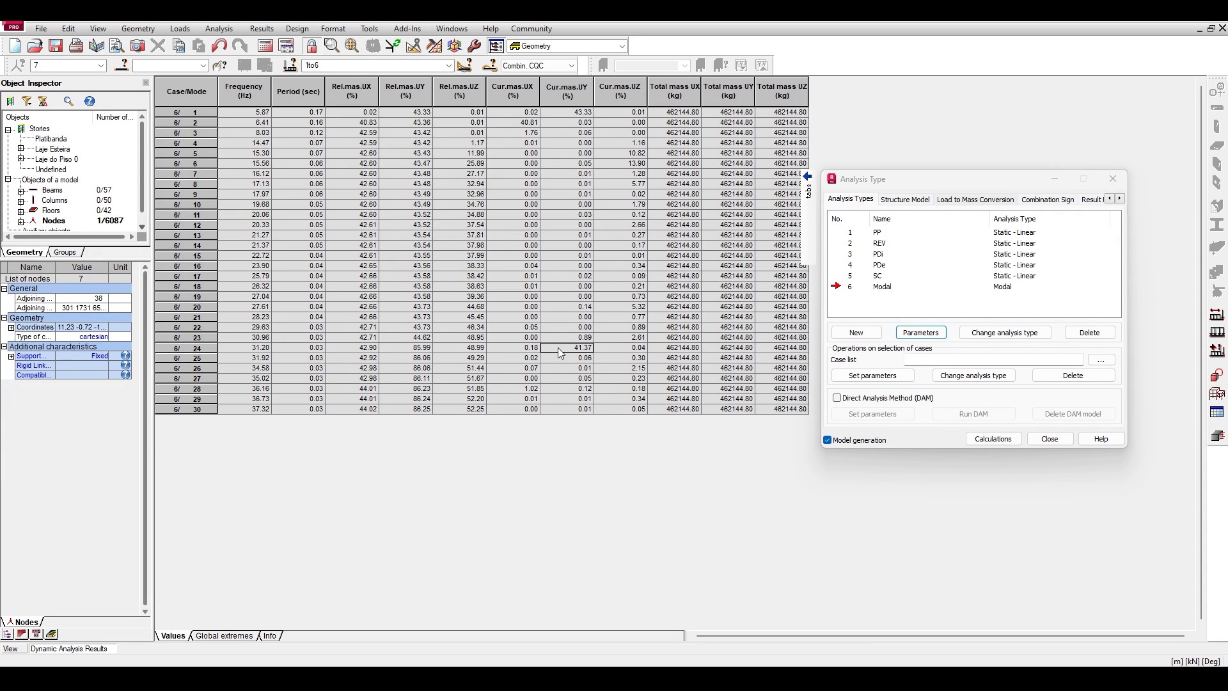
{"action": "left_click", "coordinate": [206, 347]}
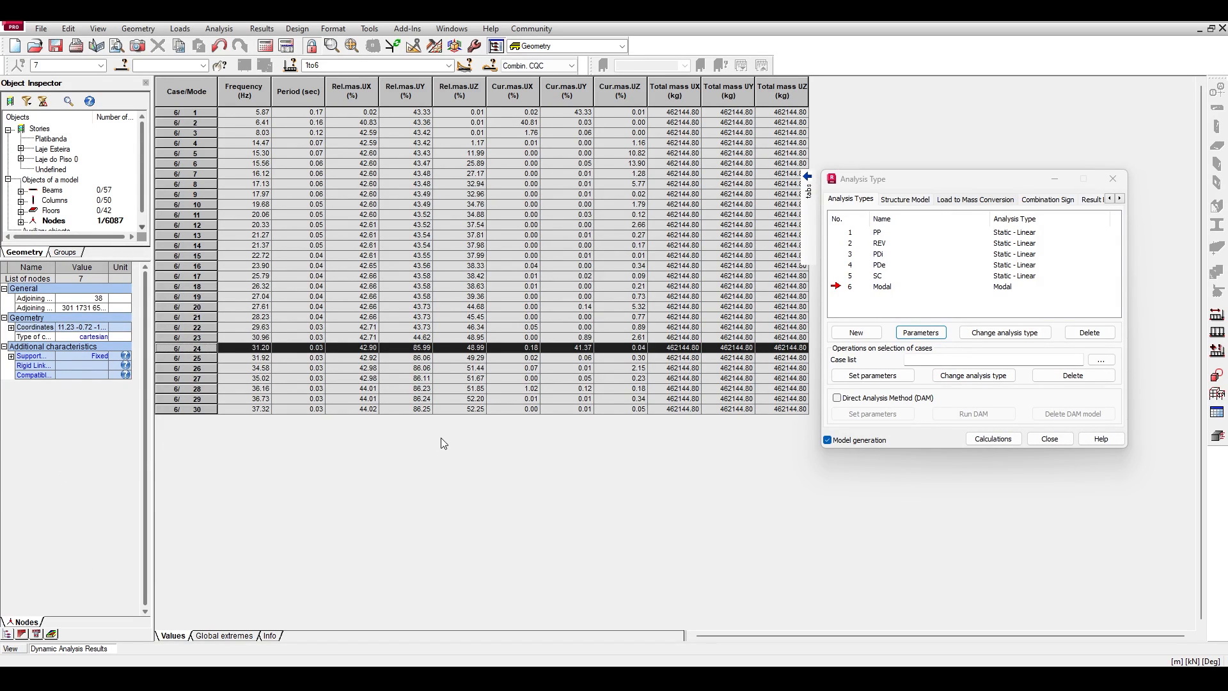
Examine the current UZ masses of the intermediate modes, then select mode 24's current UY mass.
{"action": "left_click_drag", "start_coordinate": [641, 173], "coordinate": [648, 331]}
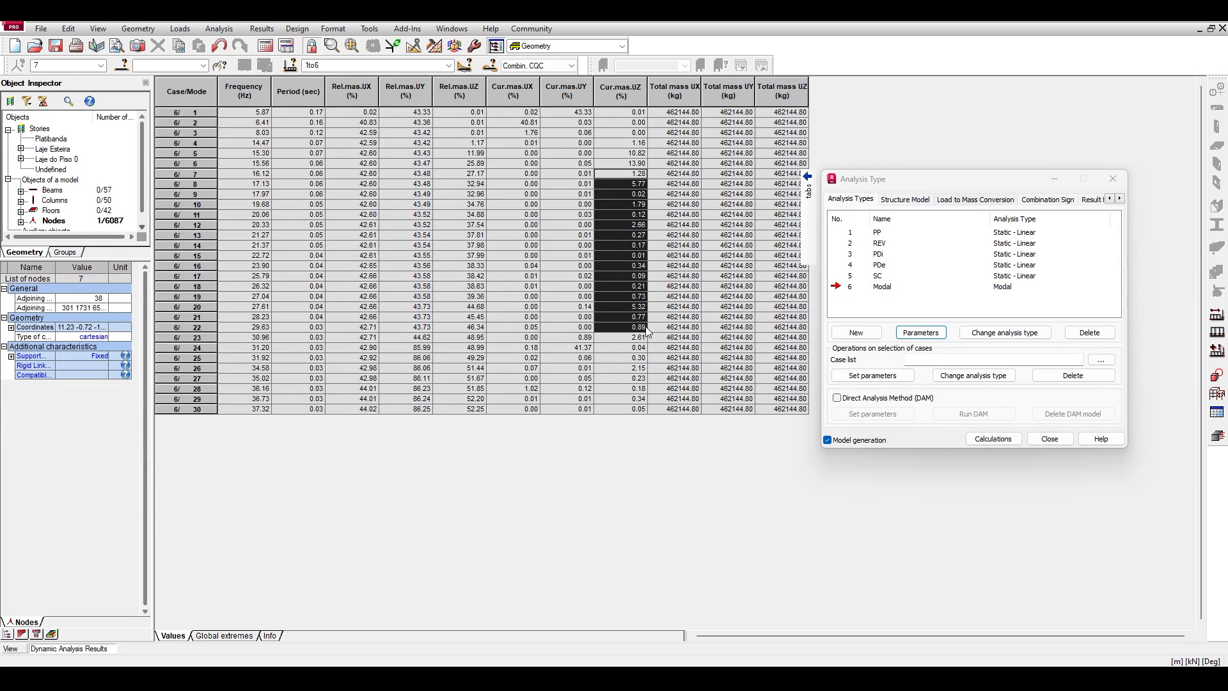
{"action": "left_click_drag", "start_coordinate": [626, 181], "coordinate": [631, 335]}
{"action": "left_click", "coordinate": [580, 347]}
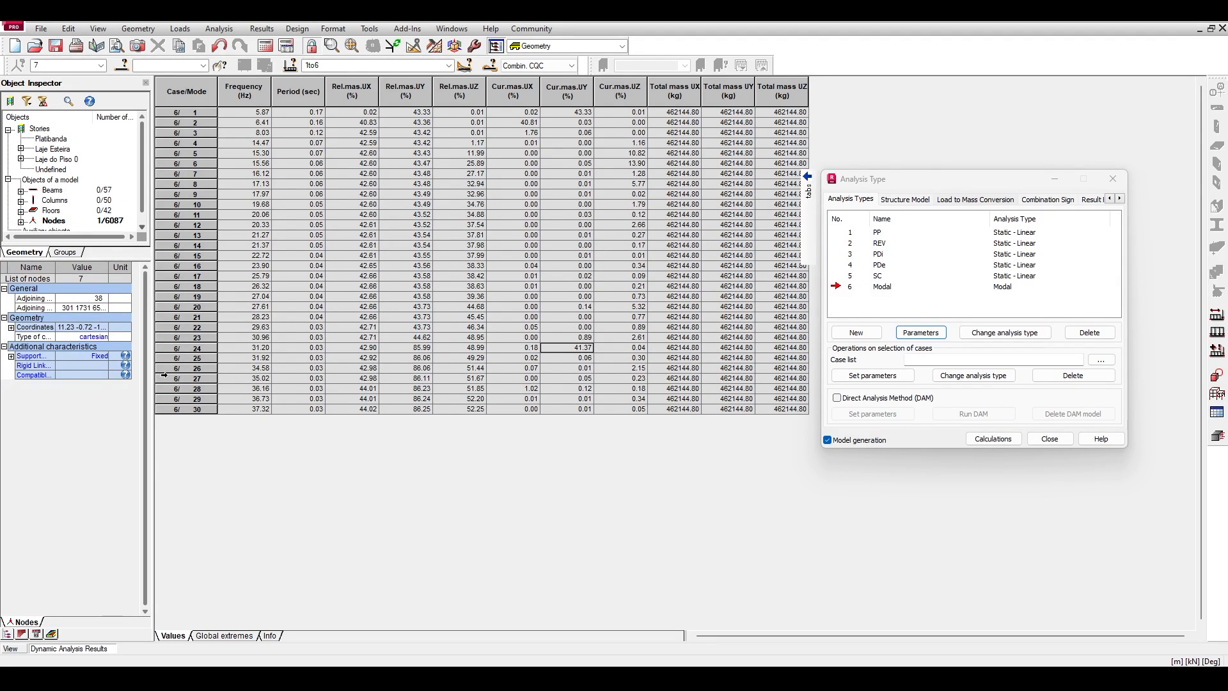
Display mode 24's deformed shape in the model view and examine it from the side.
{"action": "left_click", "coordinate": [20, 646]}
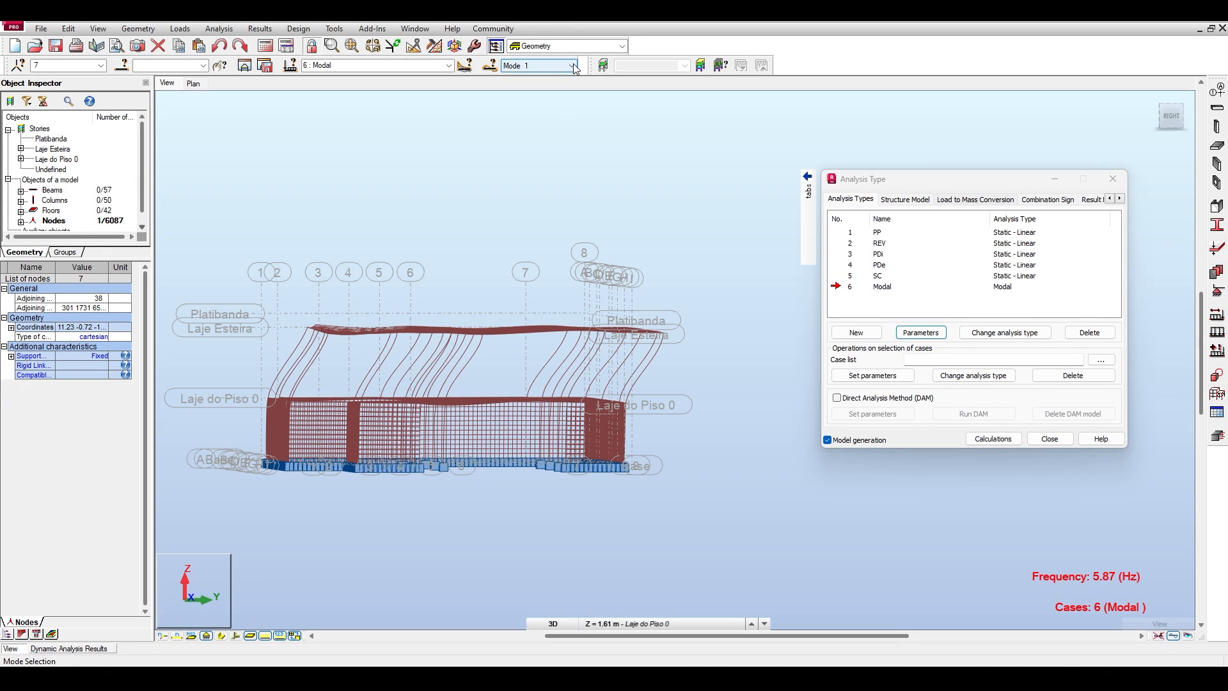
{"action": "left_click", "coordinate": [570, 65]}
{"action": "left_click", "coordinate": [549, 267]}
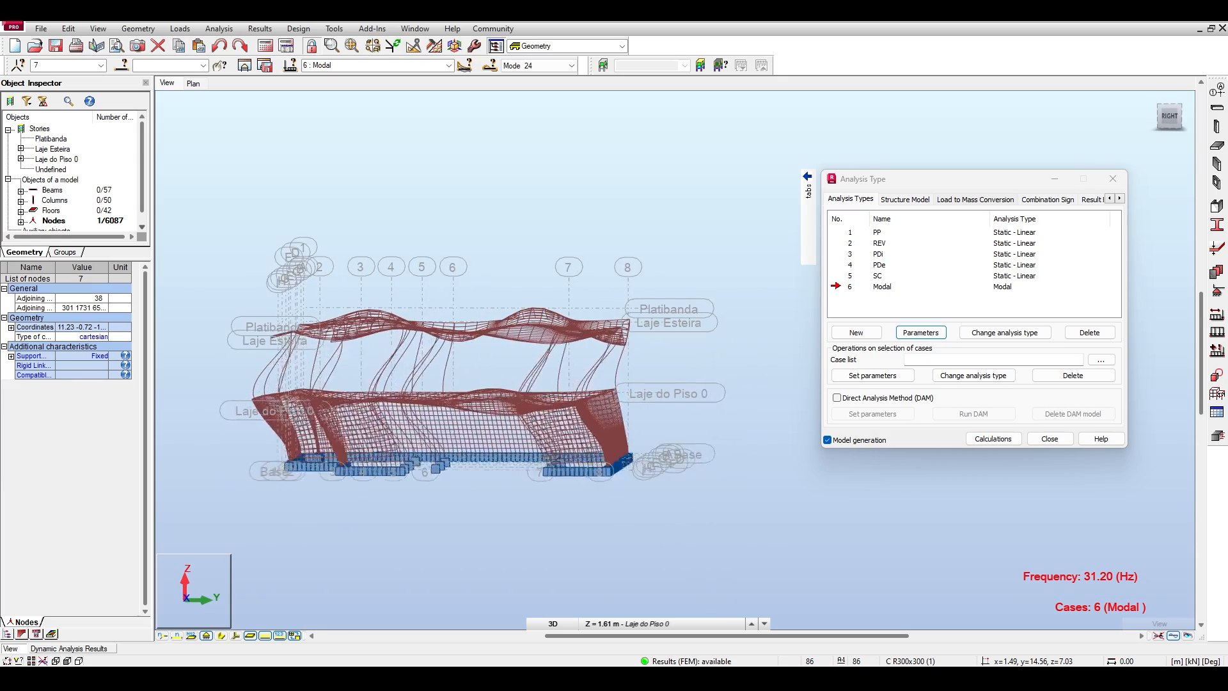
{"action": "middle_click_drag", "start_coordinate": [435, 390], "coordinate": [462, 386], "text": "shift"}
{"action": "mouse_move", "coordinate": [435, 397]}
{"action": "middle_mouse_down", "text": "shift"}
{"action": "mouse_move", "coordinate": [412, 425]}
{"action": "mouse_move", "coordinate": [450, 404]}
{"action": "mouse_move", "coordinate": [465, 441]}
{"action": "mouse_move", "coordinate": [417, 399]}
{"action": "middle_mouse_up", "text": "shift"}
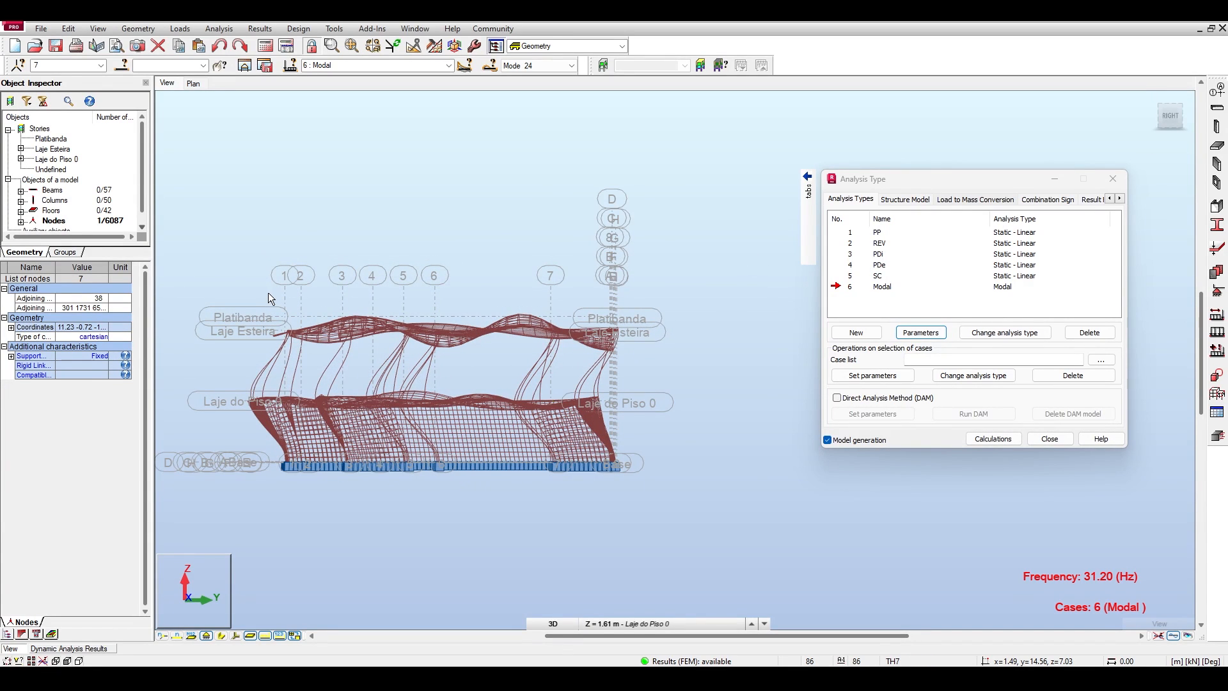
Window-select the Laje Esteira level and the lower storey up to Laje do Piso 0 in turn, clearing each selection.
{"action": "left_click_drag", "start_coordinate": [268, 294], "coordinate": [627, 347]}
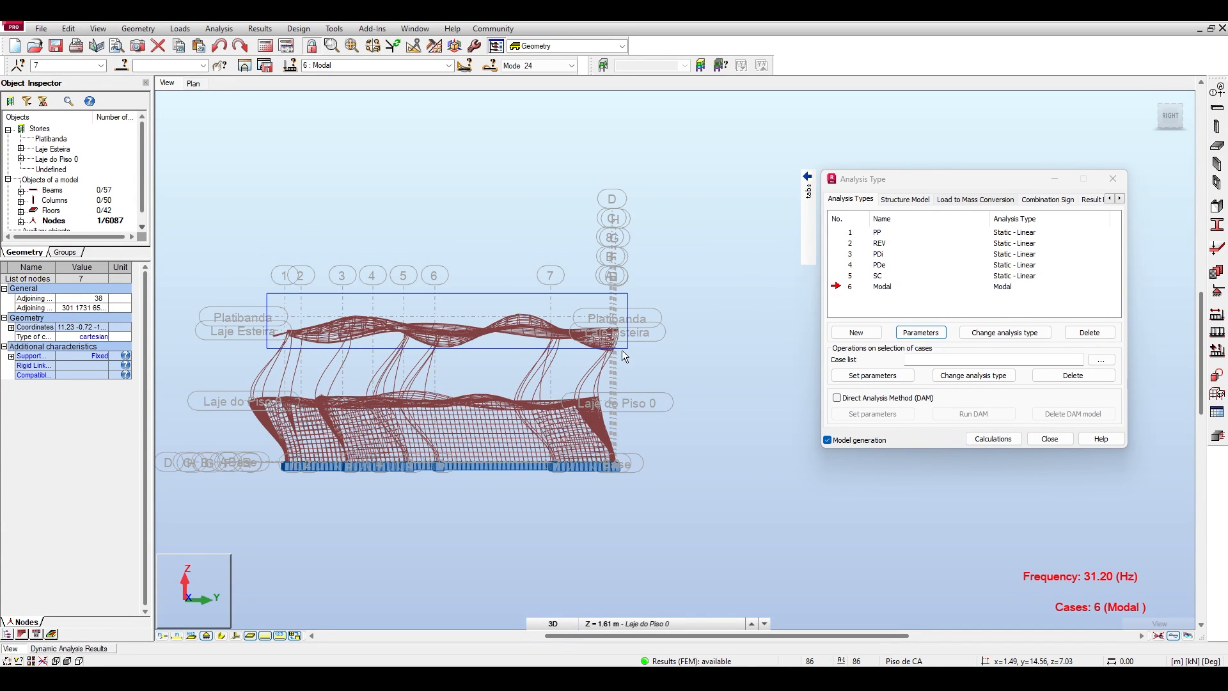
{"action": "left_click", "coordinate": [222, 371]}
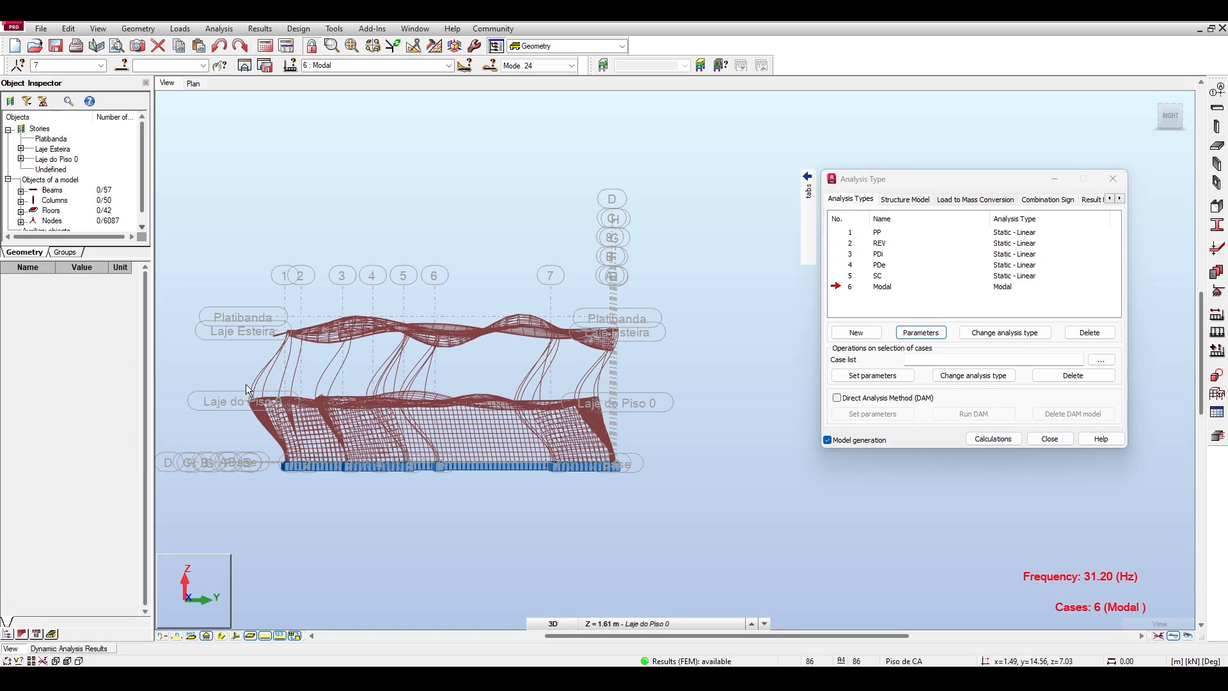
{"action": "left_click_drag", "start_coordinate": [216, 381], "coordinate": [696, 506]}
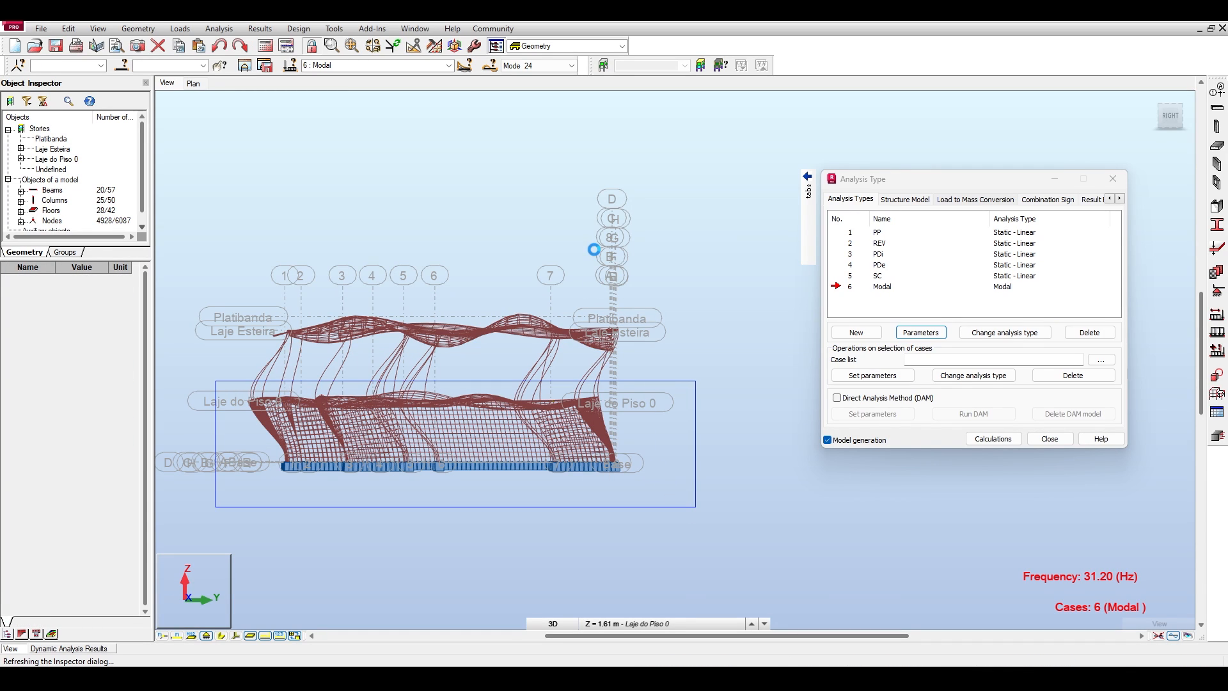
{"action": "left_click", "coordinate": [595, 214]}
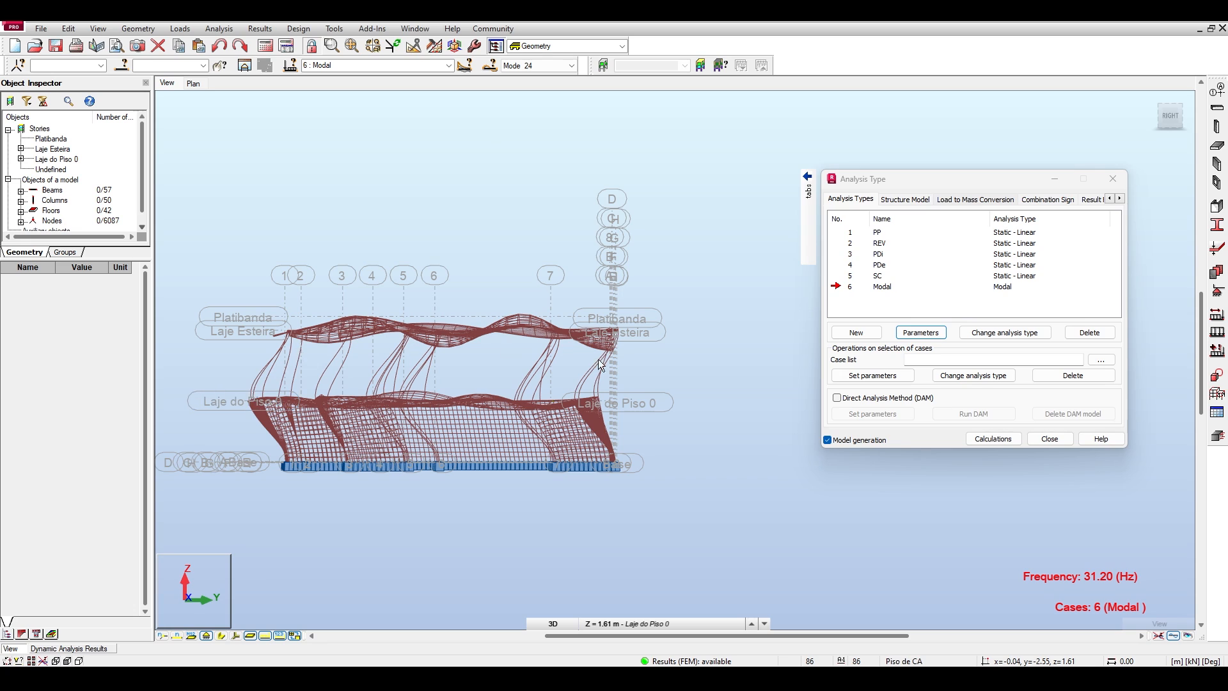
Return to the dynamic analysis results table and check mode 30's relative UY mass.
{"action": "left_click", "coordinate": [97, 649]}
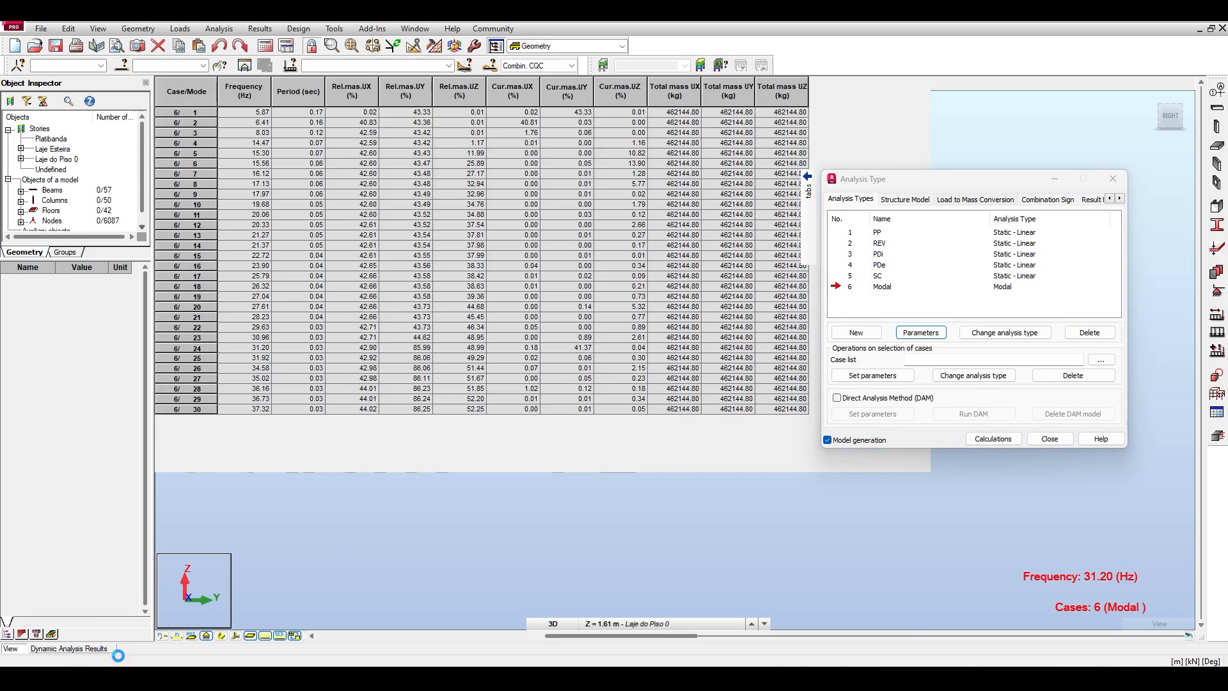
{"action": "left_click", "coordinate": [422, 409]}
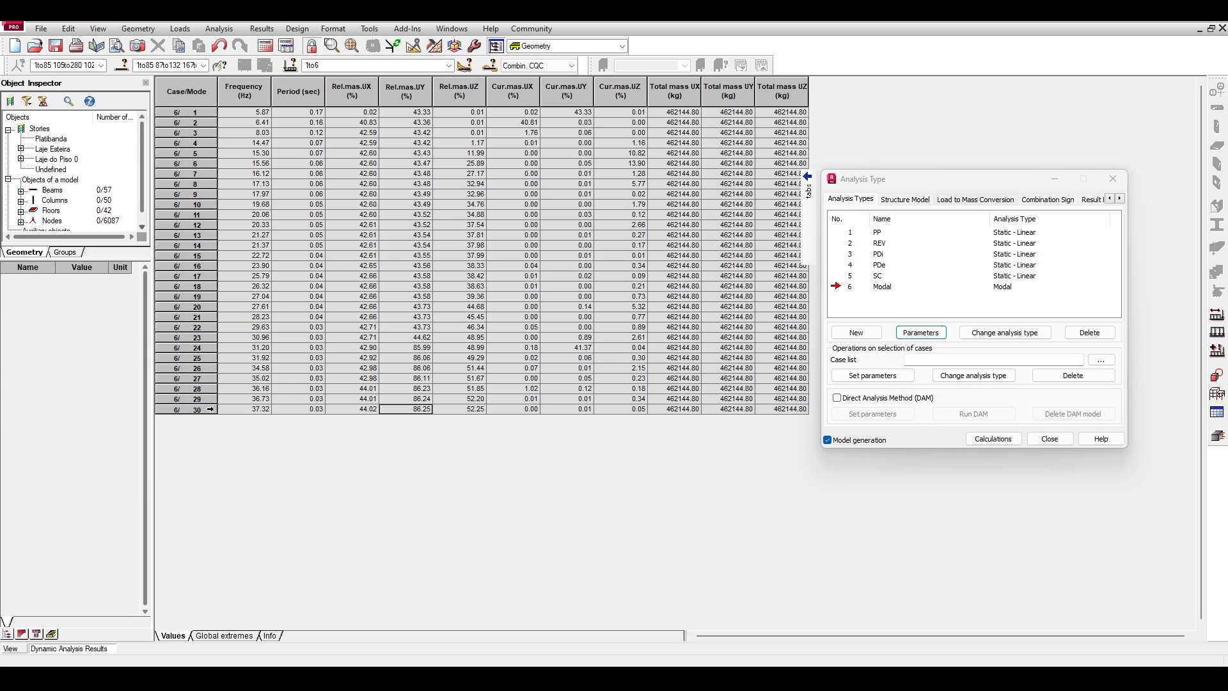
Limit the Modal case by percent of mass participation and set the limit to 85%.
{"action": "left_click", "coordinate": [204, 410]}
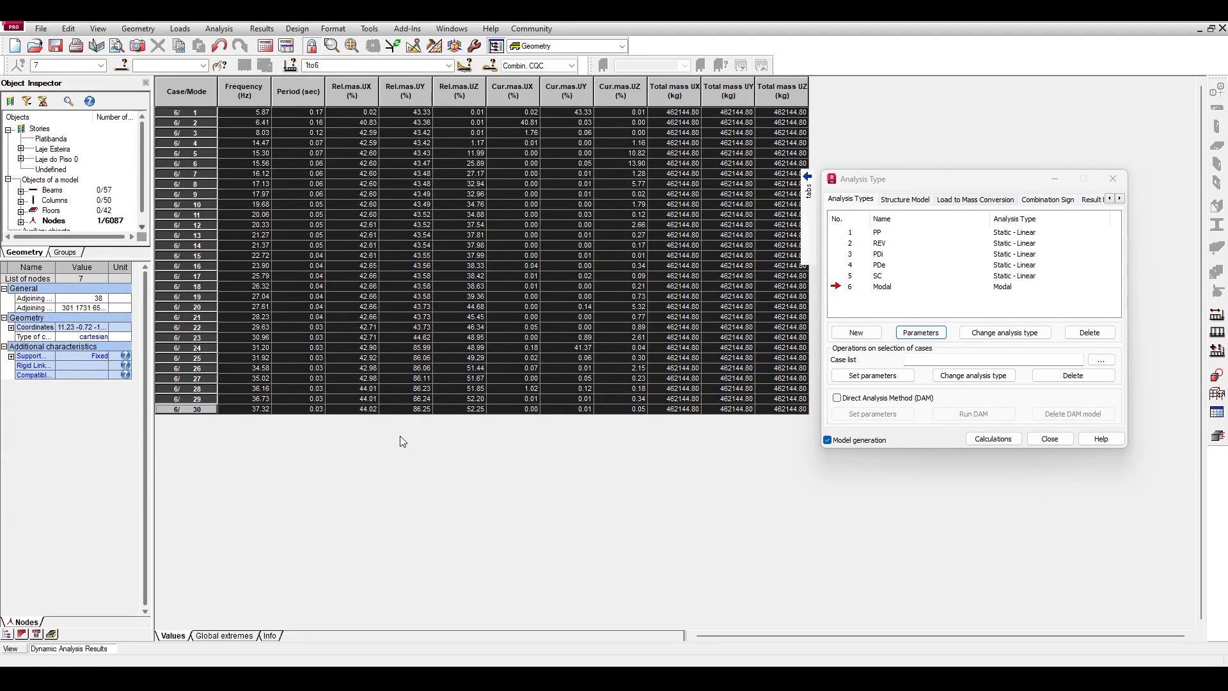
{"action": "left_click", "coordinate": [195, 397]}
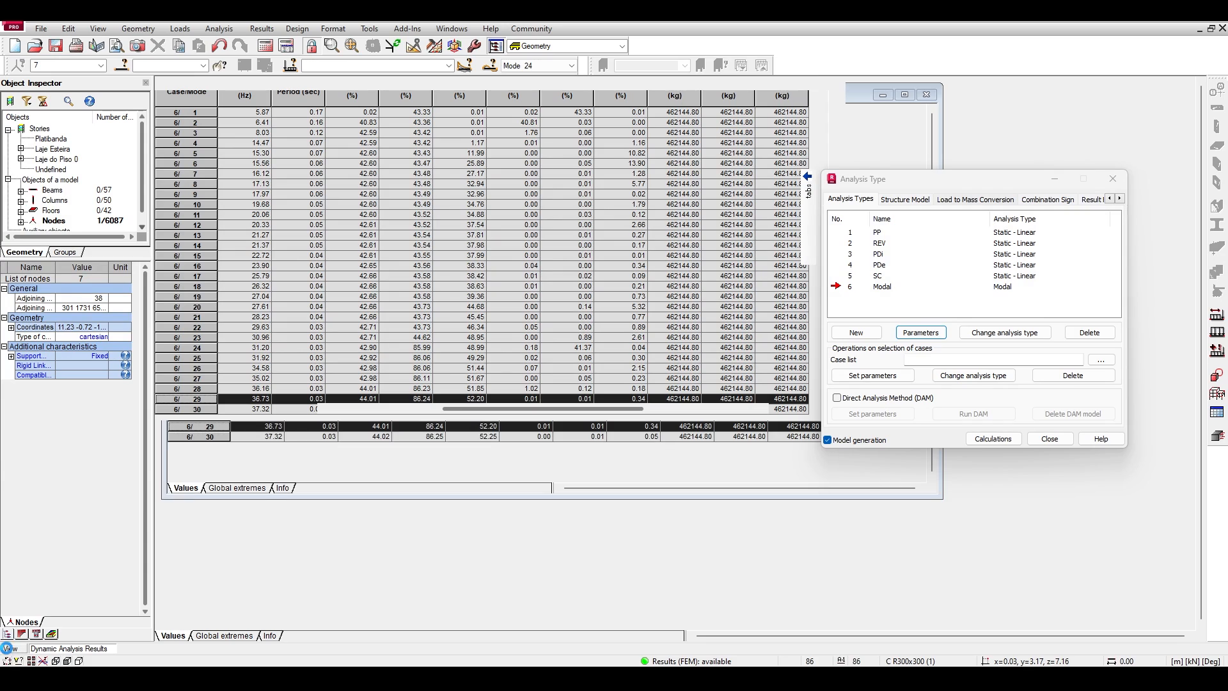
{"action": "left_click", "coordinate": [939, 333]}
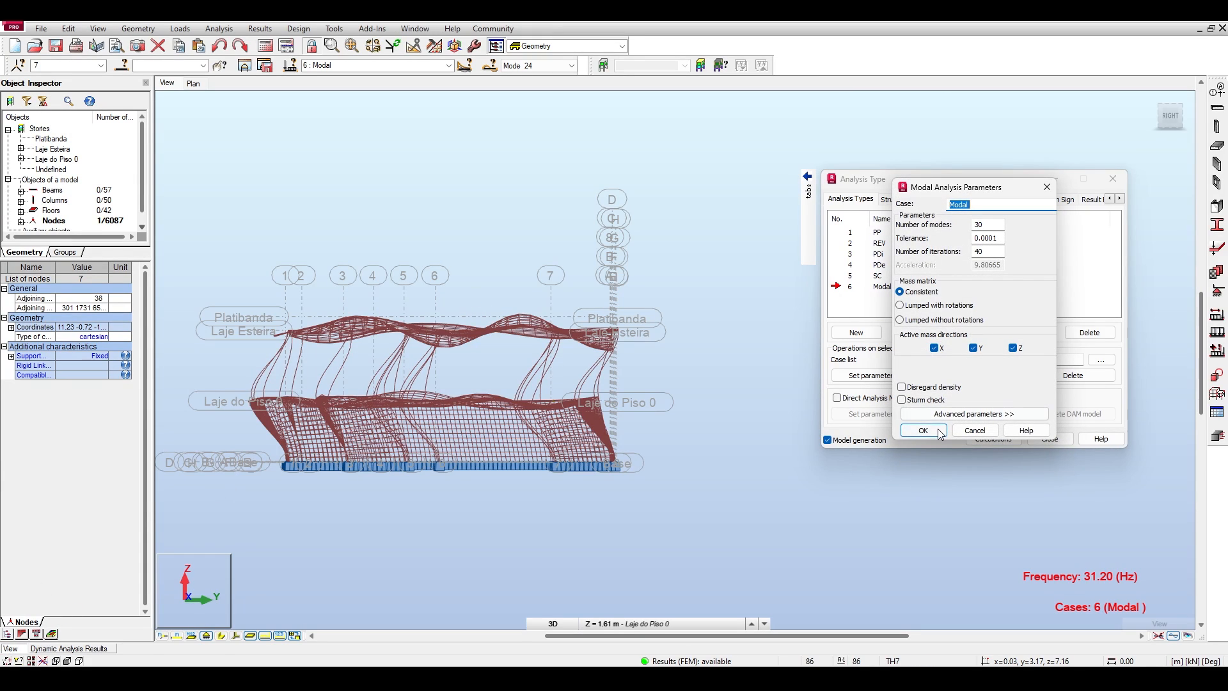
{"action": "left_click", "coordinate": [974, 414]}
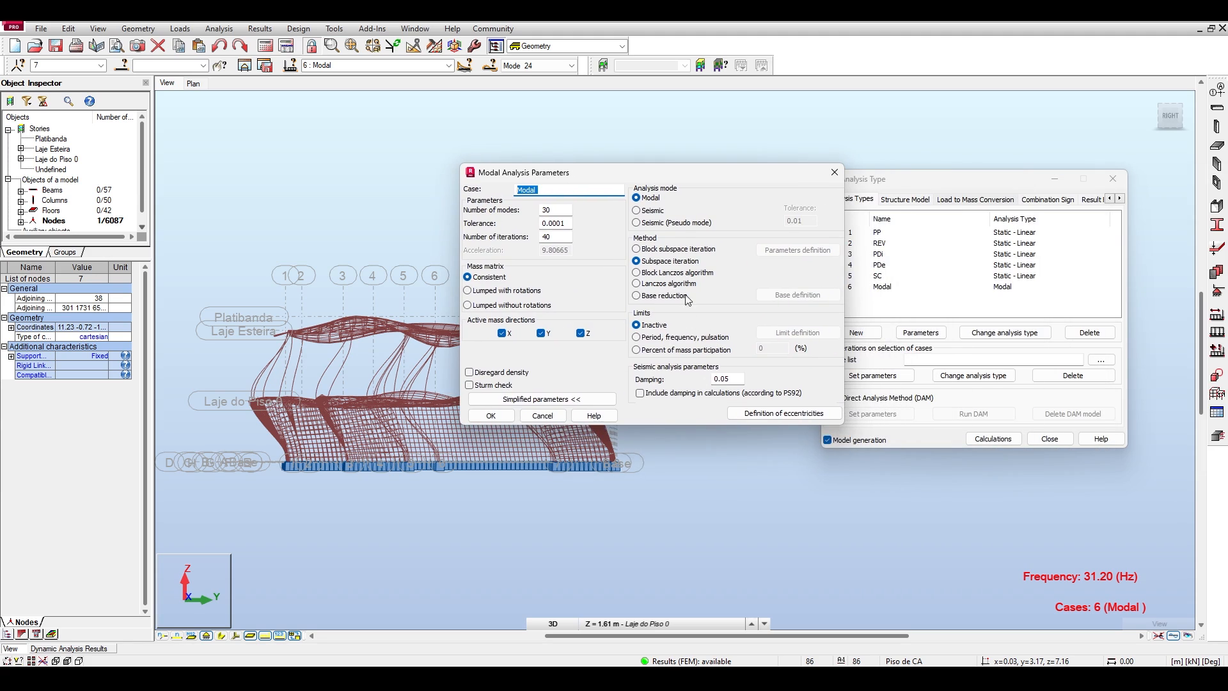
{"action": "left_click", "coordinate": [645, 339]}
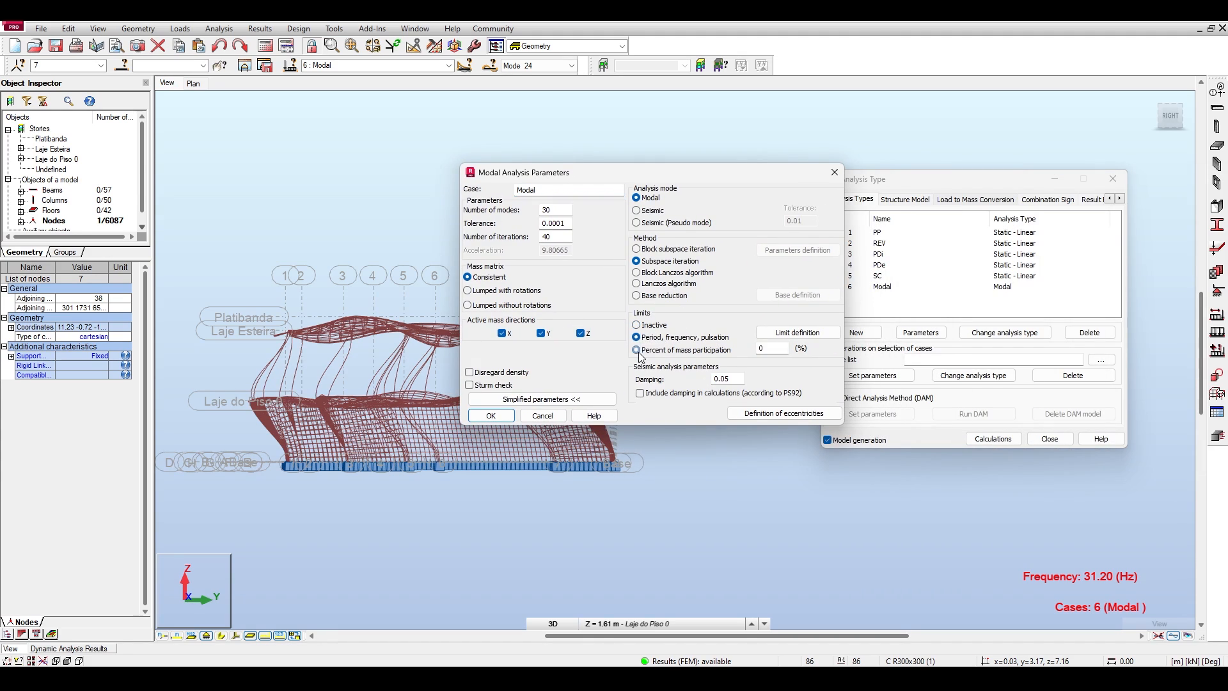
{"action": "left_click", "coordinate": [637, 350]}
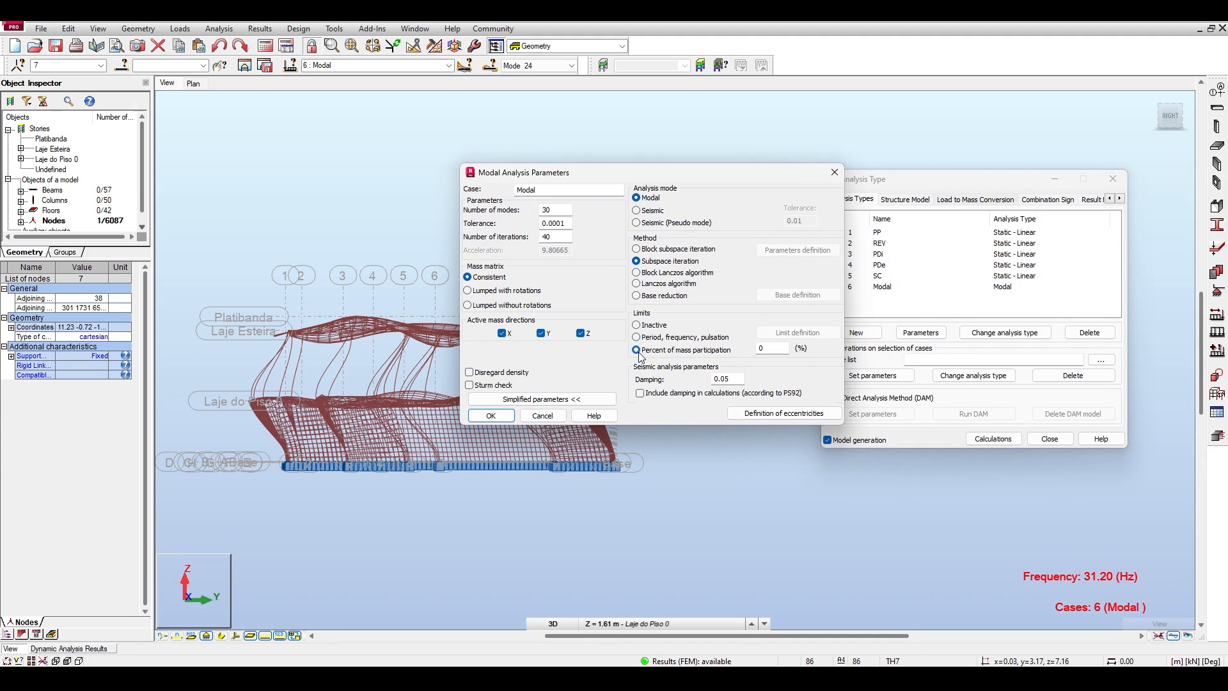
{"action": "double_click", "coordinate": [782, 347]}
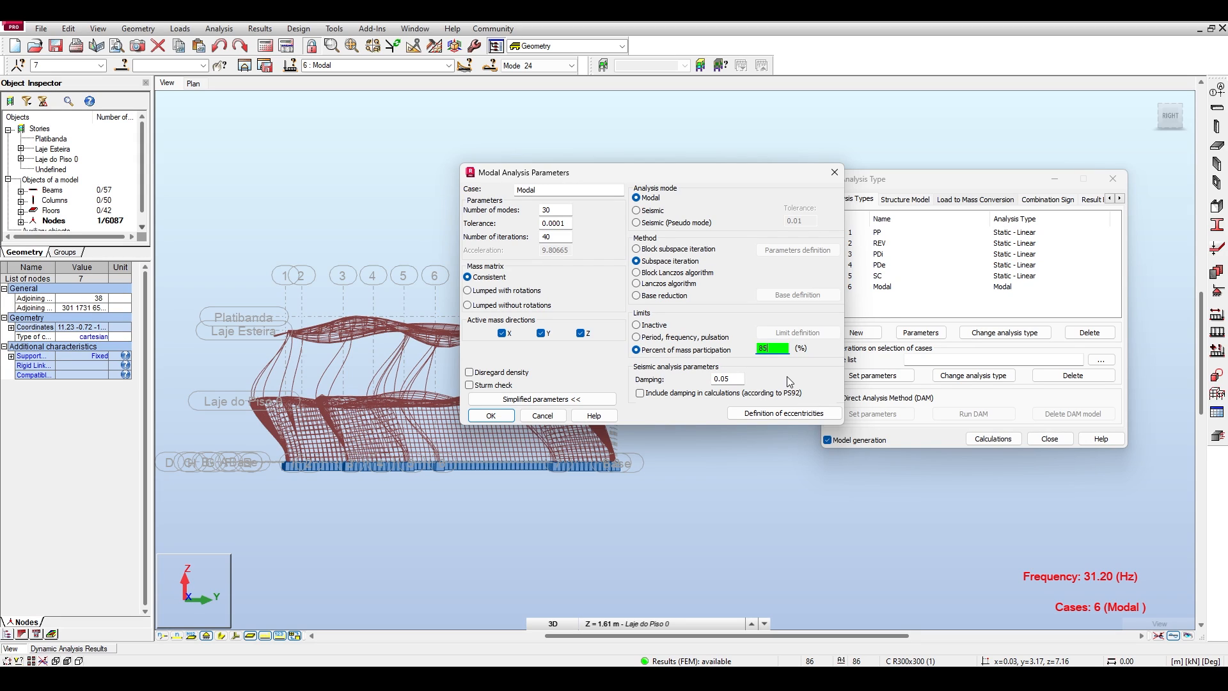
Inspect the modal case's mass eccentricity definition and leave it without making changes.
{"action": "left_click", "coordinate": [771, 415]}
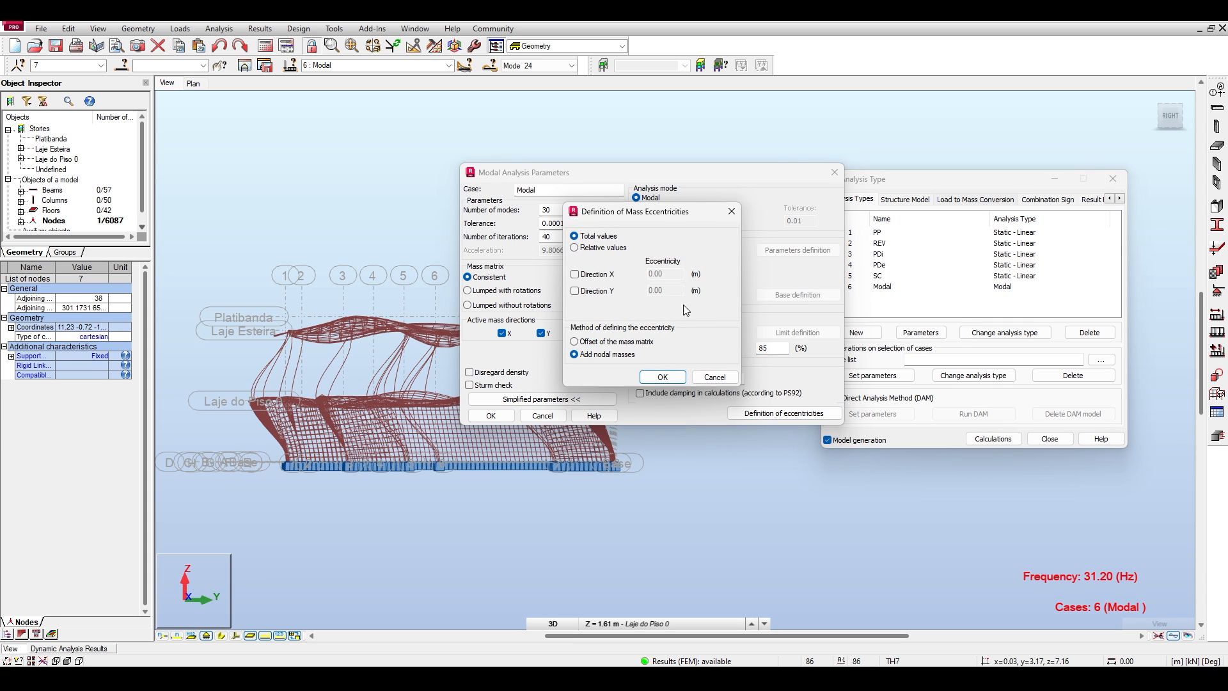
{"action": "left_click", "coordinate": [723, 376]}
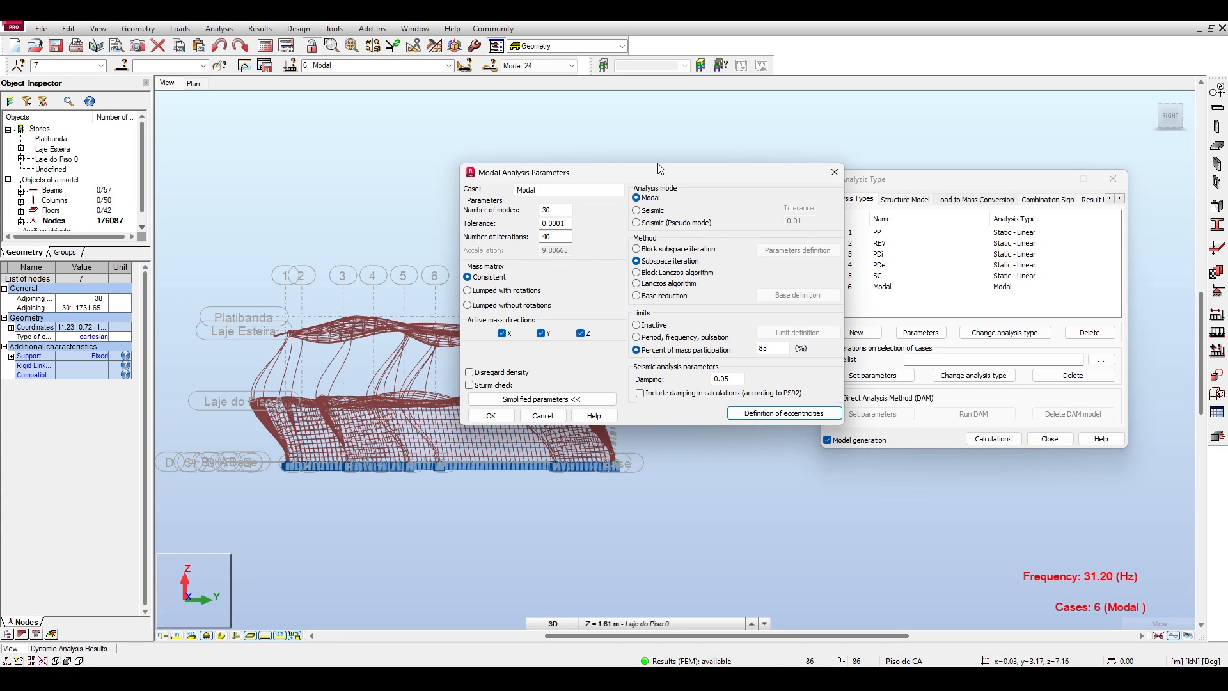
Set the Modal case's number of modes to 1, run the calculations and dismiss the calculation messages after reading the participation mass warning.
{"action": "left_click", "coordinate": [646, 354]}
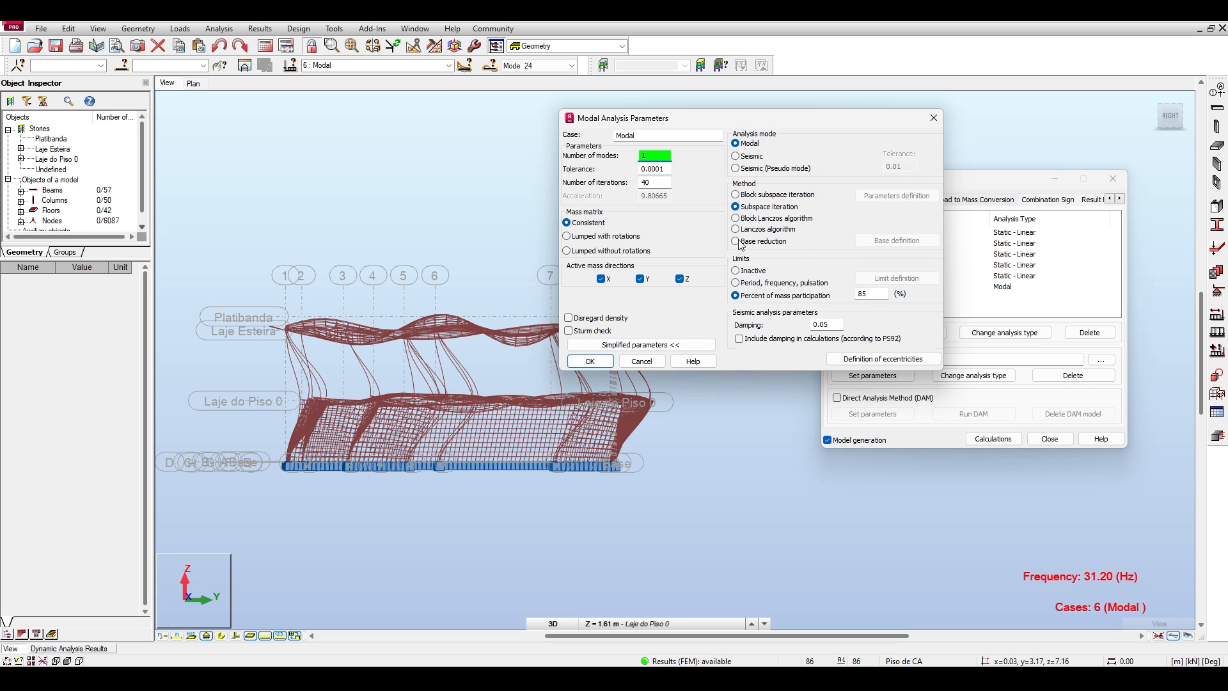
{"action": "left_click", "coordinate": [590, 360]}
{"action": "left_click", "coordinate": [653, 372]}
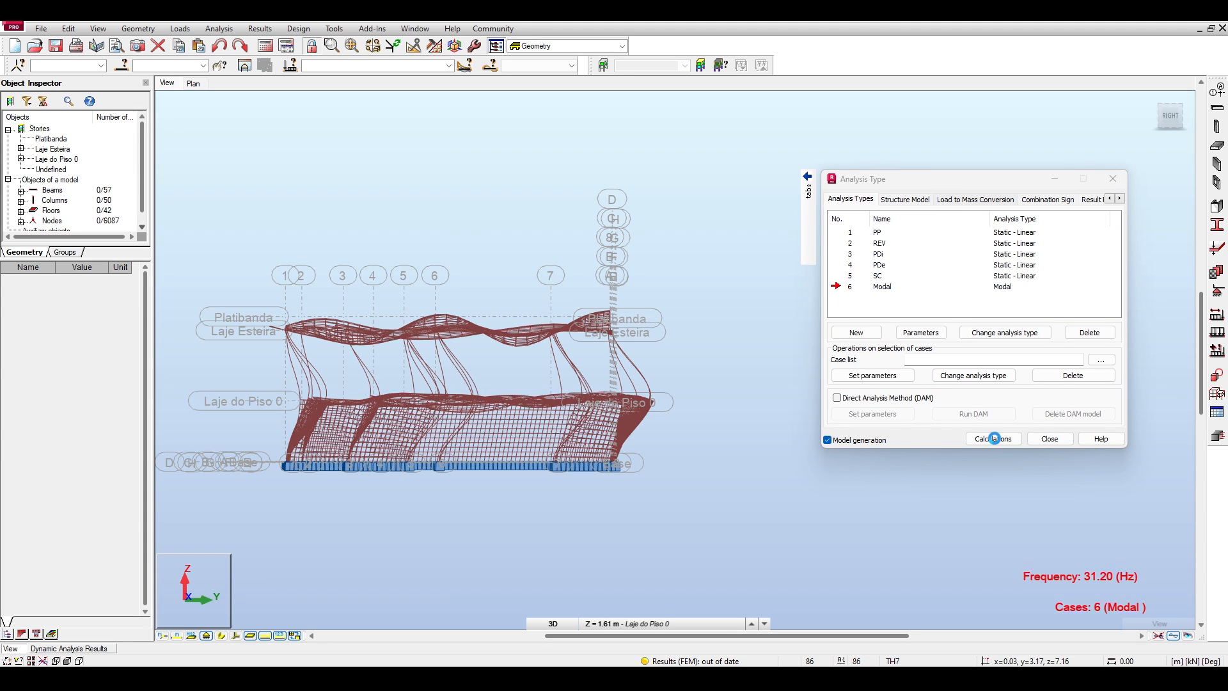
{"action": "left_click", "coordinate": [994, 438]}
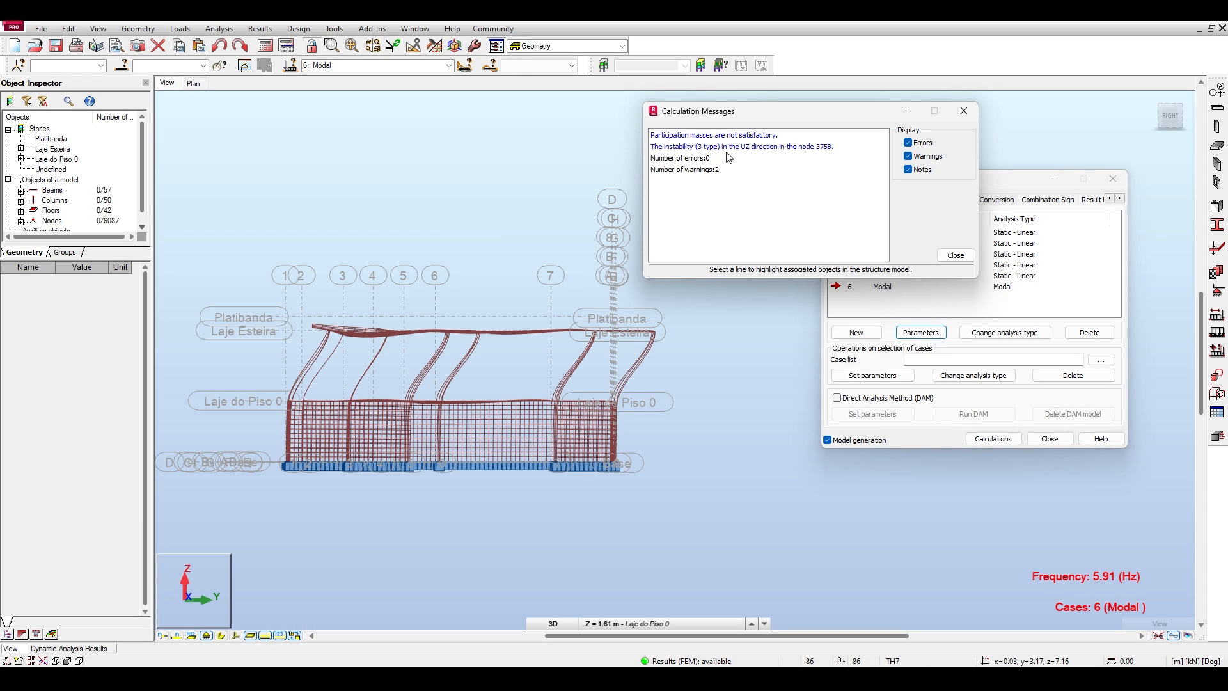
{"action": "left_click", "coordinate": [669, 133]}
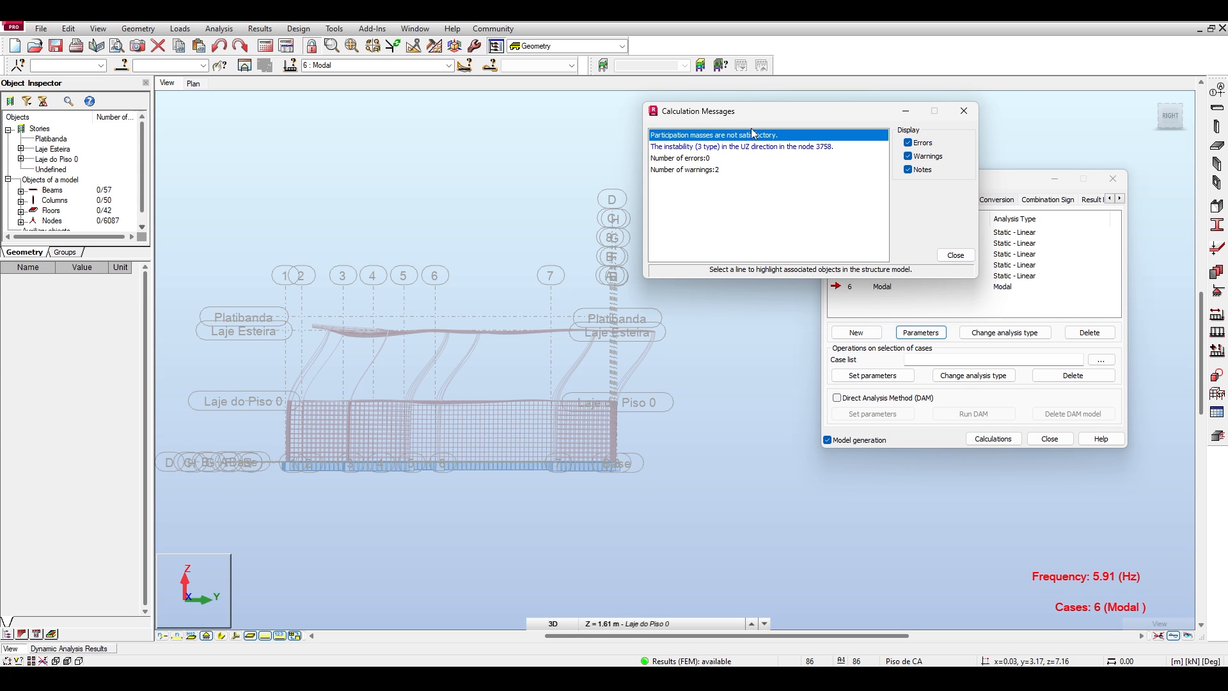
{"action": "left_click", "coordinate": [964, 110]}
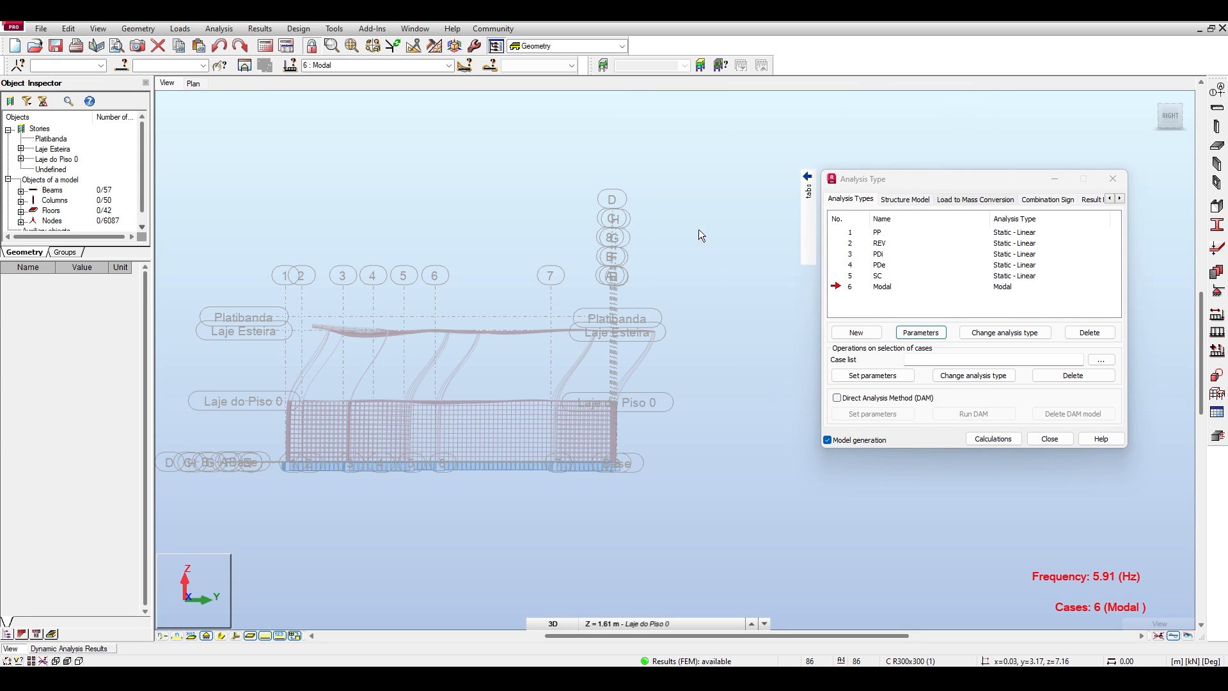
Set the Modal case's number of modes to 50 with the 85% mass participation limit kept.
{"action": "left_click", "coordinate": [920, 332]}
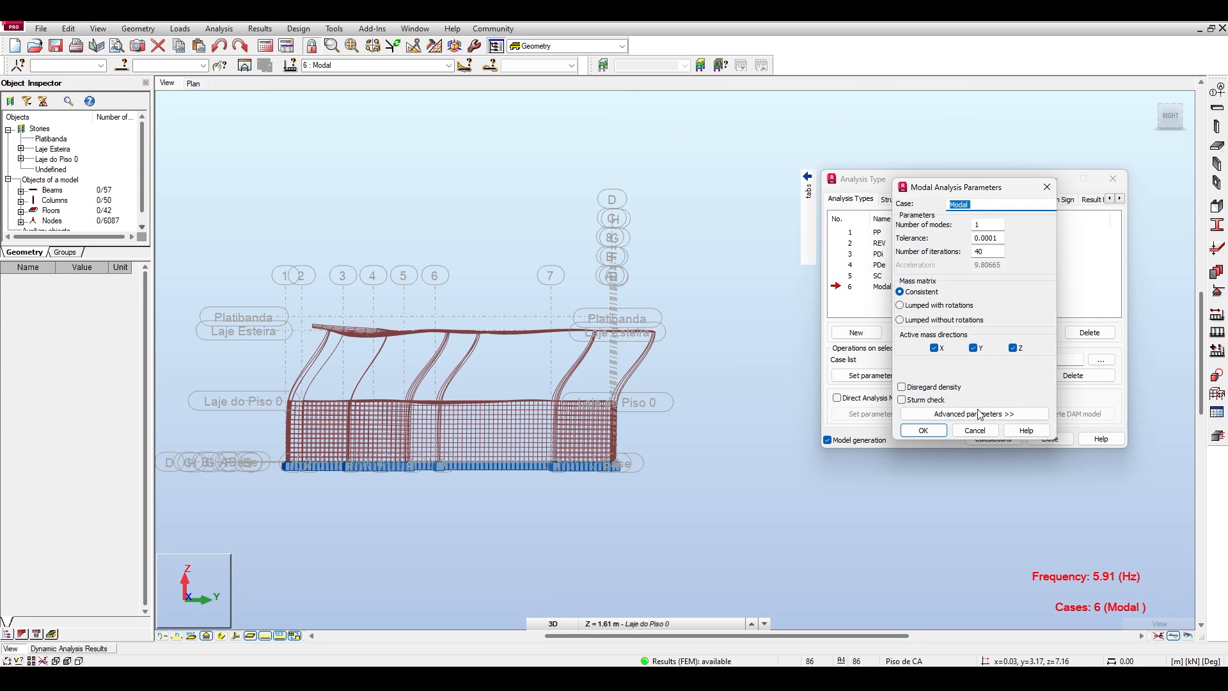
{"action": "left_click", "coordinate": [976, 414]}
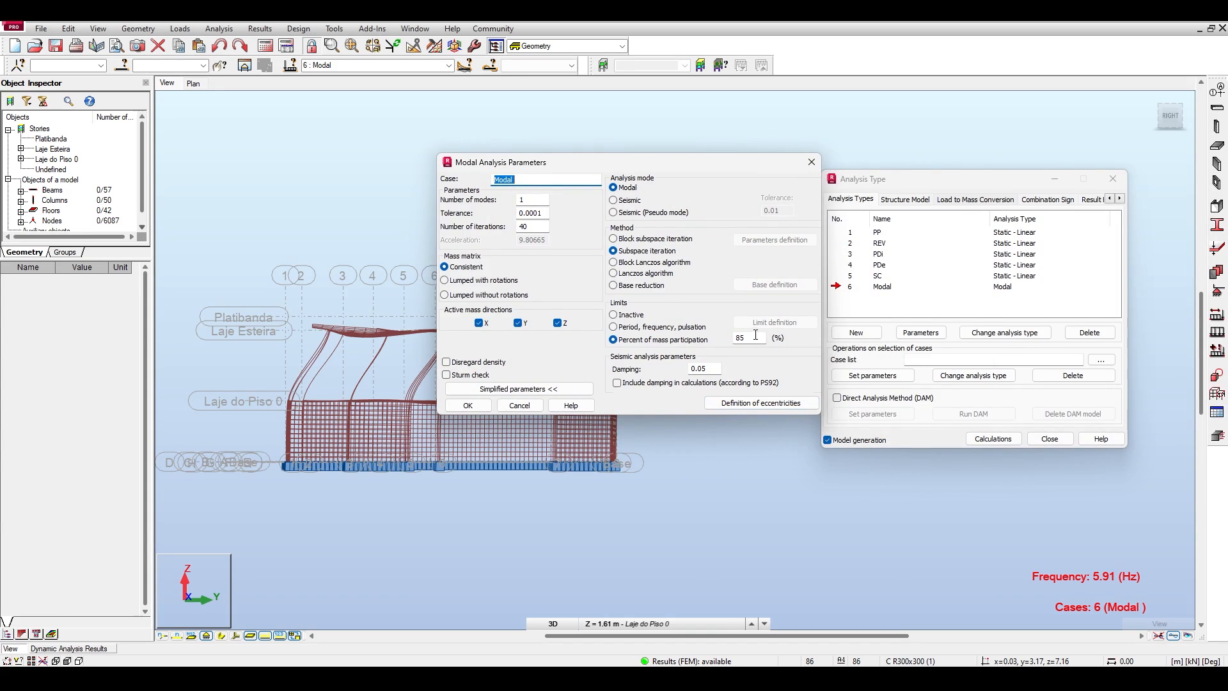
{"action": "double_click", "coordinate": [531, 199]}
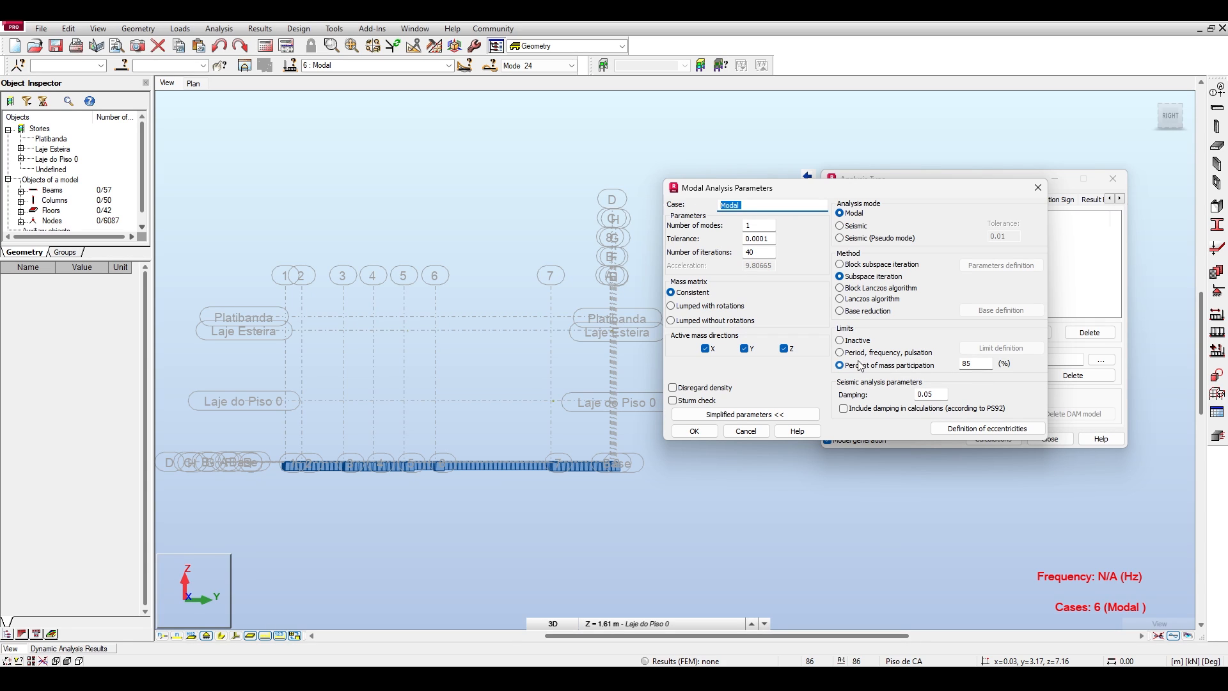
{"action": "left_click", "coordinate": [981, 363]}
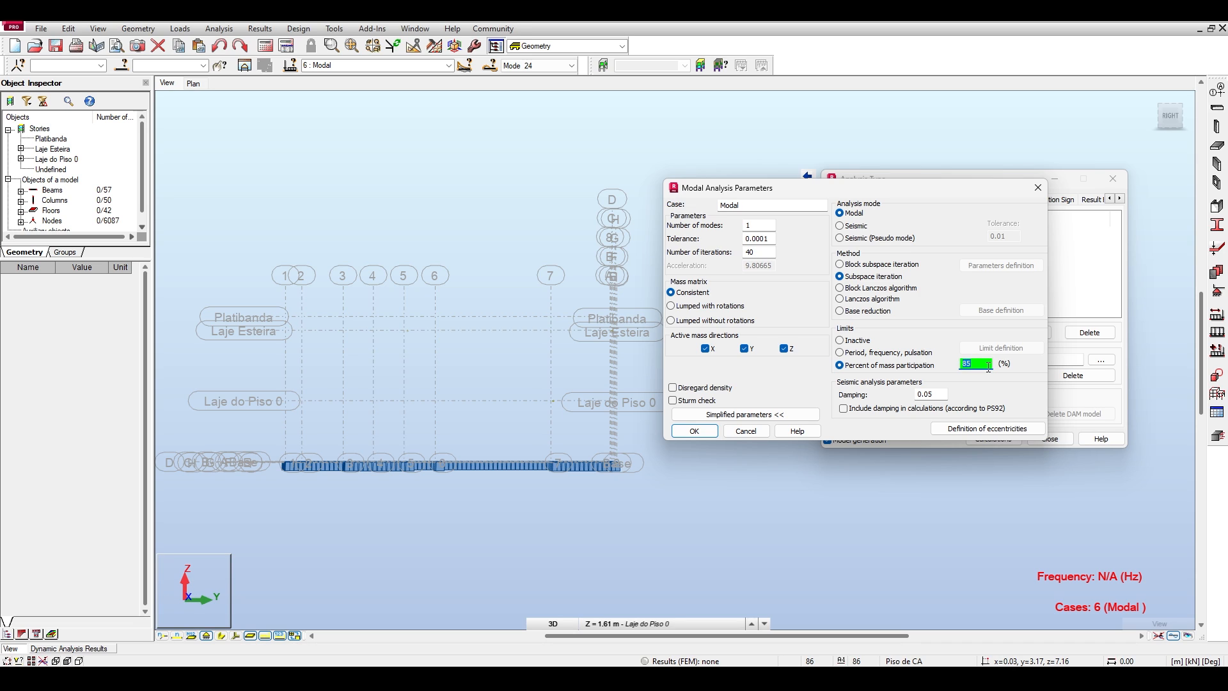
{"action": "left_click", "coordinate": [756, 226]}
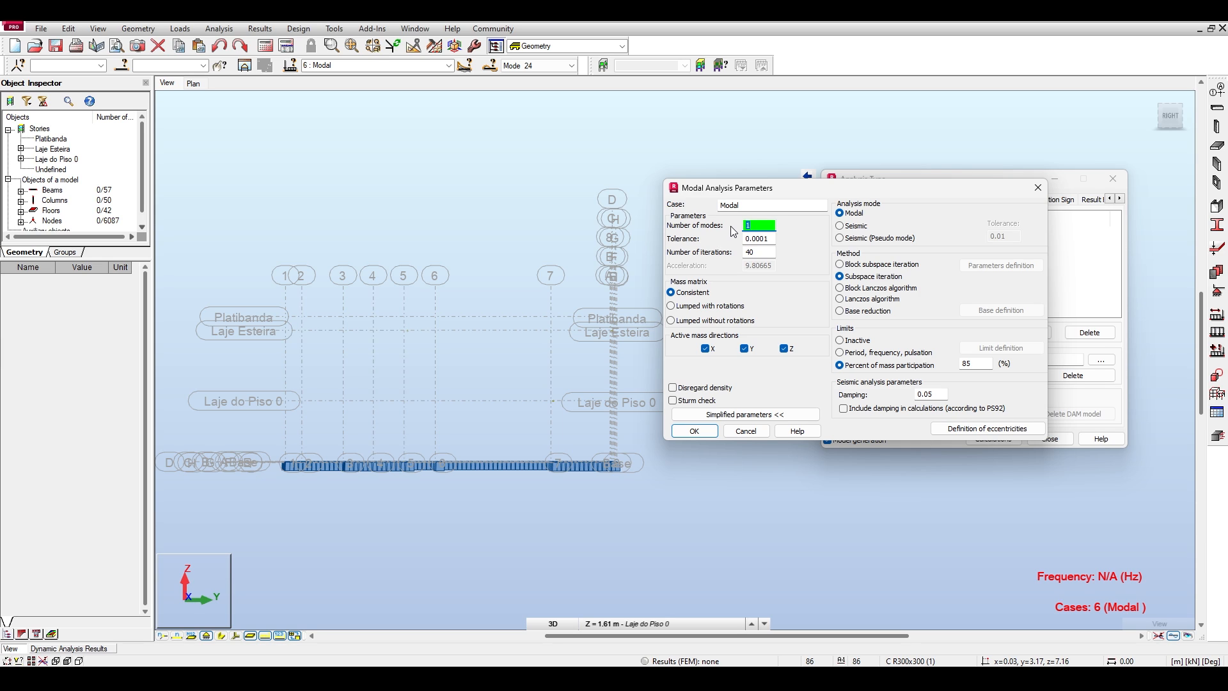
{"action": "type", "text": "50"}
{"action": "left_click", "coordinate": [694, 429]}
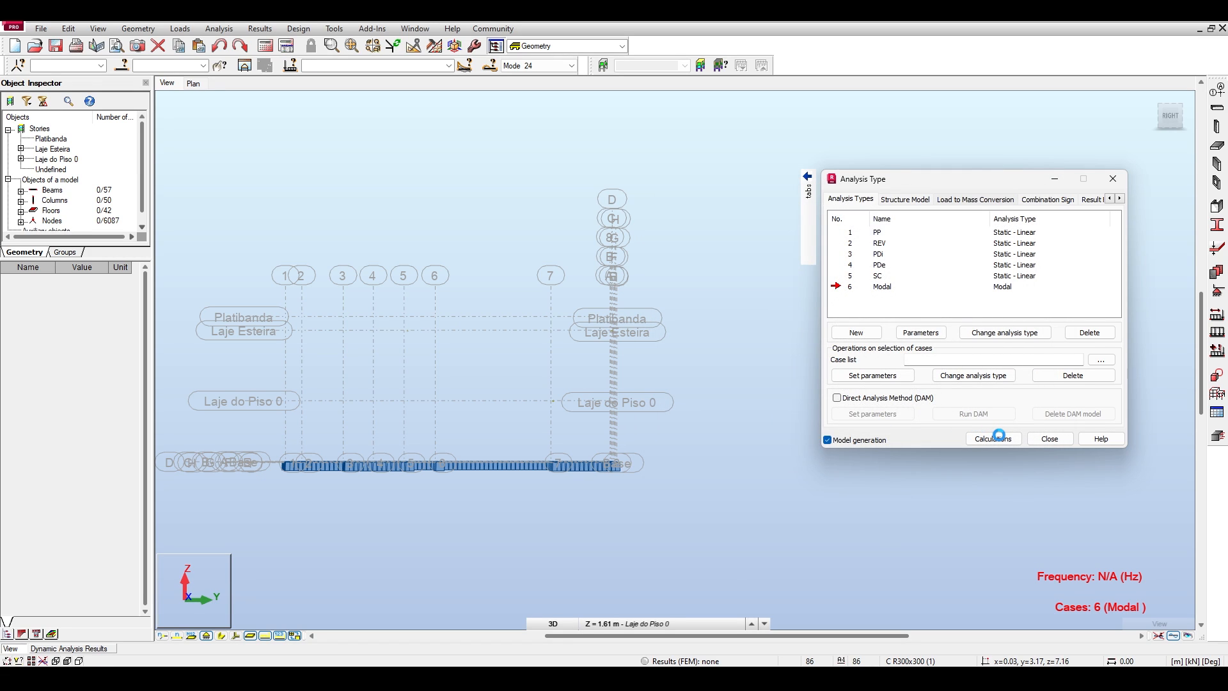
Check the Modal case's parameters without changing them and run the calculations for 50 modes.
{"action": "double_click", "coordinate": [857, 287]}
{"action": "left_click", "coordinate": [1046, 187]}
{"action": "left_click", "coordinate": [993, 439]}
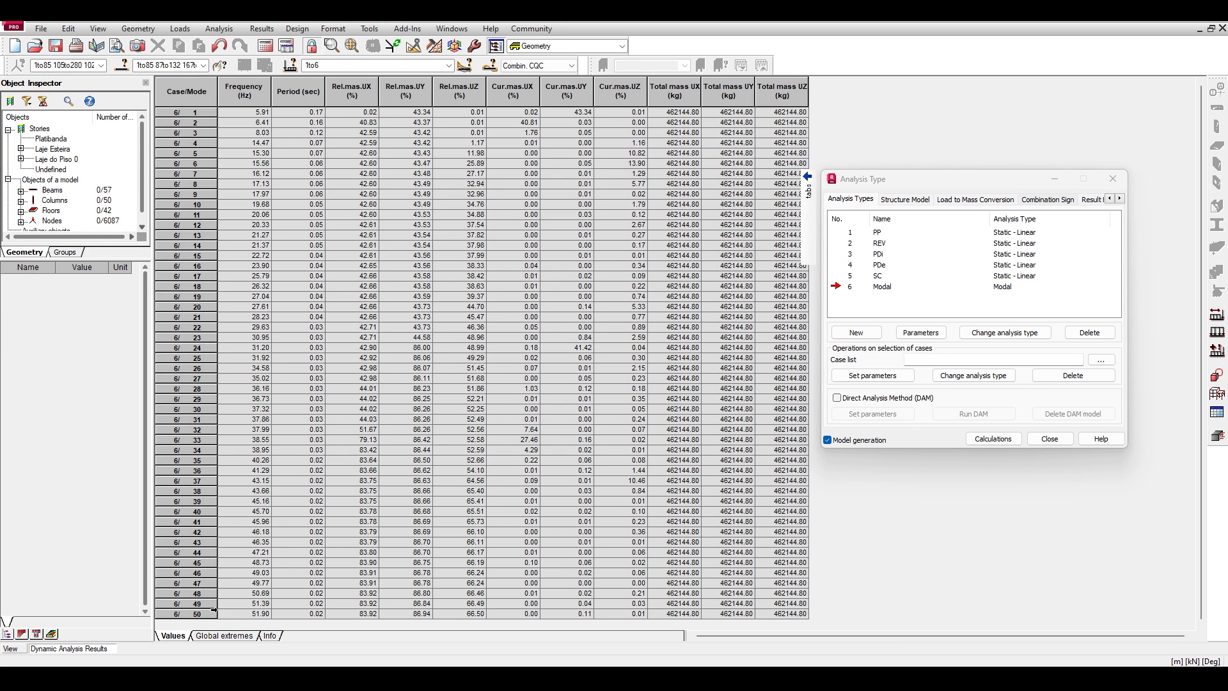
Examine the dynamic analysis results table down to mode 50 and select that mode's row.
{"action": "left_click", "coordinate": [209, 612]}
{"action": "key", "text": "ctrl+a"}
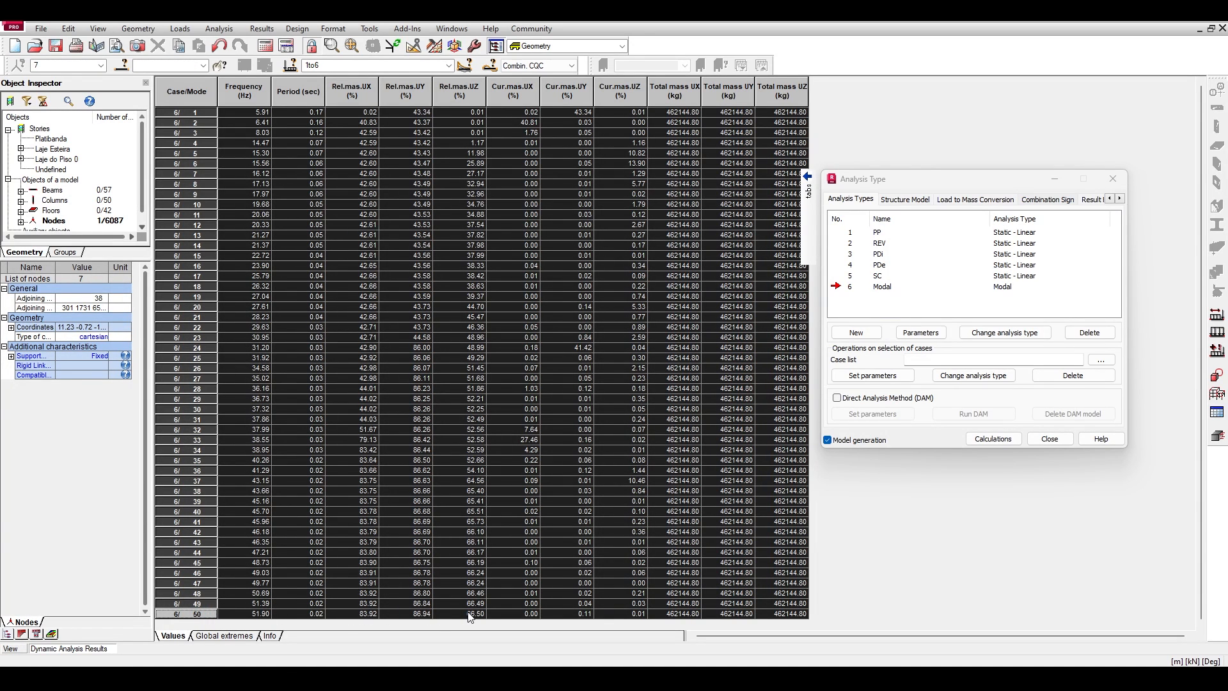
{"action": "left_click", "coordinate": [579, 410]}
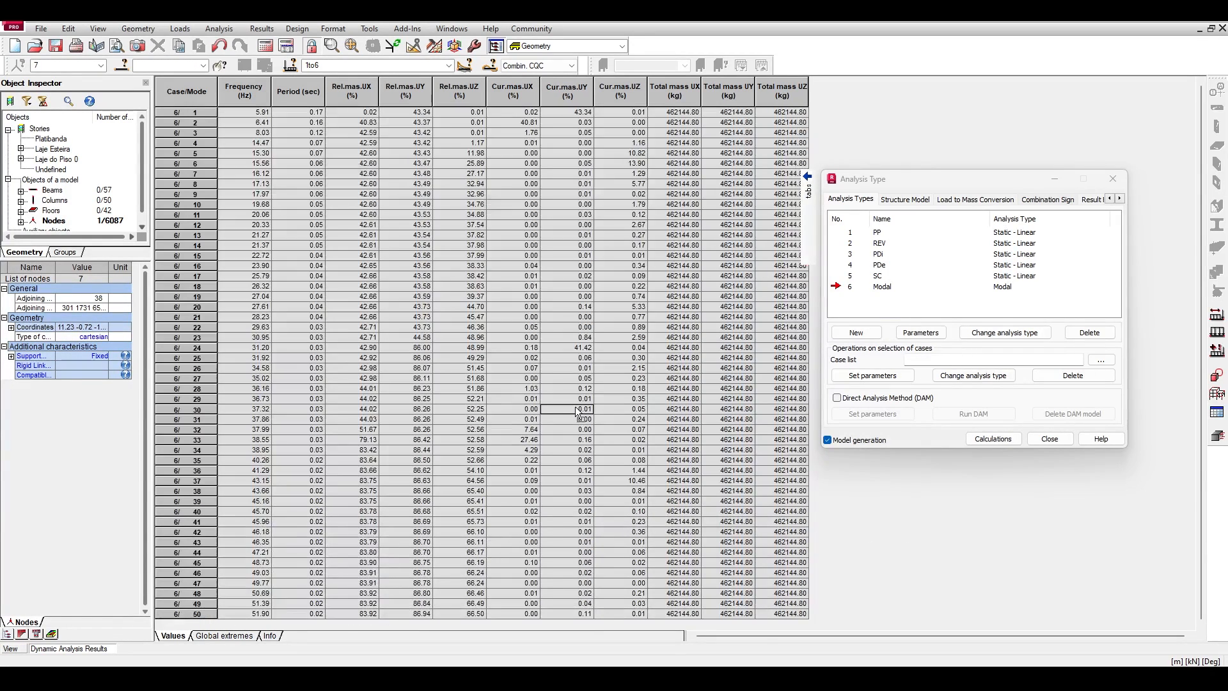
{"action": "left_click", "coordinate": [189, 615]}
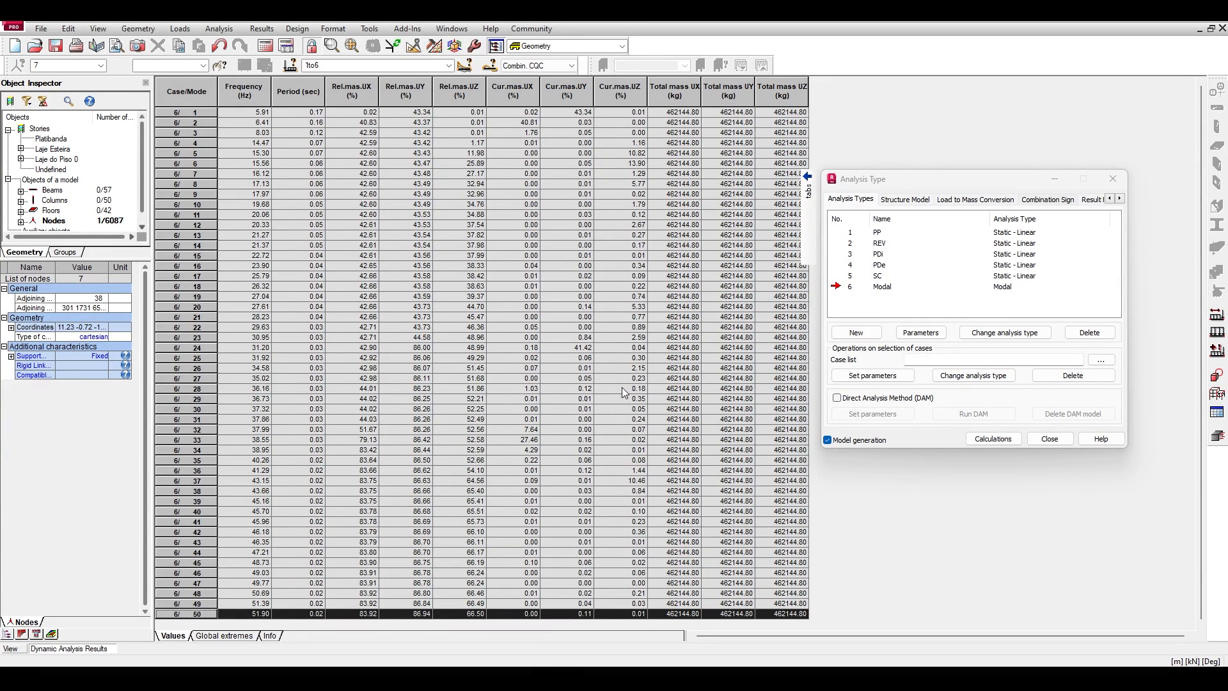
Set the Modal case's number of modes to 100, keeping the 85% mass participation limit in the advanced parameters.
{"action": "left_click", "coordinate": [993, 438]}
{"action": "double_click", "coordinate": [850, 288]}
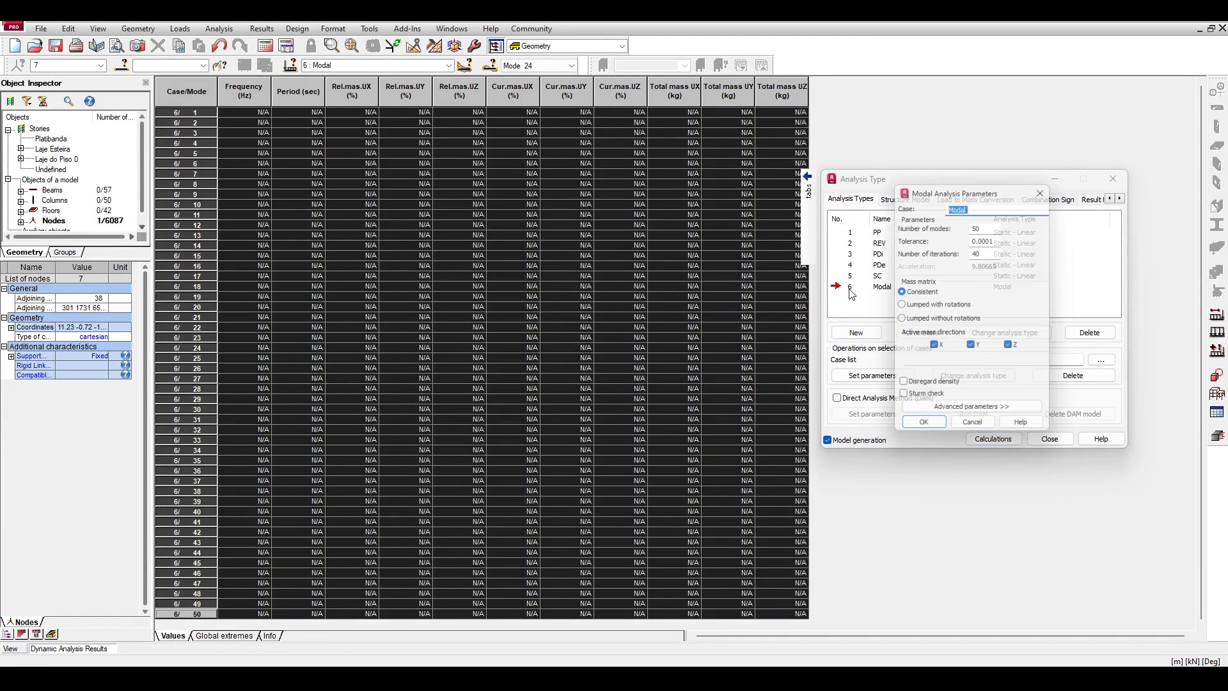
{"action": "double_click", "coordinate": [986, 225]}
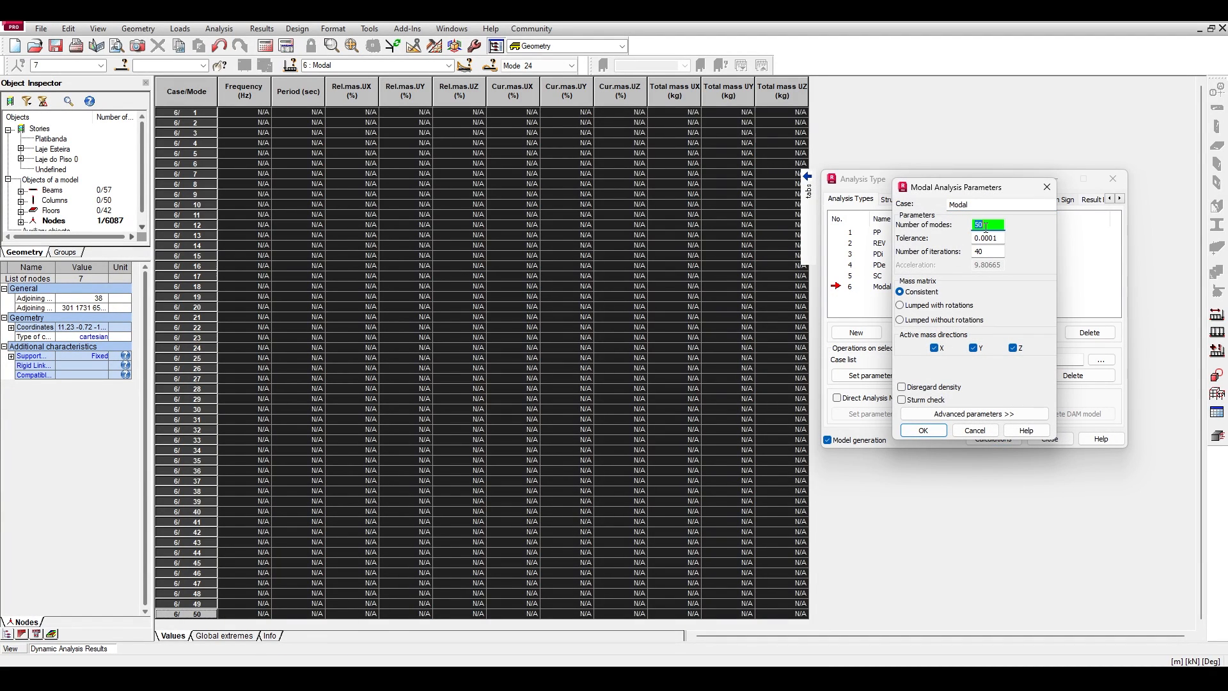
{"action": "type", "text": "100"}
{"action": "left_click", "coordinate": [956, 414]}
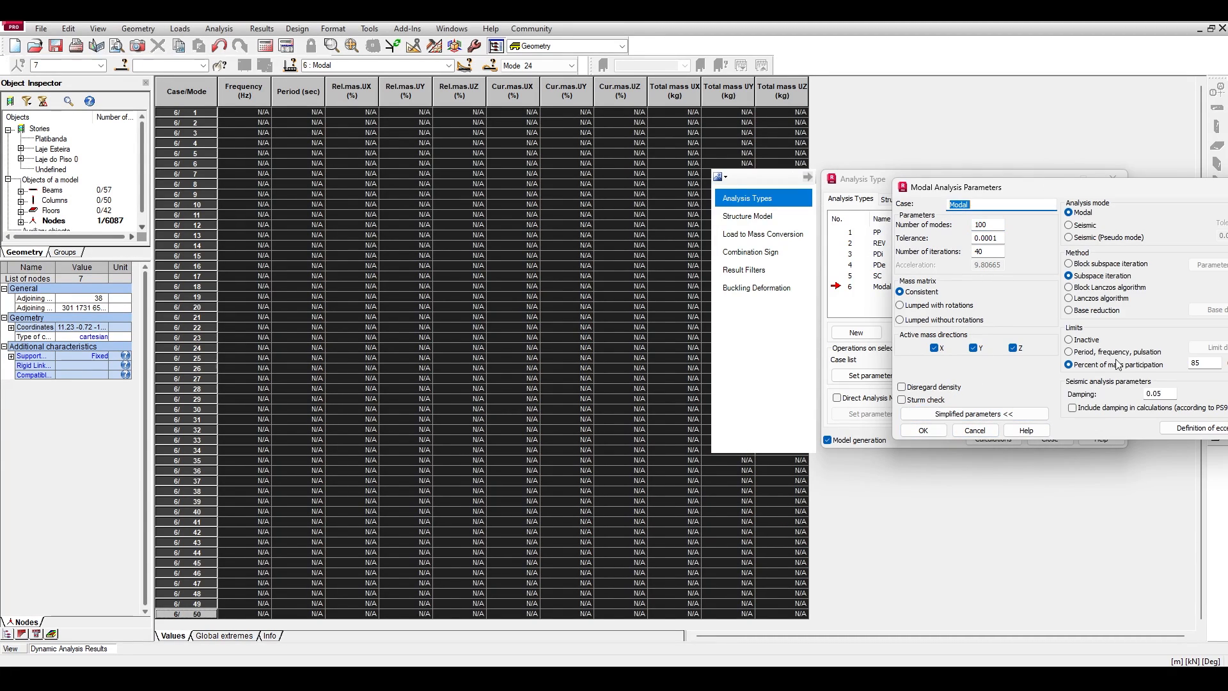
{"action": "left_click", "coordinate": [923, 430]}
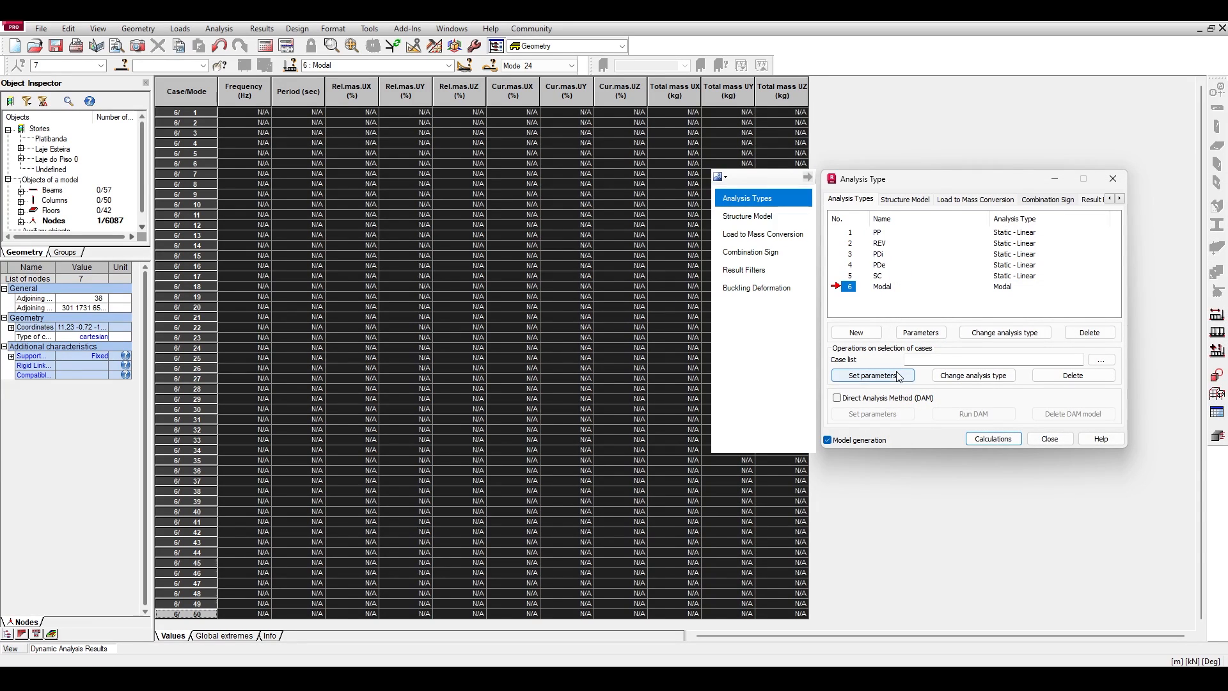
Verify the Modal case's parameters and rerun the calculations with 100 modes.
{"action": "double_click", "coordinate": [870, 291]}
{"action": "left_click", "coordinate": [975, 430]}
{"action": "left_click", "coordinate": [993, 439]}
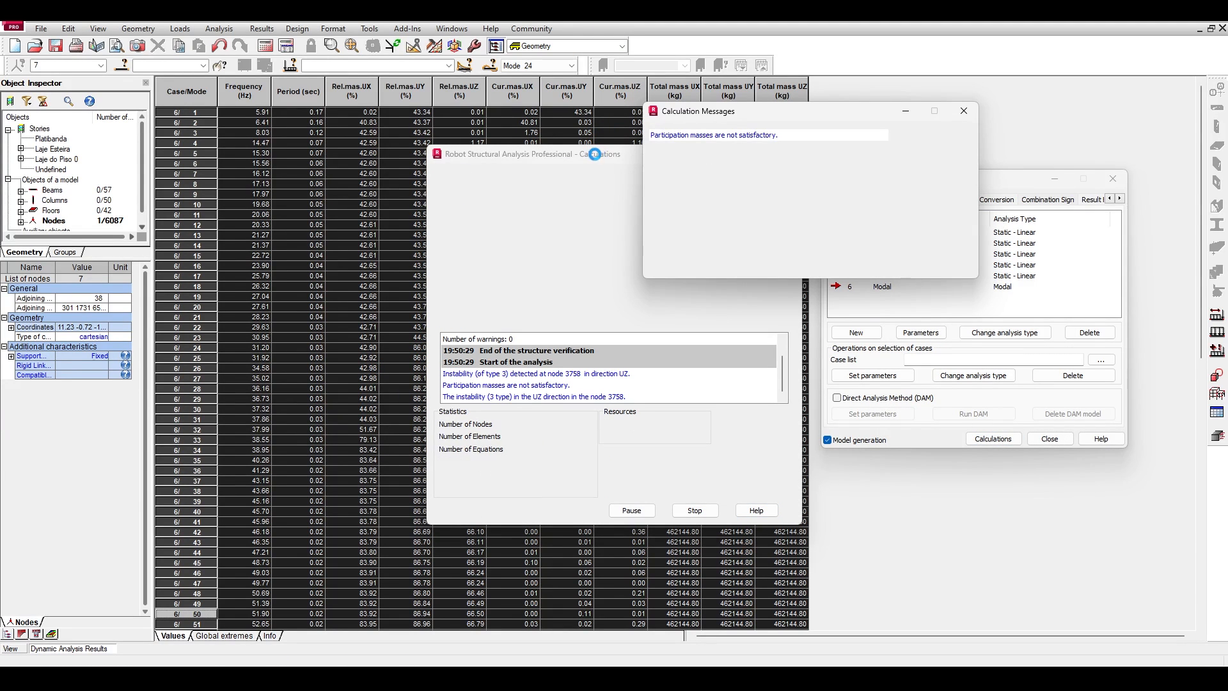
Check mode 100's relative UX, UY and UZ masses in the results table, then review the Modal case's parameters.
{"action": "left_click", "coordinate": [847, 288]}
{"action": "left_click", "coordinate": [282, 363]}
{"action": "scroll", "coordinate": [283, 365], "scroll_direction": "down", "scroll_amount": 16}
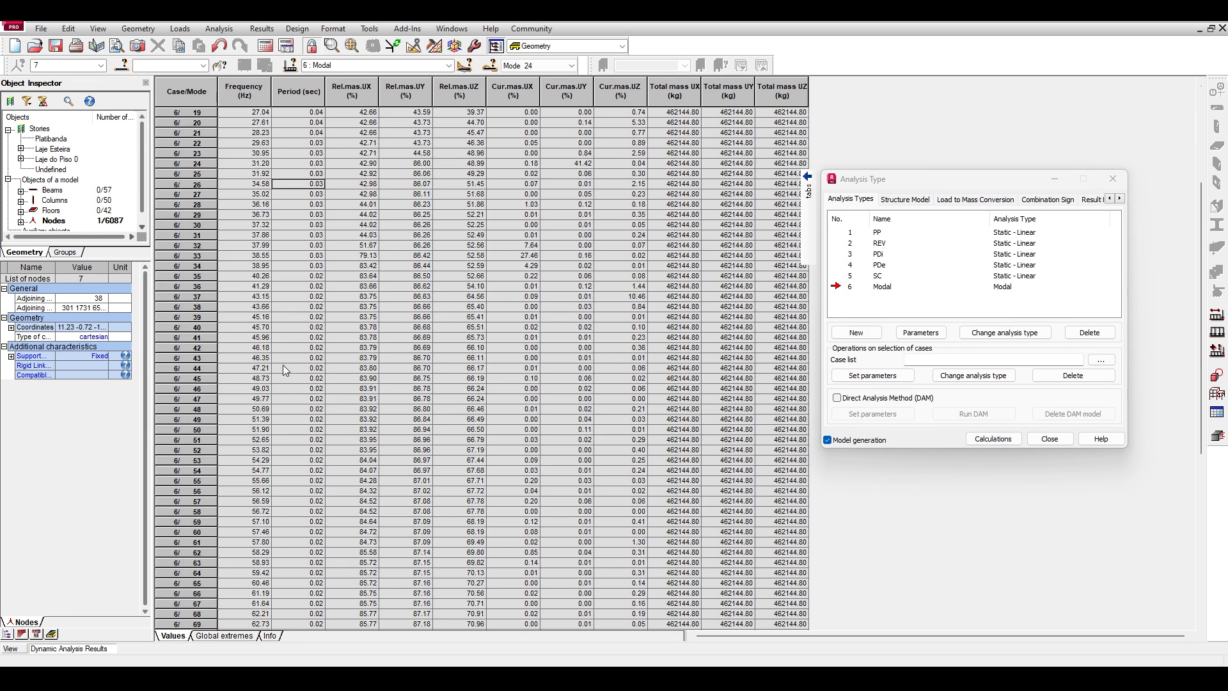
{"action": "left_click", "coordinate": [162, 624]}
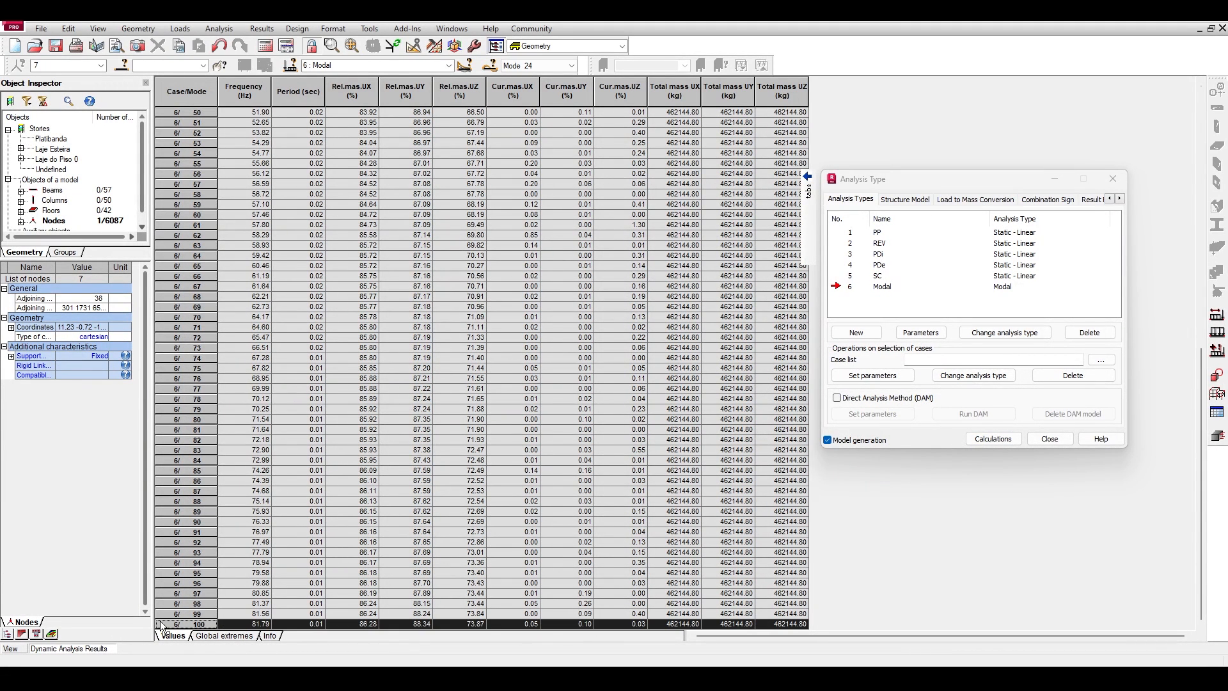
{"action": "left_click", "coordinate": [352, 623]}
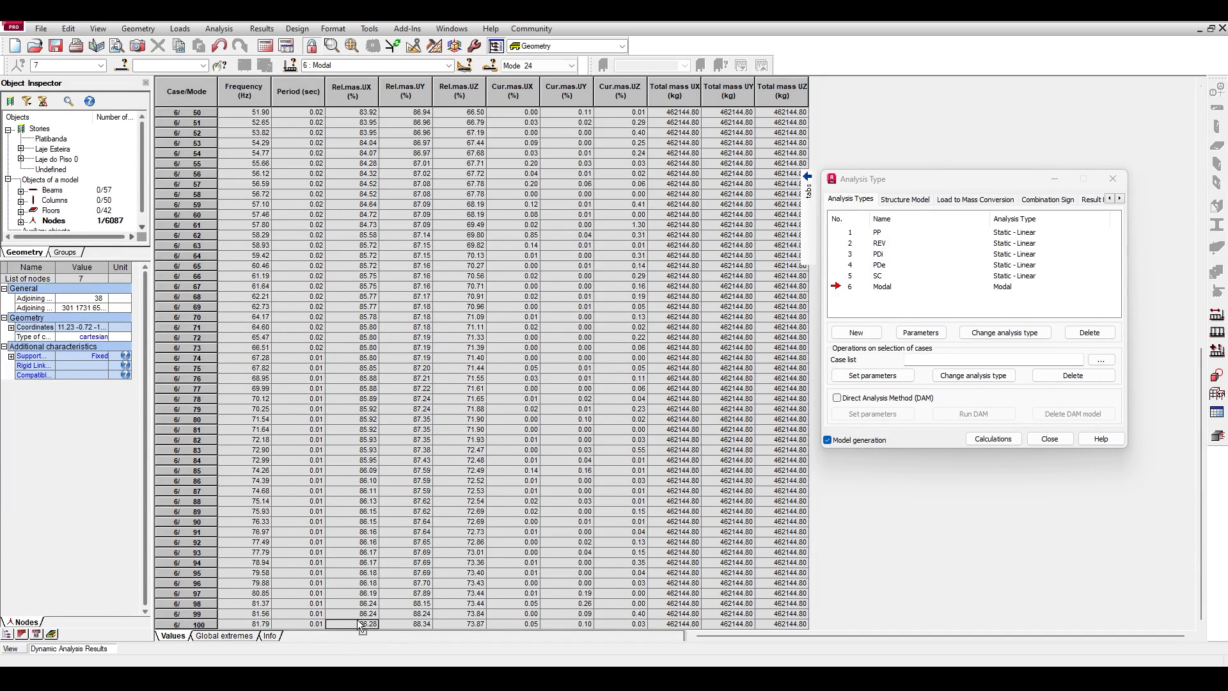
{"action": "left_click", "coordinate": [397, 623]}
{"action": "left_click", "coordinate": [474, 625]}
{"action": "double_click", "coordinate": [850, 287]}
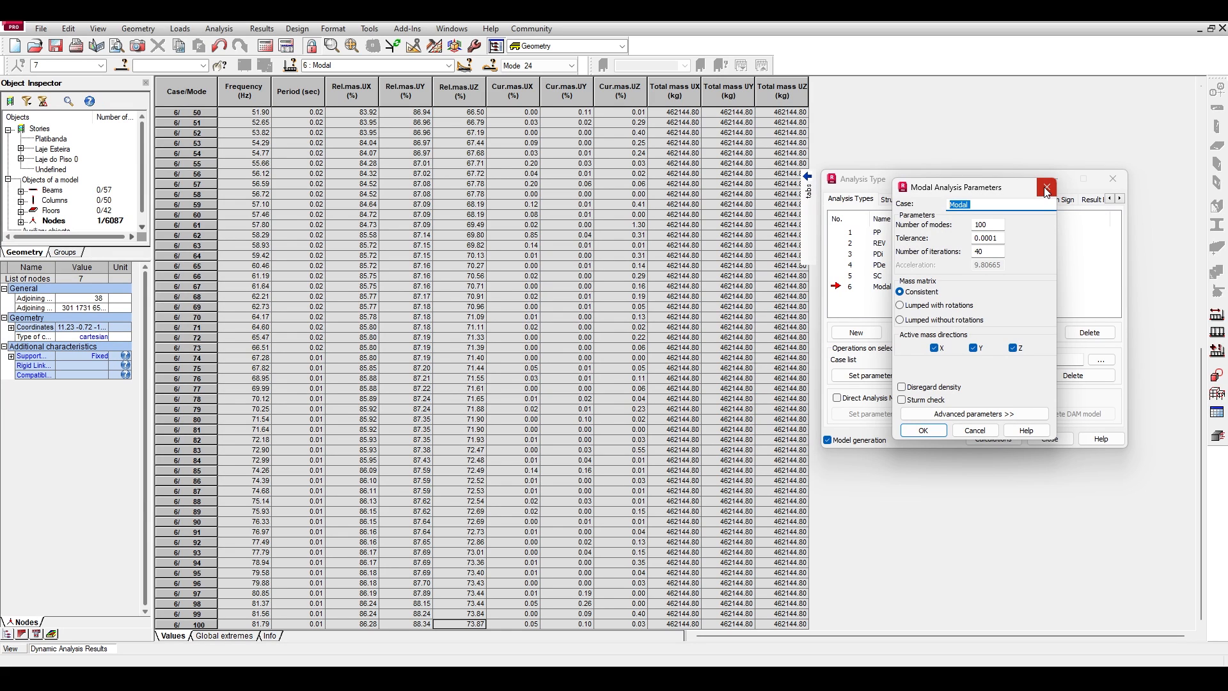
{"action": "left_click", "coordinate": [1046, 188]}
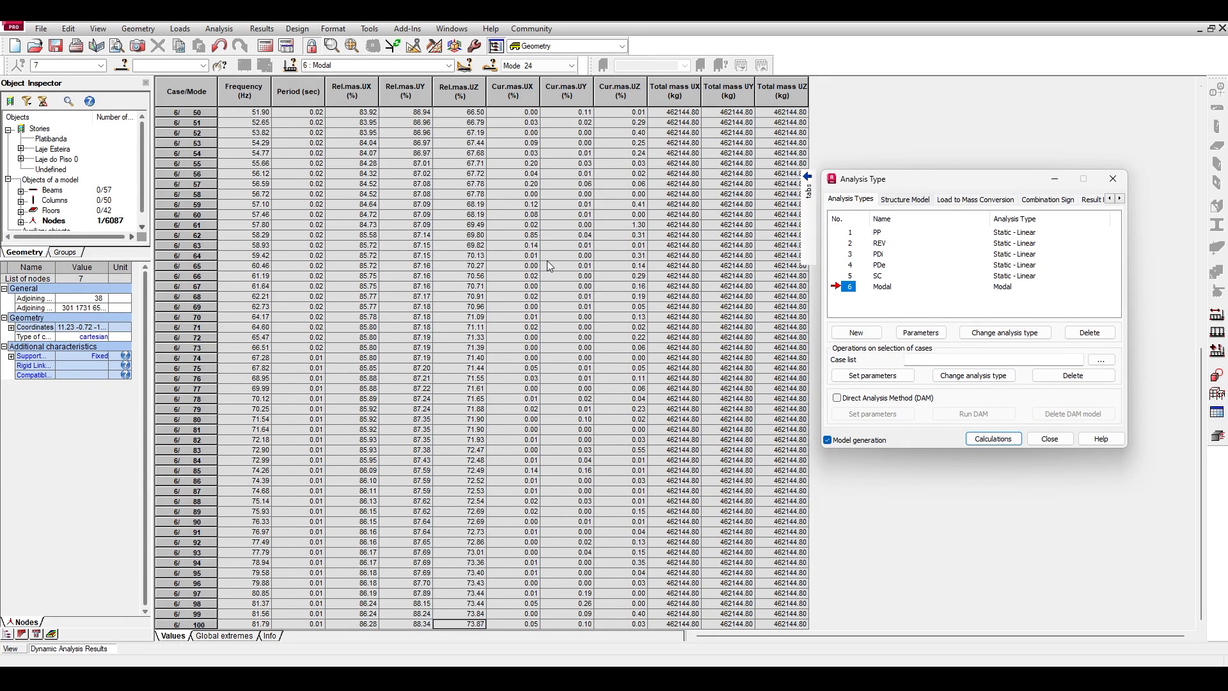
Select mode 24's row in the dynamic analysis results table, then check that mode's deformed shape in the model view.
{"action": "scroll", "coordinate": [485, 274], "scroll_direction": "up", "scroll_amount": 10}
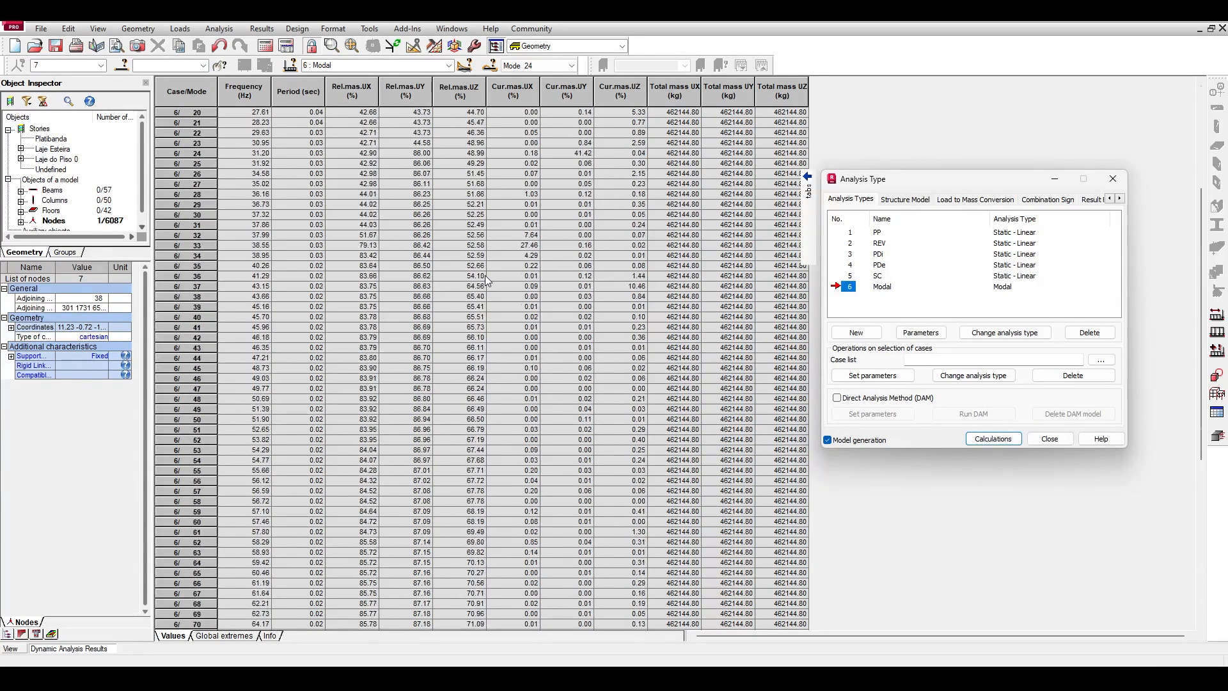
{"action": "scroll", "coordinate": [484, 275], "scroll_direction": "up", "scroll_amount": 6}
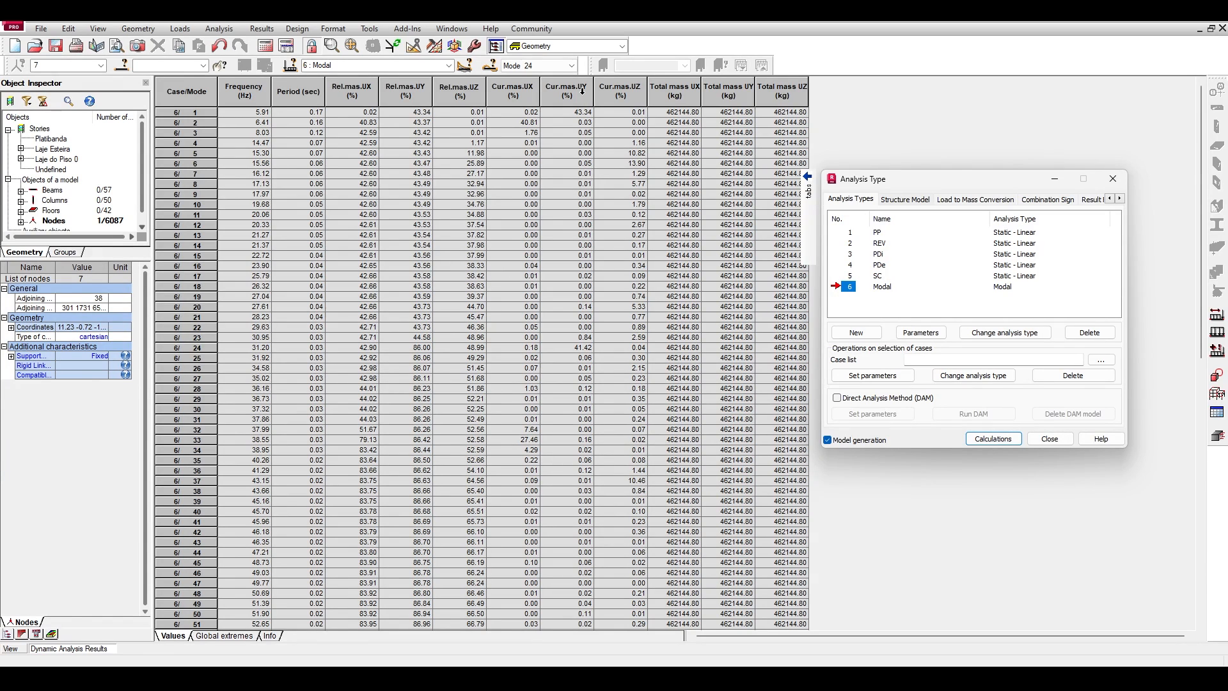
{"action": "left_click", "coordinate": [567, 348]}
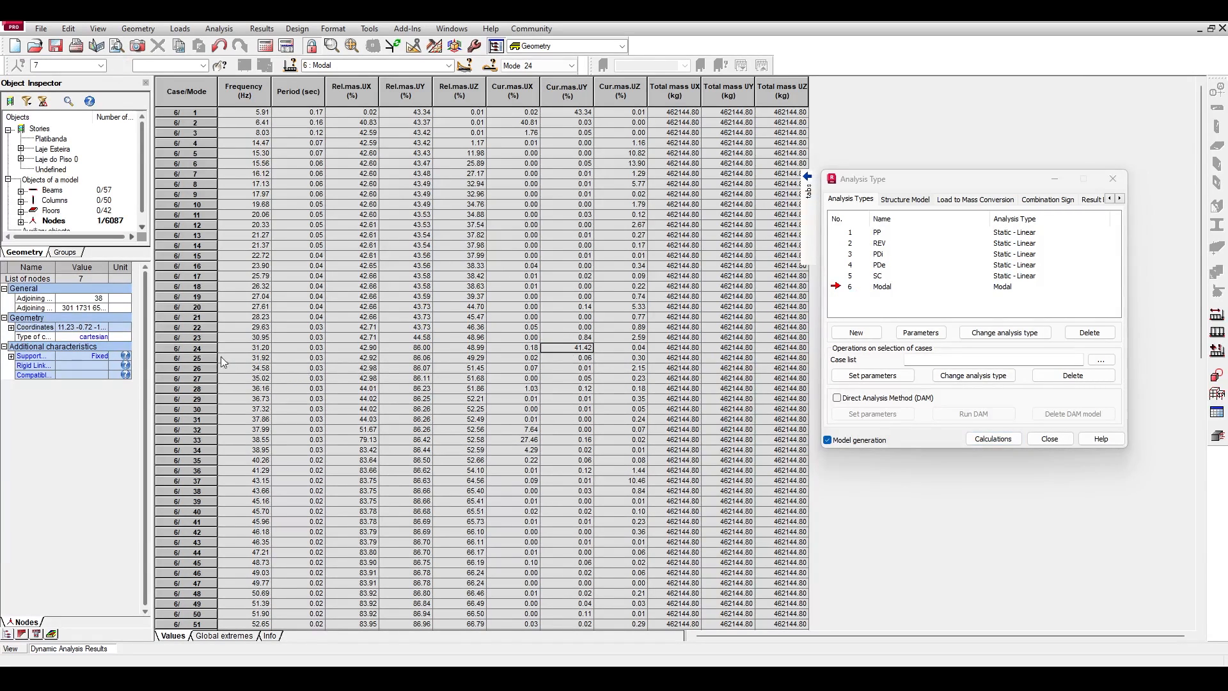
{"action": "left_click", "coordinate": [195, 347]}
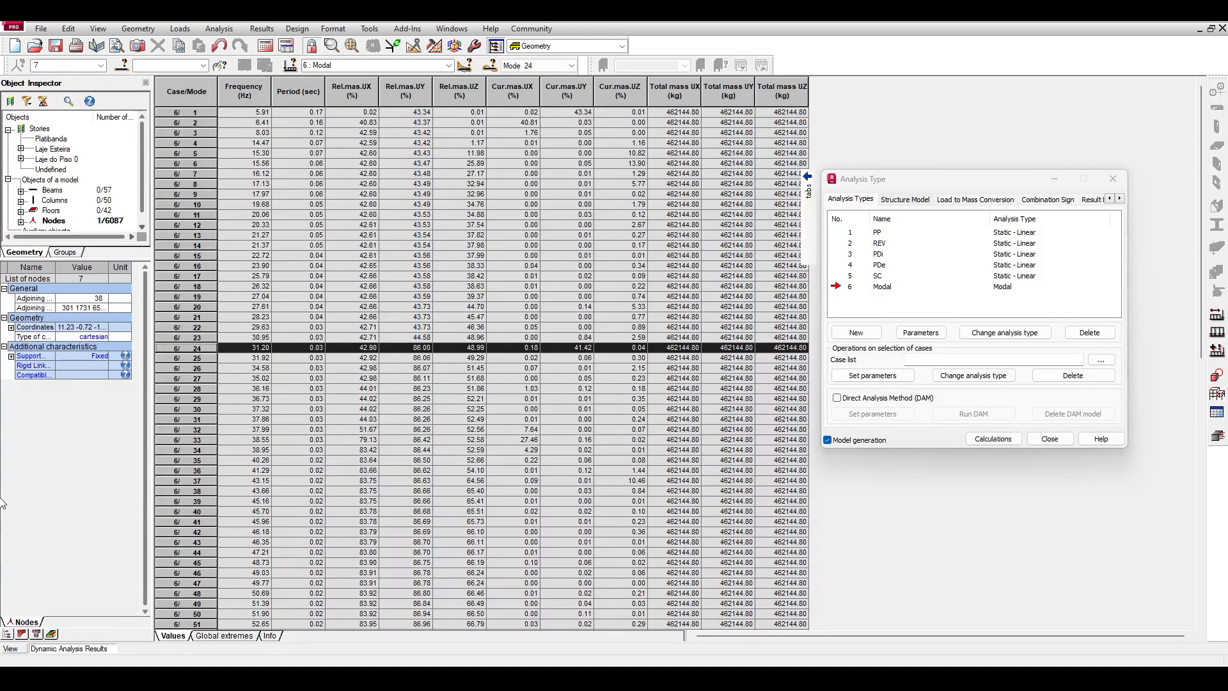
{"action": "left_click", "coordinate": [21, 649]}
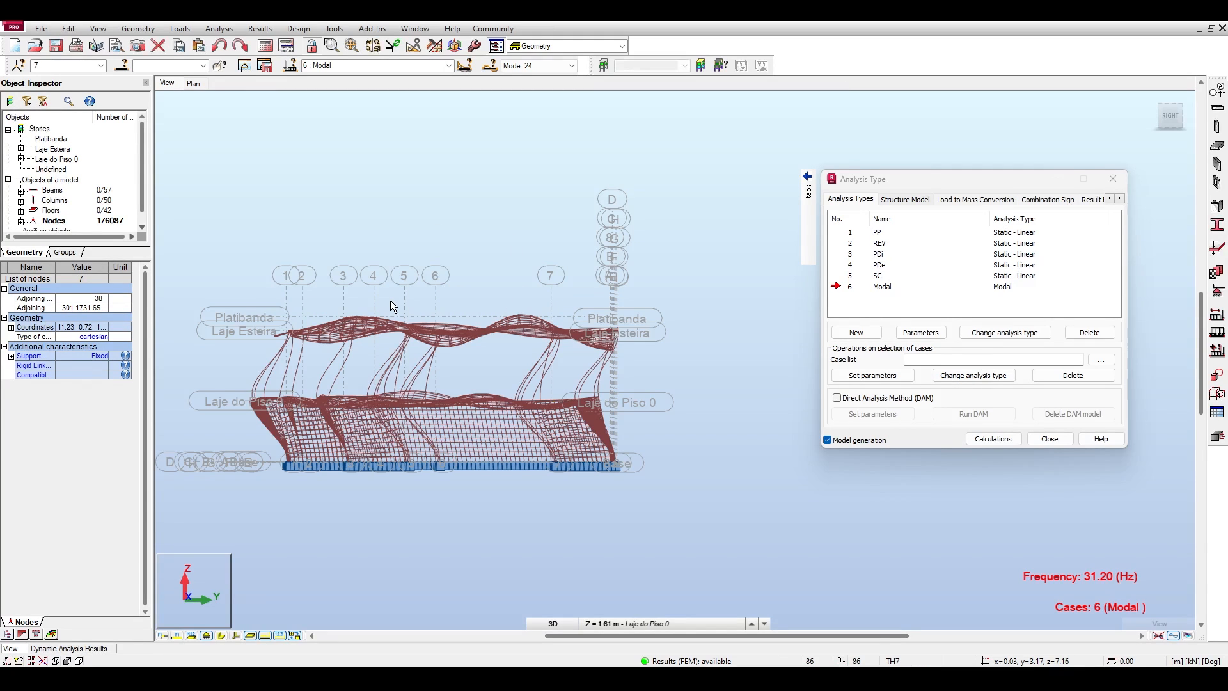
Compare the frequencies and current UX masses of modes 32 to 34 in the dynamic analysis results table.
{"action": "left_click", "coordinate": [82, 649]}
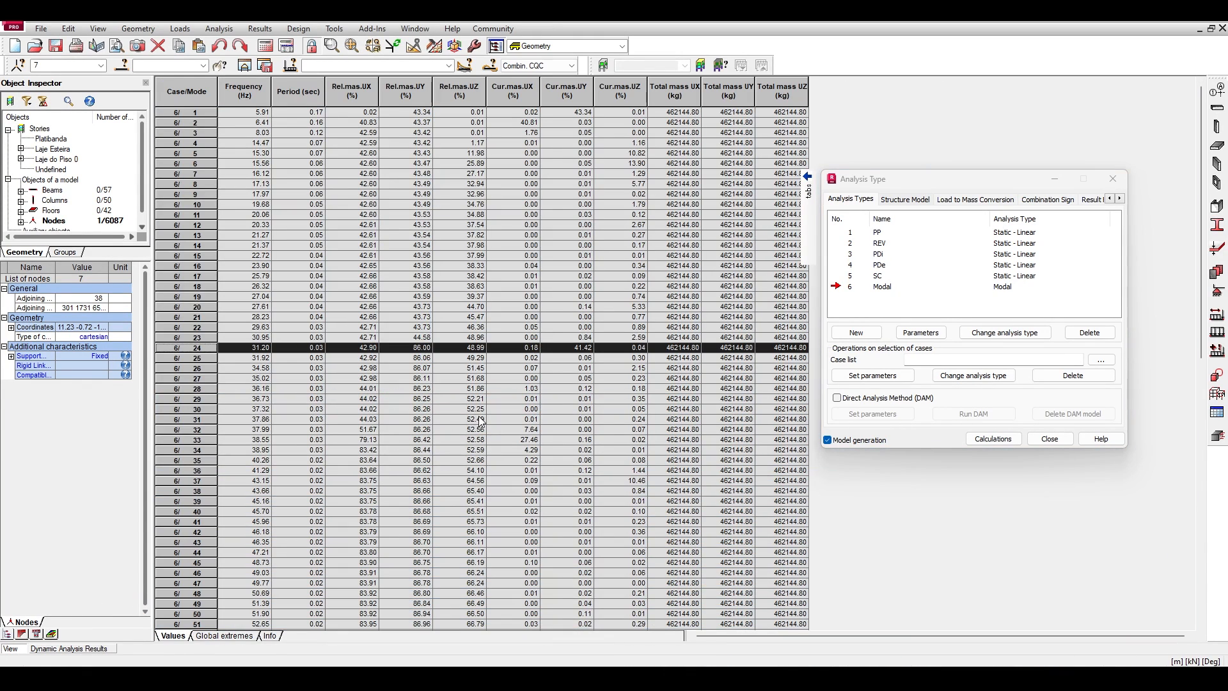
{"action": "left_click", "coordinate": [530, 440]}
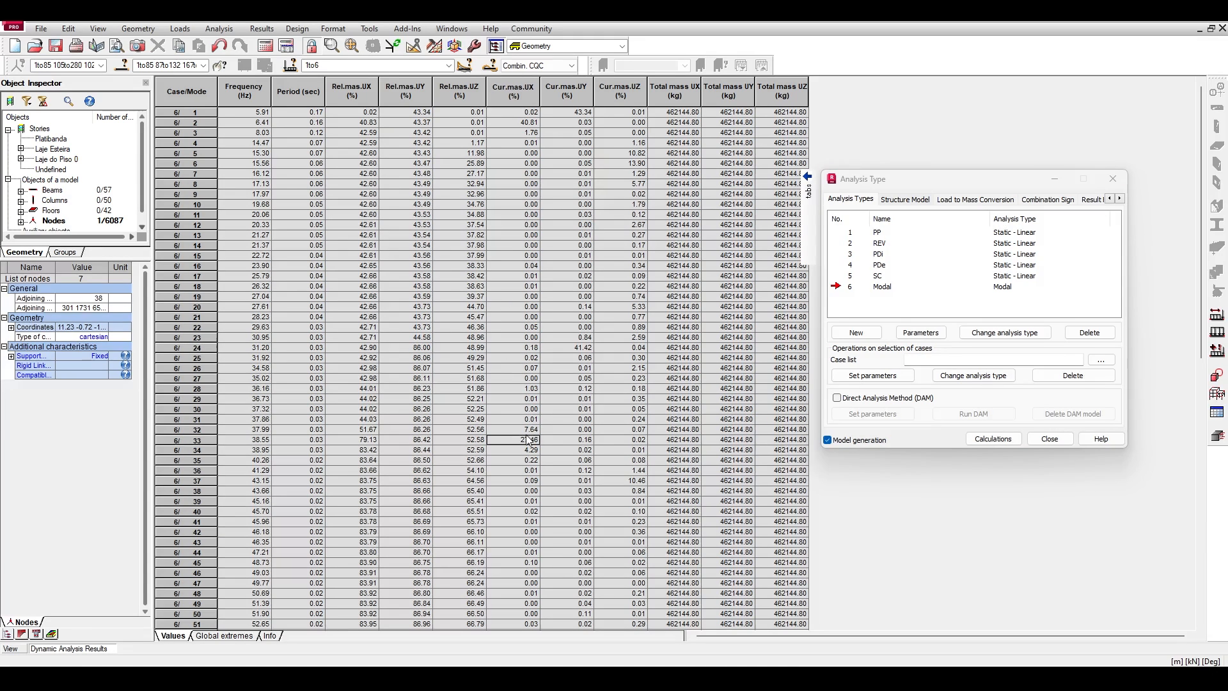
{"action": "key", "text": "Up"}
{"action": "left_click", "coordinate": [529, 441]}
{"action": "left_click", "coordinate": [530, 430]}
{"action": "left_click", "coordinate": [266, 441]}
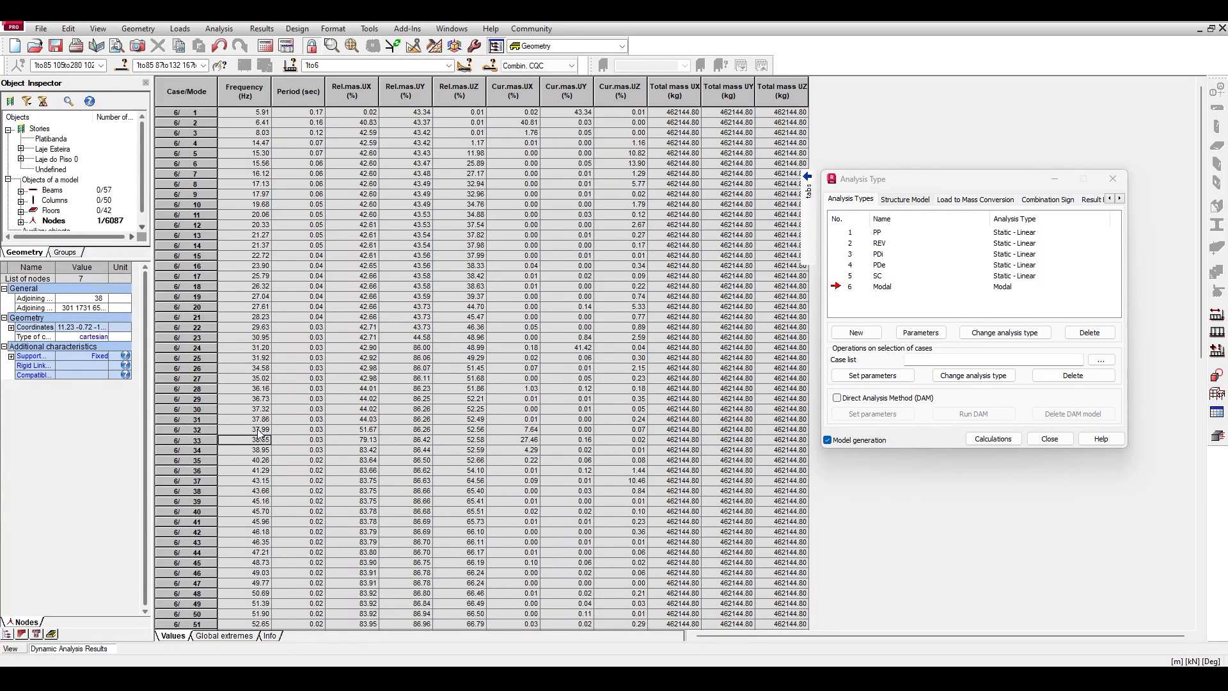
{"action": "left_click", "coordinate": [258, 429]}
{"action": "left_click", "coordinate": [260, 442]}
{"action": "left_click_drag", "start_coordinate": [530, 430], "coordinate": [530, 452]}
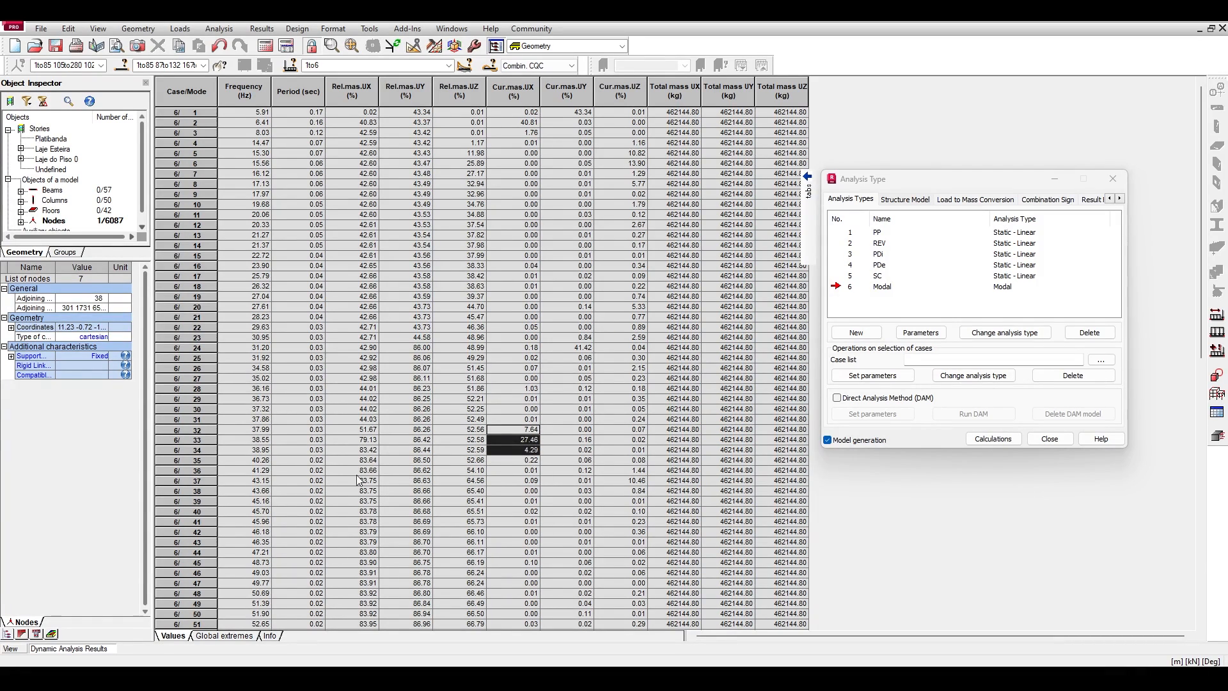
{"action": "left_click_drag", "start_coordinate": [255, 429], "coordinate": [261, 454]}
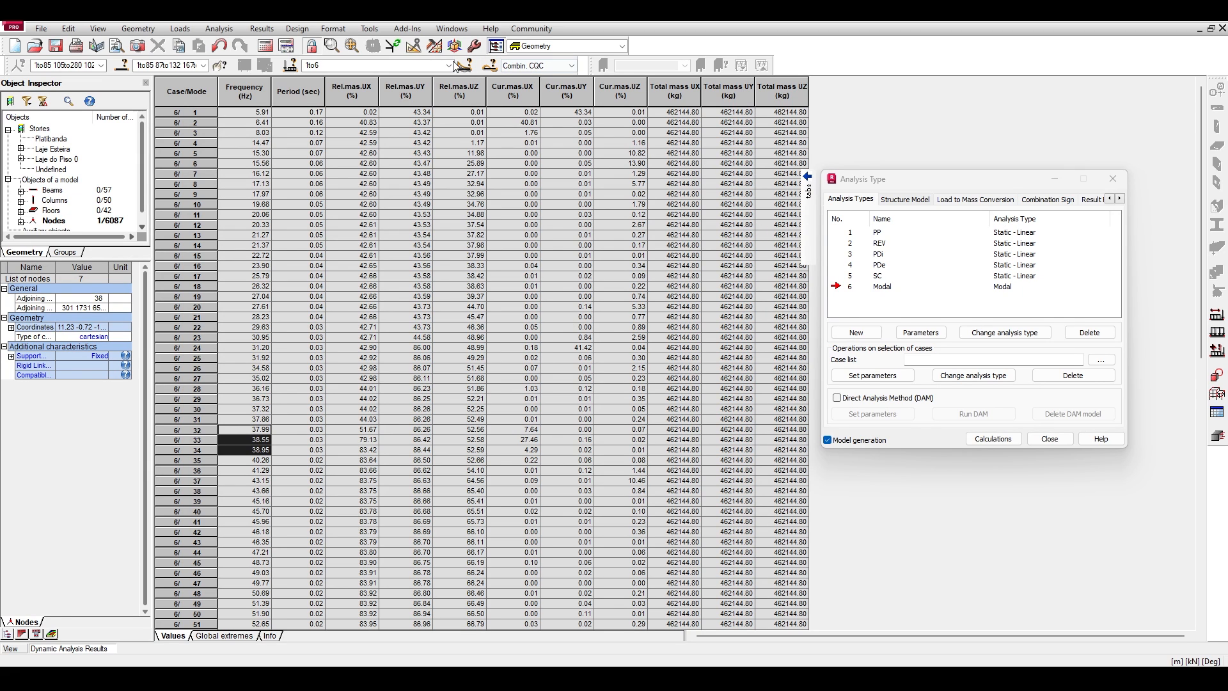
Inspect mode 32's deformed shape in the model's top view and clear the node selection.
{"action": "left_click", "coordinate": [19, 651]}
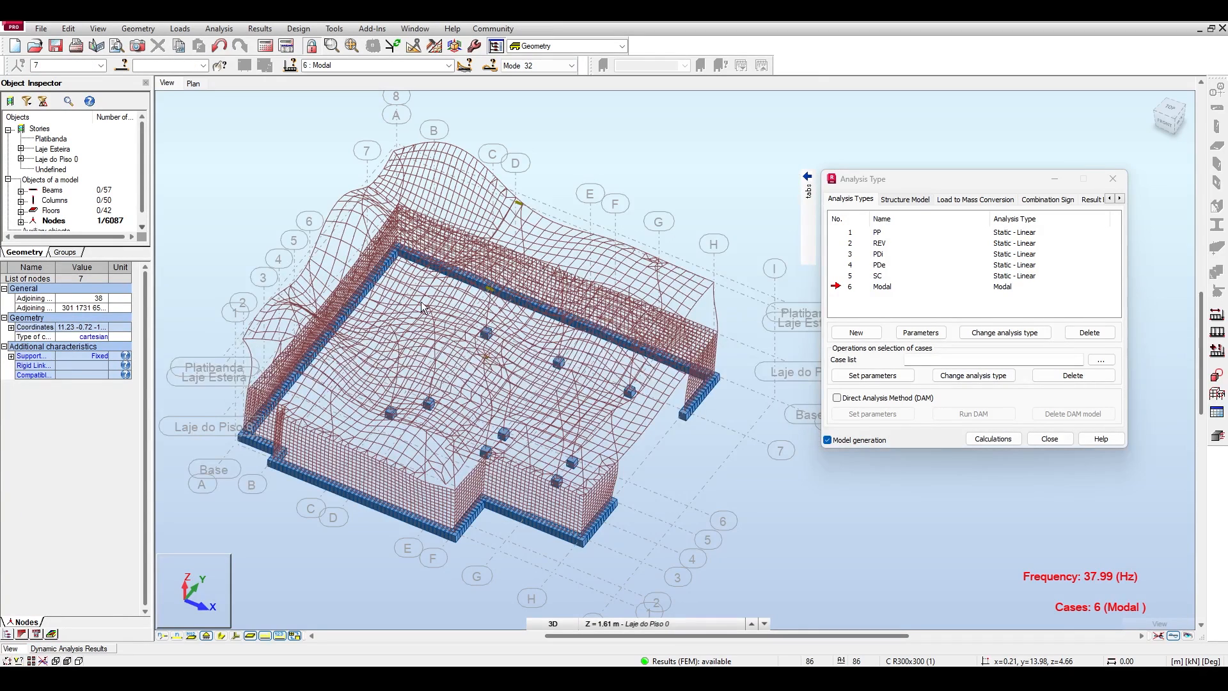
{"action": "left_click", "coordinate": [1170, 109]}
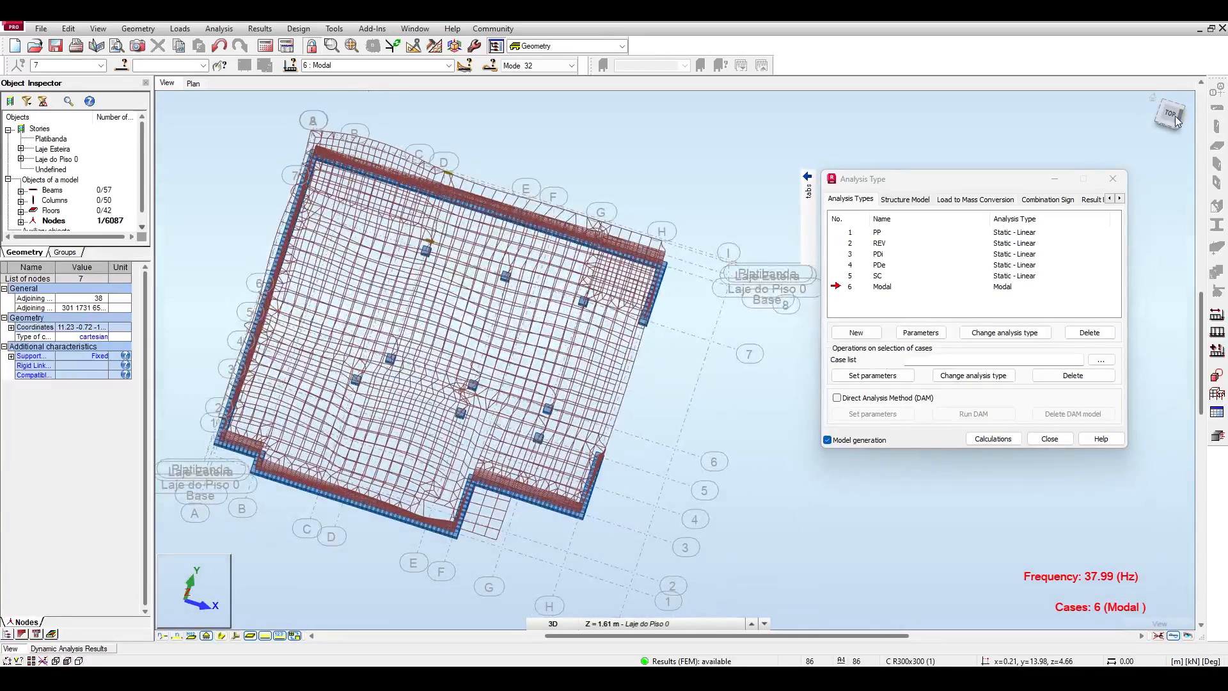
{"action": "left_click", "coordinate": [1170, 115]}
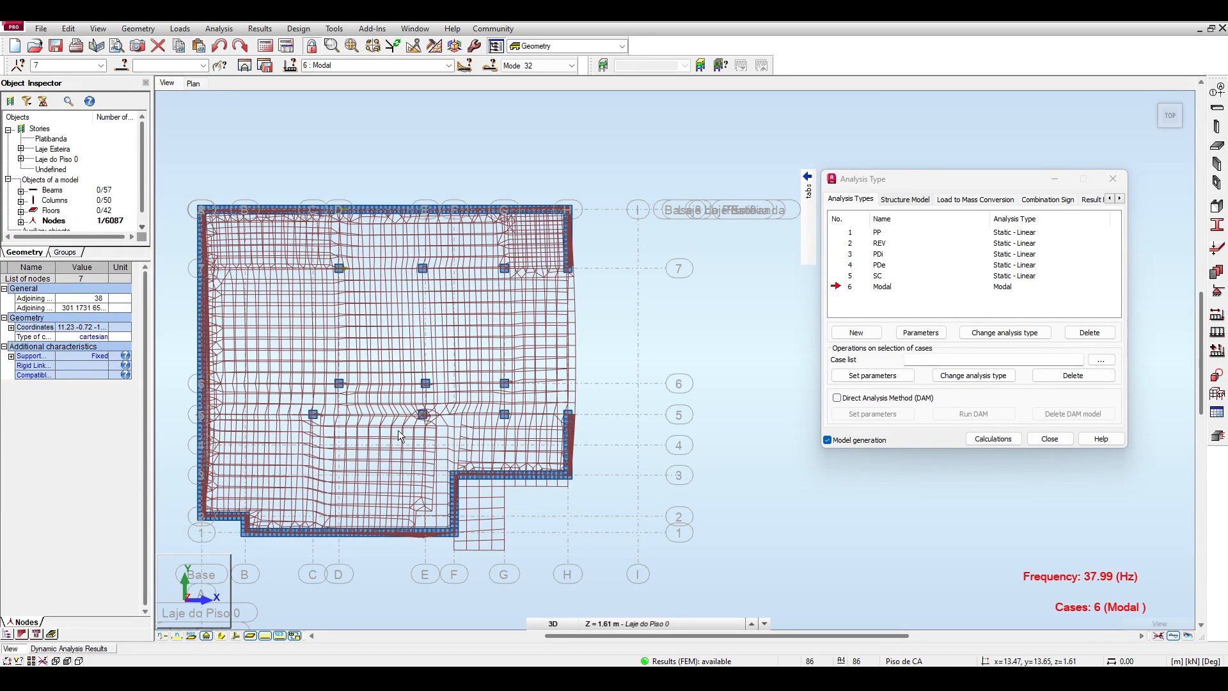
{"action": "right_click", "coordinate": [356, 487]}
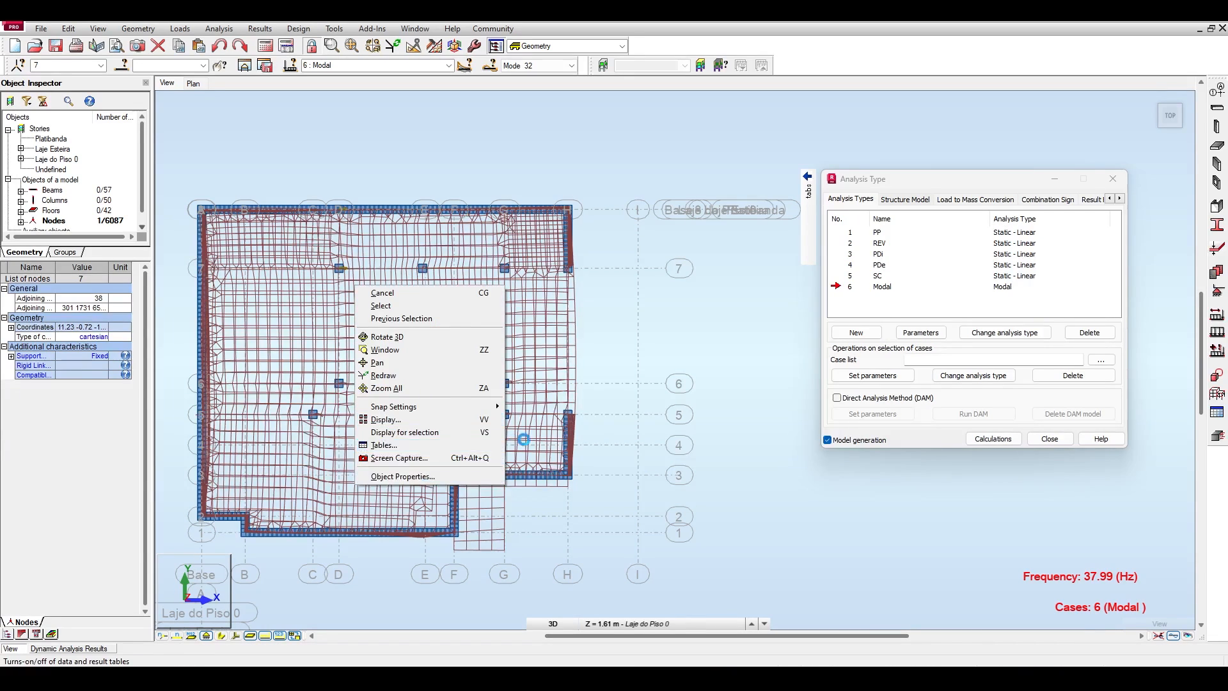
{"action": "left_click", "coordinate": [681, 280]}
{"action": "left_click", "coordinate": [698, 210]}
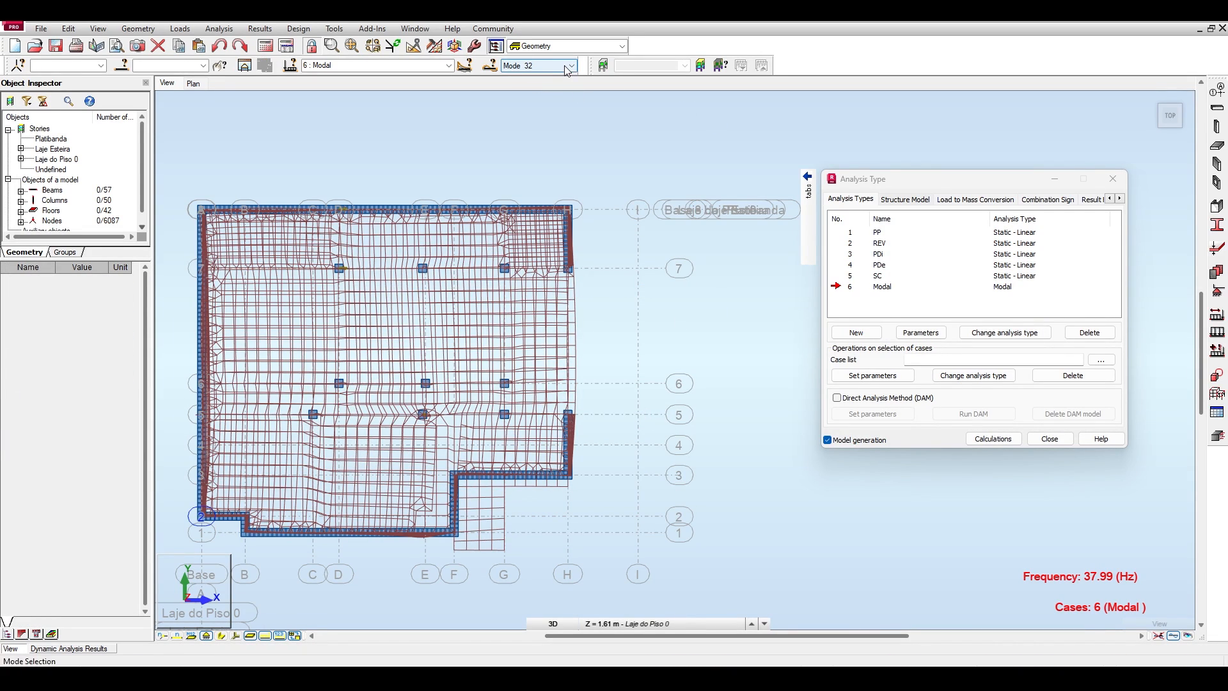
Display mode 33 of the Modal case and inspect its deformed shape in 3D and from the front.
{"action": "left_click", "coordinate": [534, 66]}
{"action": "left_click", "coordinate": [554, 86]}
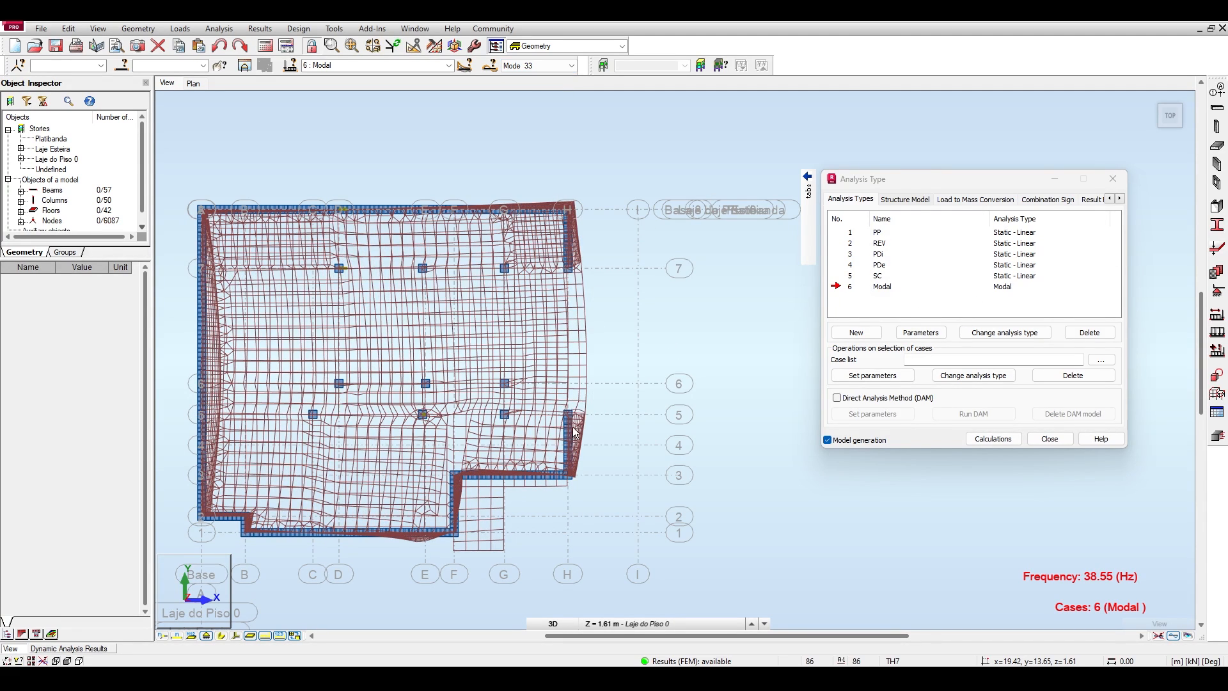
{"action": "mouse_move", "coordinate": [1154, 104]}
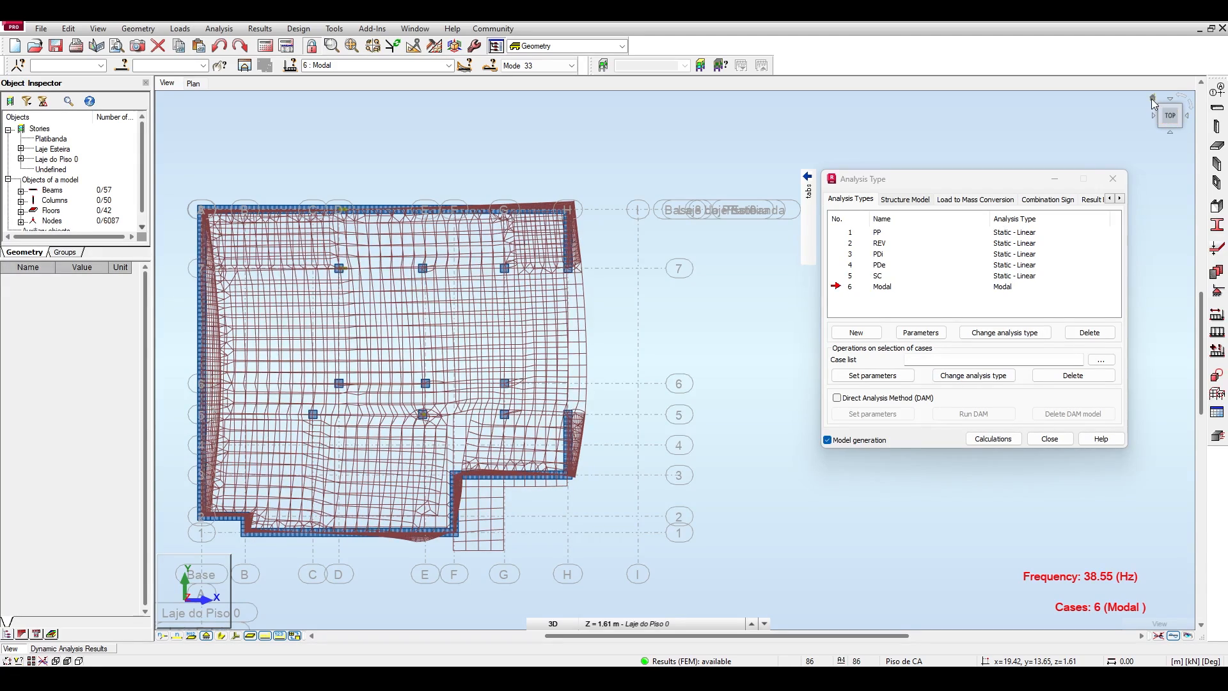
{"action": "left_click", "coordinate": [1153, 103]}
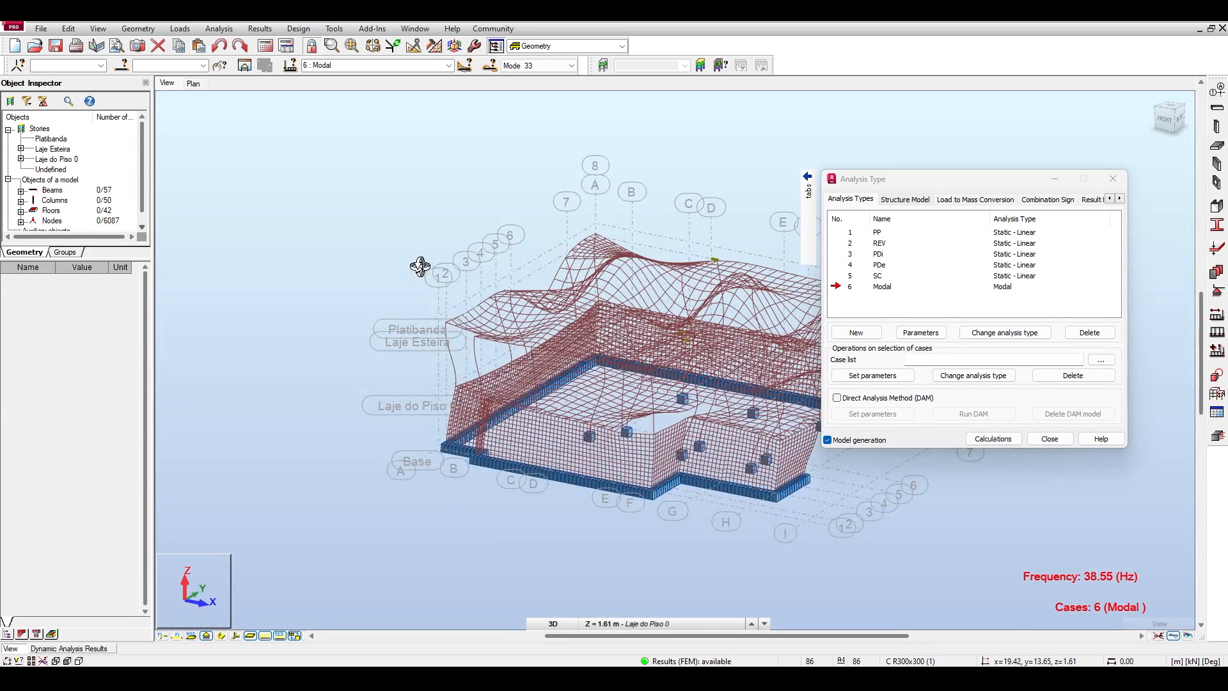
{"action": "middle_click_drag", "start_coordinate": [419, 265], "coordinate": [350, 179]}
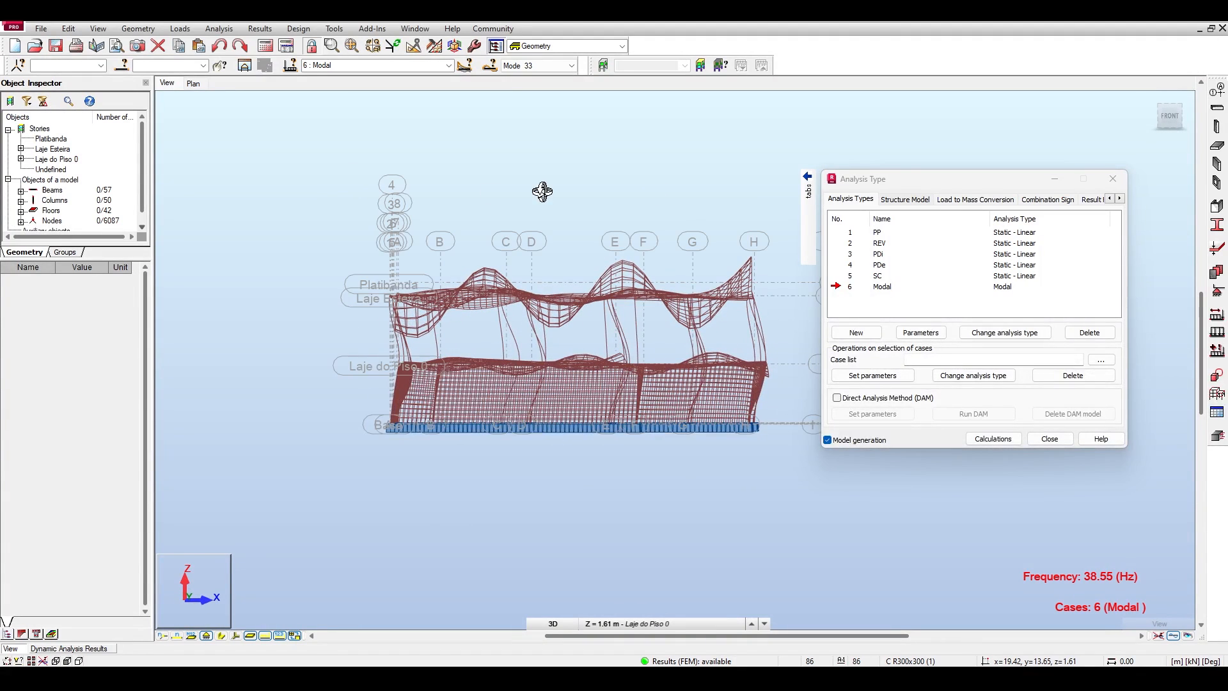
{"action": "middle_click_drag", "start_coordinate": [656, 196], "coordinate": [575, 192]}
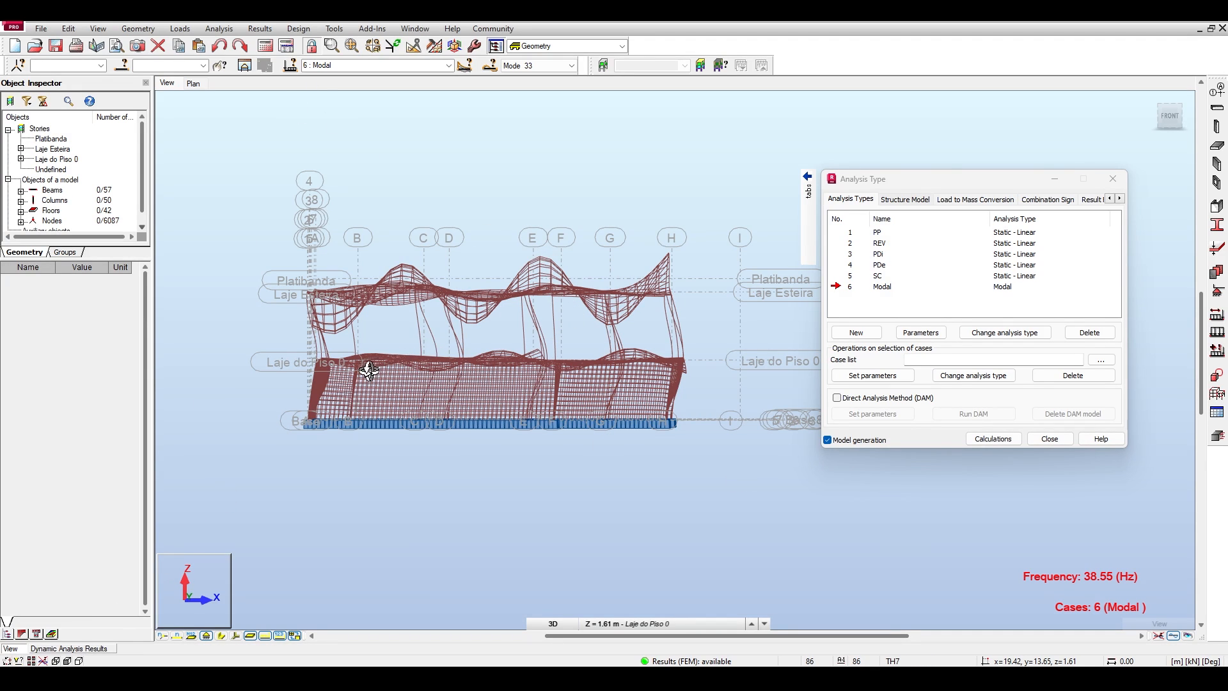
{"action": "left_click_drag", "start_coordinate": [463, 165], "coordinate": [463, 217]}
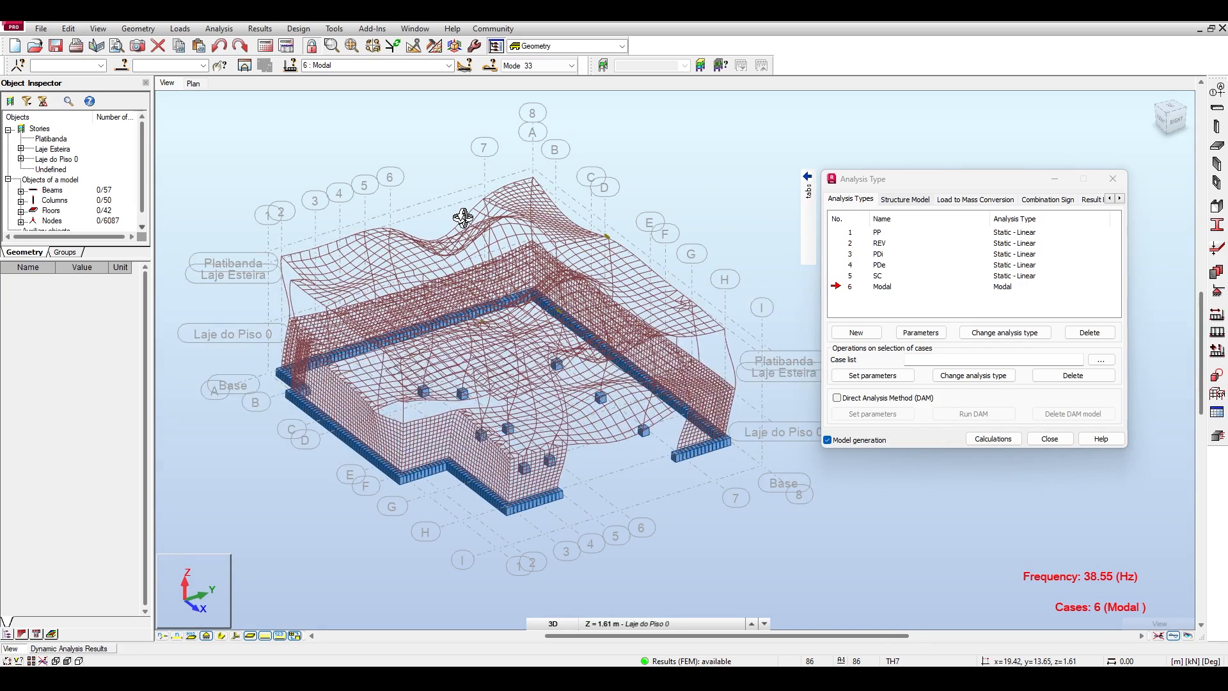
Display the deformed shape of mode 1 and then mode 24 for the Modal case.
{"action": "left_click", "coordinate": [540, 65]}
{"action": "left_click", "coordinate": [536, 79]}
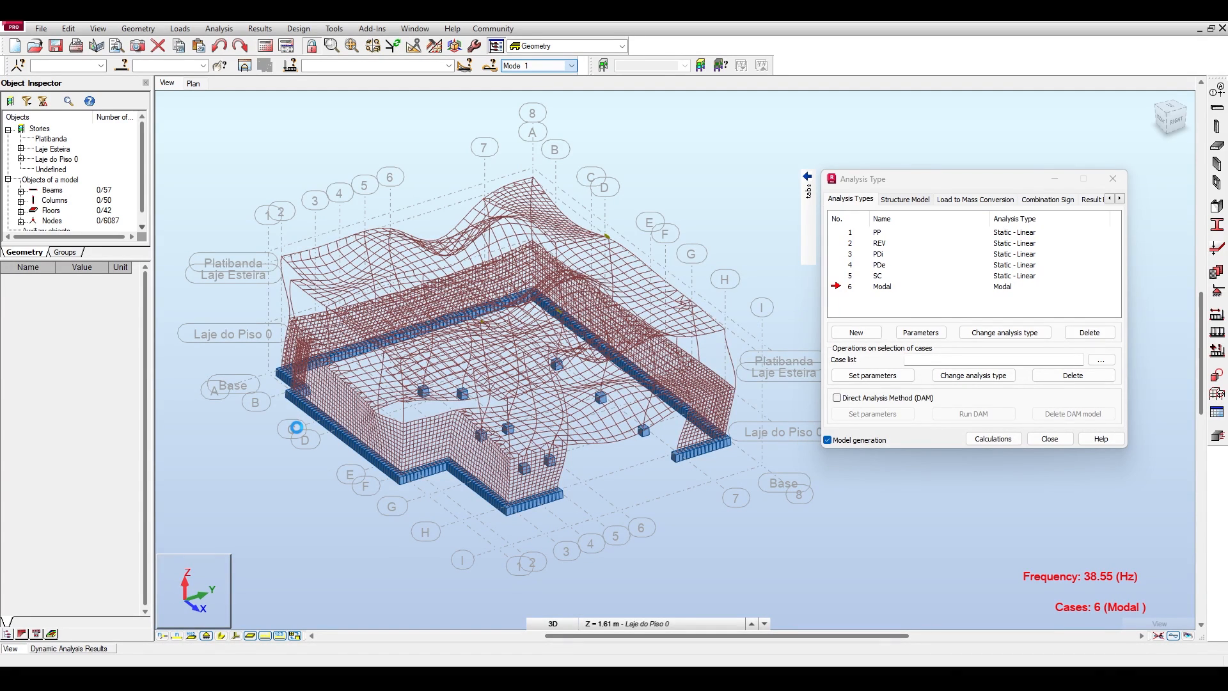
{"action": "left_click", "coordinate": [541, 66]}
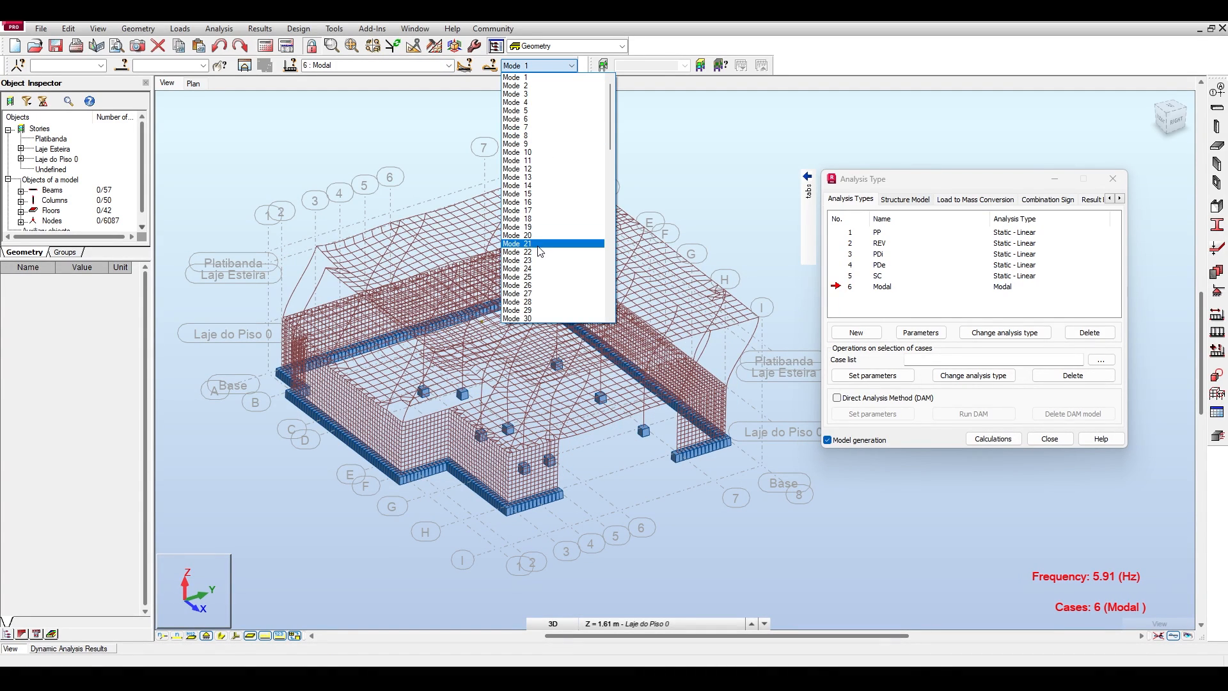
{"action": "scroll", "coordinate": [540, 252], "scroll_direction": "down", "scroll_amount": 4}
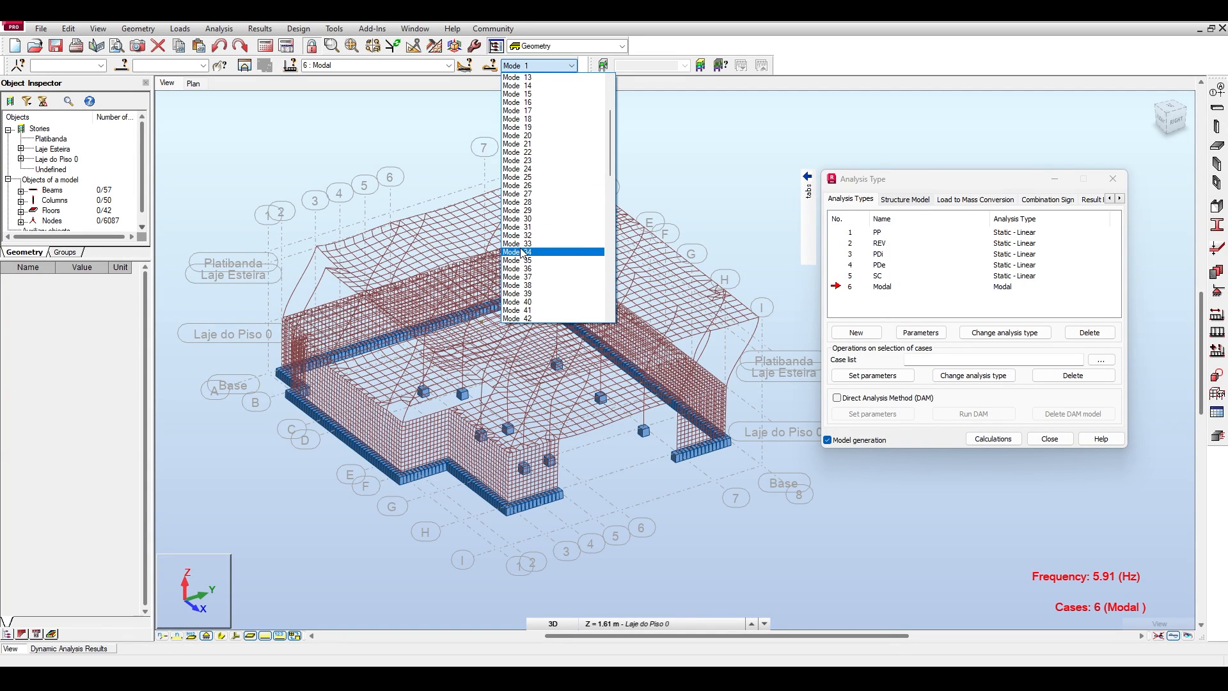
{"action": "left_click", "coordinate": [531, 169]}
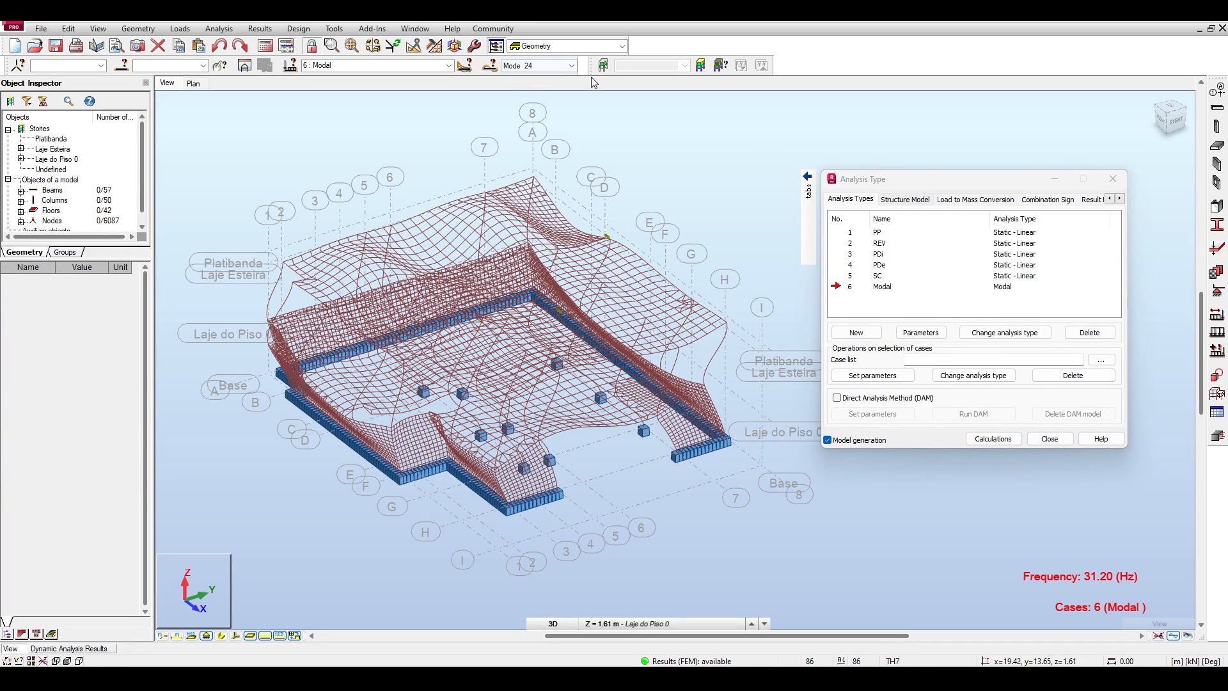
Display mode 34 of the Modal case and inspect its deformed shape in 3D before going to the front view.
{"action": "left_click", "coordinate": [524, 69]}
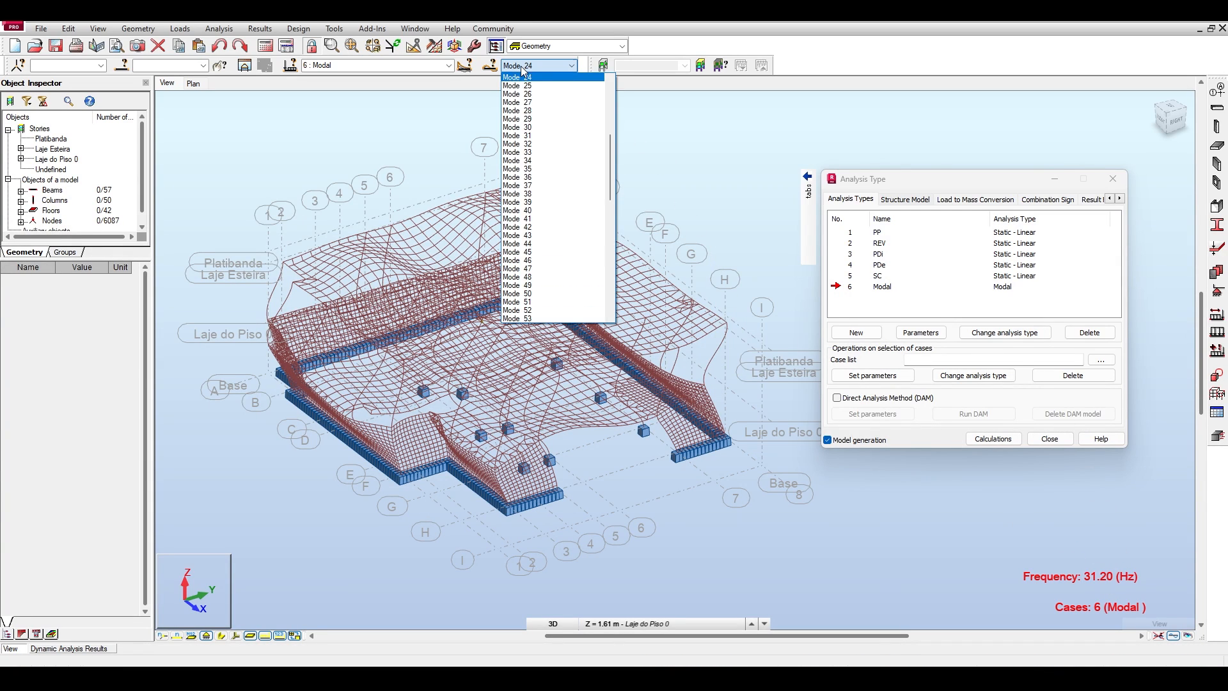
{"action": "left_click", "coordinate": [536, 166]}
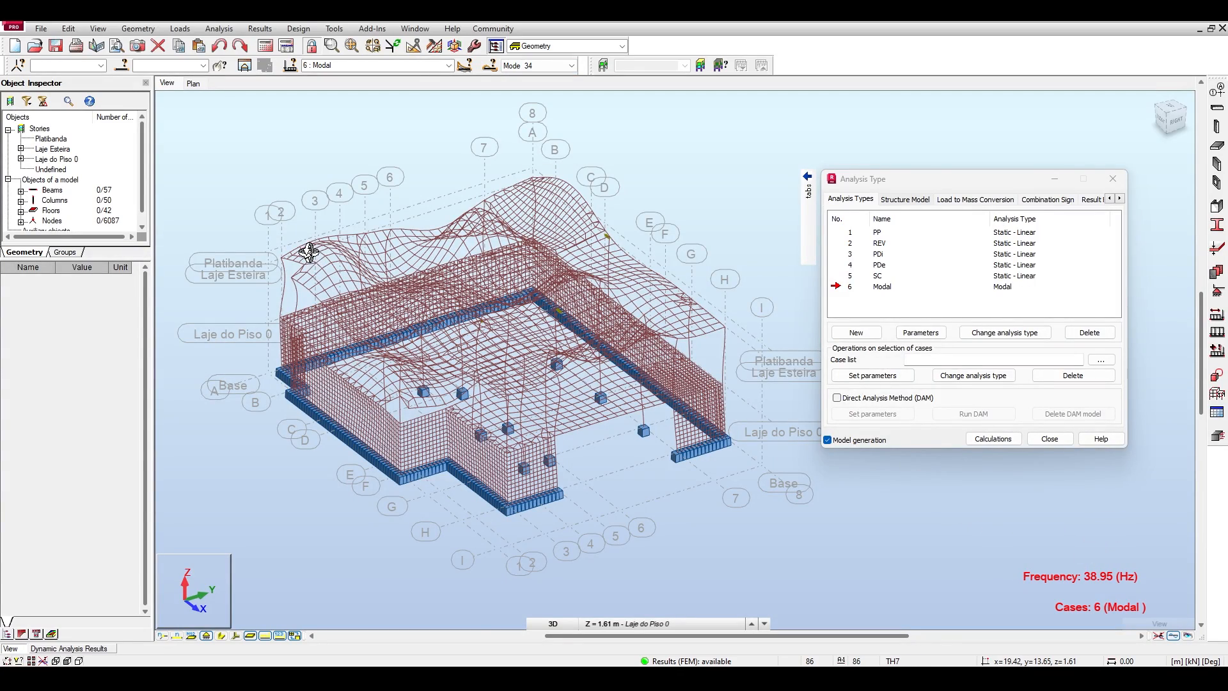
{"action": "left_click_drag", "start_coordinate": [309, 252], "coordinate": [397, 203]}
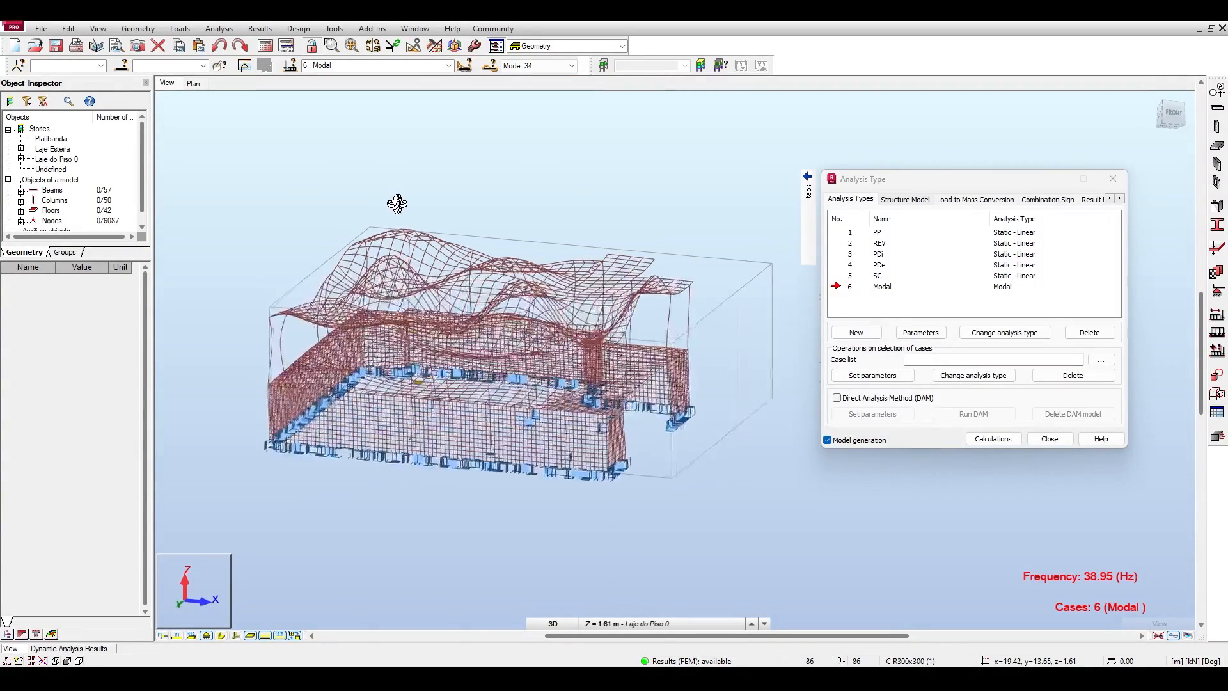
{"action": "middle_click_drag", "start_coordinate": [397, 203], "coordinate": [487, 229], "text": "shift"}
{"action": "left_click", "coordinate": [1170, 120]}
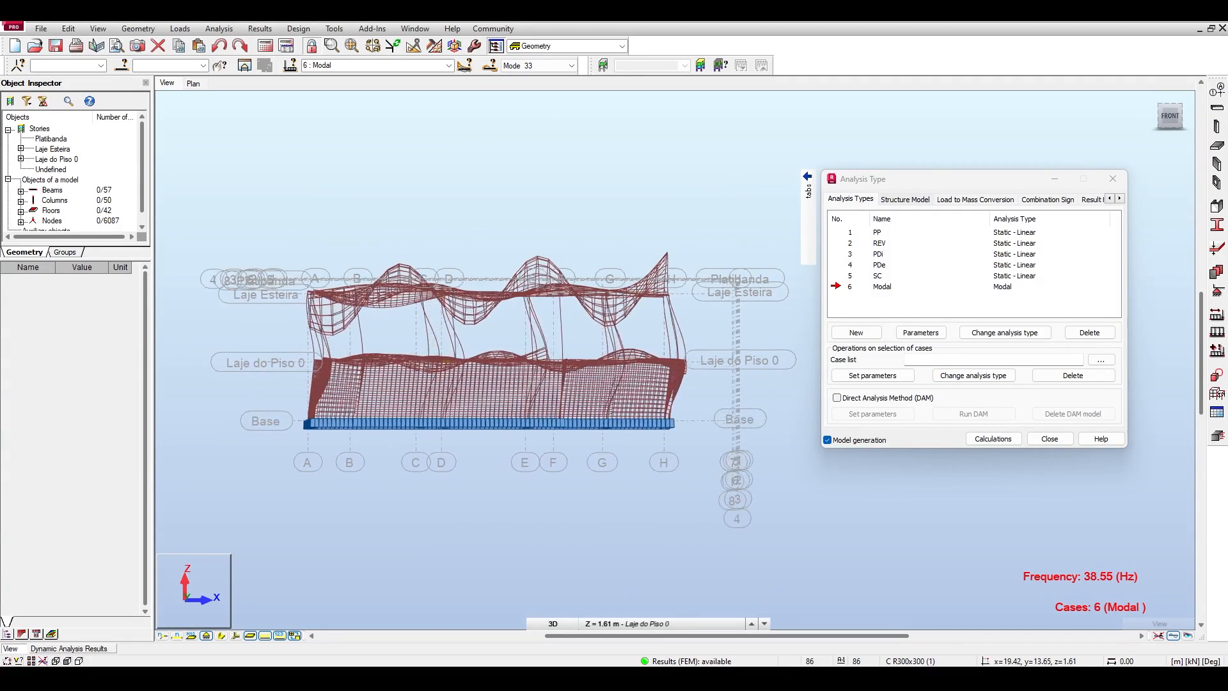
Examine mode 33's deformed shape from oblique angles and the right-side view, then return to a 3D view.
{"action": "middle_click_drag", "start_coordinate": [486, 243], "coordinate": [385, 251], "text": "shift"}
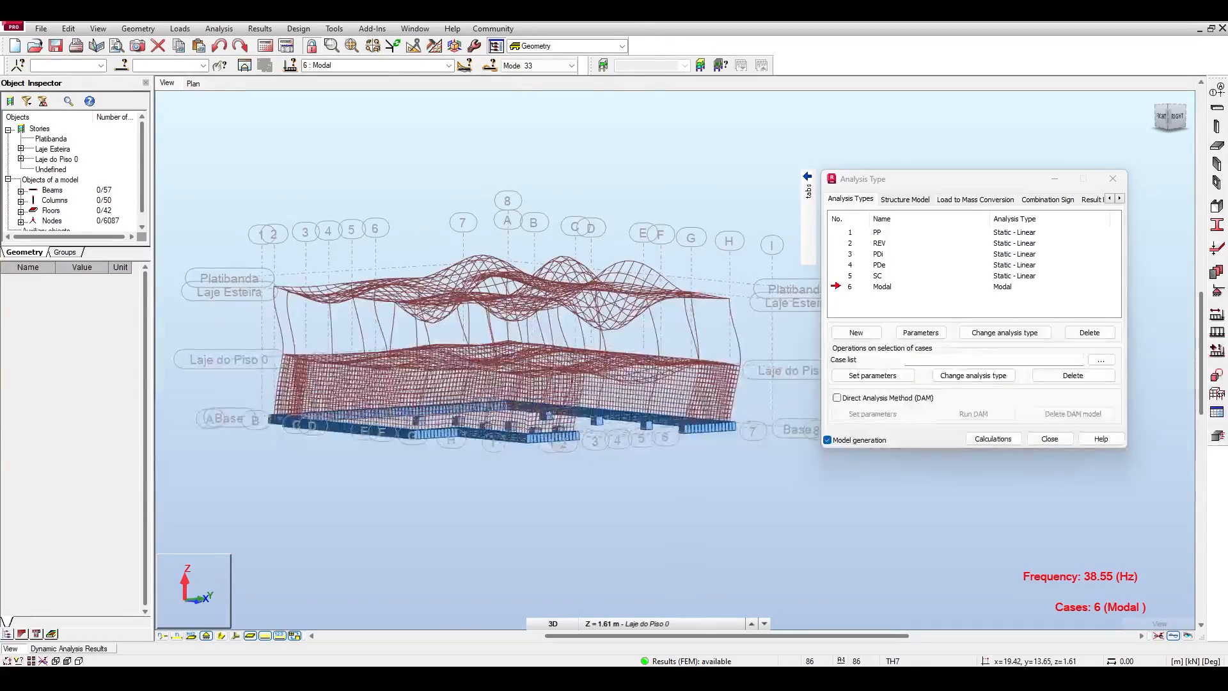
{"action": "middle_click_drag", "start_coordinate": [486, 192], "coordinate": [584, 180], "text": "shift"}
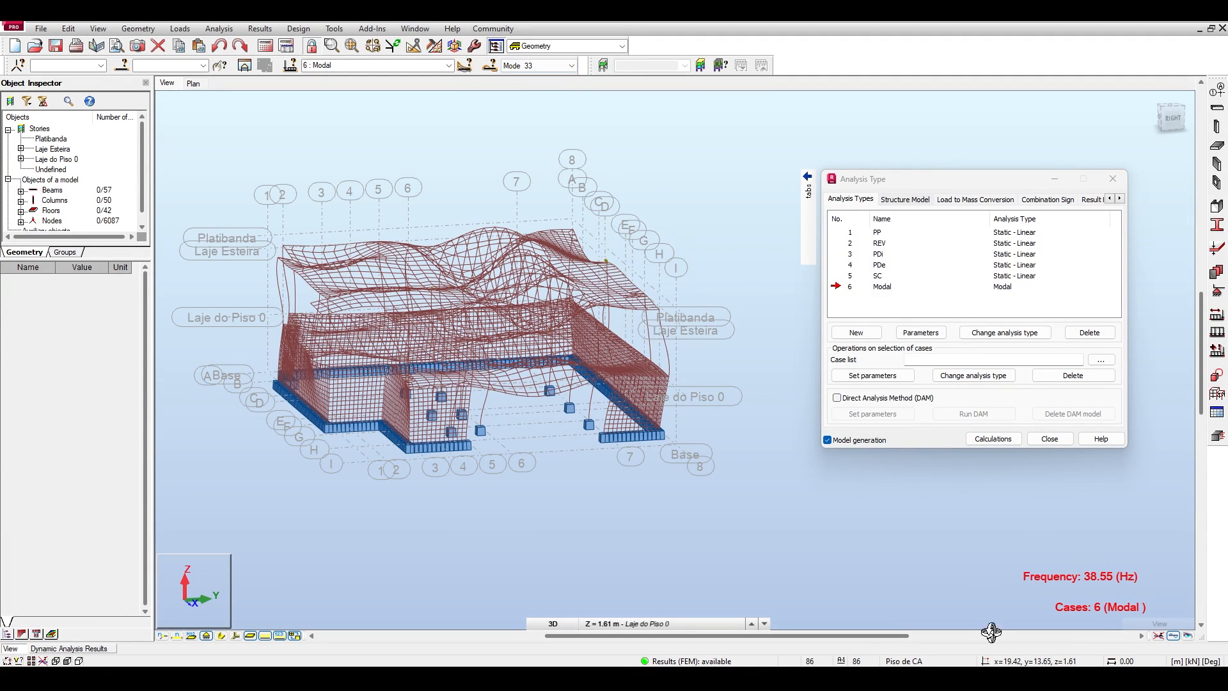
{"action": "left_click", "coordinate": [1165, 122]}
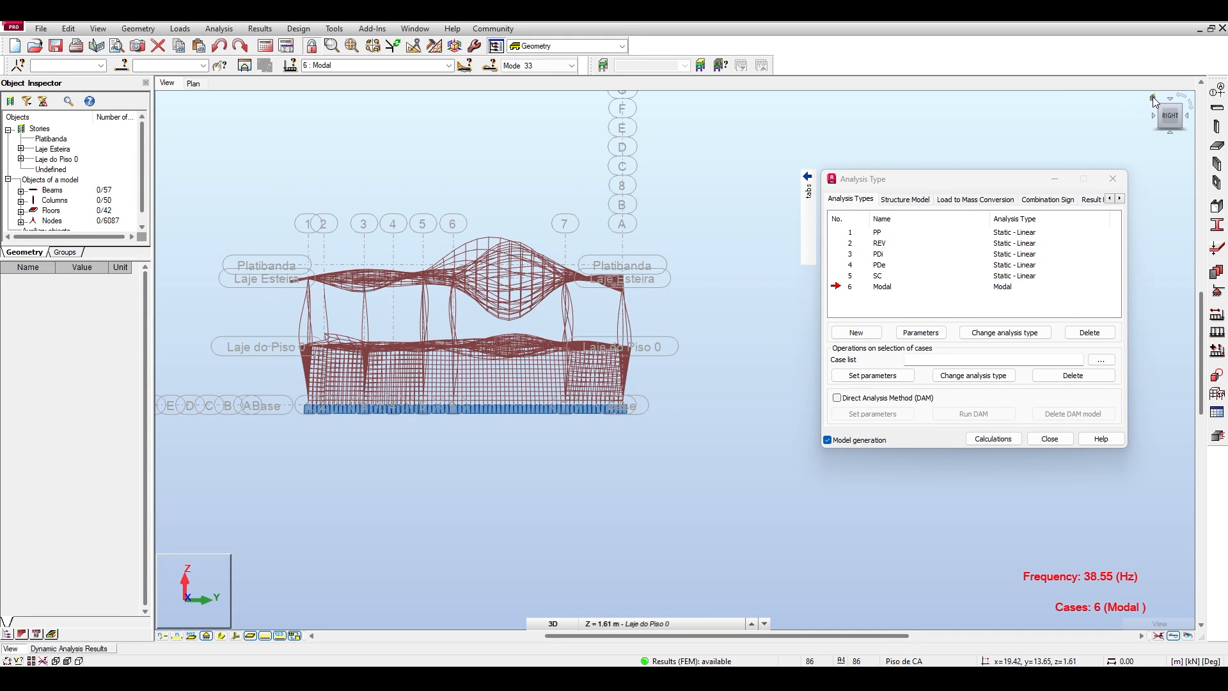
{"action": "middle_click_drag", "start_coordinate": [1023, 560], "coordinate": [1107, 595], "text": "shift"}
{"action": "middle_click_drag", "start_coordinate": [537, 215], "coordinate": [458, 197]}
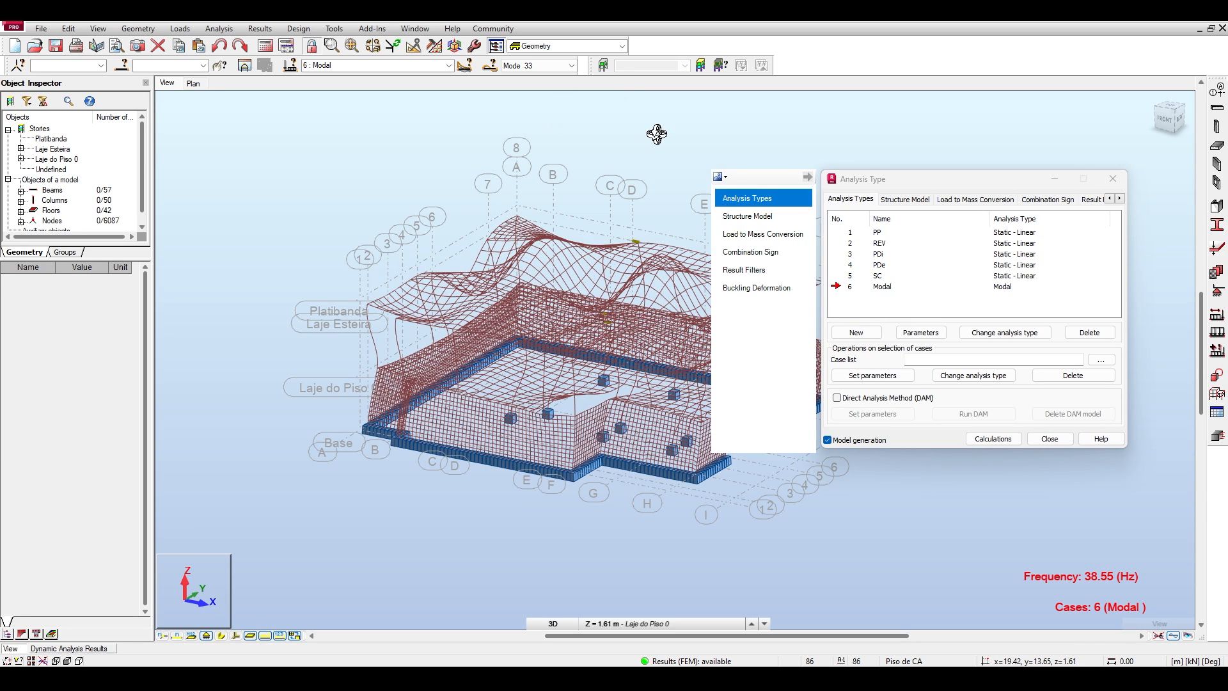
Review the Modal case's mode list through its last modes and combinations, then examine mode 33's deformed shape from oblique and right-side views.
{"action": "left_click", "coordinate": [570, 65]}
{"action": "scroll", "coordinate": [550, 282], "scroll_direction": "down", "scroll_amount": 11}
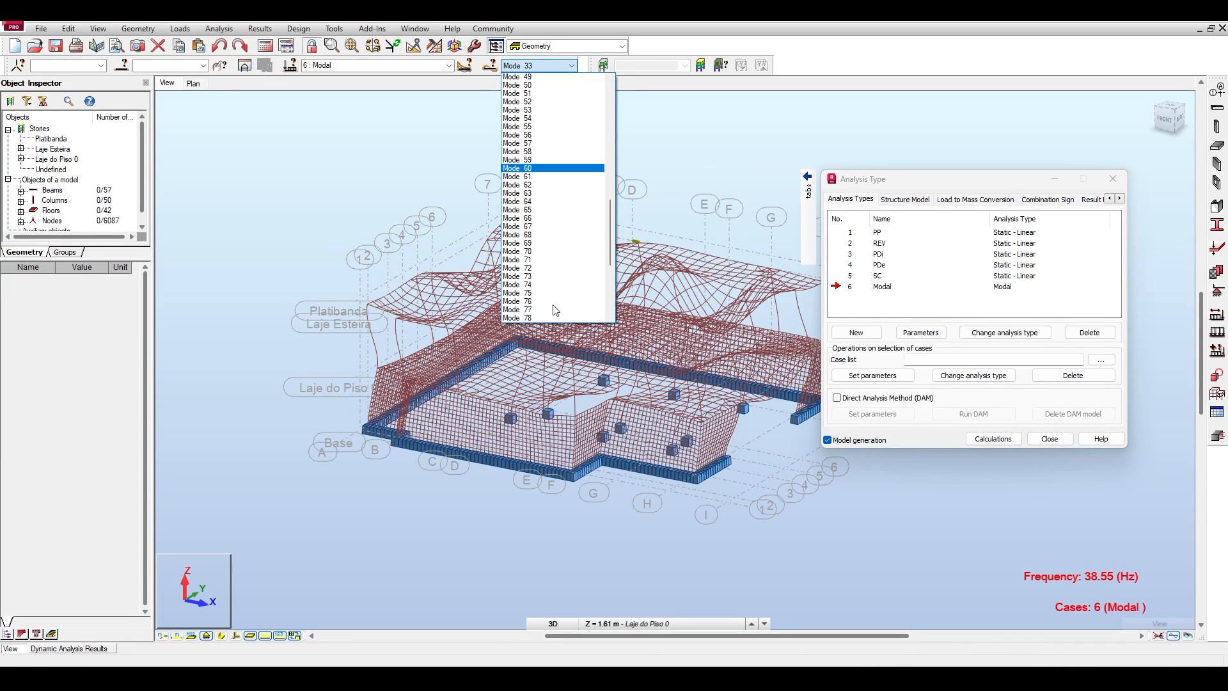
{"action": "scroll", "coordinate": [551, 311], "scroll_direction": "down", "scroll_amount": 3}
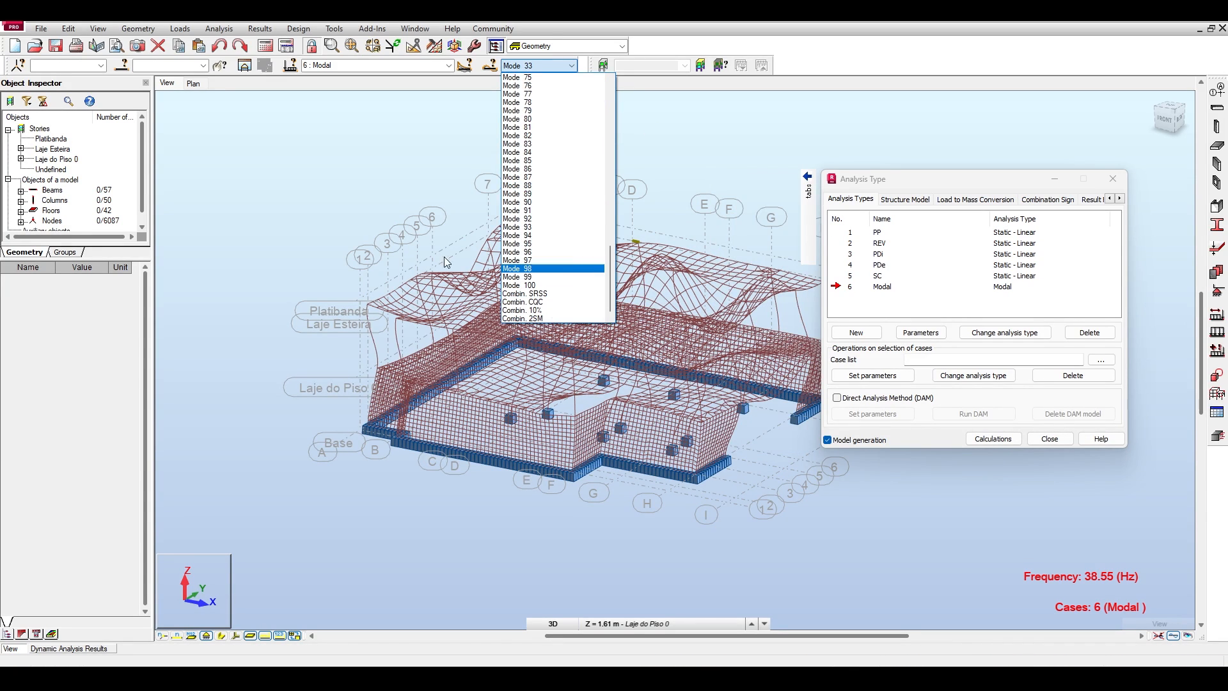
{"action": "left_click", "coordinate": [327, 183]}
{"action": "left_click_drag", "start_coordinate": [422, 183], "coordinate": [323, 186]}
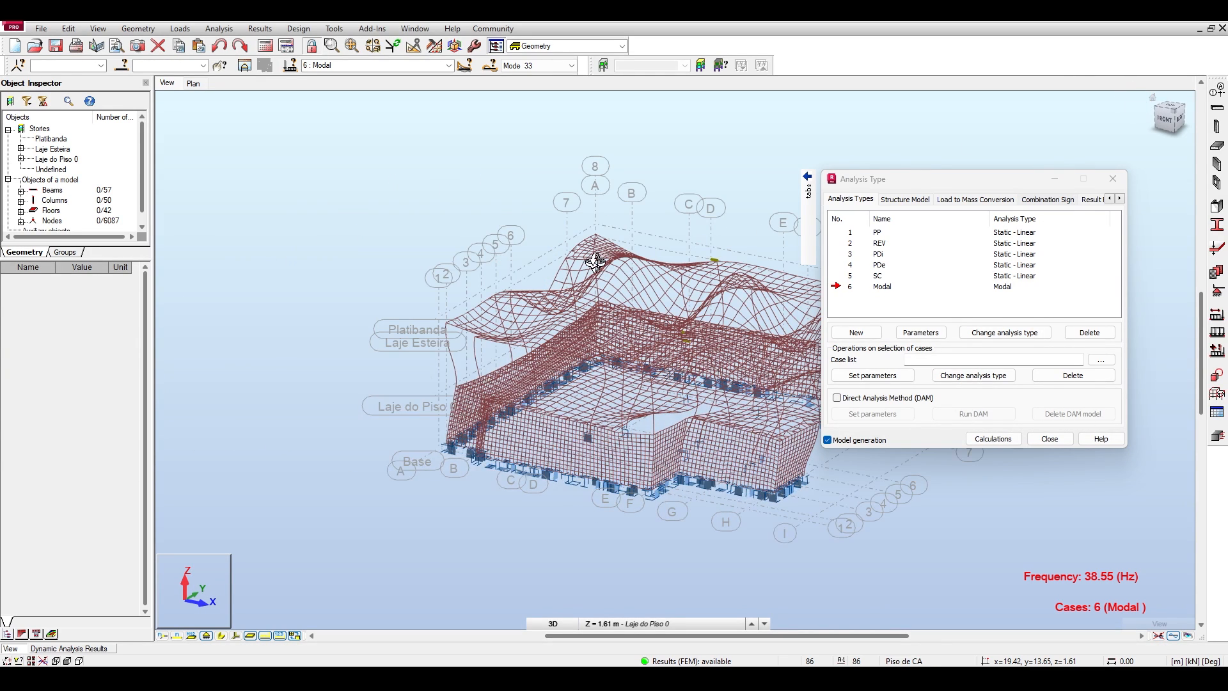
{"action": "middle_click_drag", "start_coordinate": [471, 269], "coordinate": [389, 175], "text": "shift"}
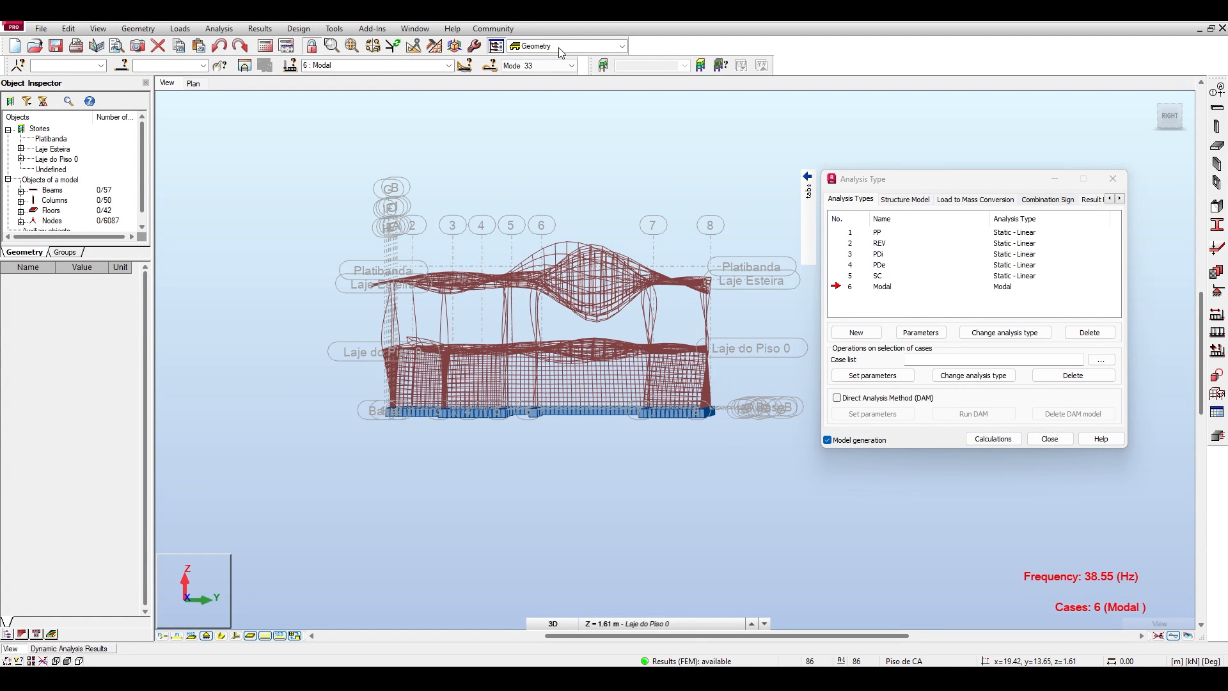
Display mode 24 of the Modal case and inspect its deformed shape up close from the right side, from end to end.
{"action": "left_click", "coordinate": [529, 66]}
{"action": "left_click", "coordinate": [535, 131]}
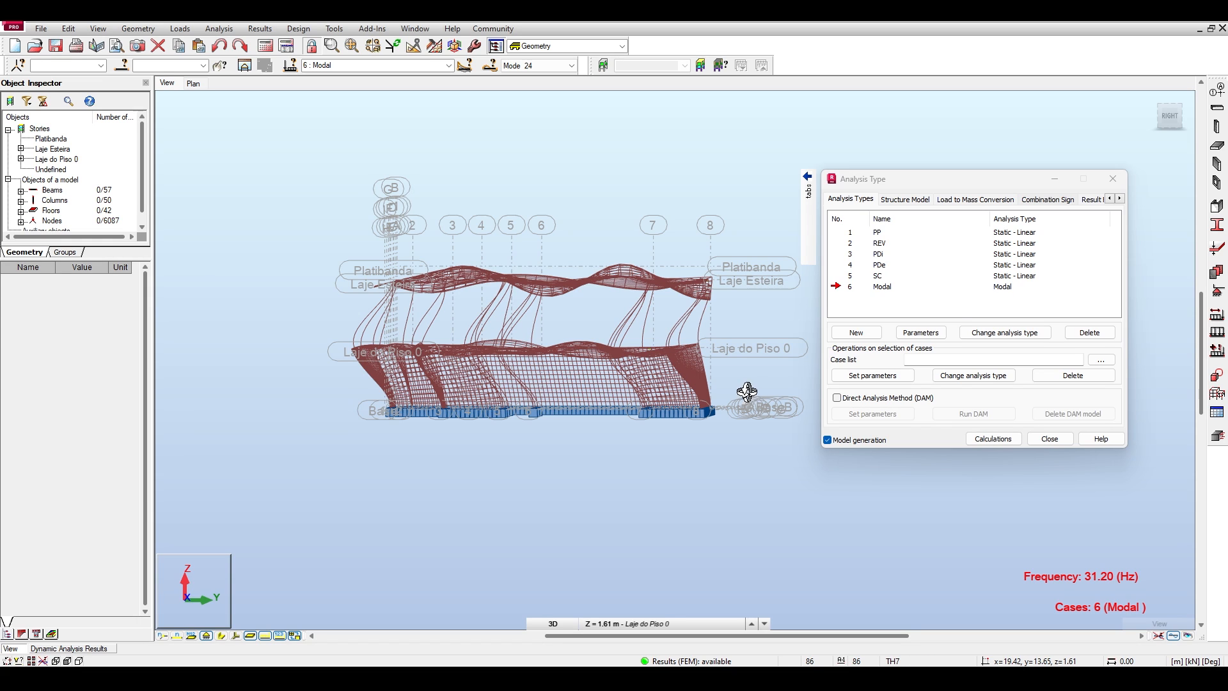
{"action": "scroll", "coordinate": [377, 350], "scroll_direction": "up", "scroll_amount": 2}
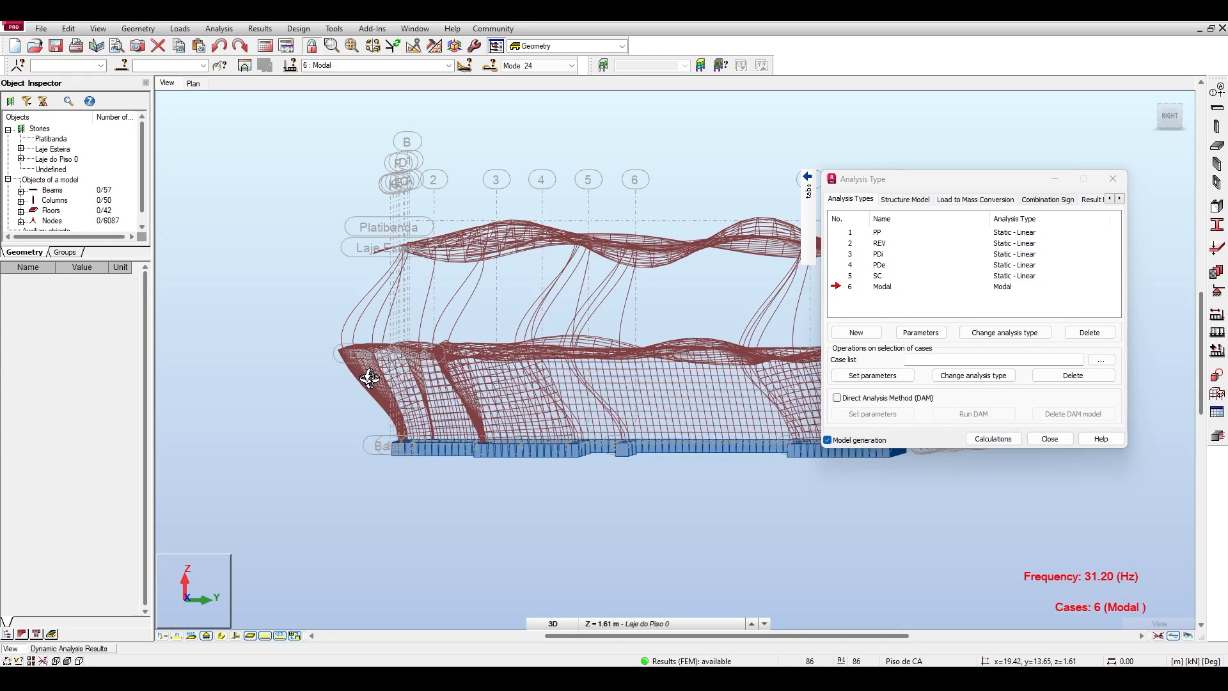
{"action": "middle_click_drag", "start_coordinate": [555, 385], "coordinate": [379, 374]}
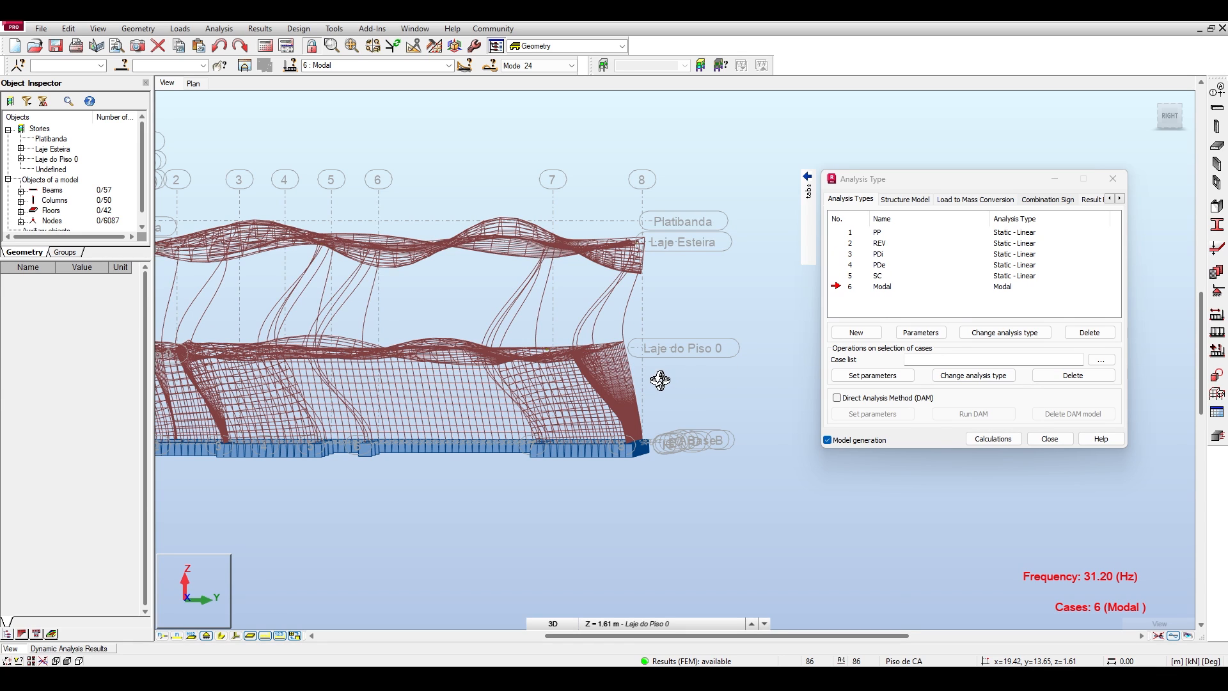
{"action": "scroll", "coordinate": [489, 358], "scroll_direction": "down", "scroll_amount": 3}
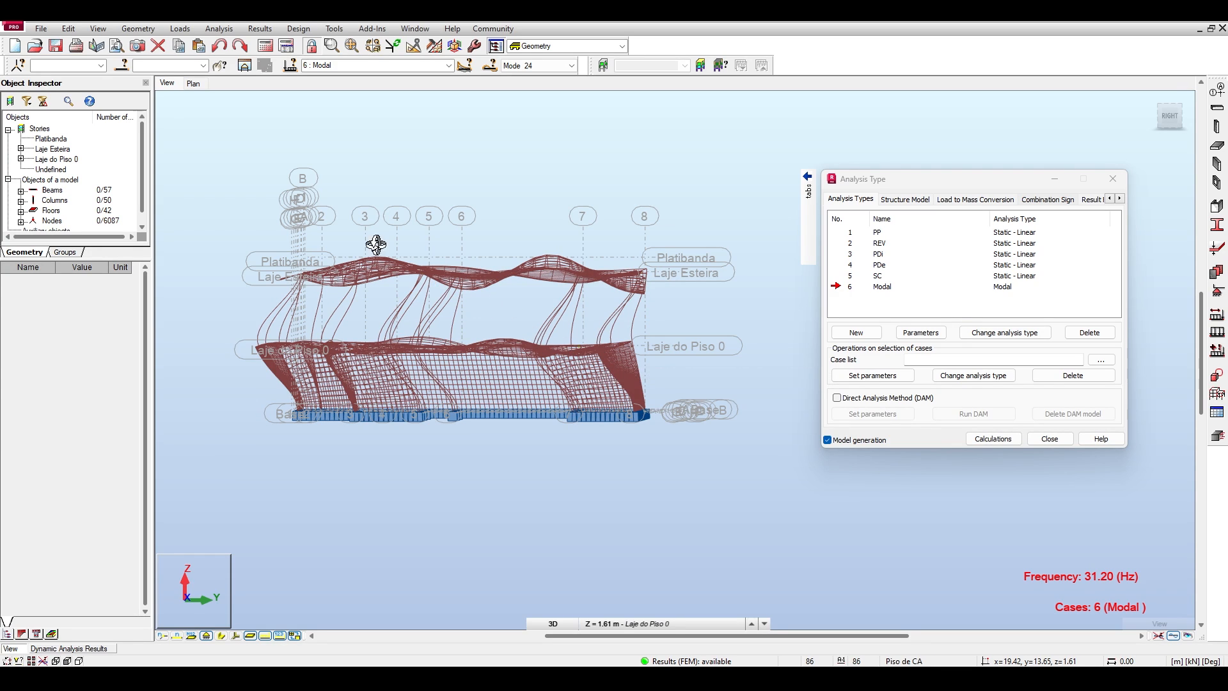
Compare mode 24's deformed walls, columns and slabs from slightly oblique angles around the right-side view.
{"action": "left_click_drag", "start_coordinate": [236, 161], "coordinate": [281, 201]}
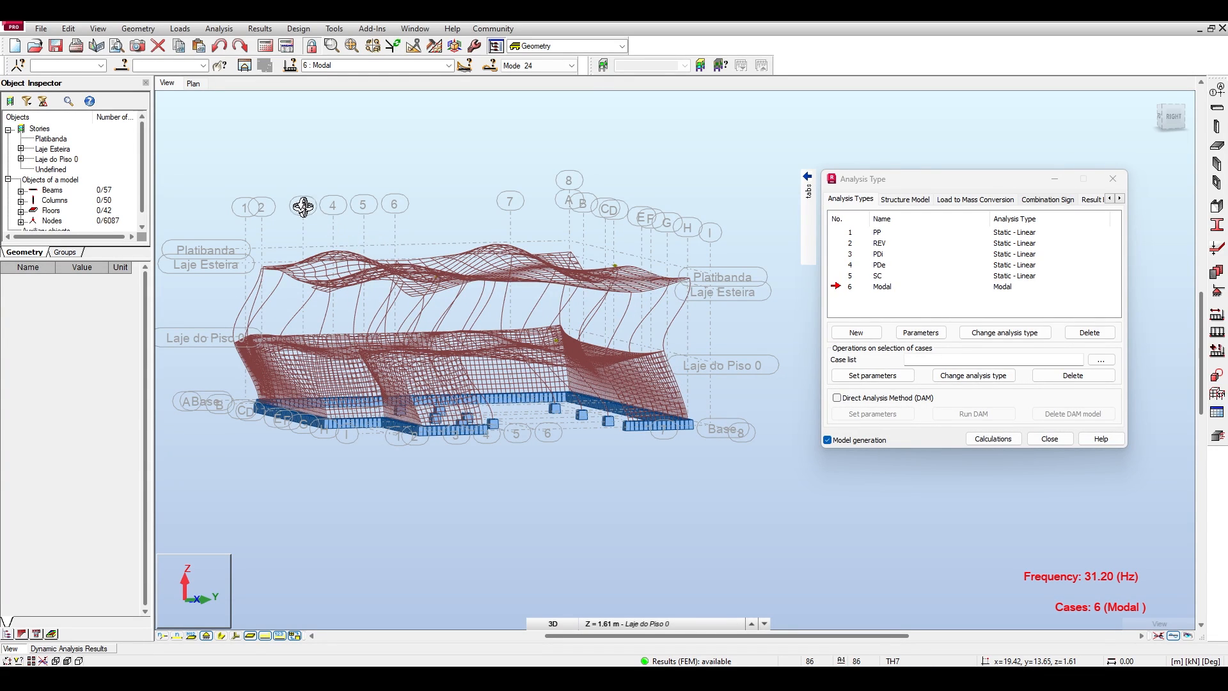
{"action": "left_click_drag", "start_coordinate": [303, 206], "coordinate": [217, 165]}
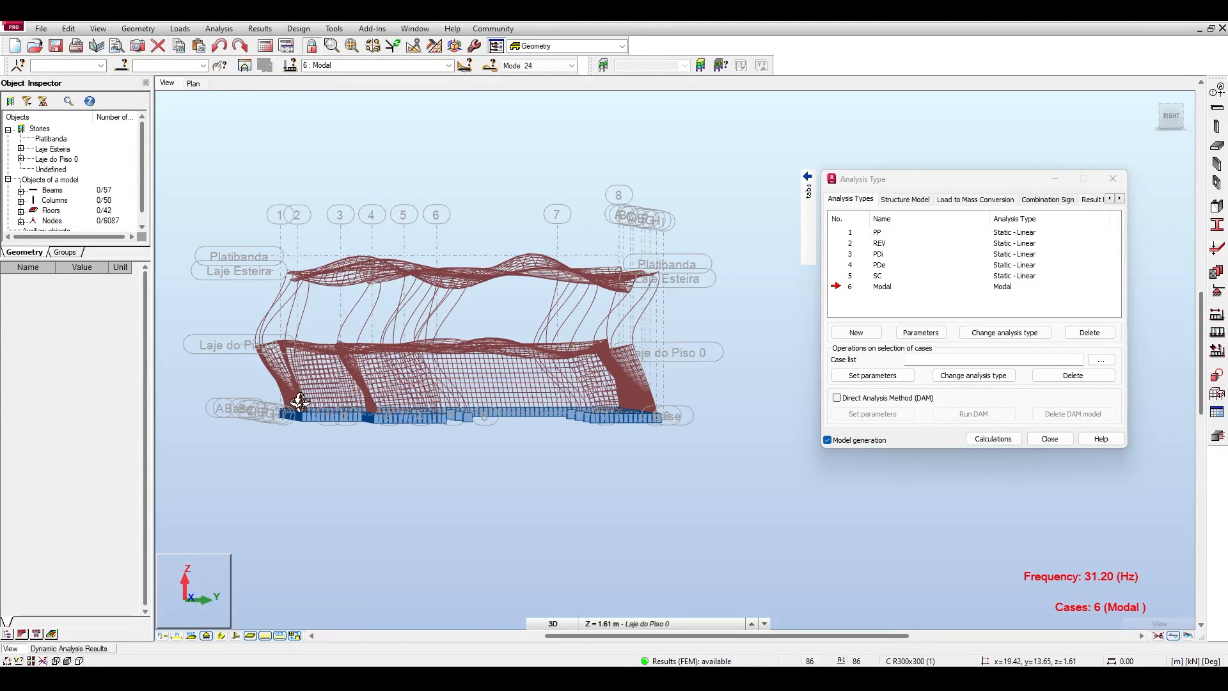
{"action": "left_click_drag", "start_coordinate": [345, 175], "coordinate": [441, 412]}
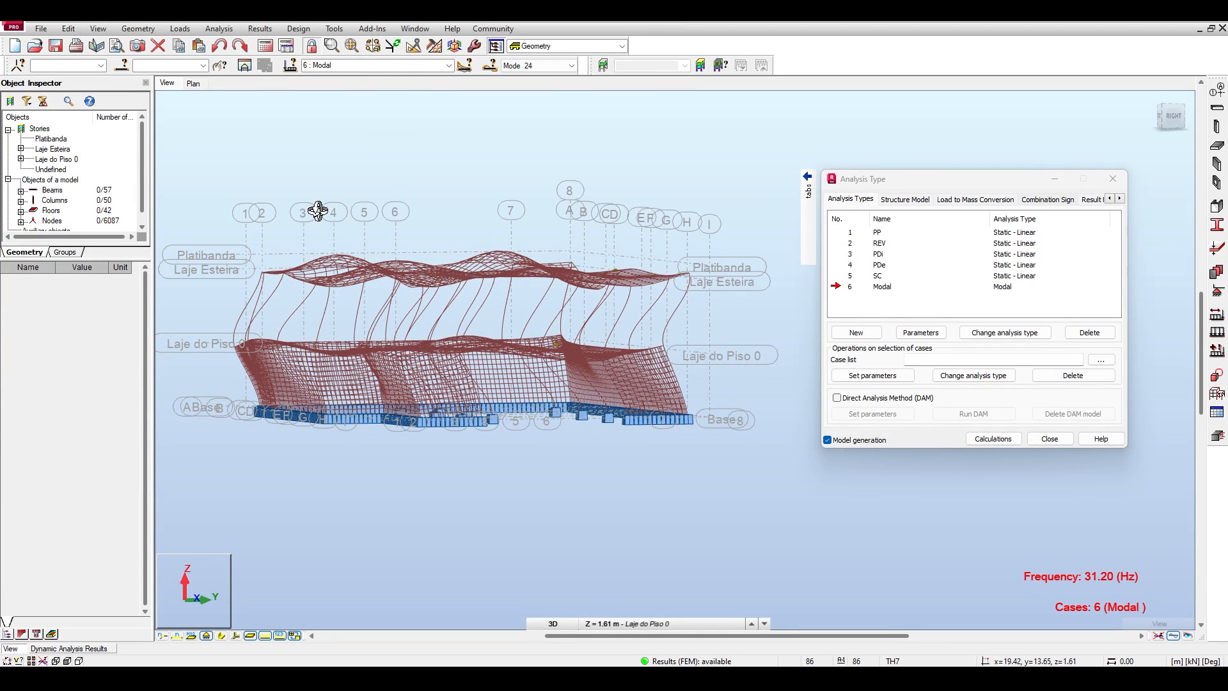
{"action": "left_click_drag", "start_coordinate": [317, 211], "coordinate": [293, 202]}
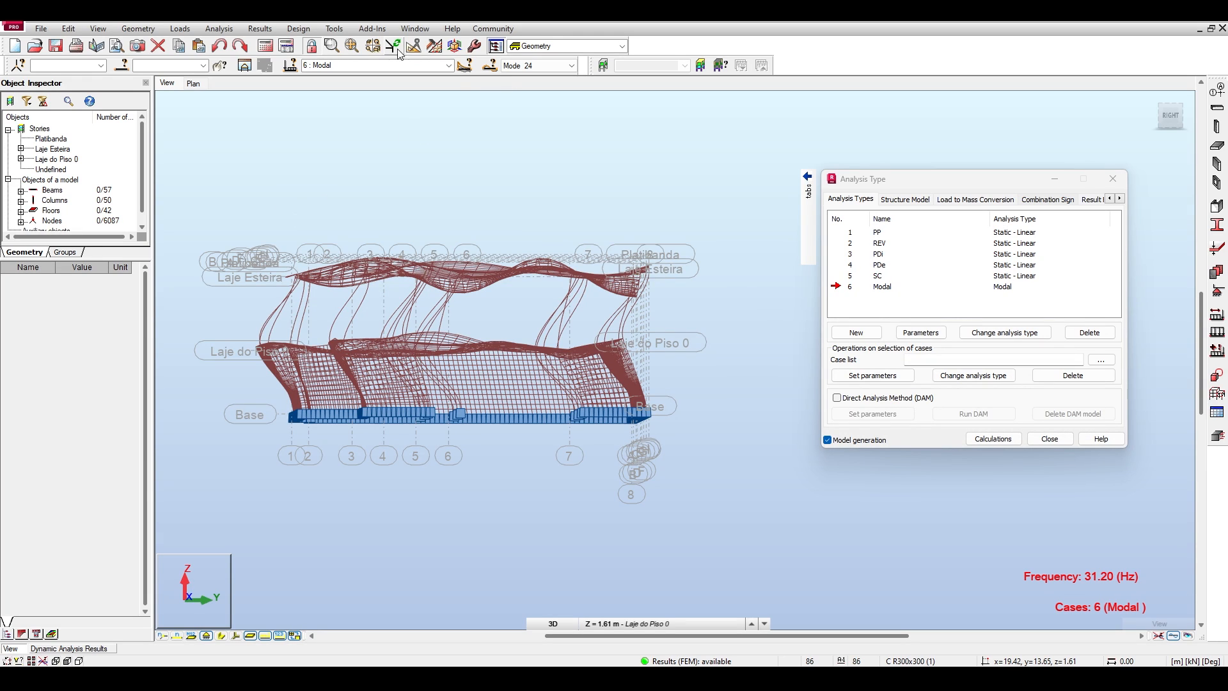
Check the available load cases and the list of modes for the Modal case, closing both lists without choosing another entry.
{"action": "left_click", "coordinate": [451, 66]}
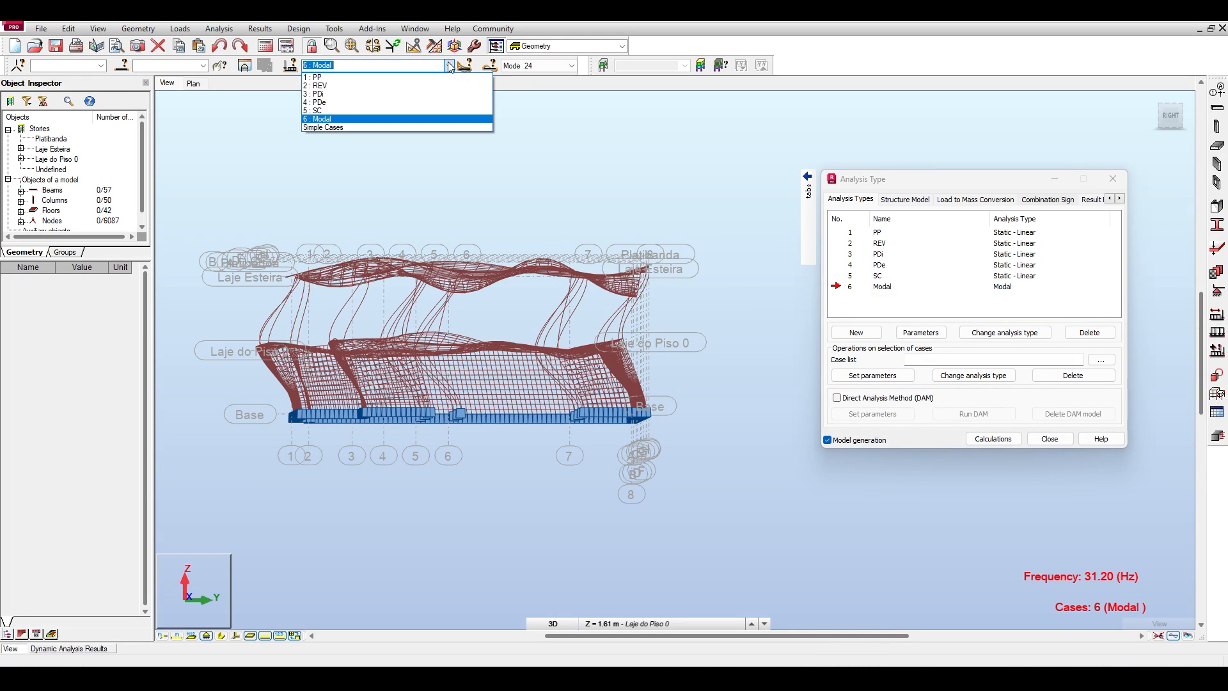
{"action": "left_click", "coordinate": [571, 66]}
{"action": "left_click", "coordinate": [571, 66]}
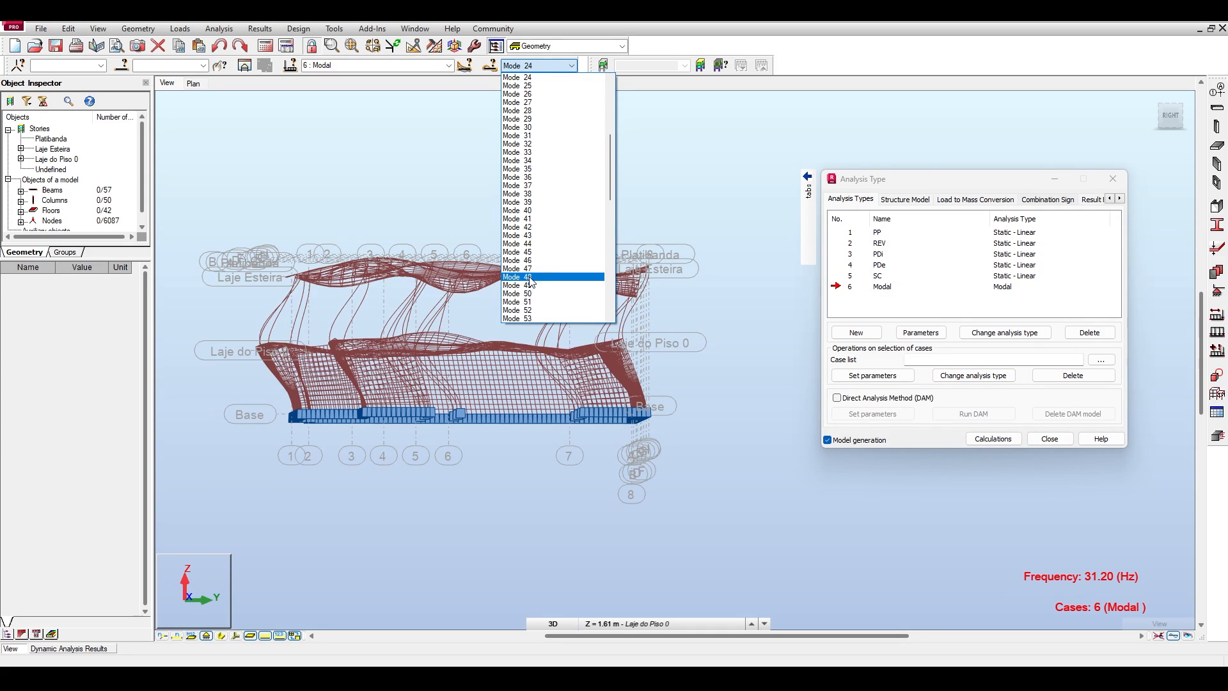
{"action": "left_click", "coordinate": [376, 197]}
{"action": "middle_click_drag", "start_coordinate": [458, 179], "coordinate": [454, 184], "text": "shift"}
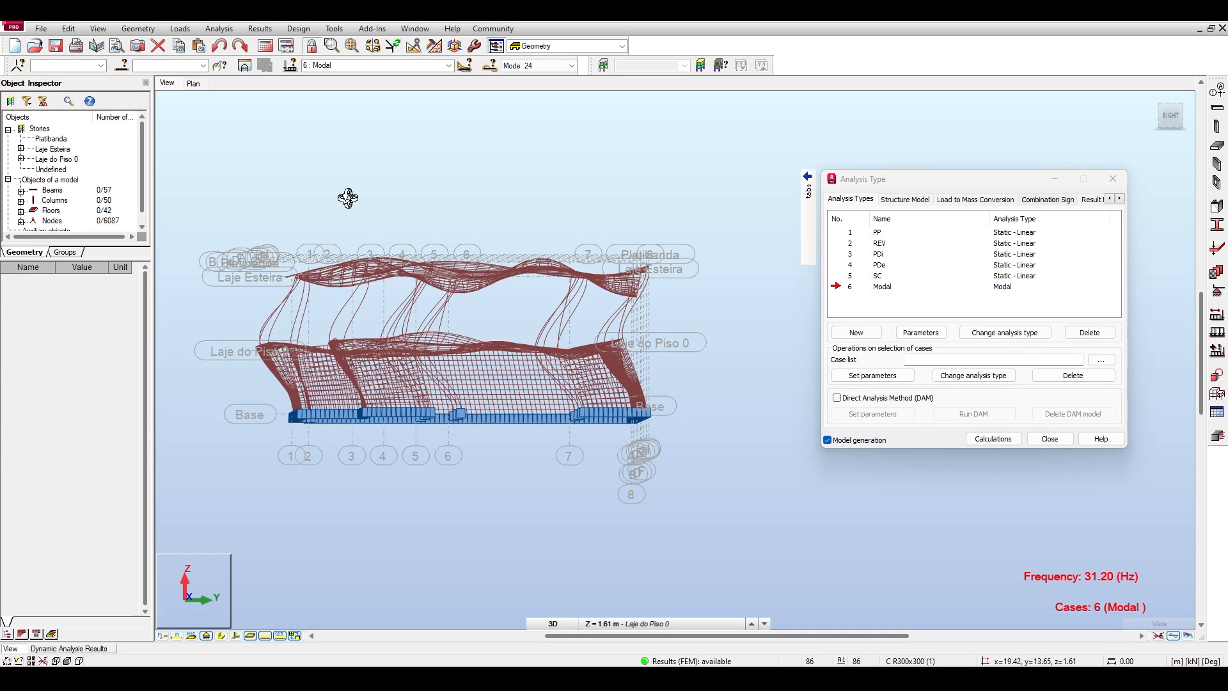
Examine mode 24's deformed shape in 3D from raised oblique angles, ending on a view of the front and right sides.
{"action": "left_click_drag", "start_coordinate": [348, 198], "coordinate": [313, 192]}
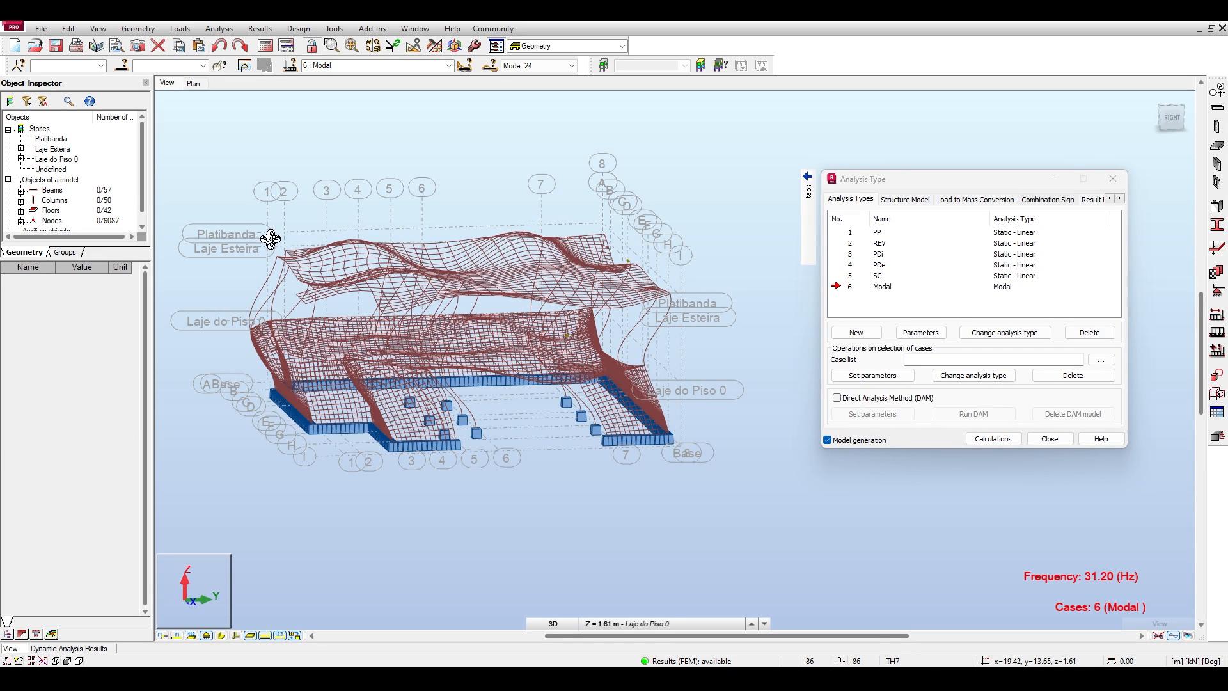
{"action": "middle_click_drag", "start_coordinate": [413, 390], "coordinate": [358, 363]}
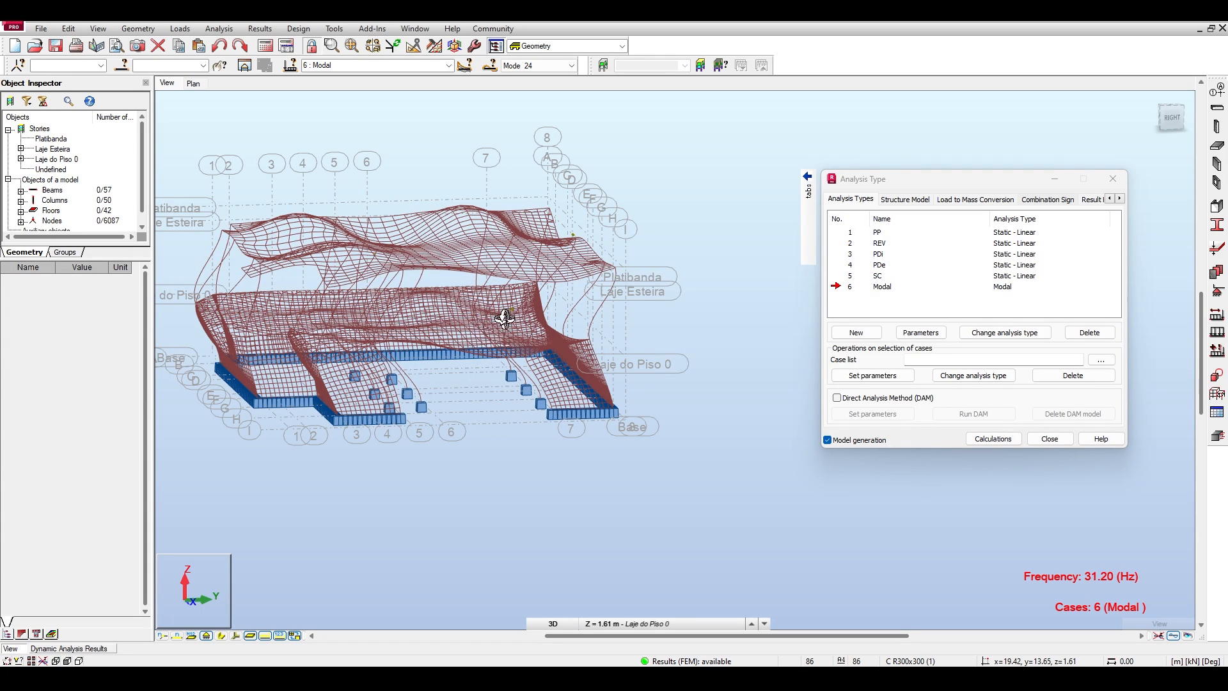
{"action": "mouse_move", "coordinate": [256, 146]}
{"action": "left_mouse_down"}
{"action": "mouse_move", "coordinate": [242, 140]}
{"action": "mouse_move", "coordinate": [246, 156]}
{"action": "left_mouse_up"}
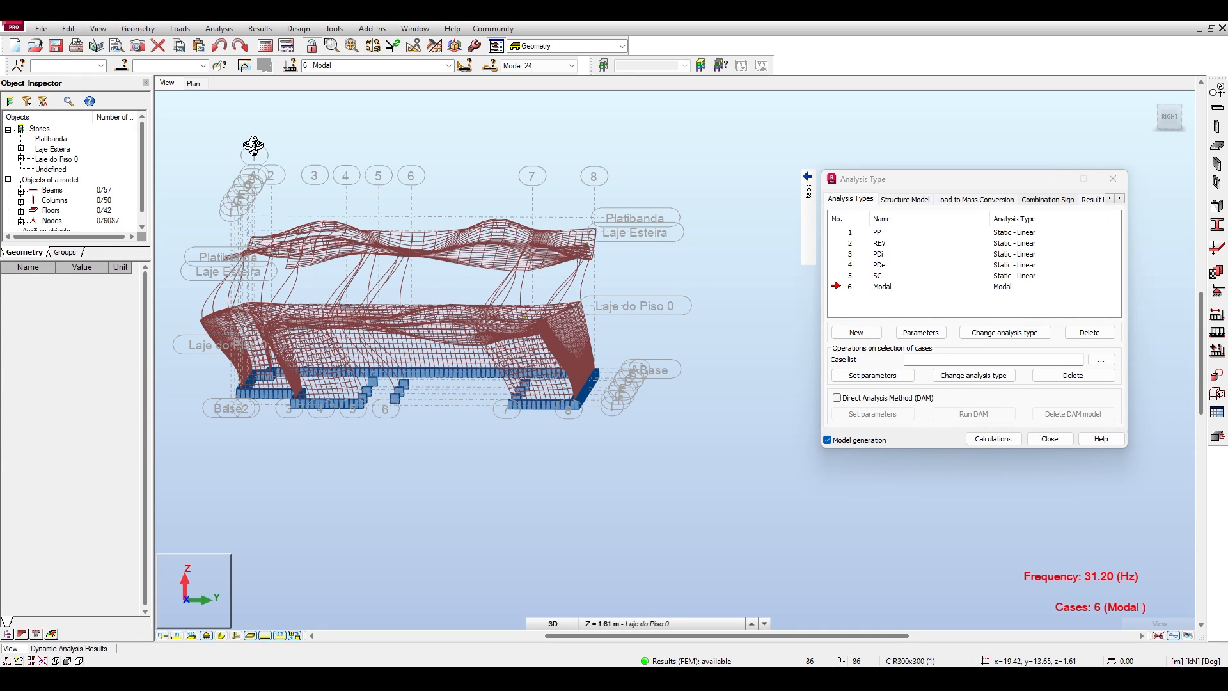
{"action": "left_click_drag", "start_coordinate": [253, 146], "coordinate": [219, 145]}
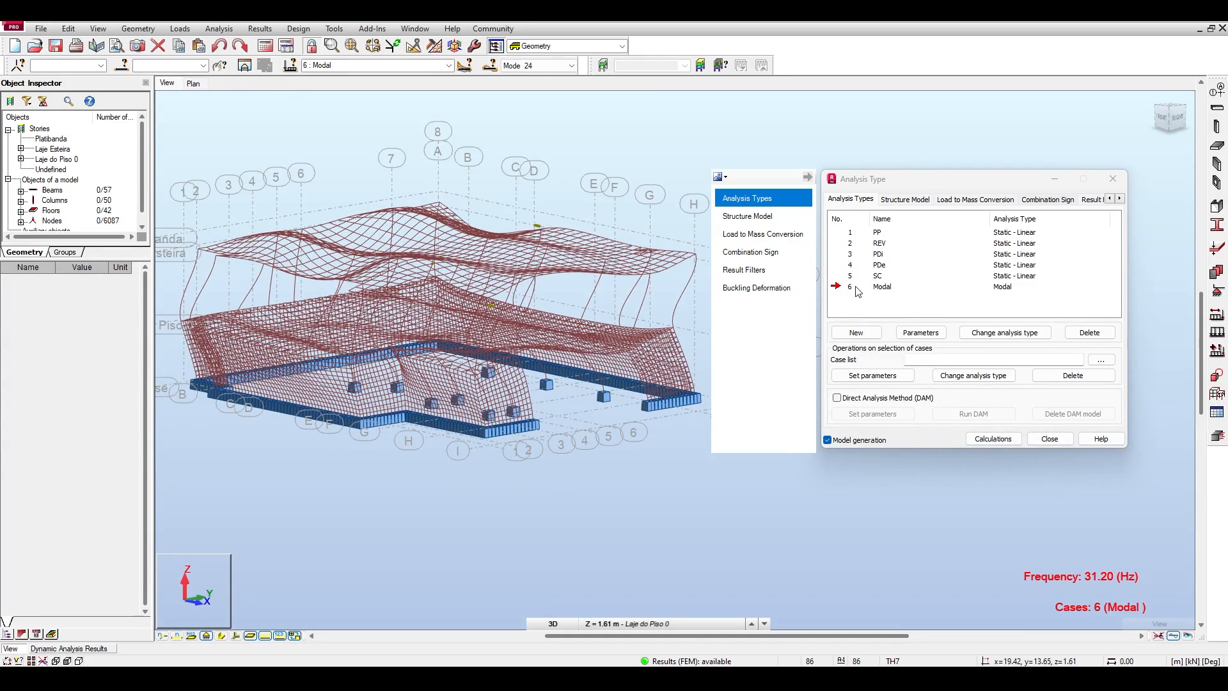